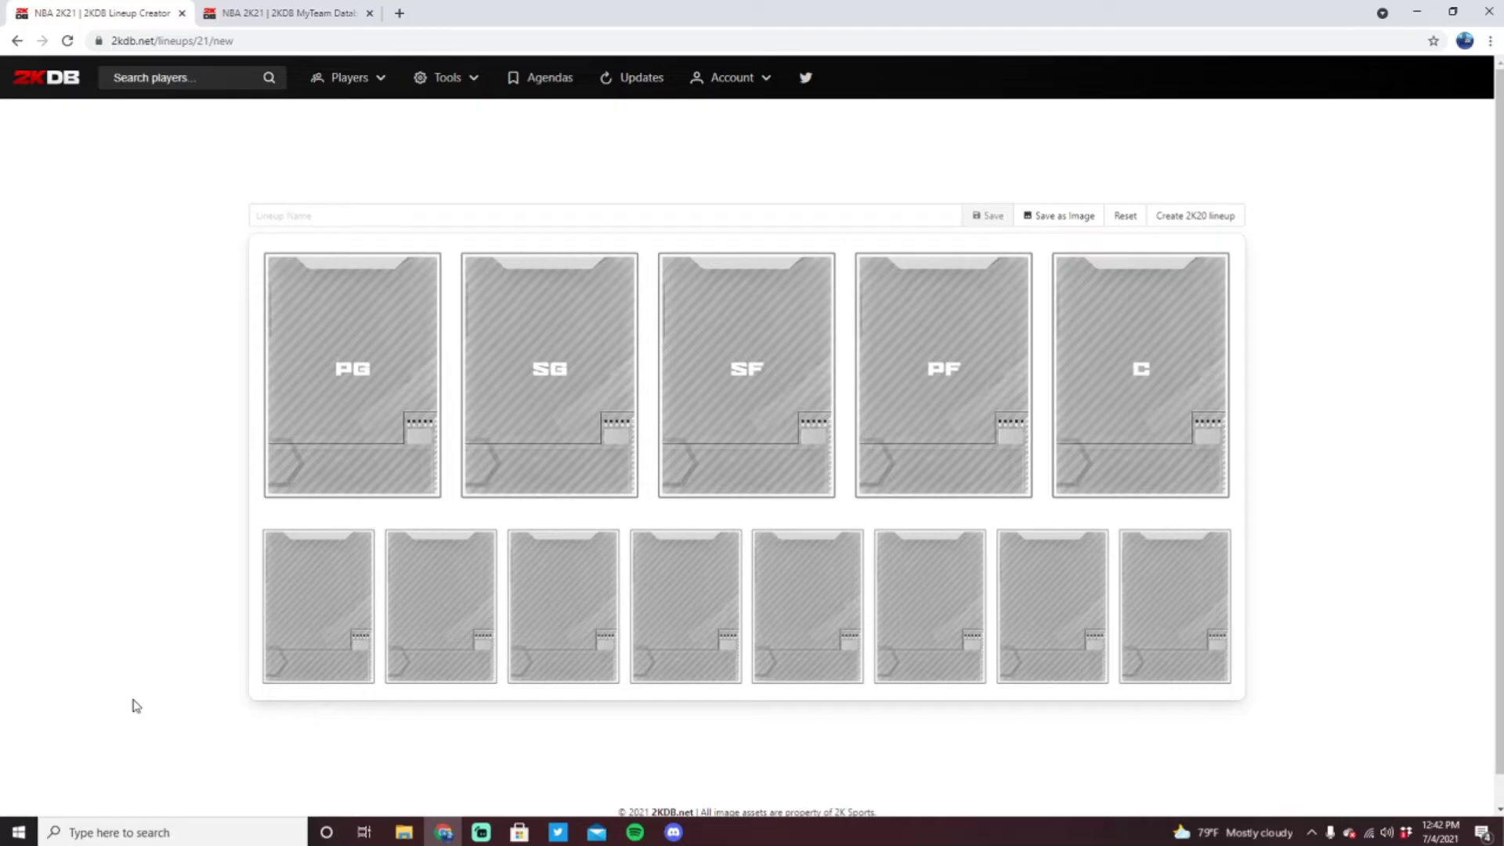
# Step: Add the 99 overall Out of Position 3 Andrei Kirilenko card to the lineup's PG slot
pyautogui.click(366, 452)
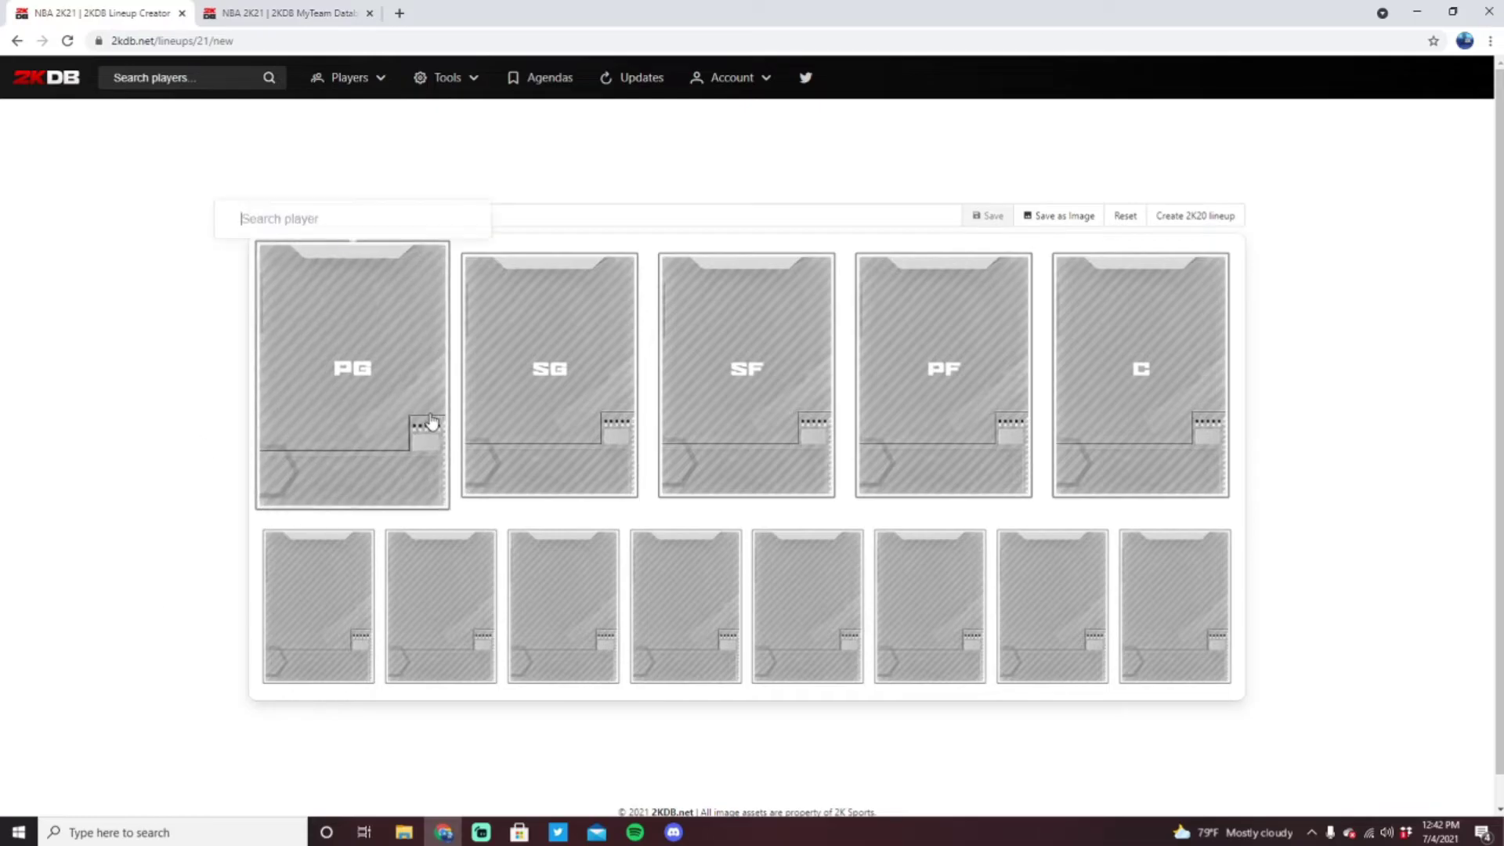
pyautogui.write('andrei')
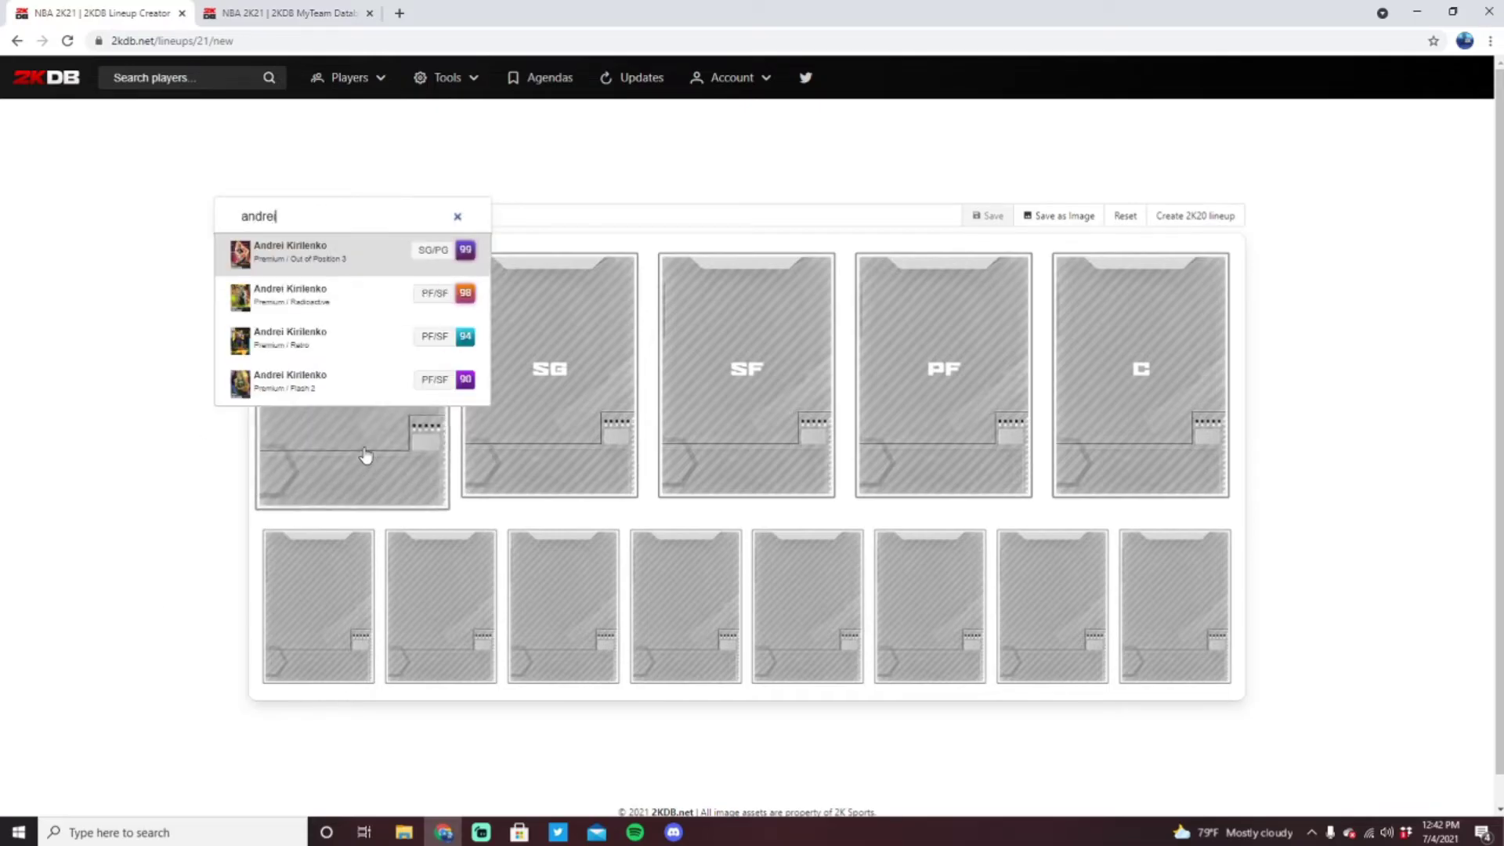
pyautogui.click(379, 258)
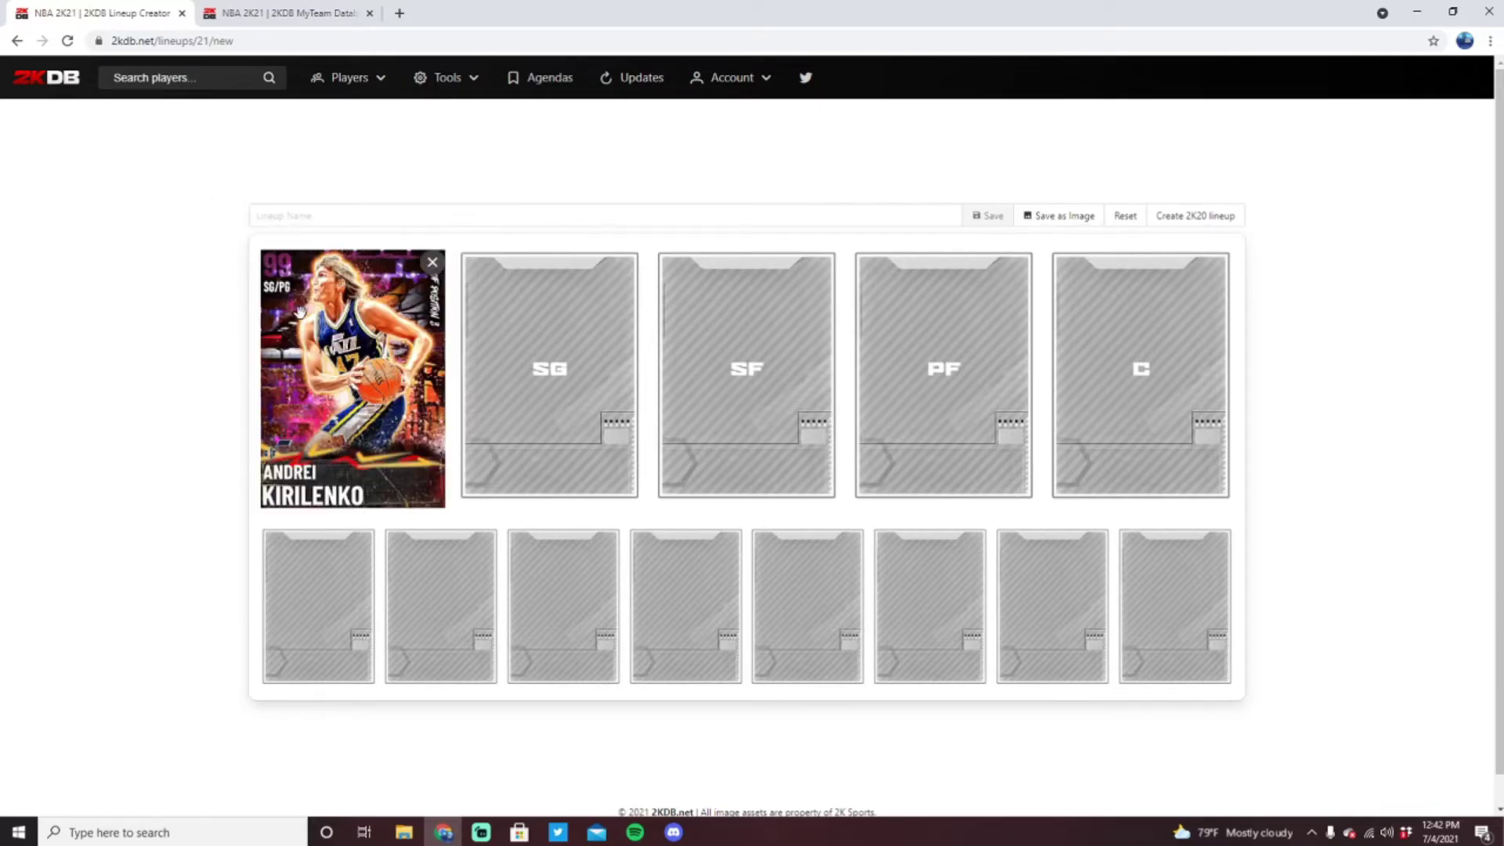
# Step: Search the player database for "andrei" and open the 99 overall Out of Position 3 Andrei Kirilenko page
pyautogui.click(220, 13)
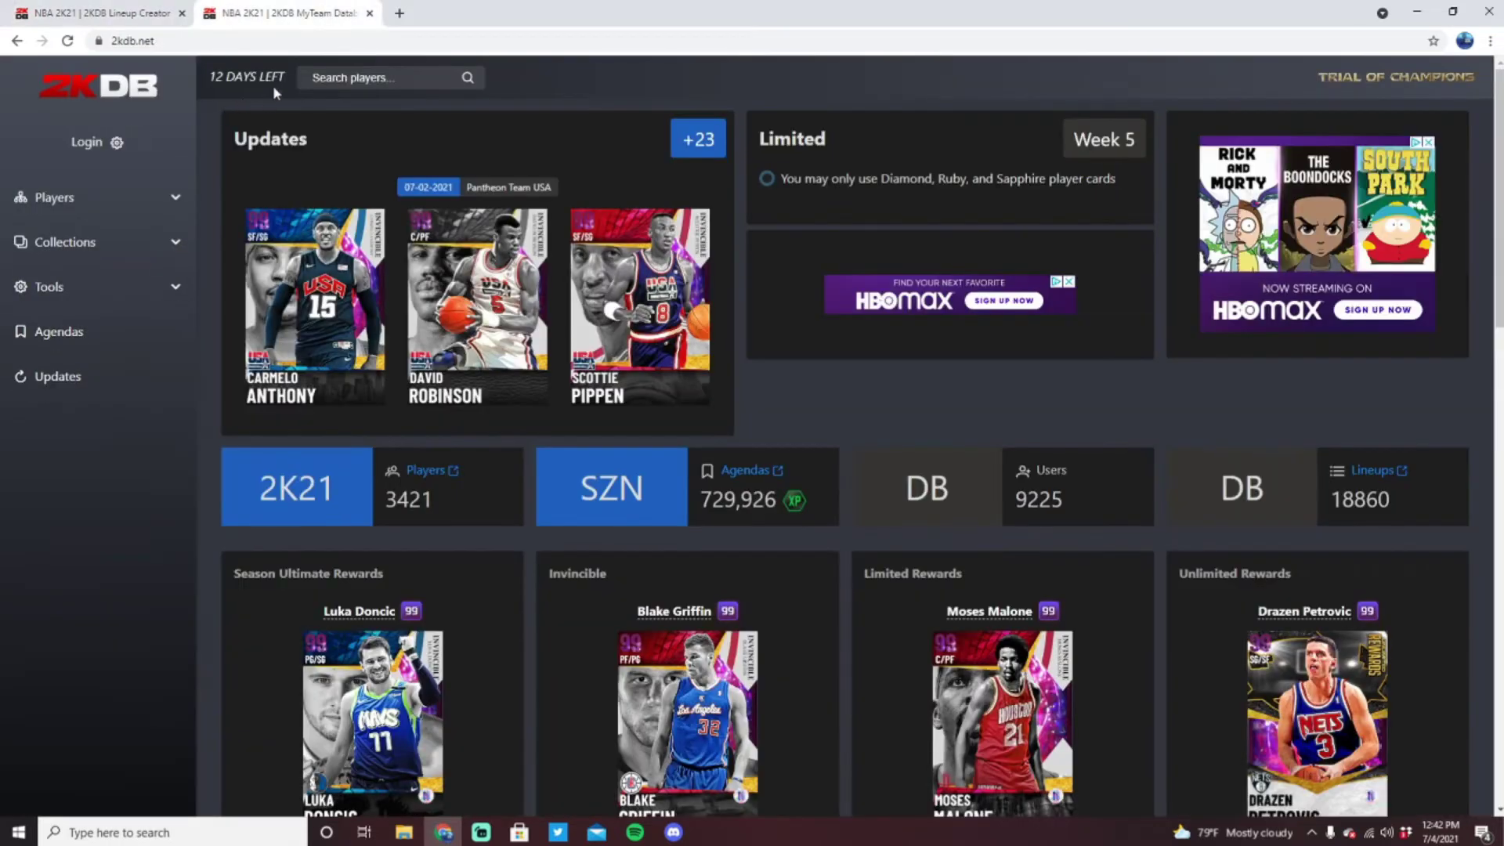
pyautogui.click(322, 82)
pyautogui.write('andrei')
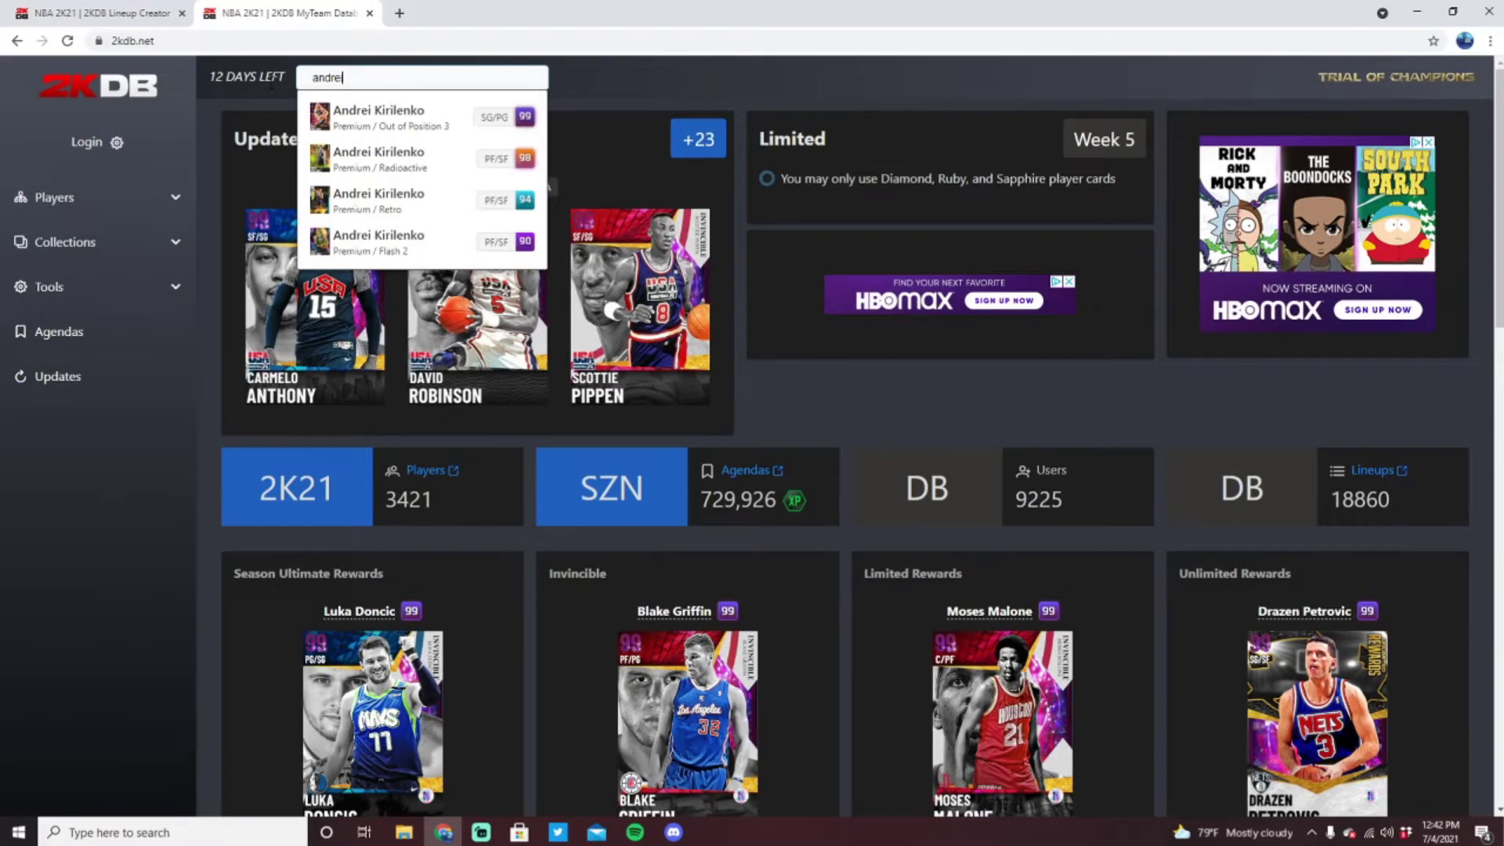
pyautogui.click(414, 120)
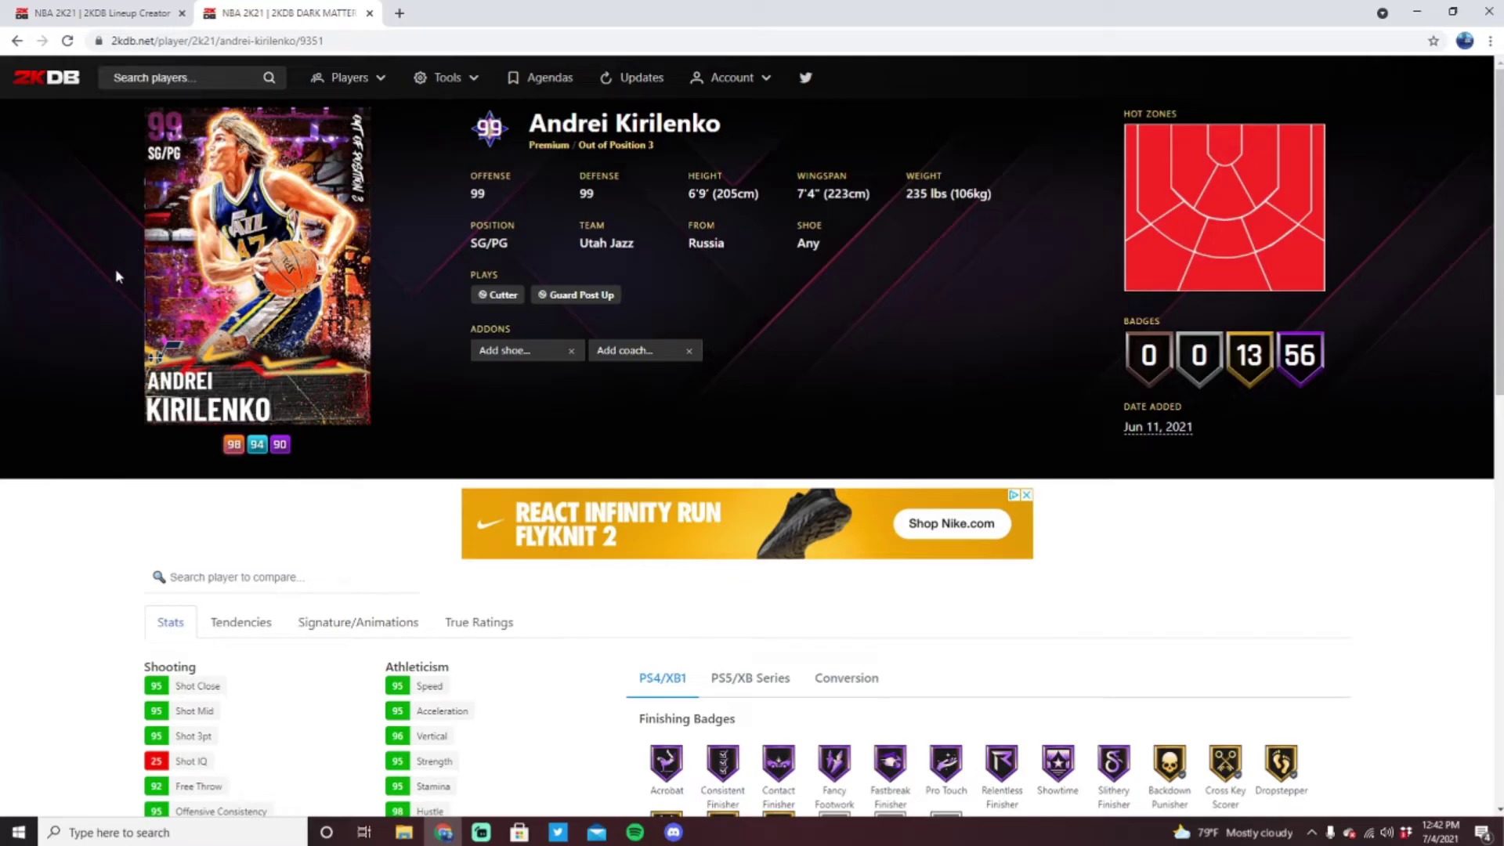
pyautogui.hotkey('ctrl', 'Tab')
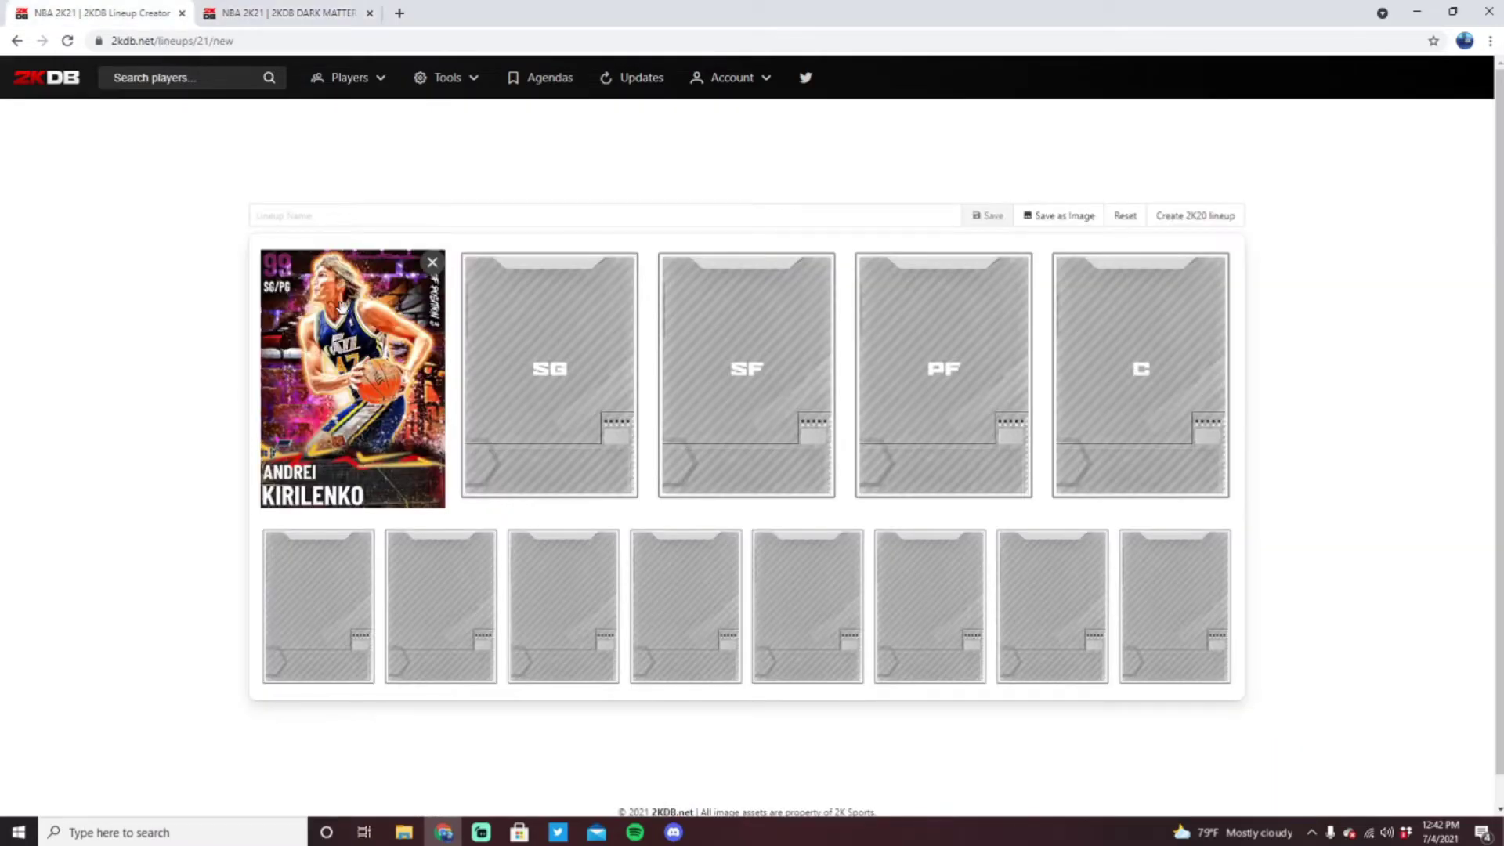
pyautogui.click(313, 8)
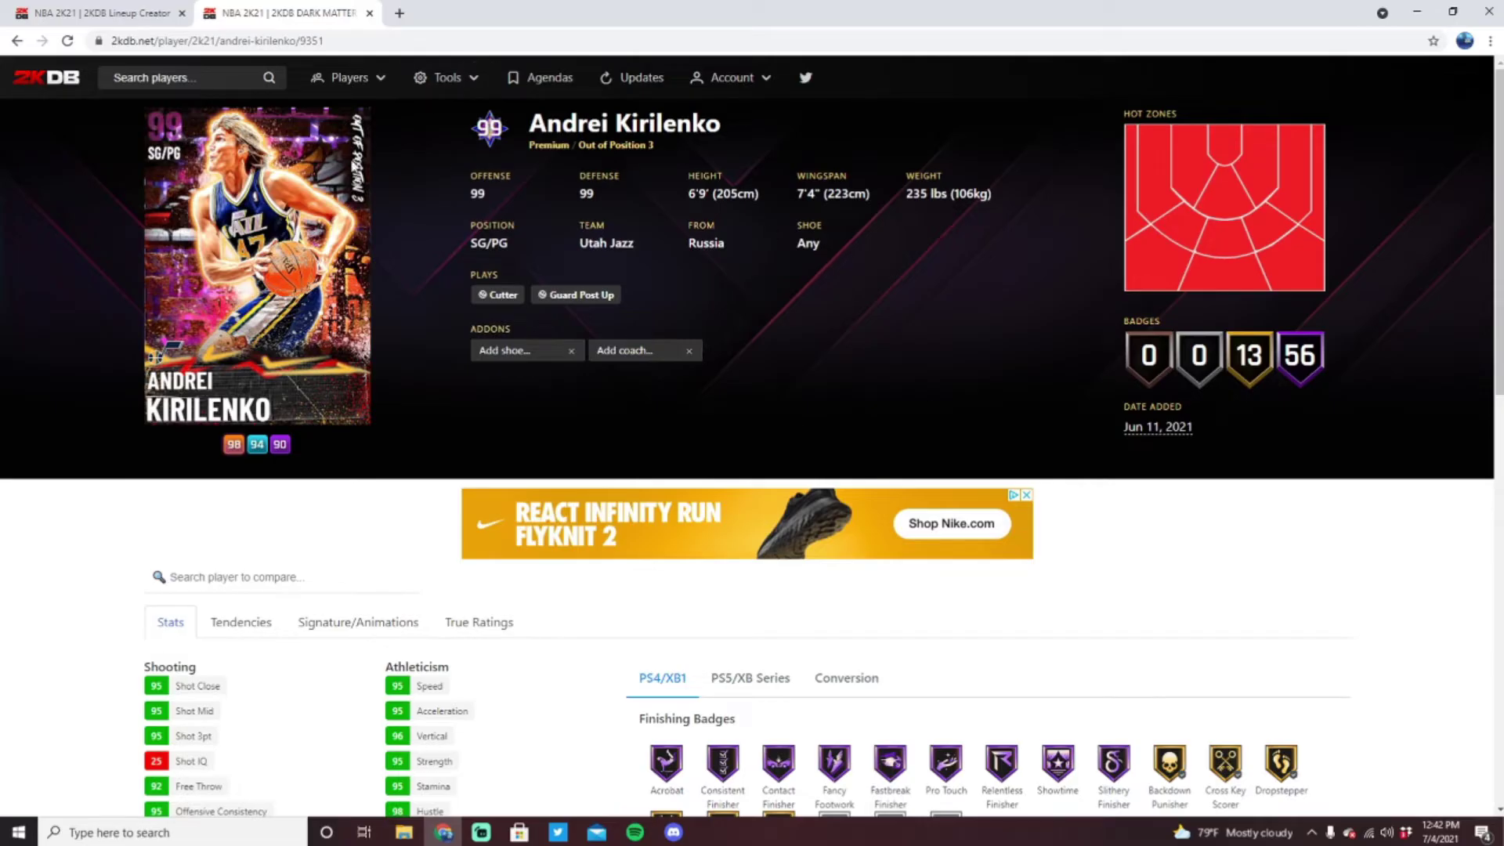
# Step: Examine Kirilenko's stats and his finishing, shooting, playmaking and defensive badges
pyautogui.scroll(-7, 940, 274)
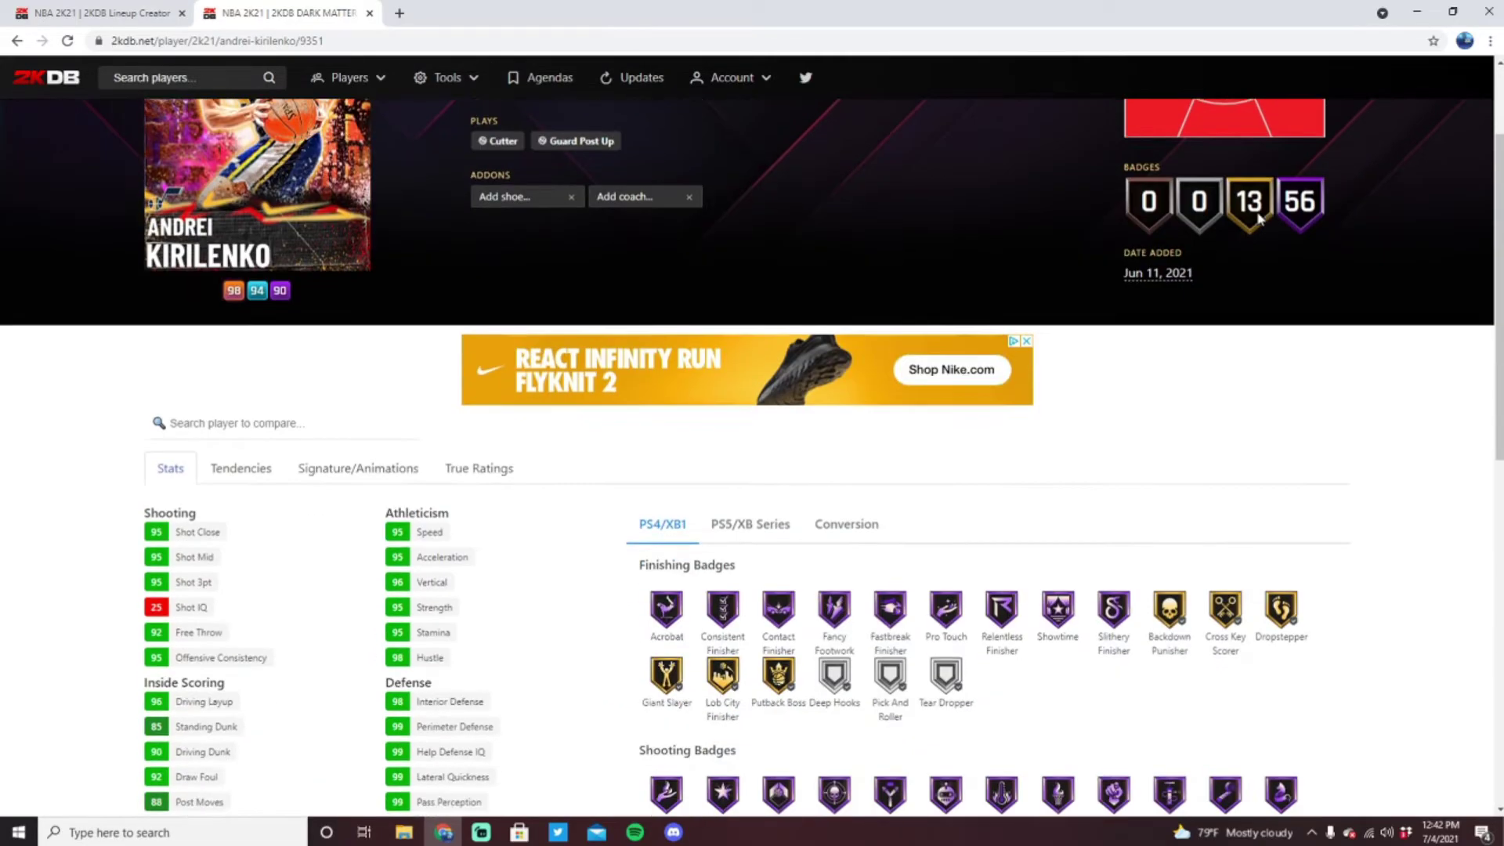
pyautogui.scroll(-2, 1036, 212)
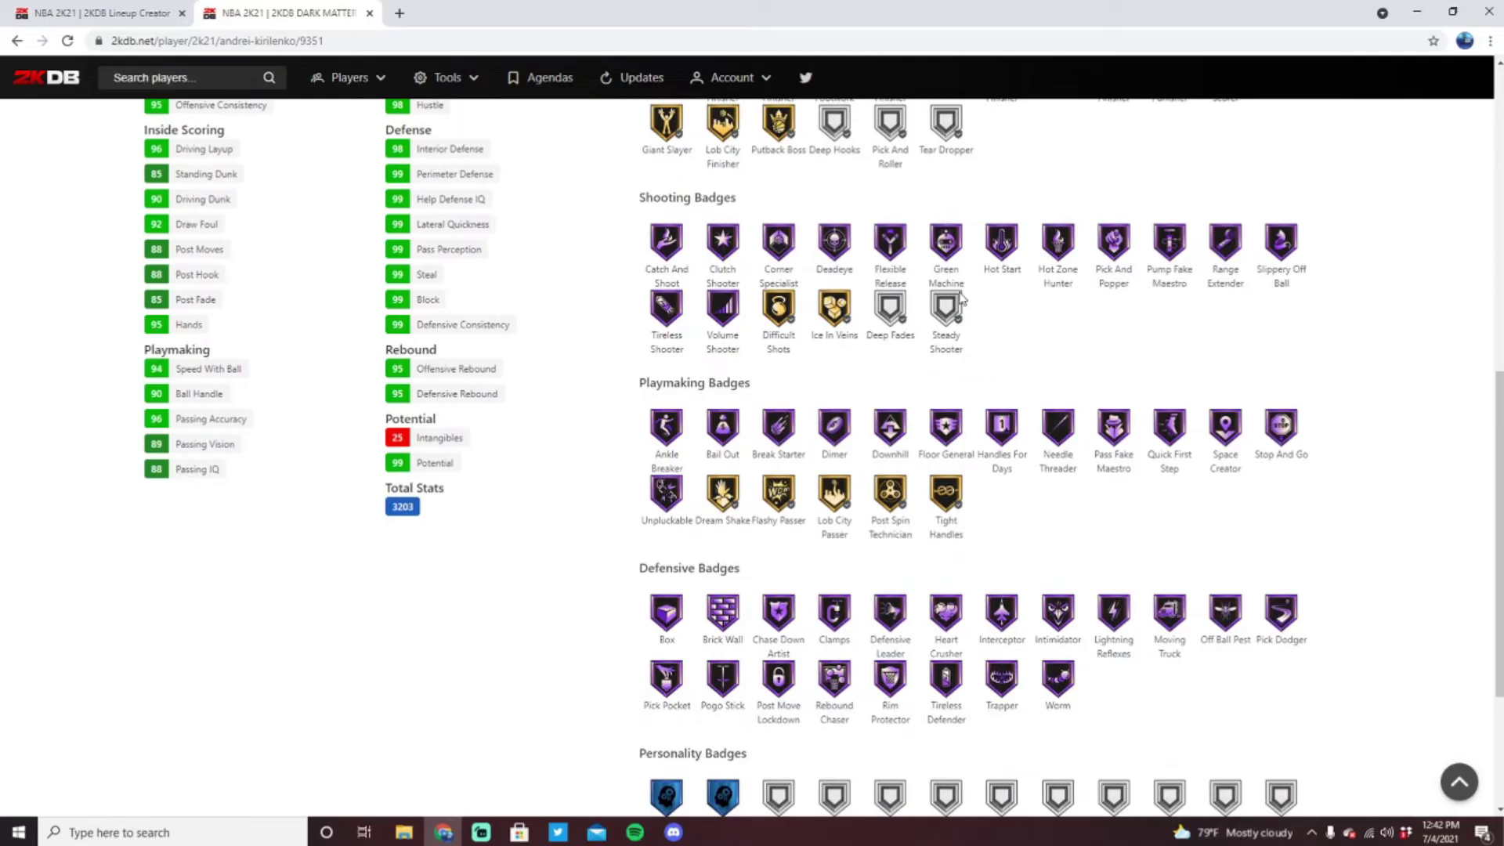
pyautogui.scroll(-2, 837, 463)
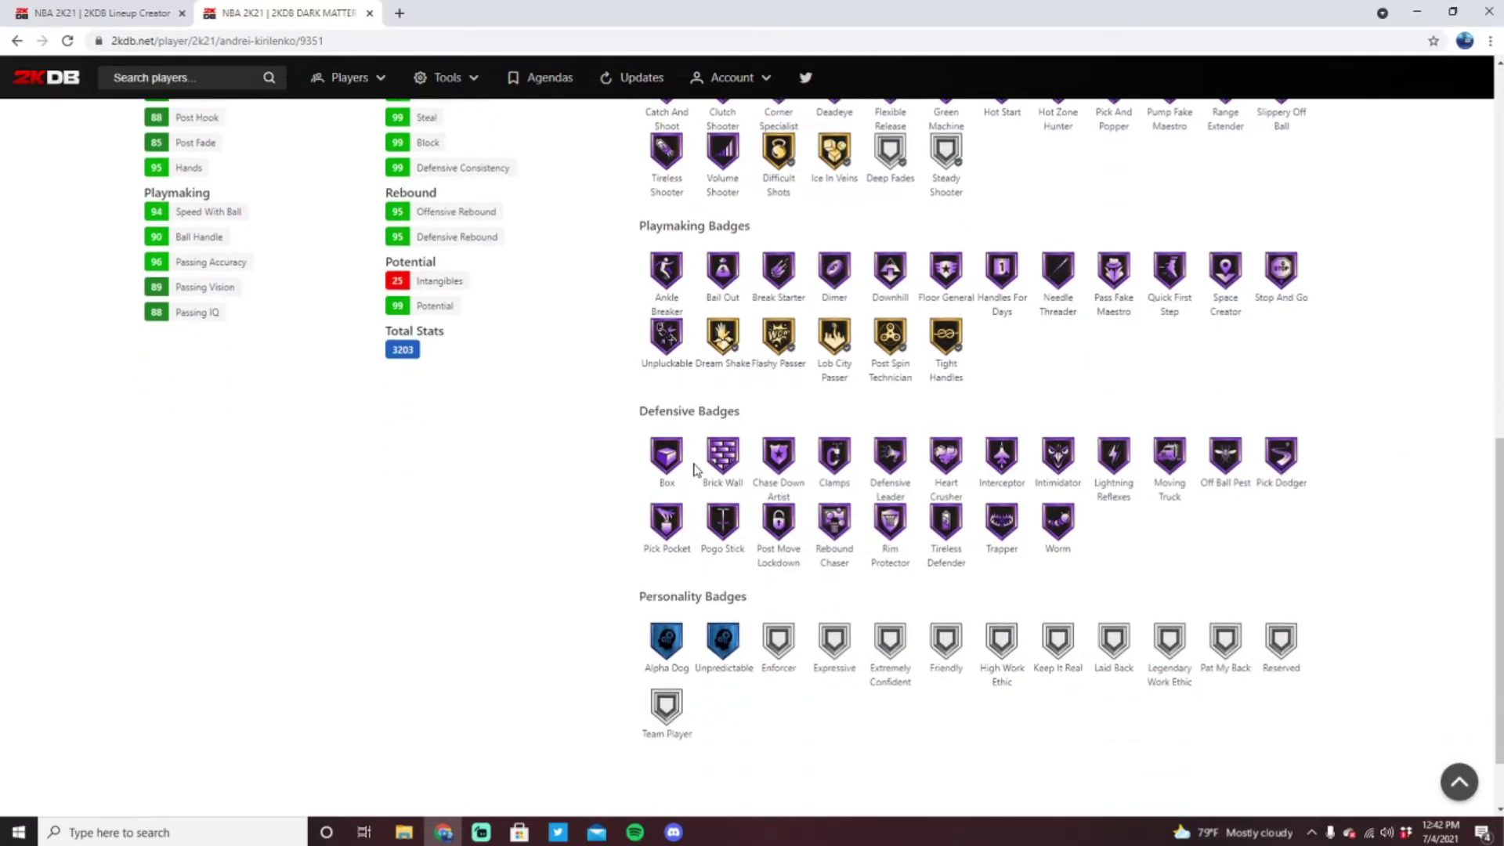
pyautogui.scroll(5, 695, 471)
pyautogui.scroll(-2, 783, 458)
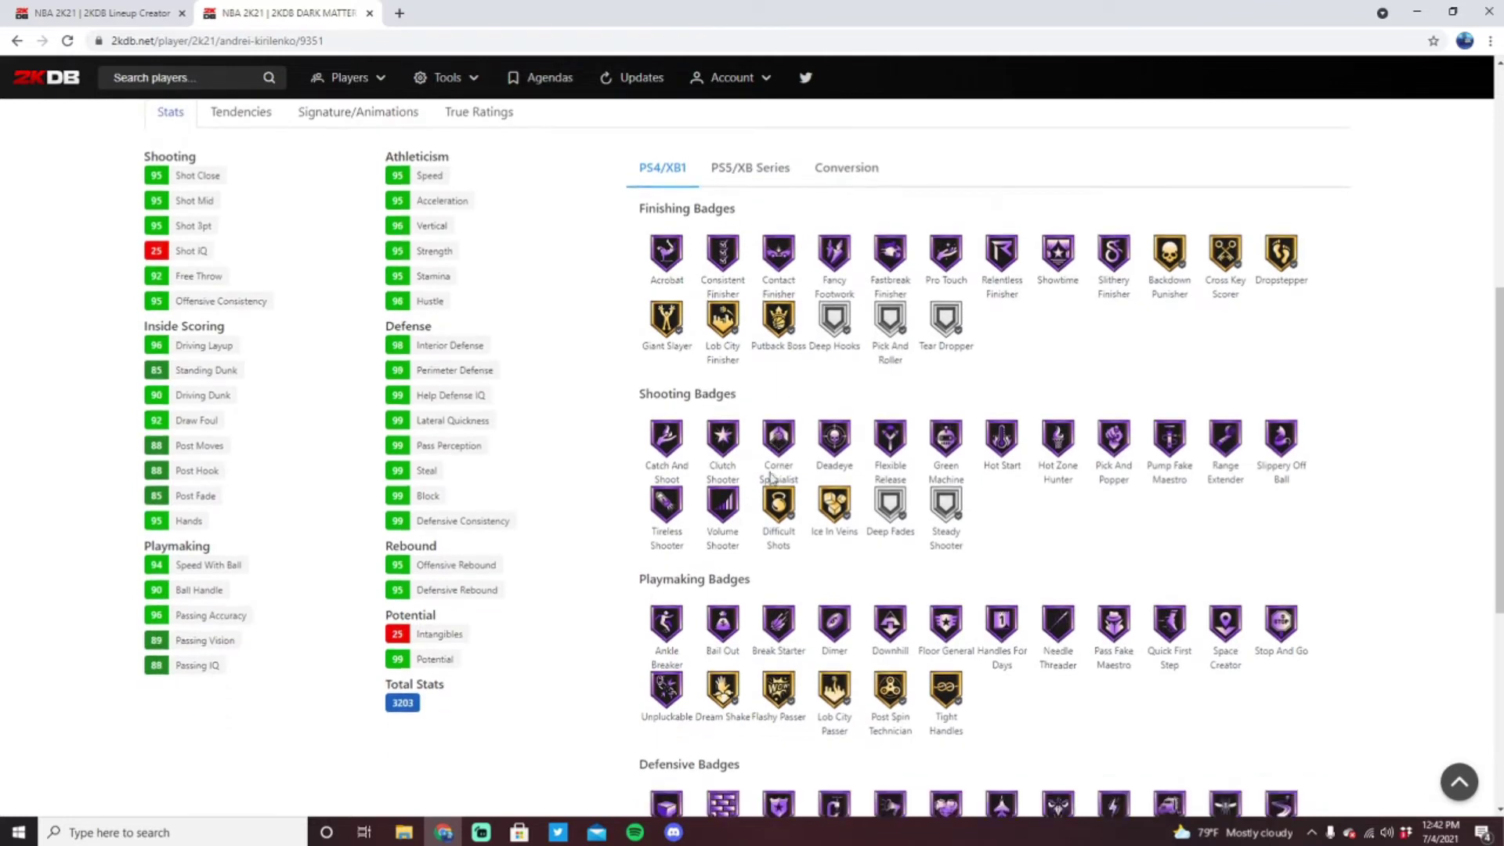
pyautogui.scroll(2, 505, 427)
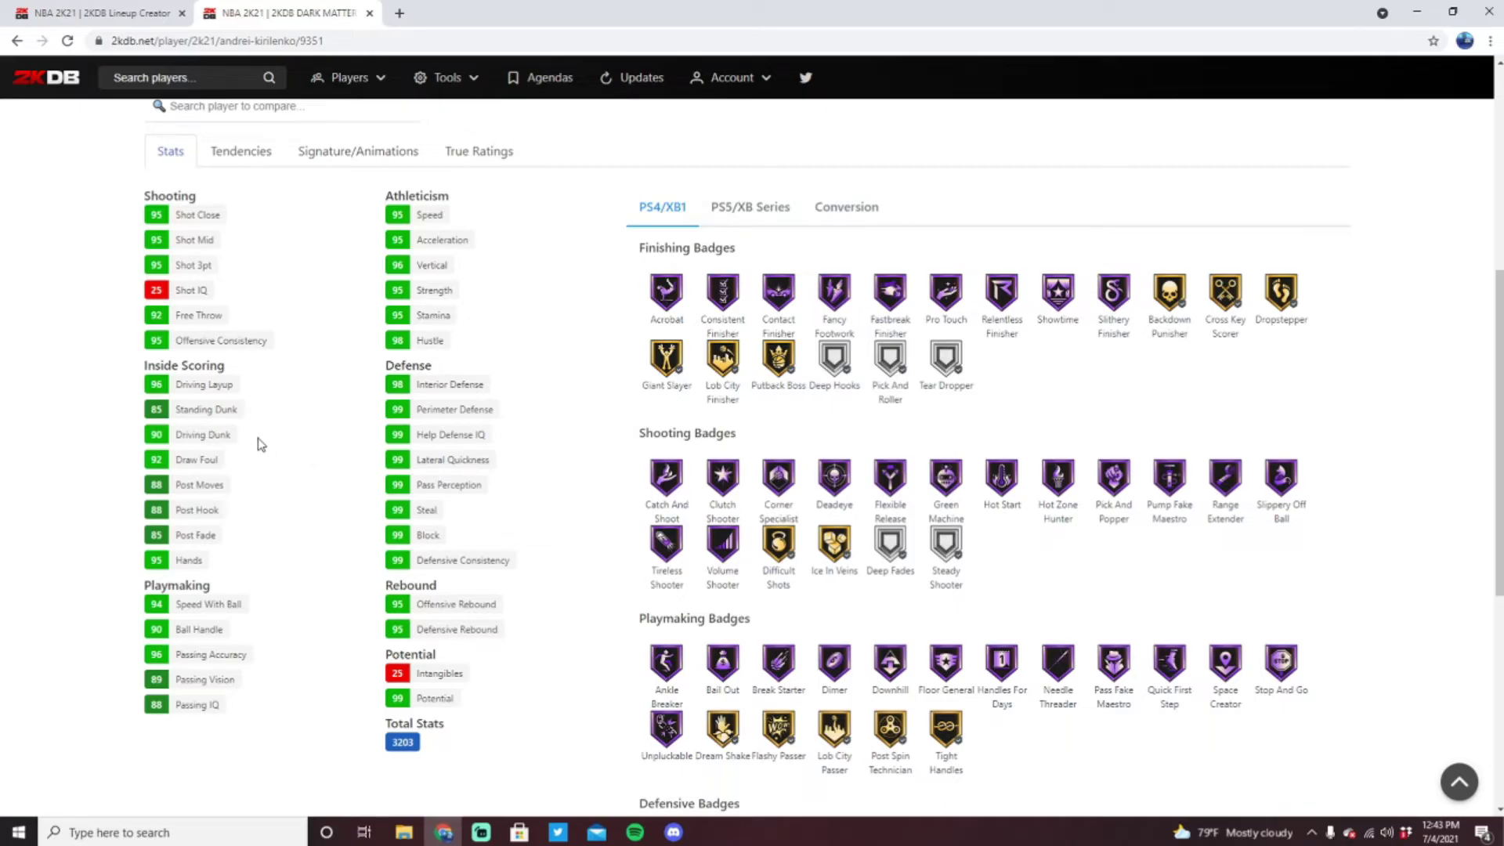
# Step: Review Kirilenko's signature animations and check which players share his Release 21 upper release
pyautogui.scroll(1, 298, 345)
pyautogui.click(313, 309)
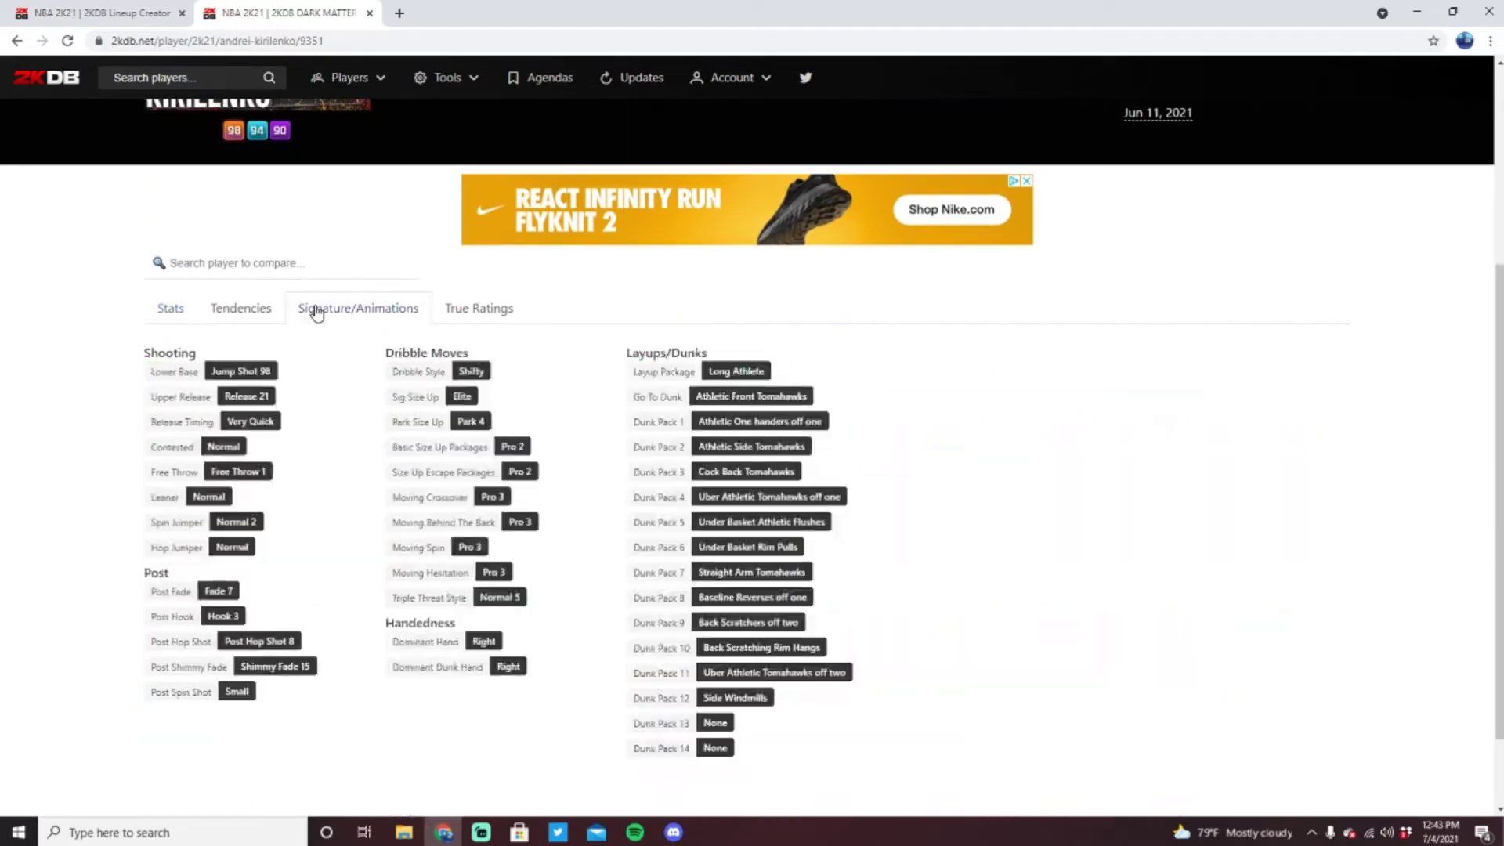
pyautogui.rightClick(265, 387)
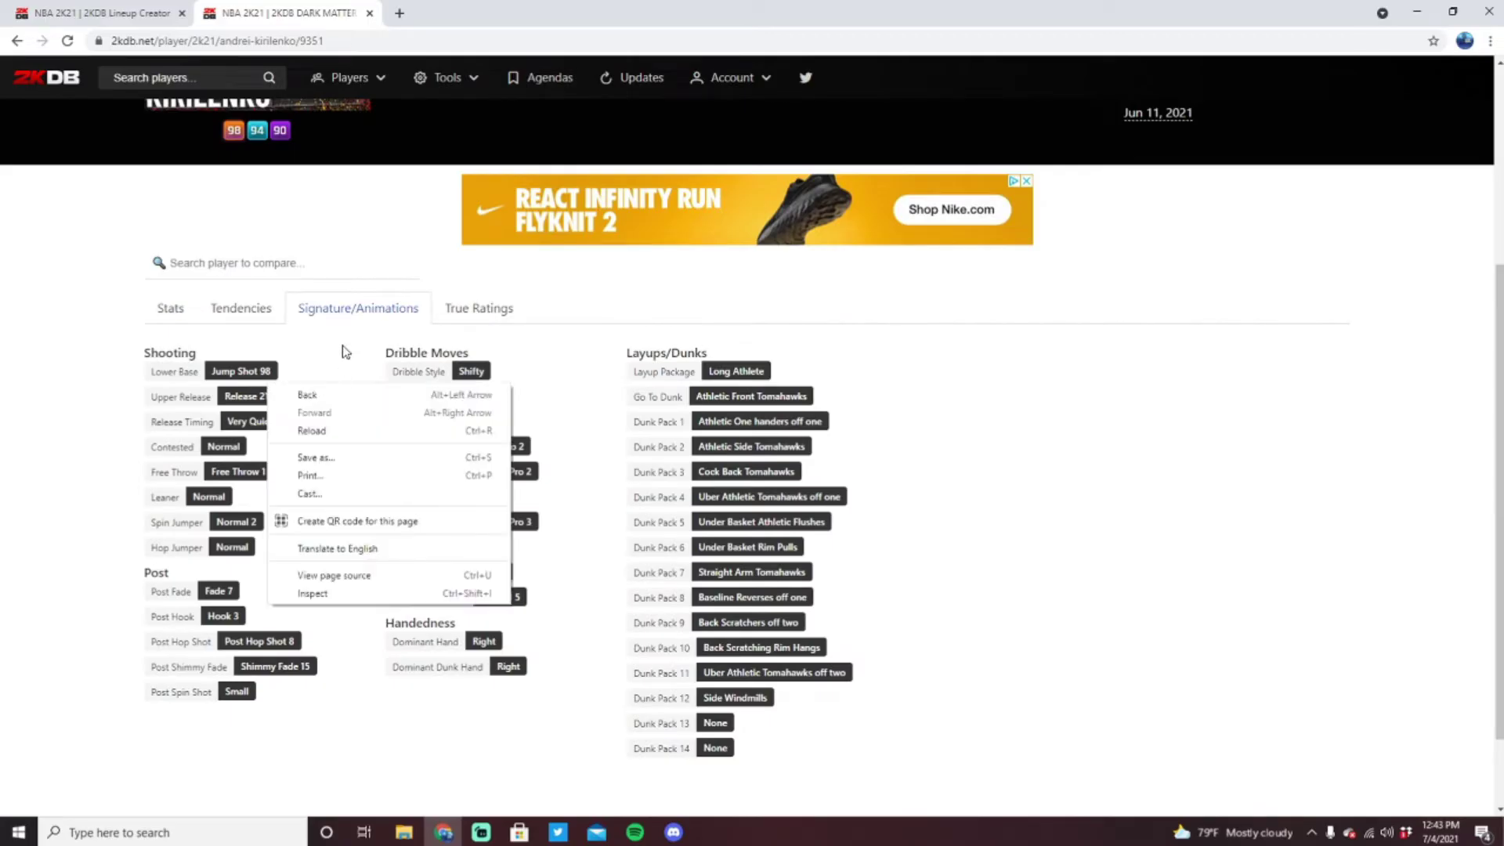
pyautogui.click(335, 358)
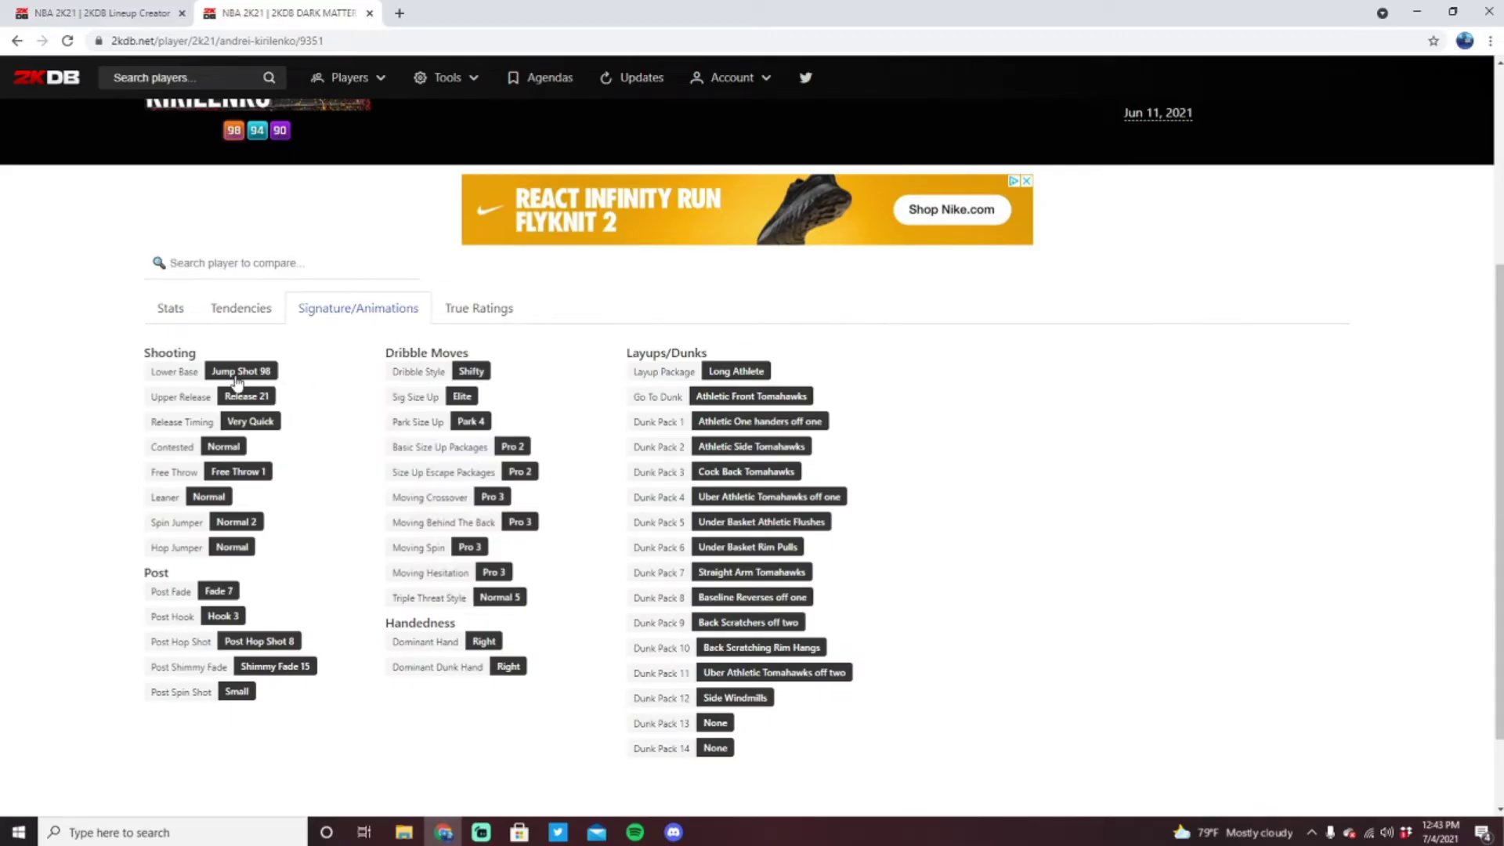
pyautogui.moveTo(251, 396); pyautogui.dragTo(265, 408)
pyautogui.click(262, 406)
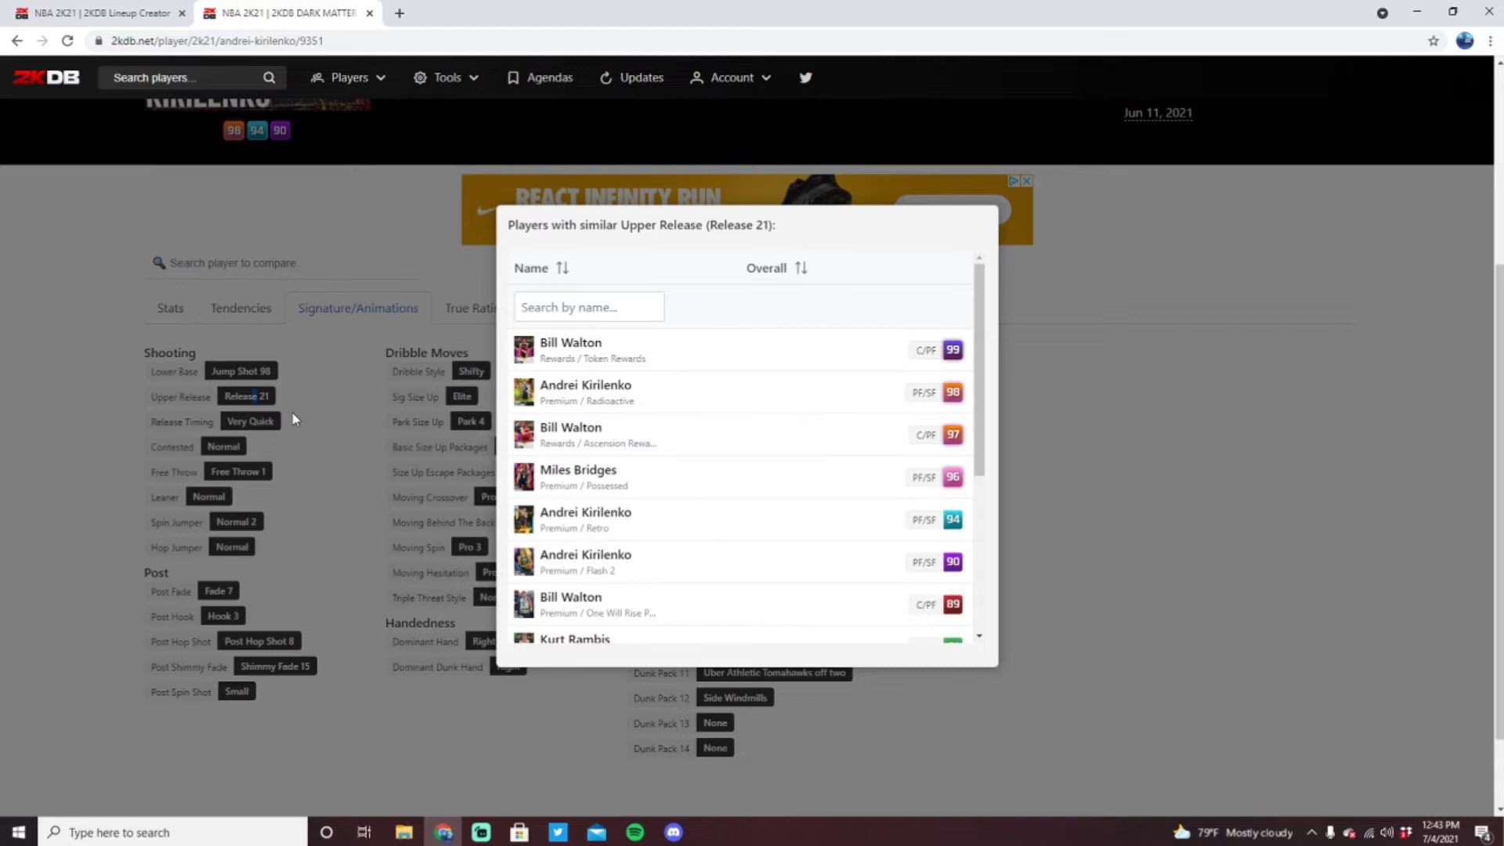
pyautogui.click(293, 419)
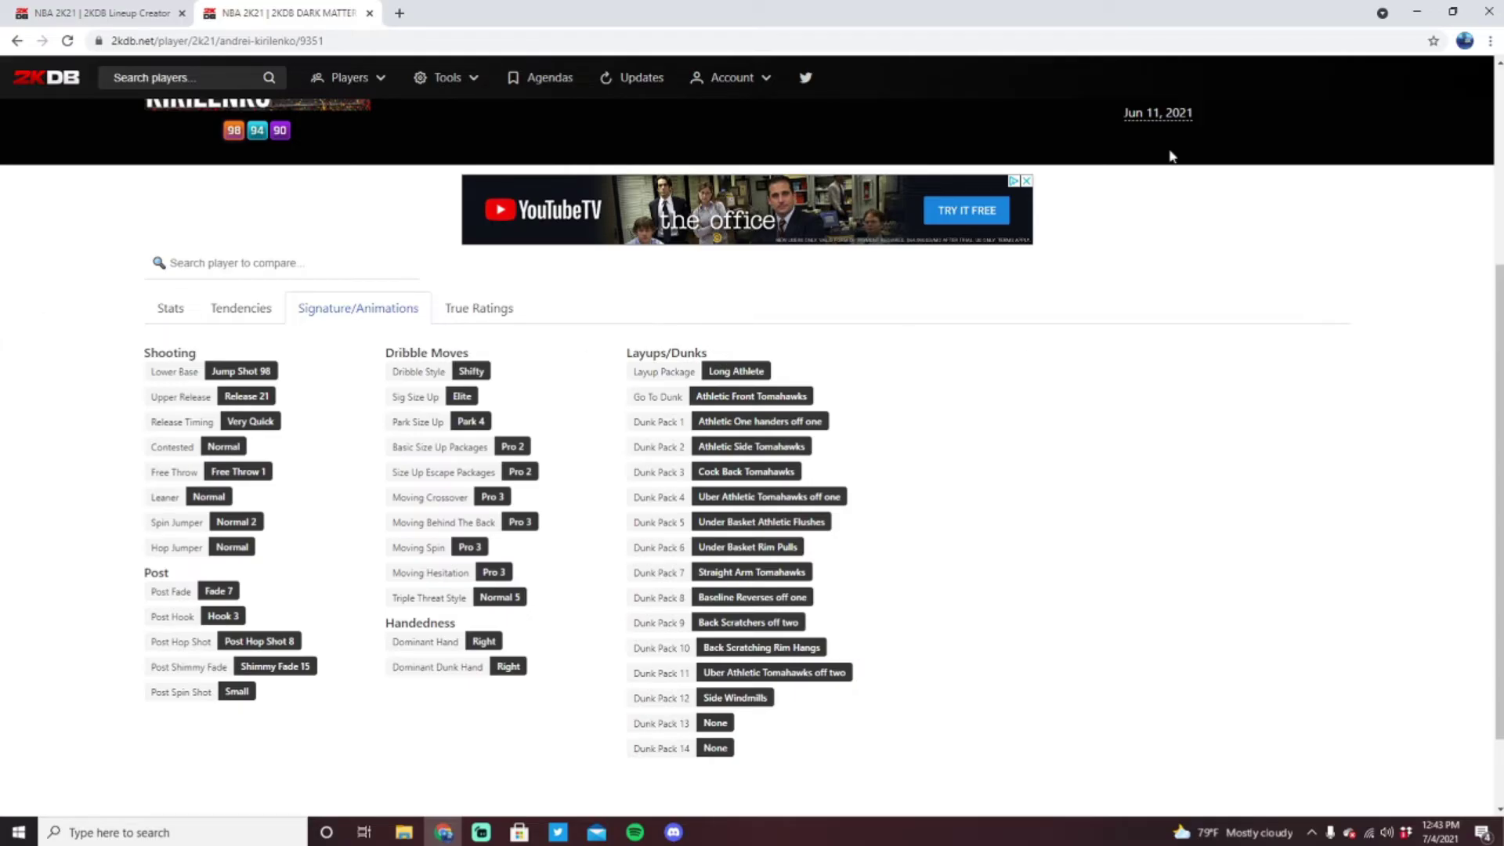
# Step: Add the 99 overall Out of Position 3 Lamar Odom card to the lineup's first bench slot
pyautogui.scroll(3, 326, 598)
pyautogui.click(36, 13)
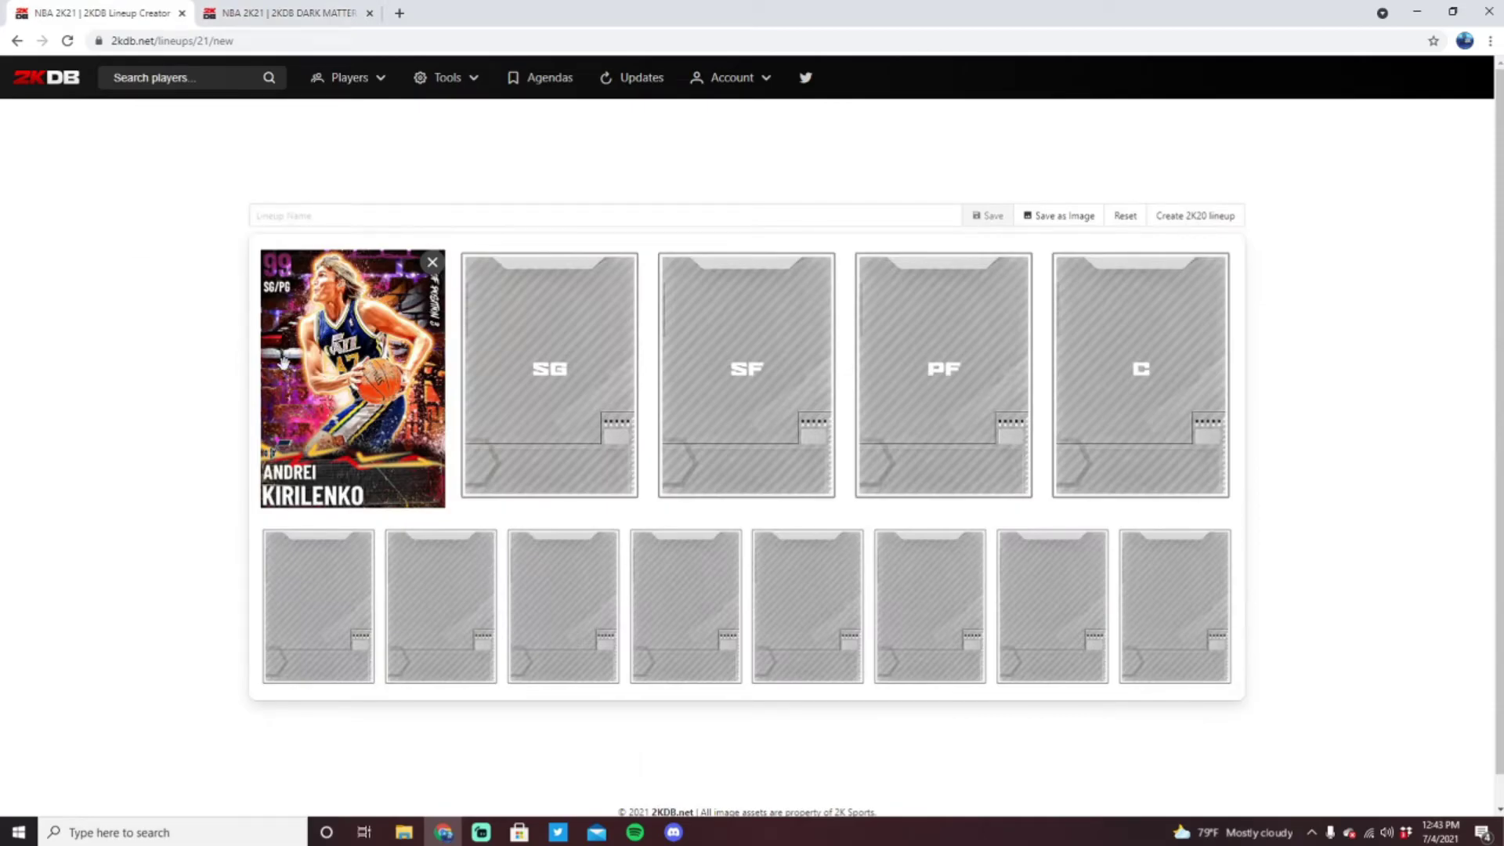
pyautogui.click(285, 608)
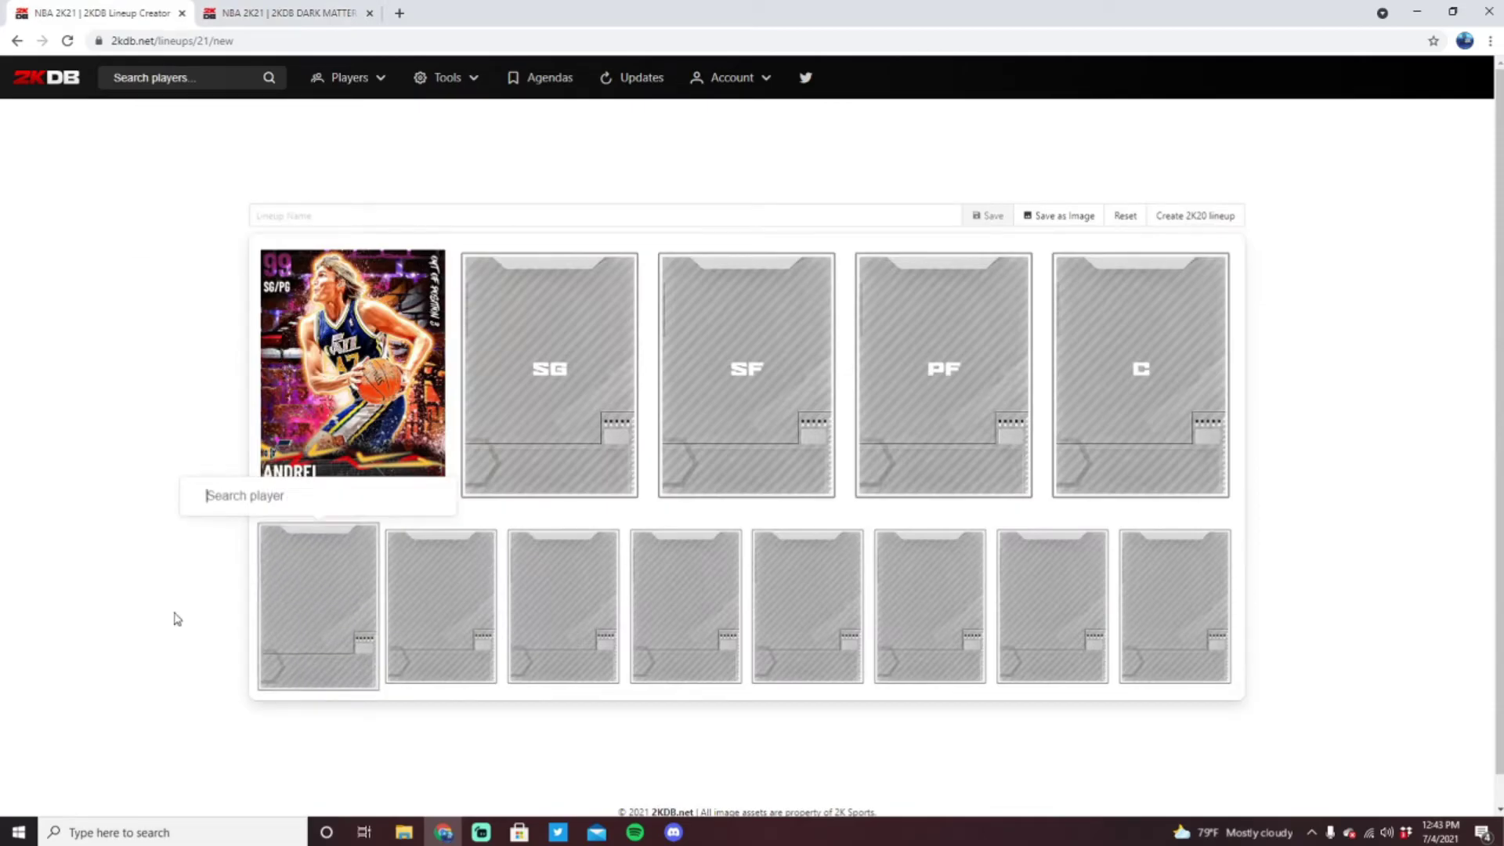
pyautogui.write('lamar')
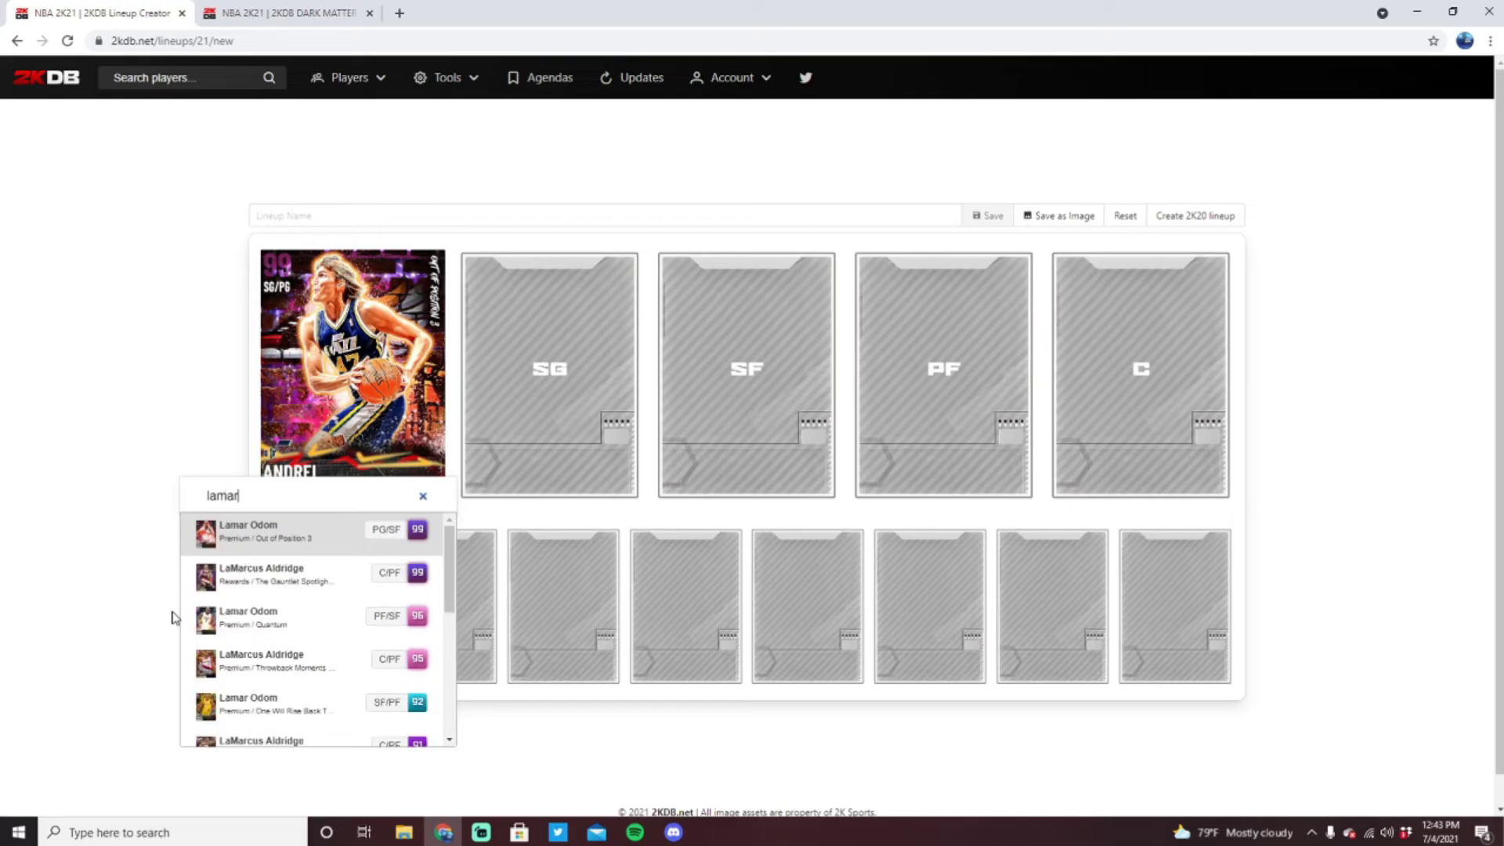
pyautogui.click(321, 536)
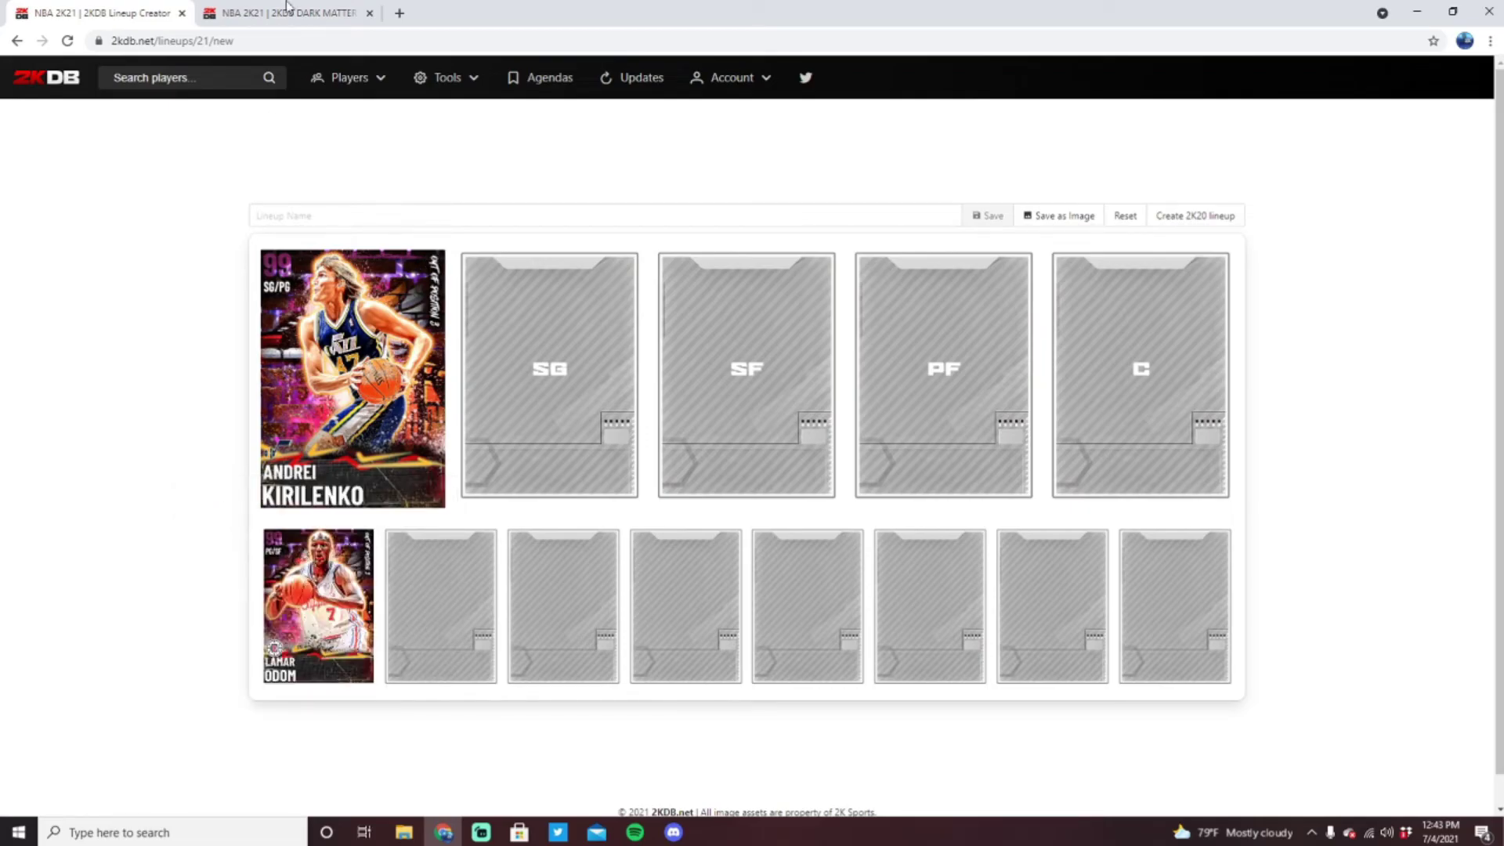
# Step: Search the player database for "lamar" and open the 99 overall Out of Position 3 Lamar Odom page
pyautogui.click(286, 13)
pyautogui.click(188, 78)
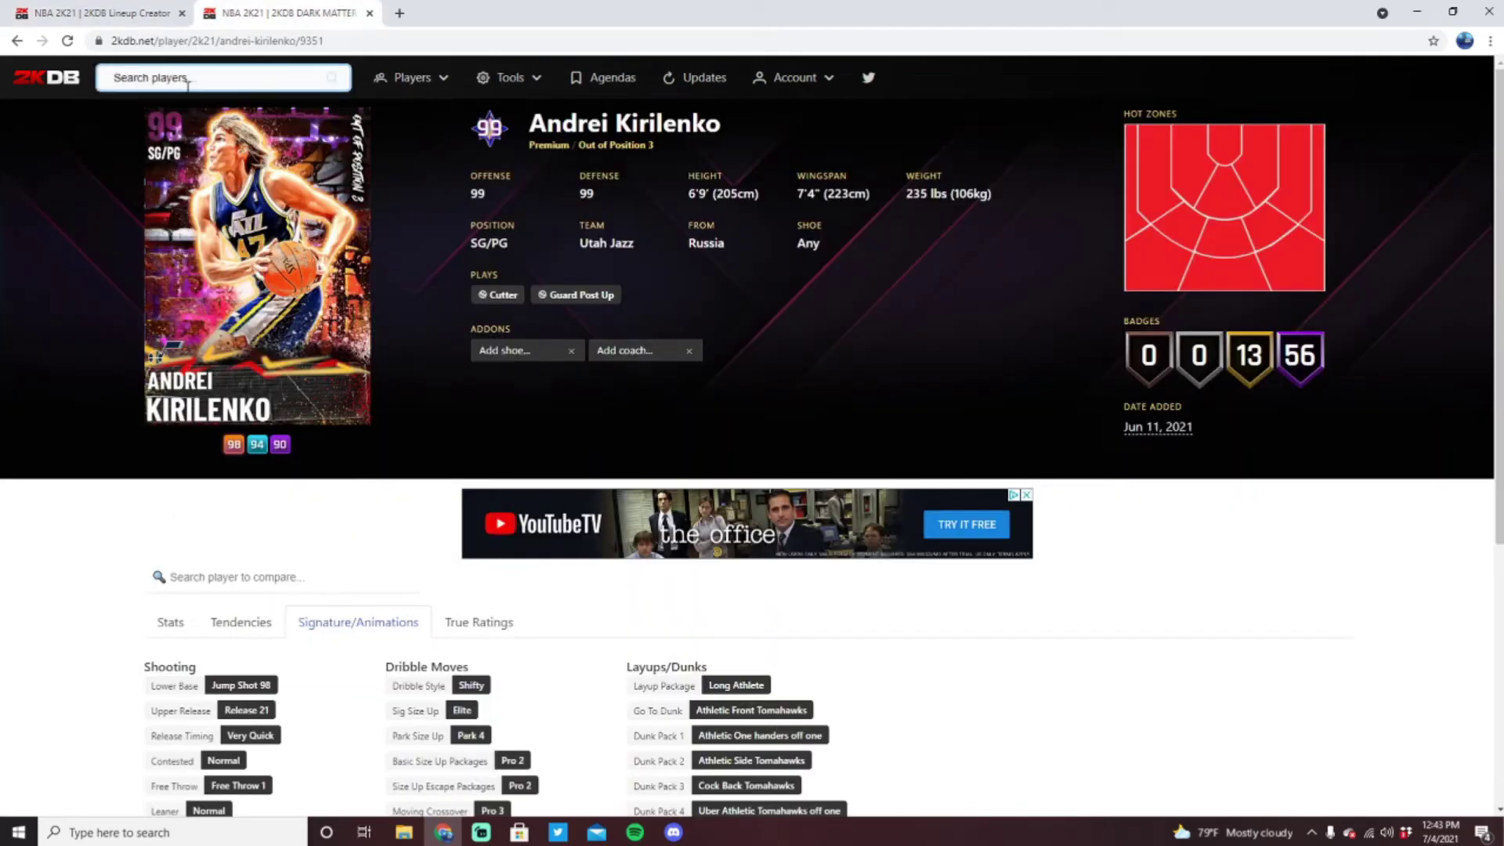
pyautogui.write('lamar')
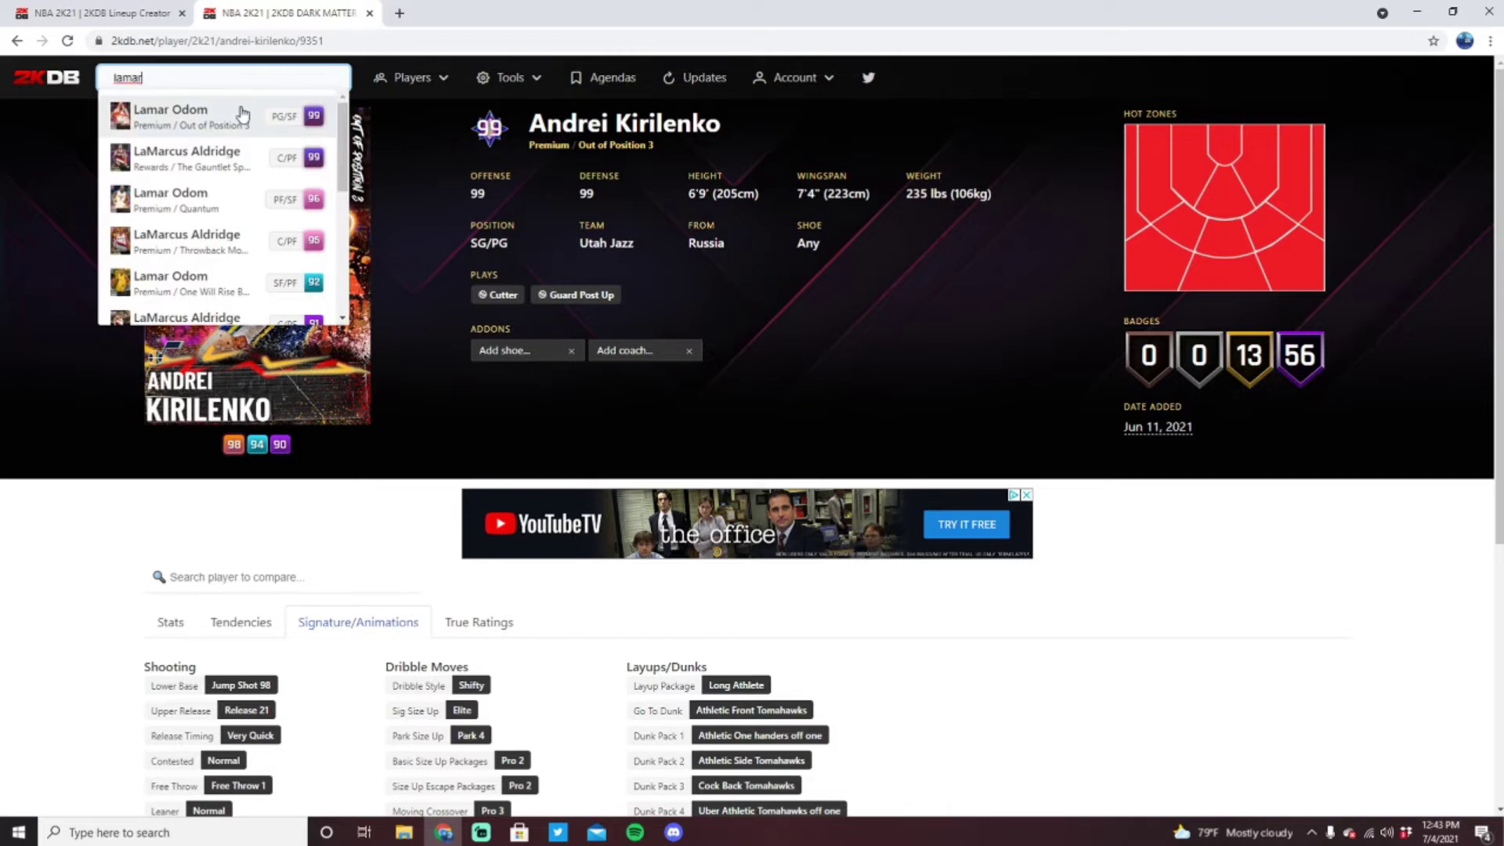
pyautogui.rightClick(250, 114)
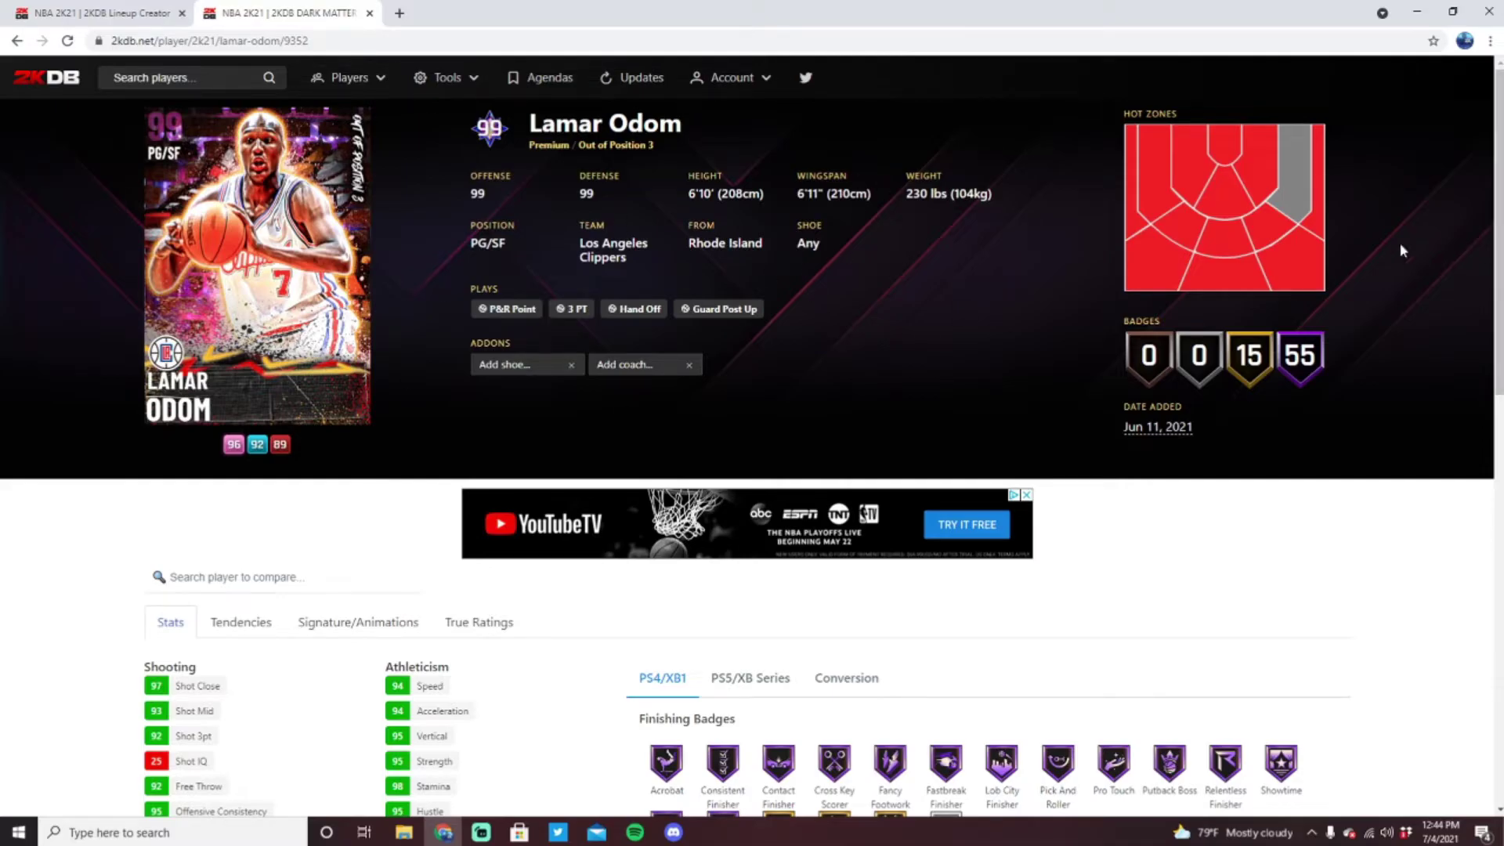
# Step: Examine Odom's stats and his finishing, shooting, playmaking and defensive badges
pyautogui.scroll(-5, 1311, 235)
pyautogui.scroll(-1, 1171, 263)
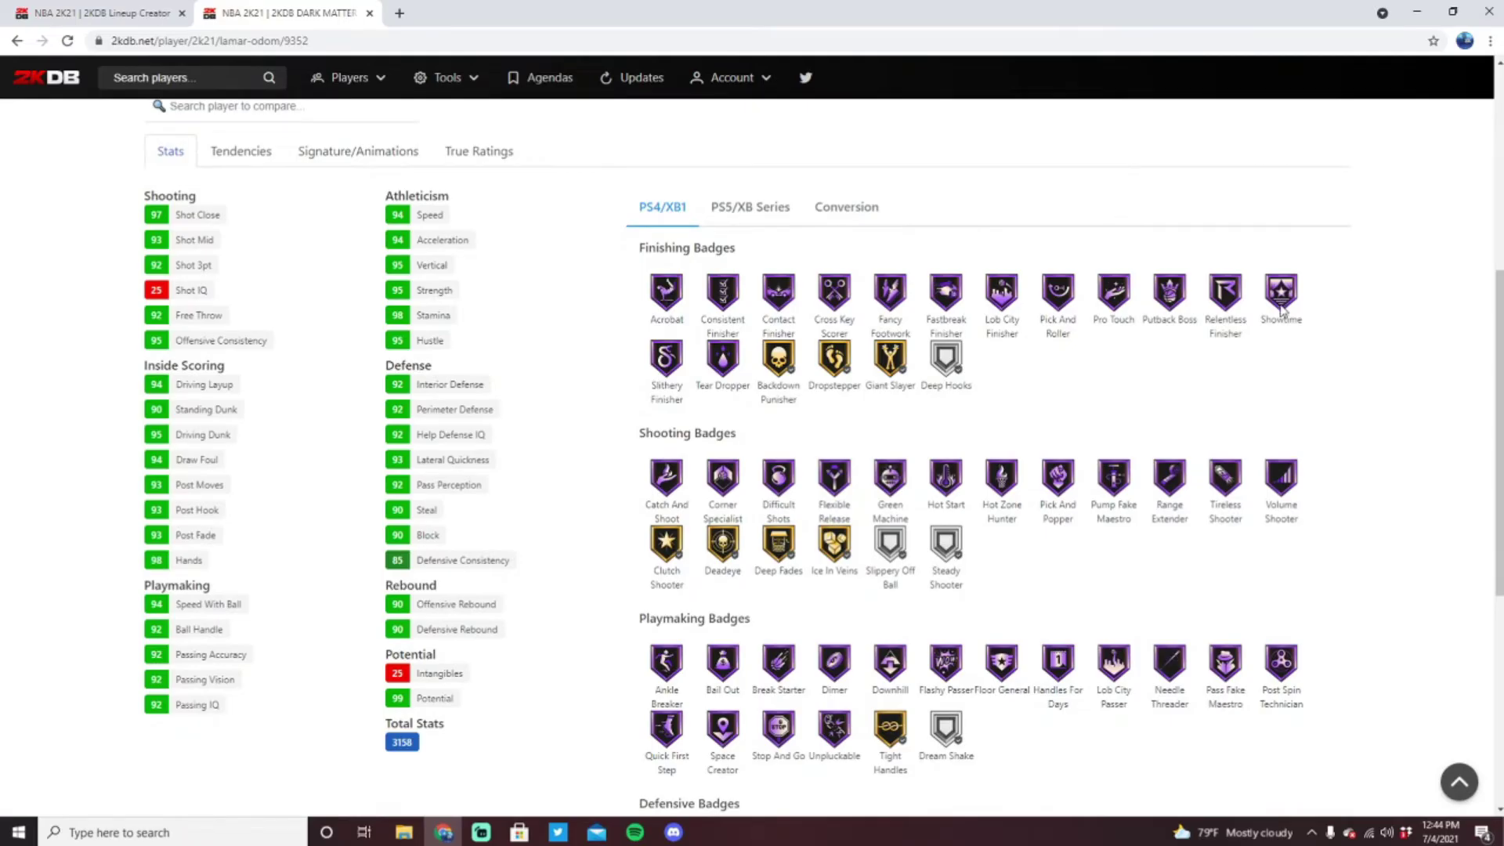
pyautogui.scroll(-2, 862, 532)
pyautogui.scroll(-4, 789, 375)
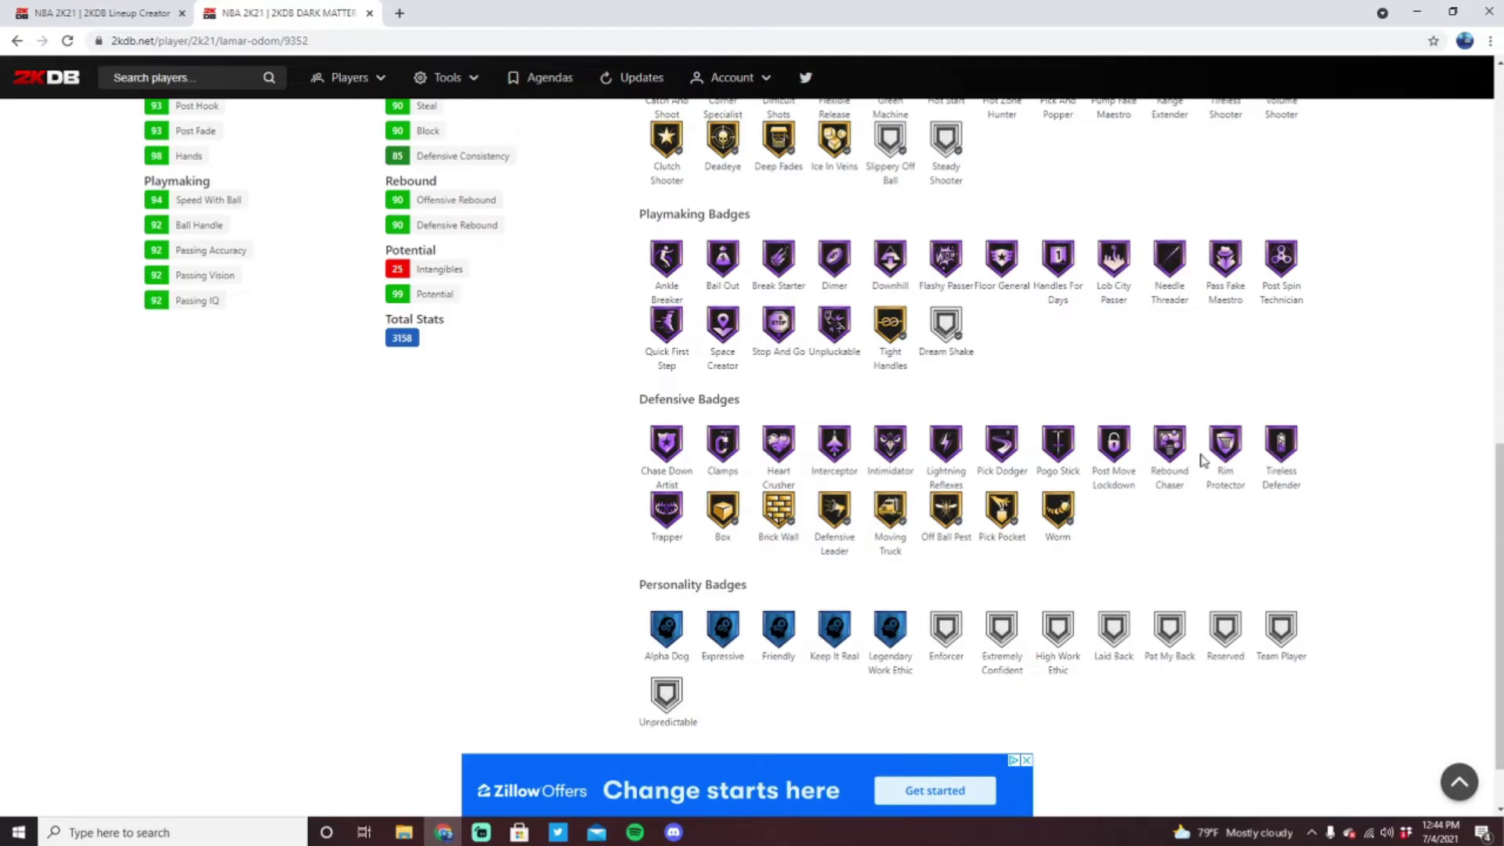
pyautogui.scroll(3, 329, 223)
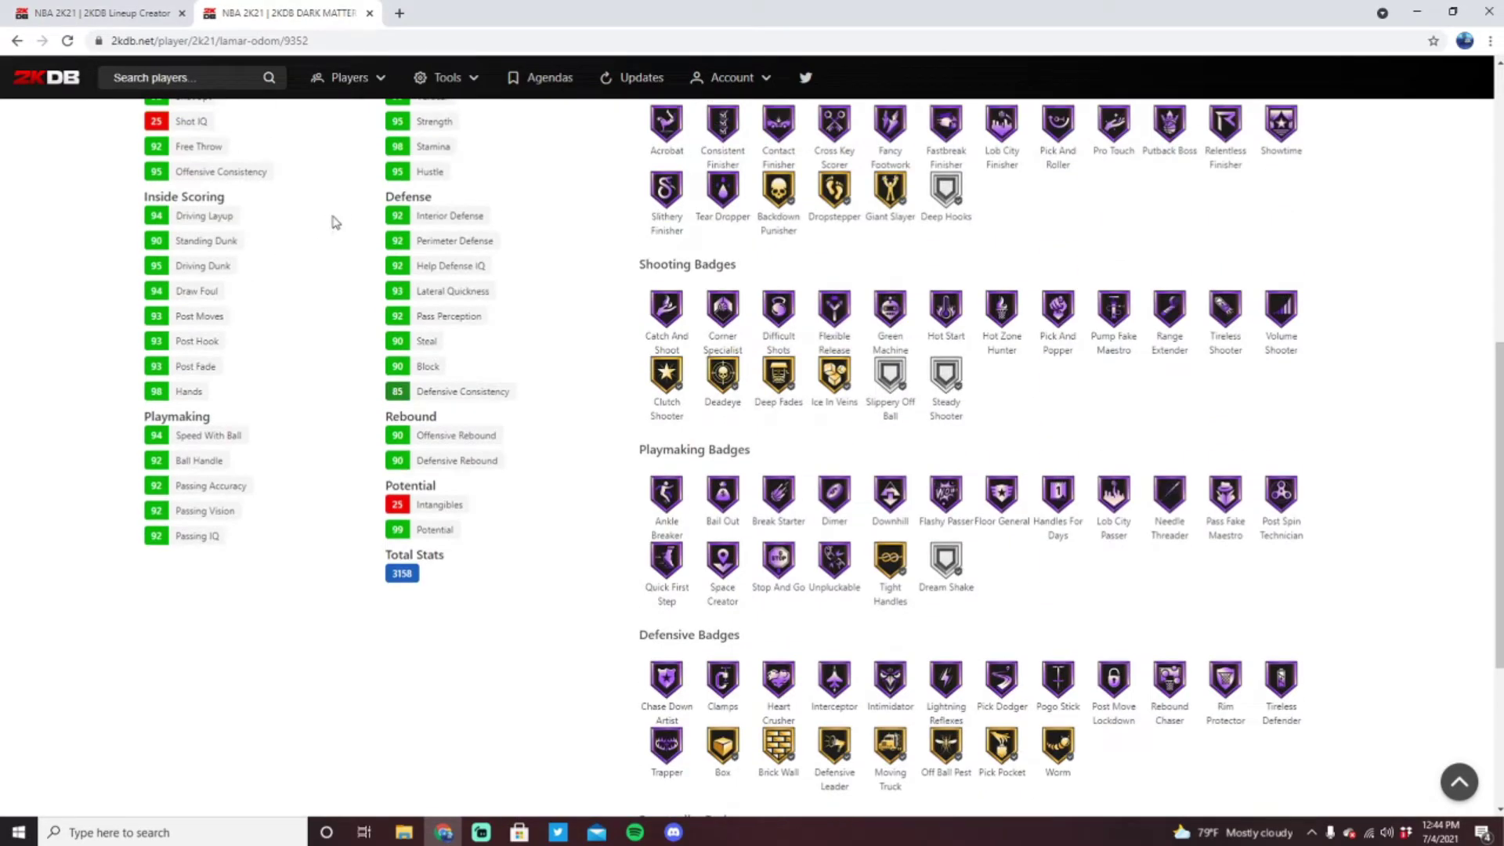
pyautogui.scroll(3, 310, 353)
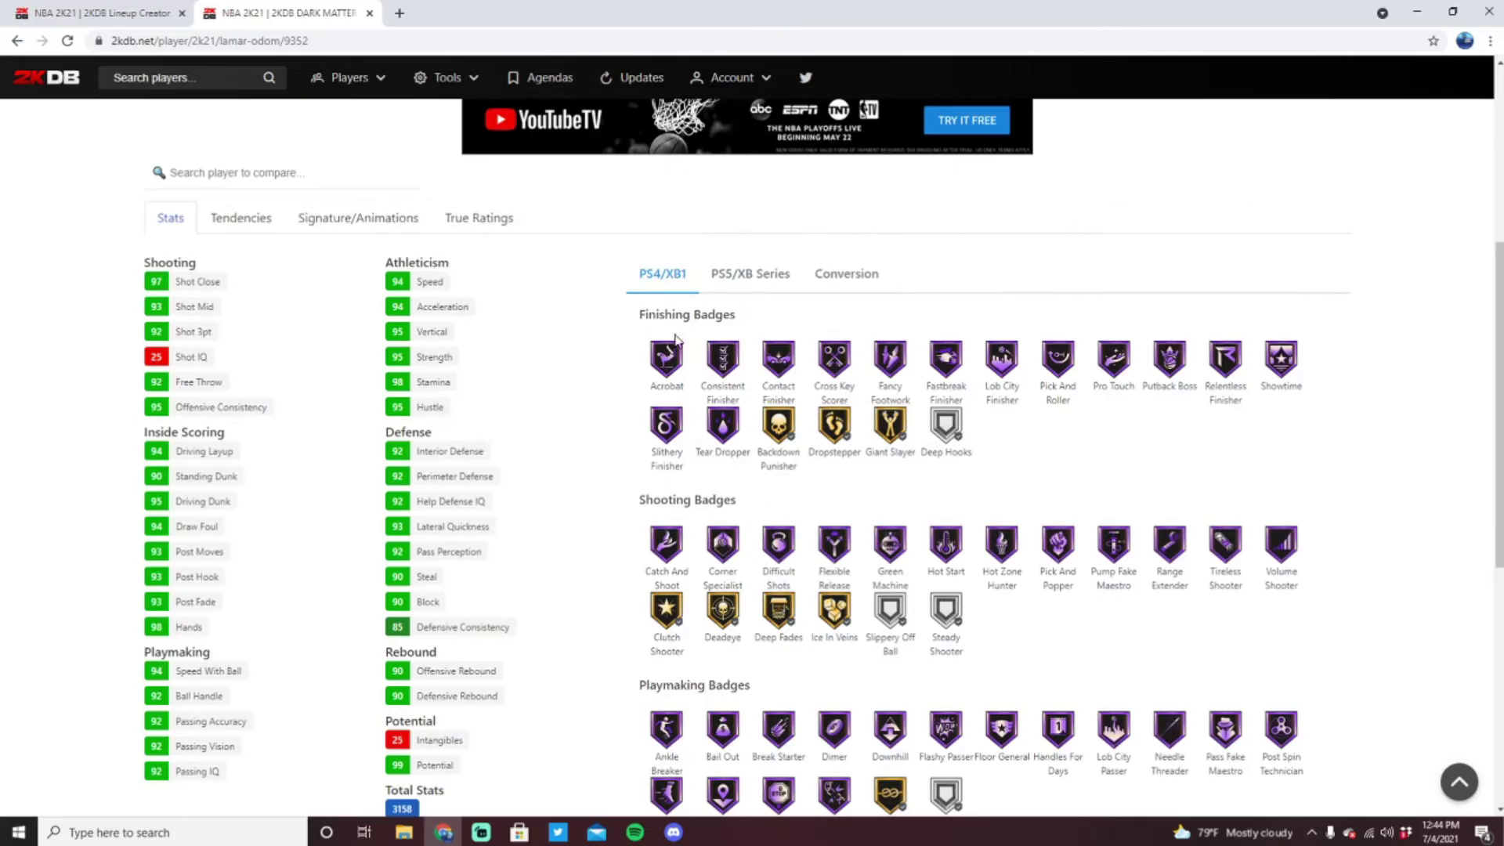
pyautogui.scroll(-3, 209, 537)
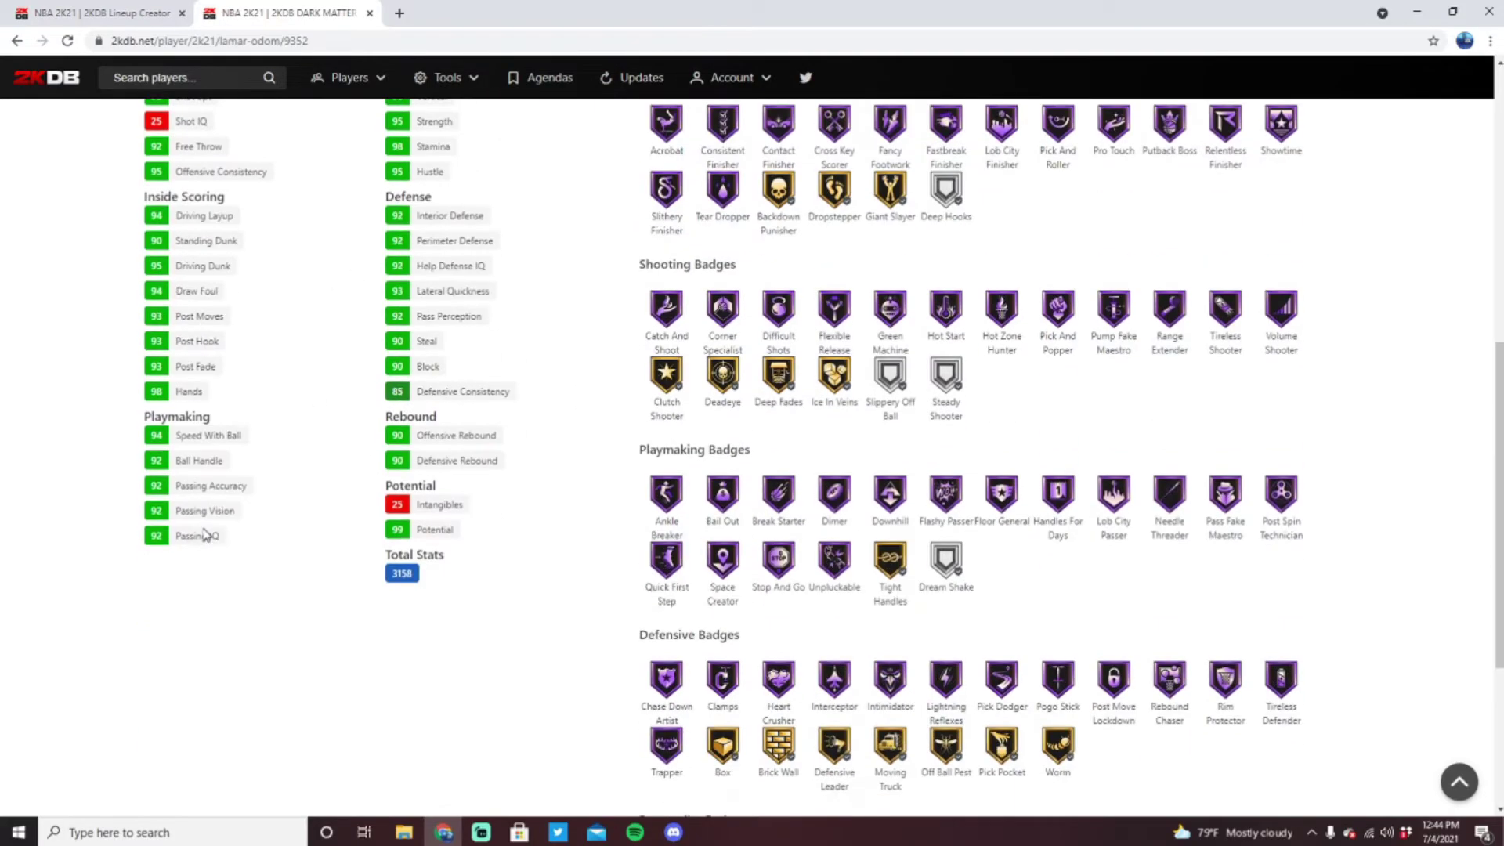
# Step: Review Odom's signature animations, including his shooting, dribble moves and dunk packages, and return to the lineup
pyautogui.scroll(6, 353, 486)
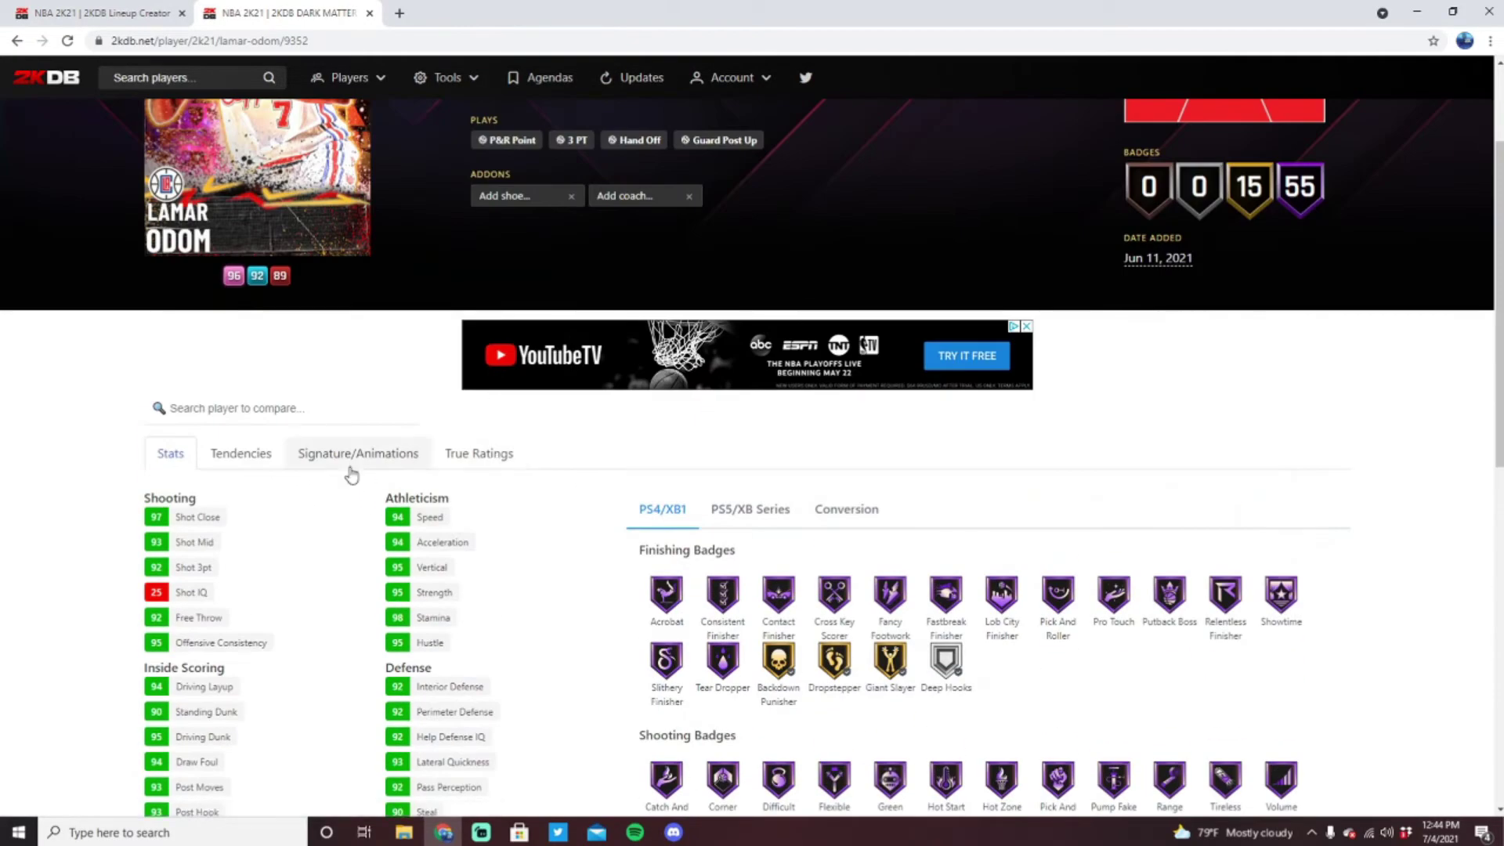
pyautogui.click(342, 461)
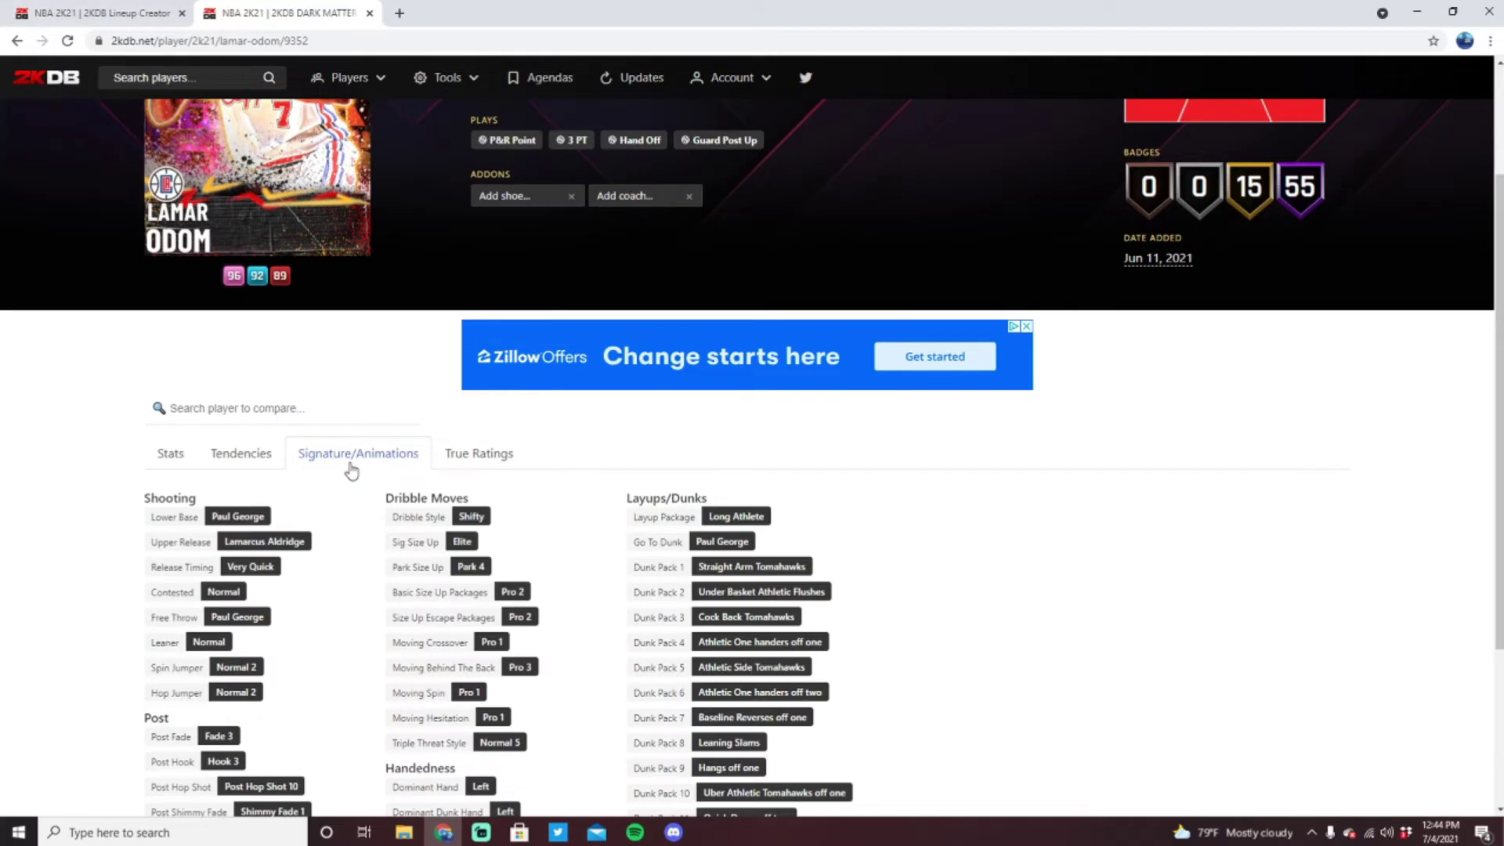
pyautogui.click(54, 6)
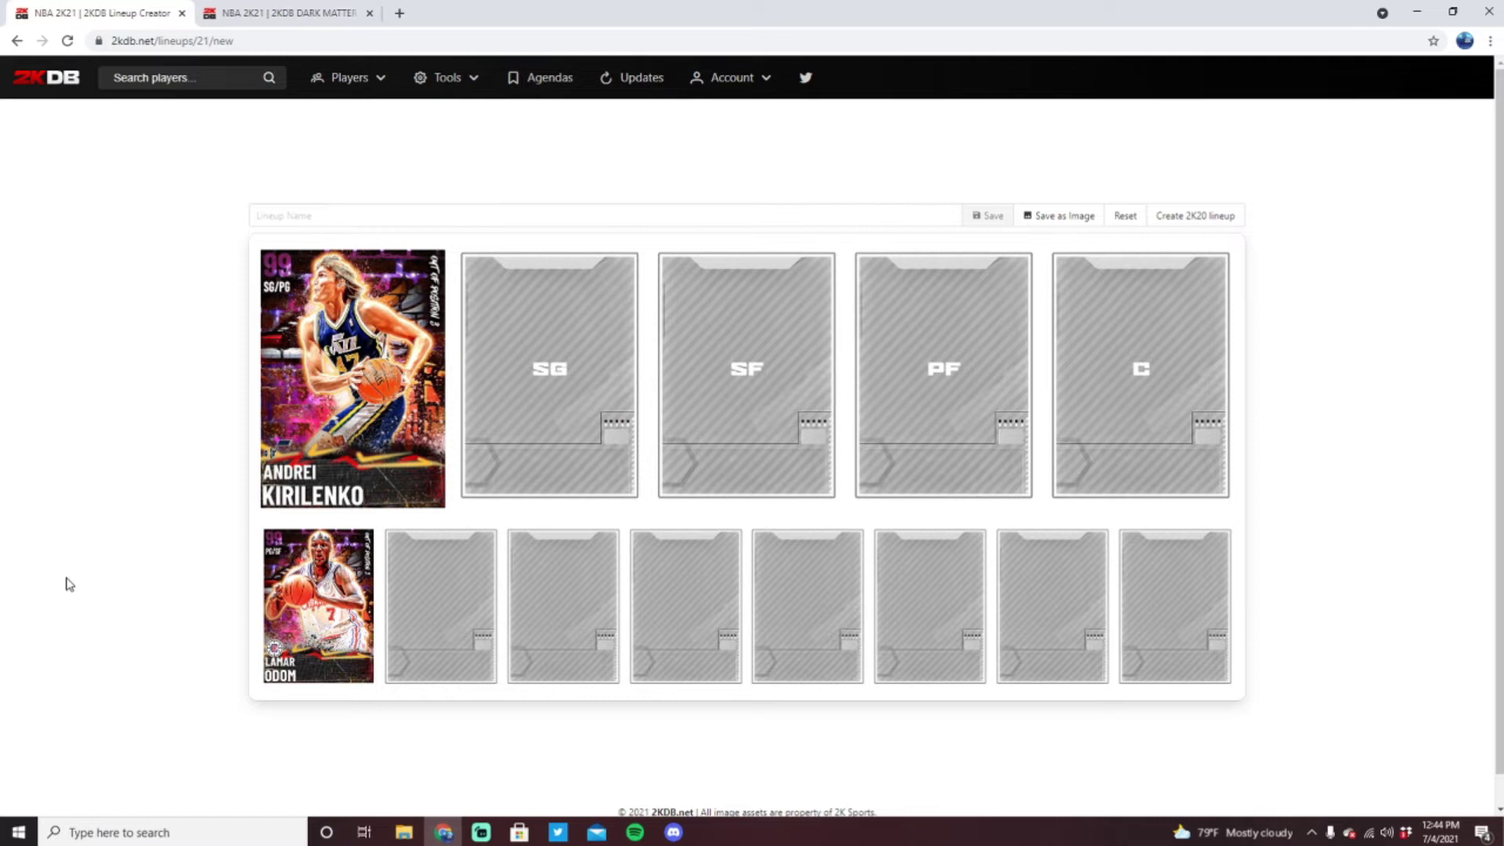
# Step: Search the player database for "lebron" and open the 99 overall Pantheon Team USA LeBron James page
pyautogui.click(227, 12)
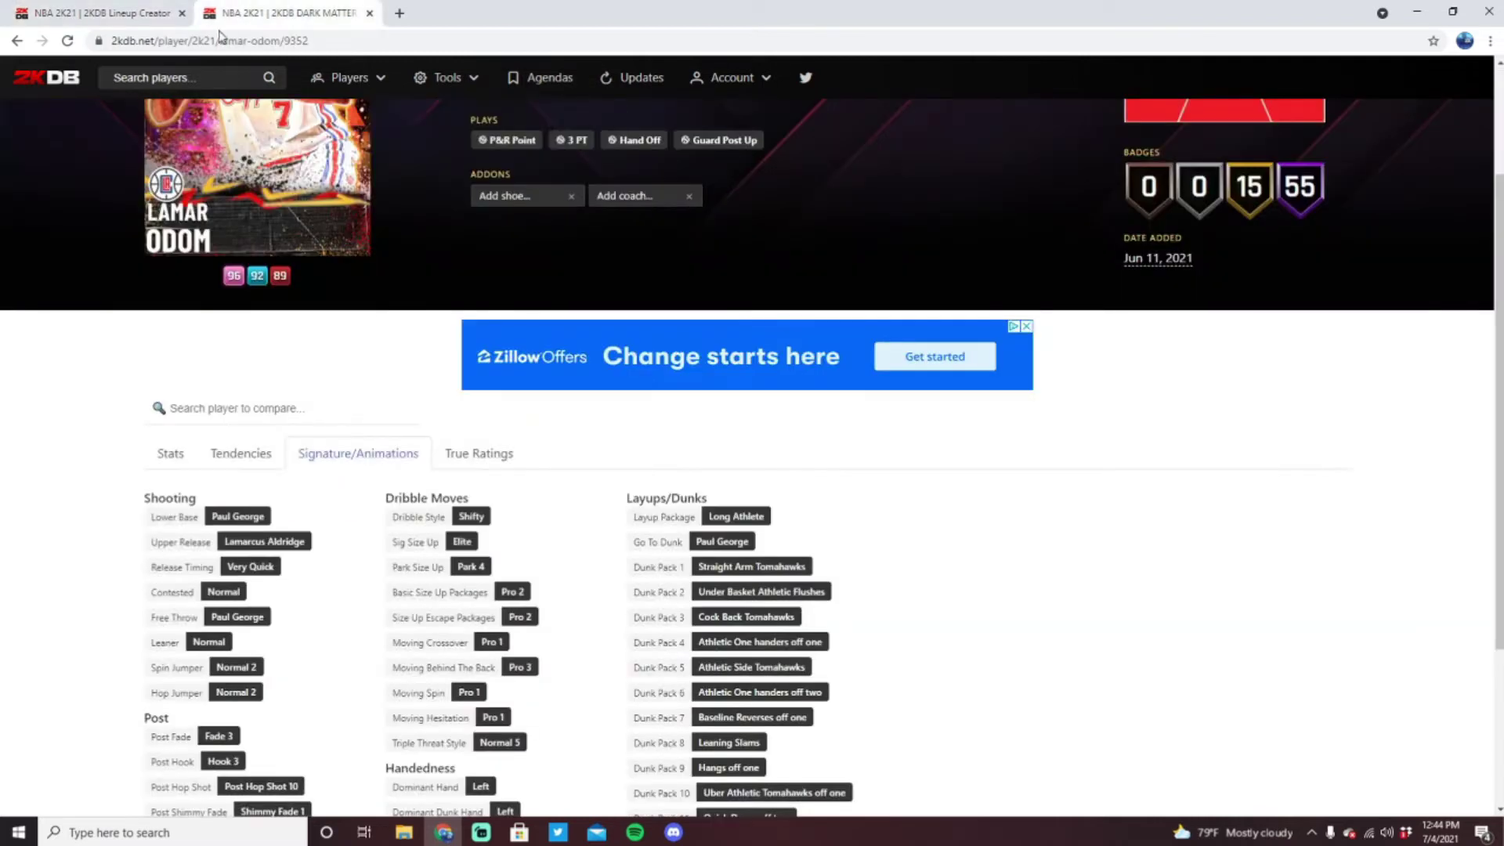
pyautogui.click(188, 75)
pyautogui.write('lebron')
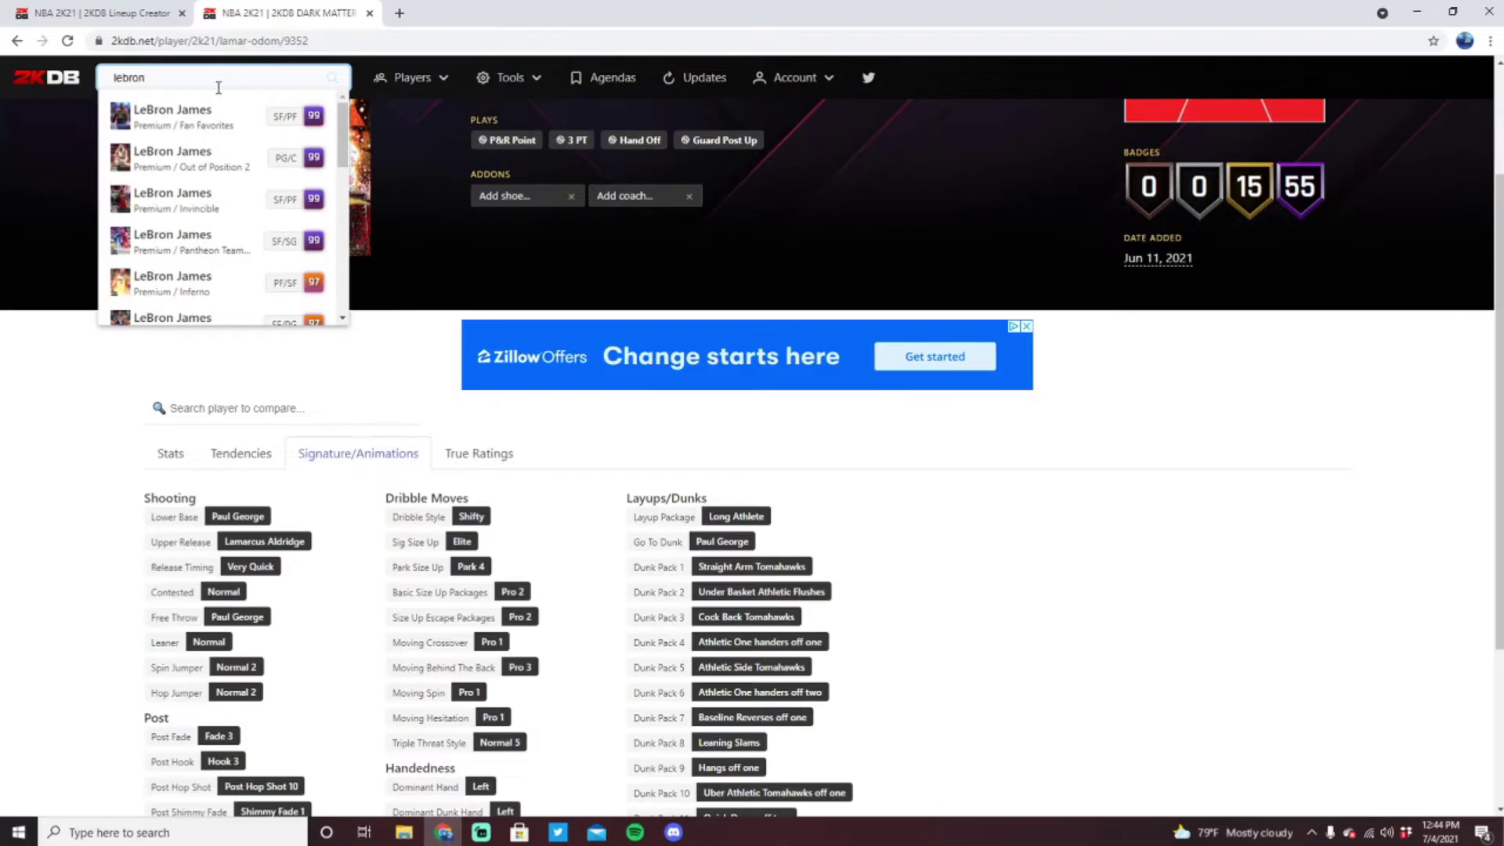
pyautogui.click(192, 239)
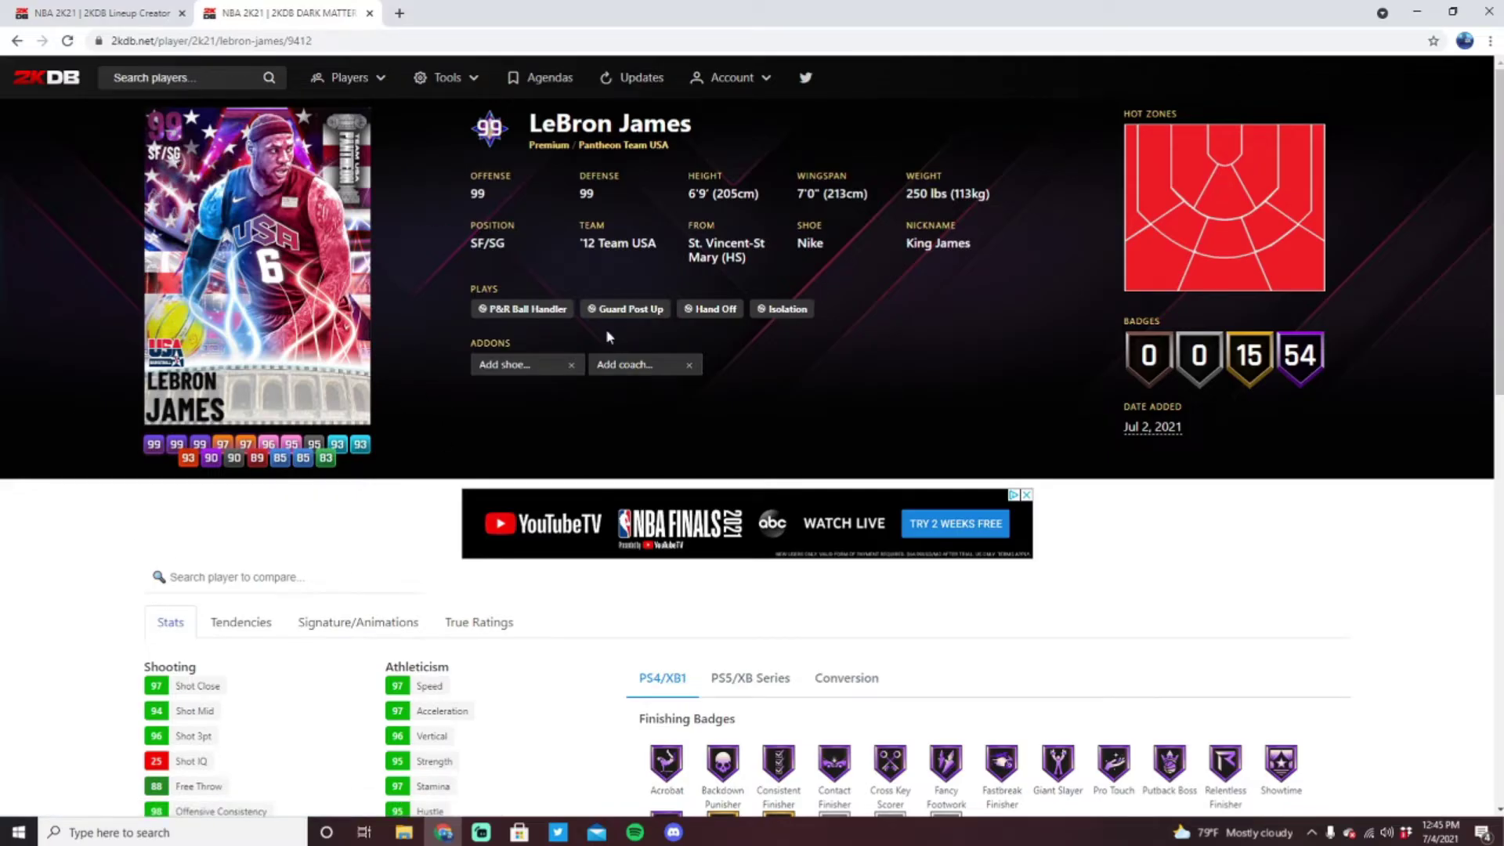
# Step: Examine LeBron James's attribute stats and his finishing, shooting, playmaking and defensive badges
pyautogui.scroll(-10, 1229, 243)
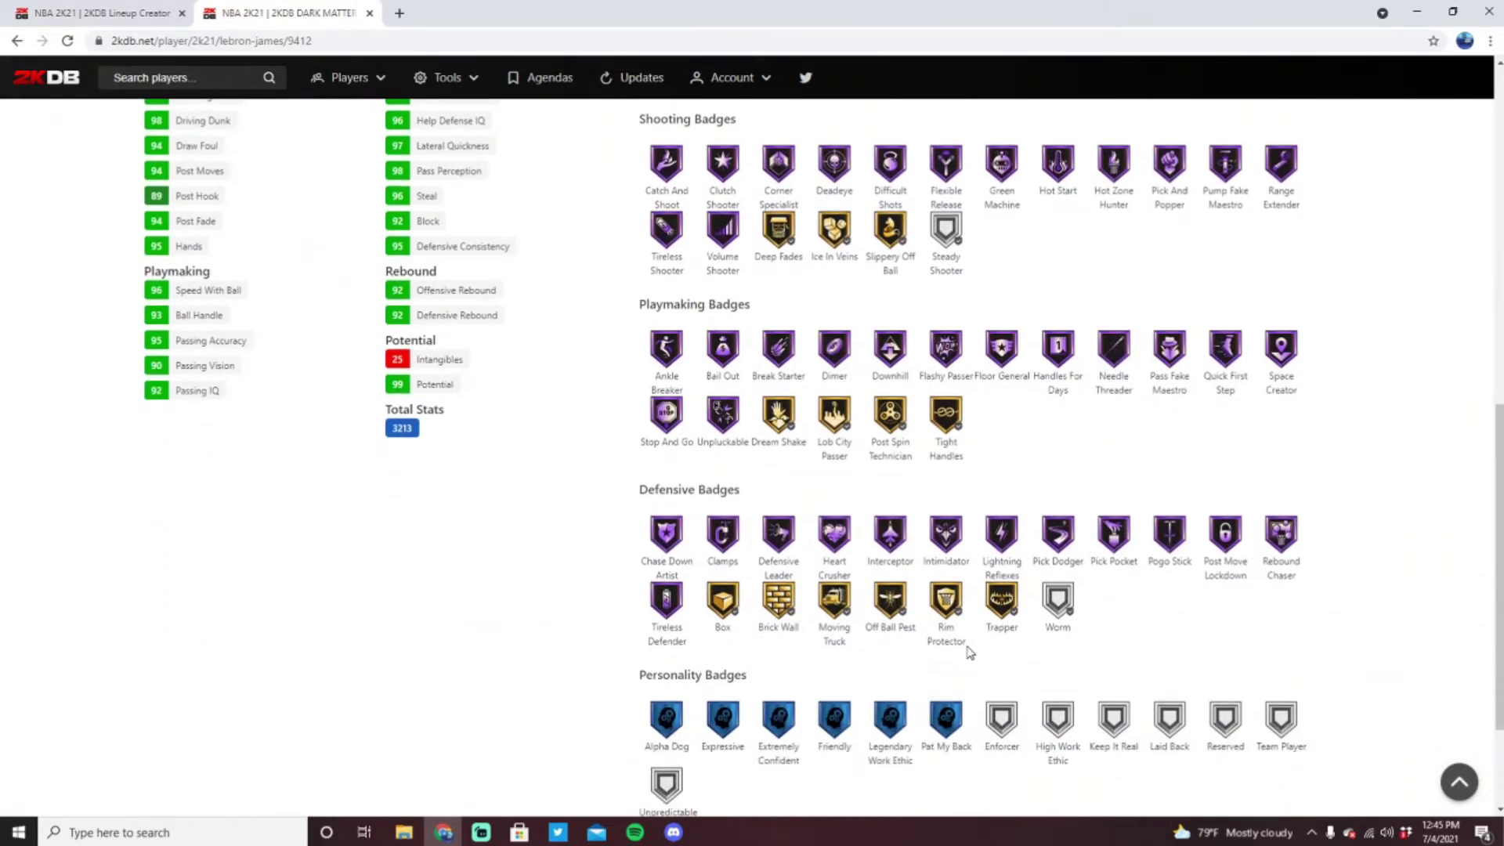
pyautogui.scroll(3, 436, 329)
pyautogui.scroll(-3, 437, 329)
pyautogui.scroll(4, 395, 317)
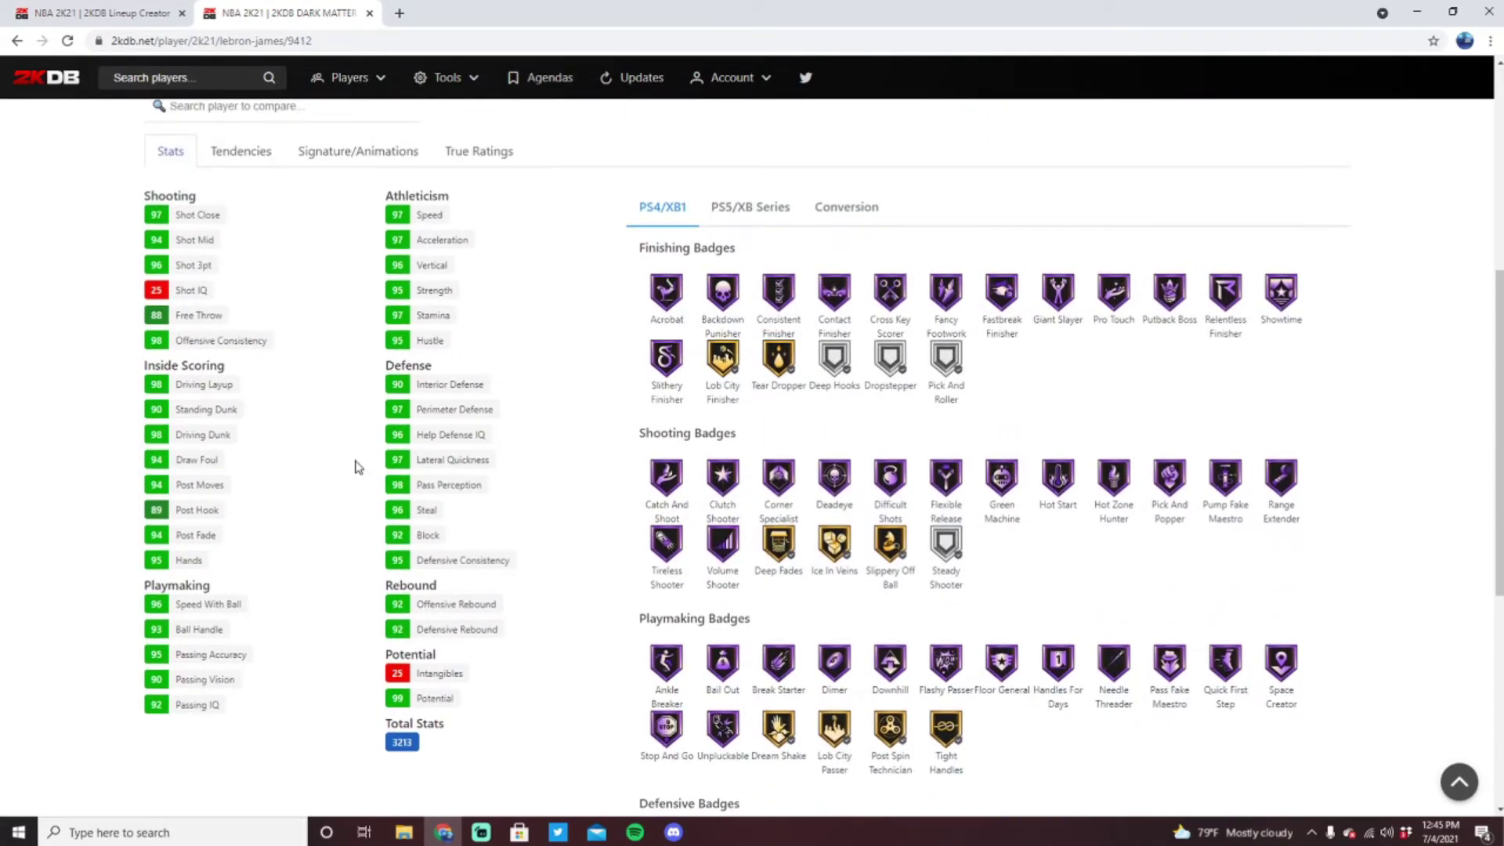
pyautogui.scroll(2, 359, 439)
# Step: Review LeBron James's signature animations, including his shooting releases, dribble moves and dunk packages
pyautogui.click(337, 317)
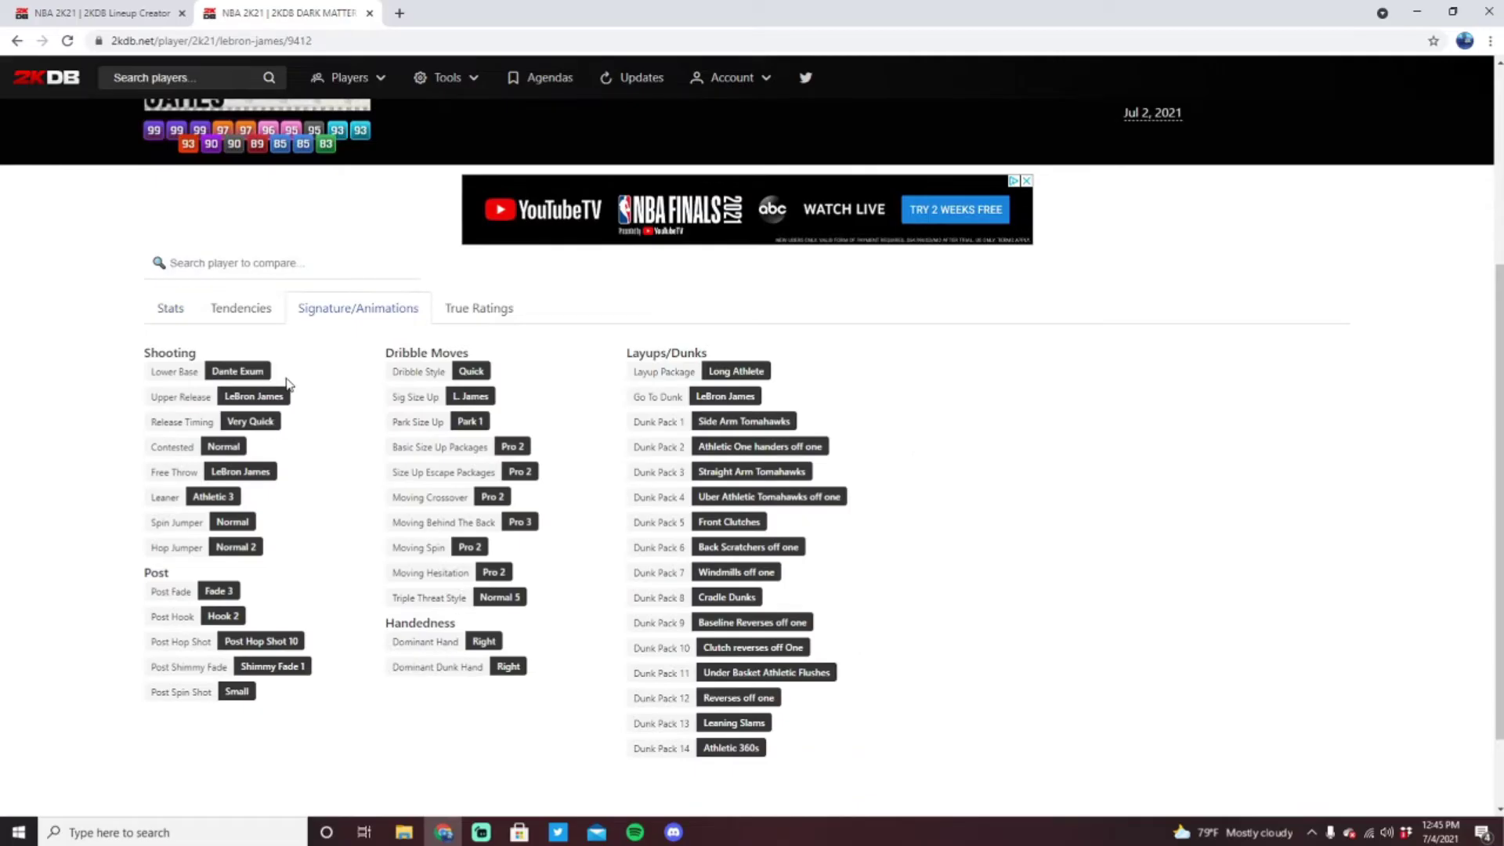
pyautogui.scroll(4, 287, 384)
pyautogui.scroll(-3, 204, 462)
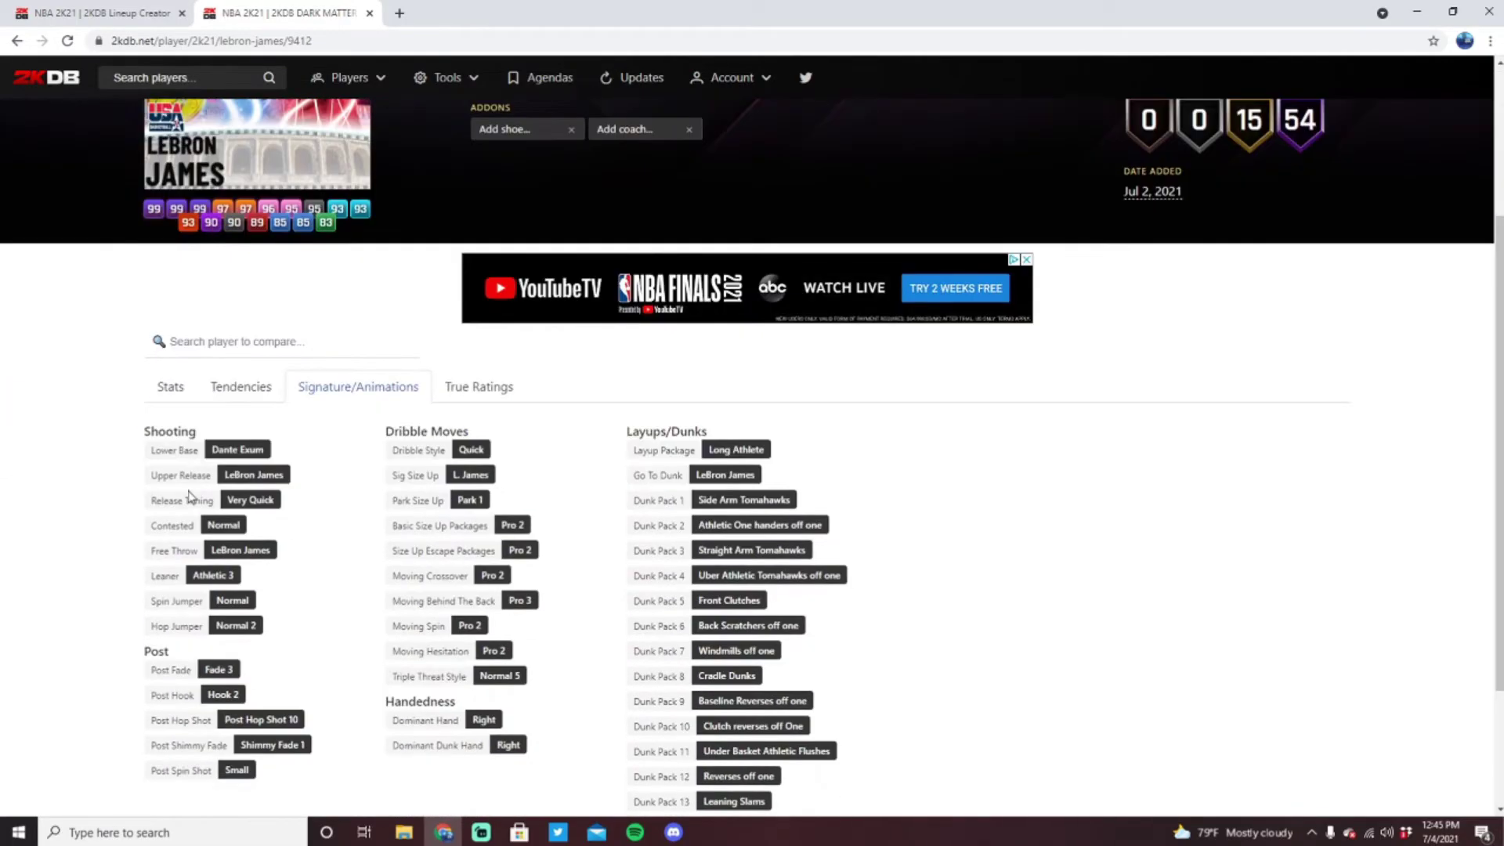
pyautogui.scroll(-1, 856, 468)
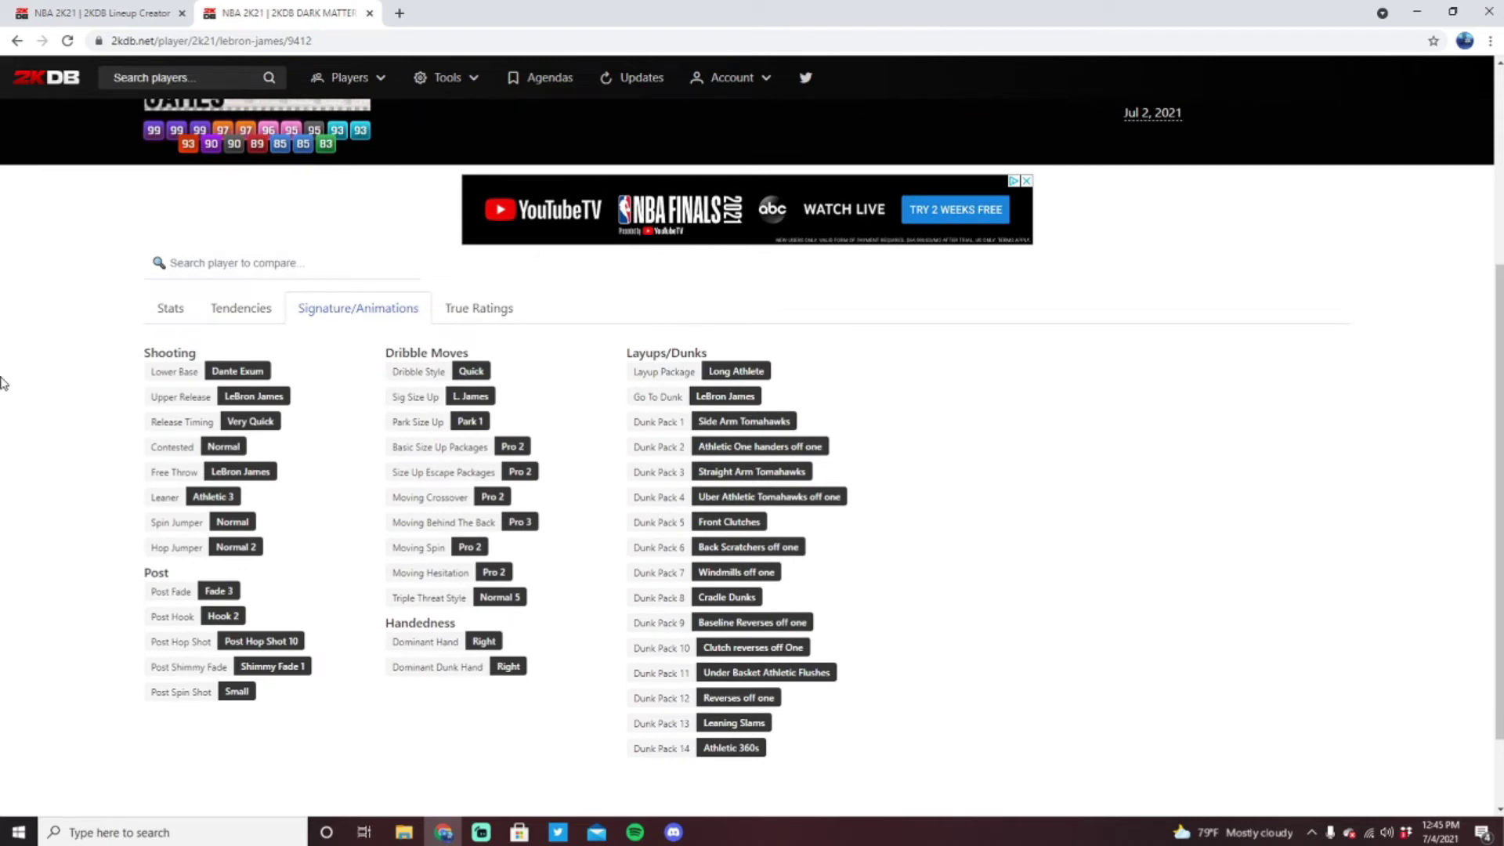
pyautogui.scroll(4, 2, 382)
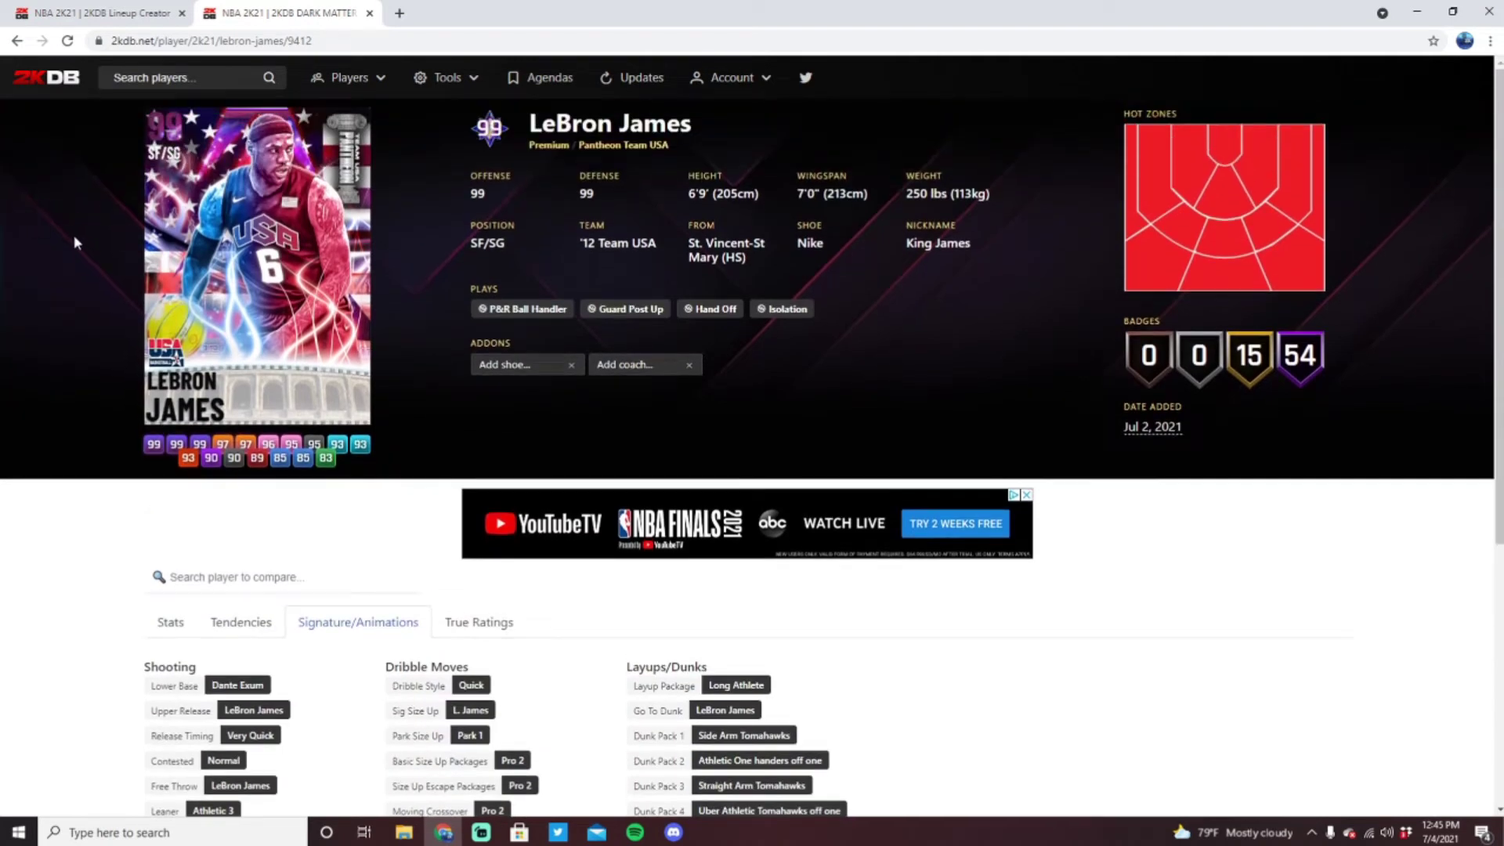
pyautogui.rightClick(59, 243)
pyautogui.click(74, 578)
# Step: Return to the lineup creator and add the 99 overall Pantheon Team USA LeBron James card at shooting guard
pyautogui.click(67, 12)
pyautogui.click(521, 351)
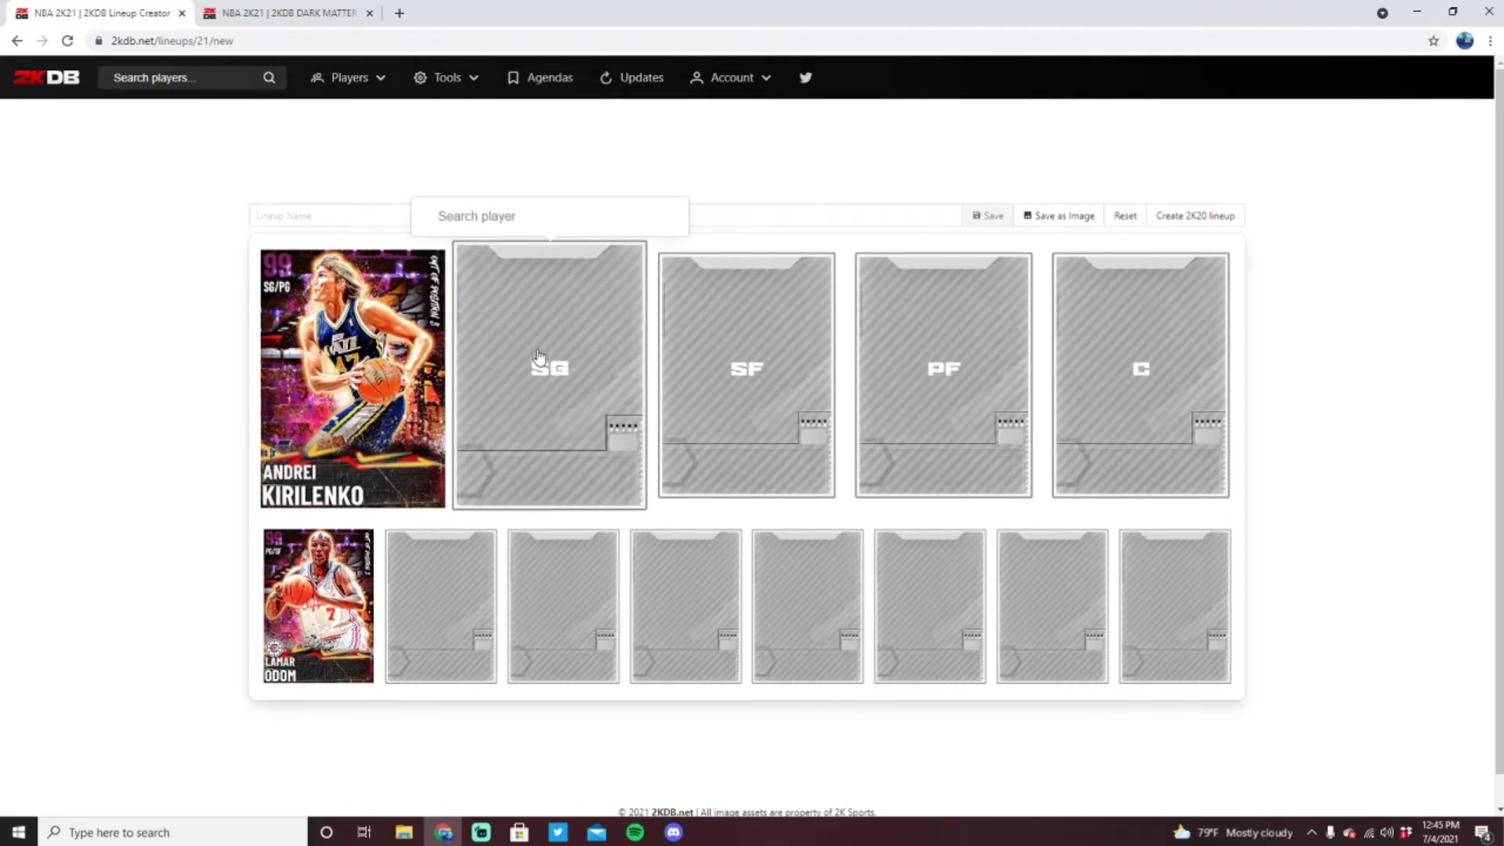
pyautogui.write('lebron')
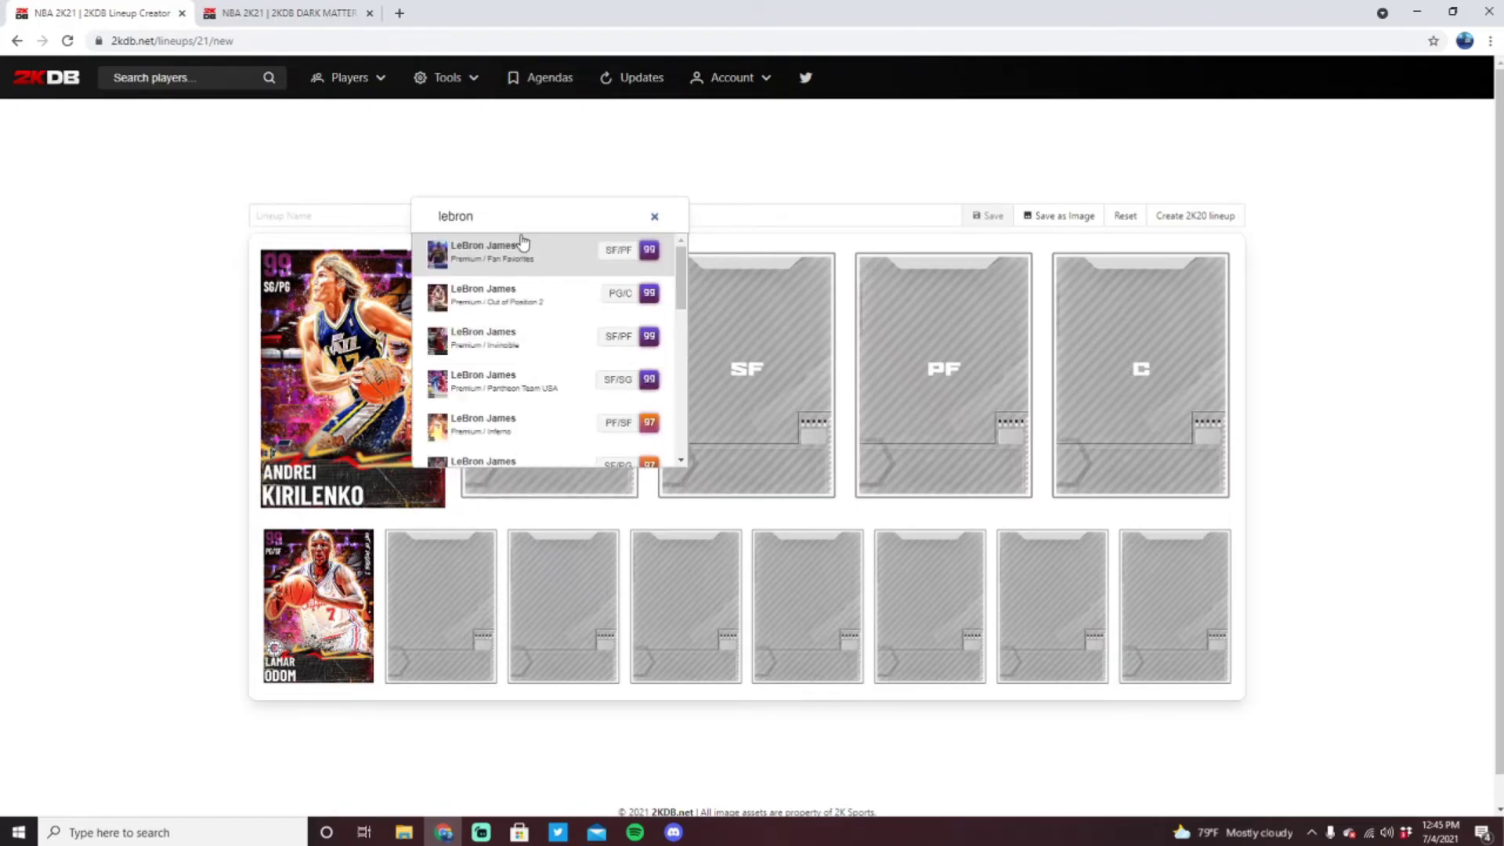
pyautogui.click(521, 386)
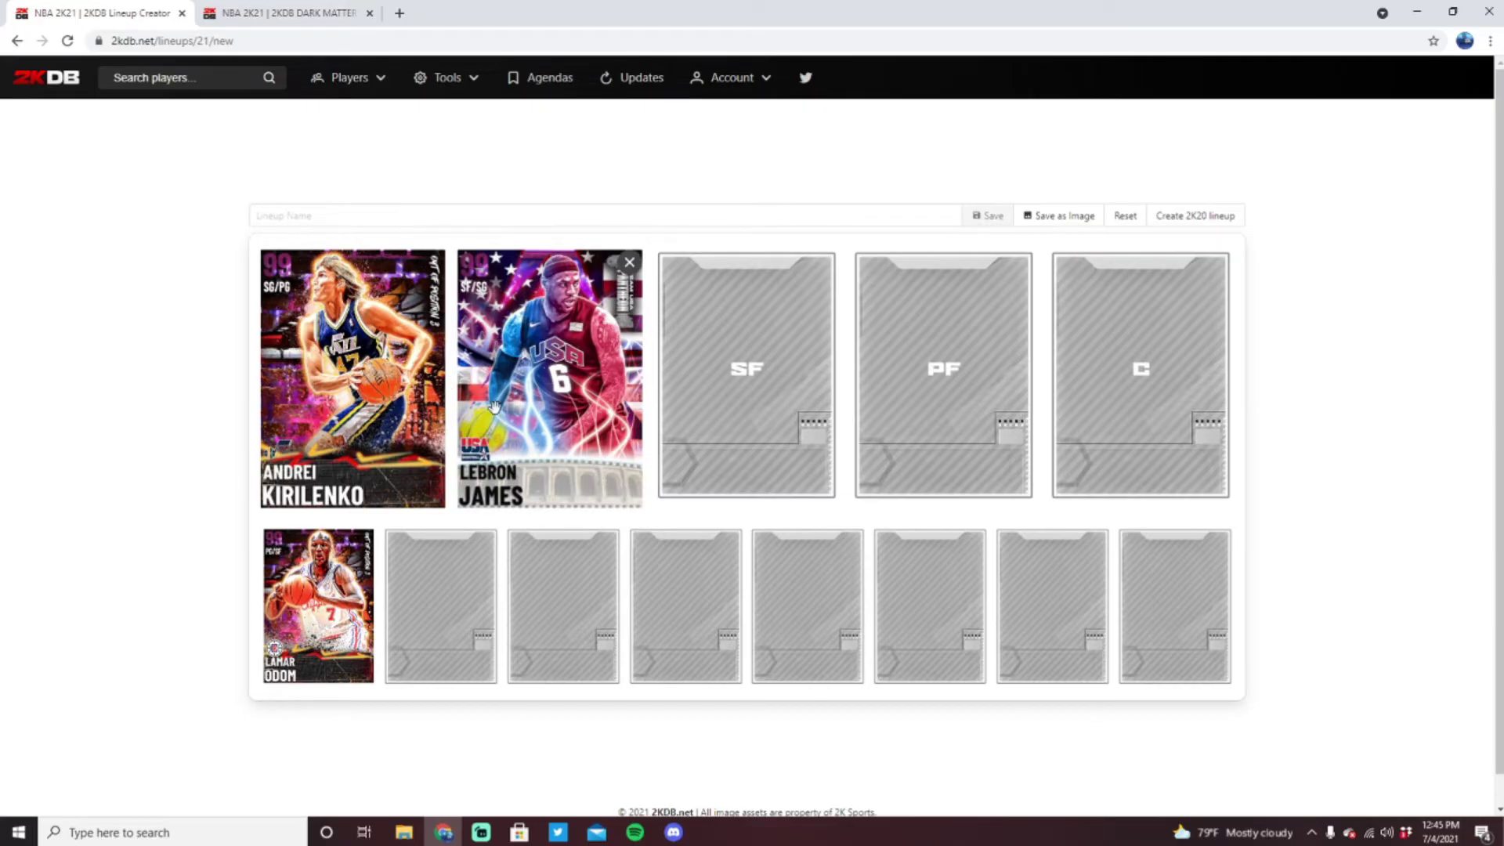
# Step: Add the 99 overall Pantheon Team USA Michael Jordan card to the lineup's second bench slot
pyautogui.click(470, 603)
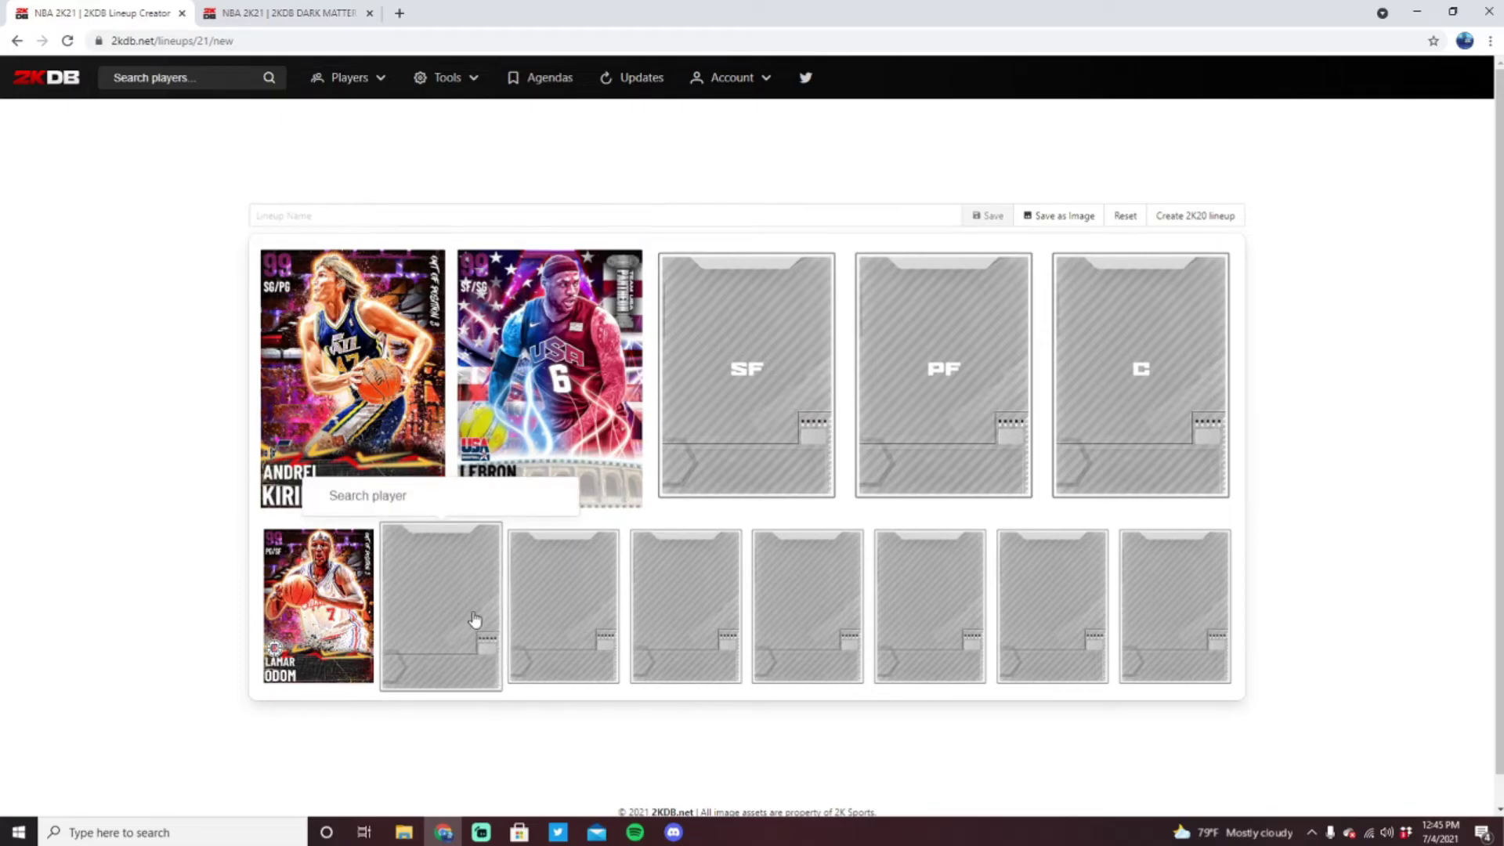
pyautogui.write('michae')
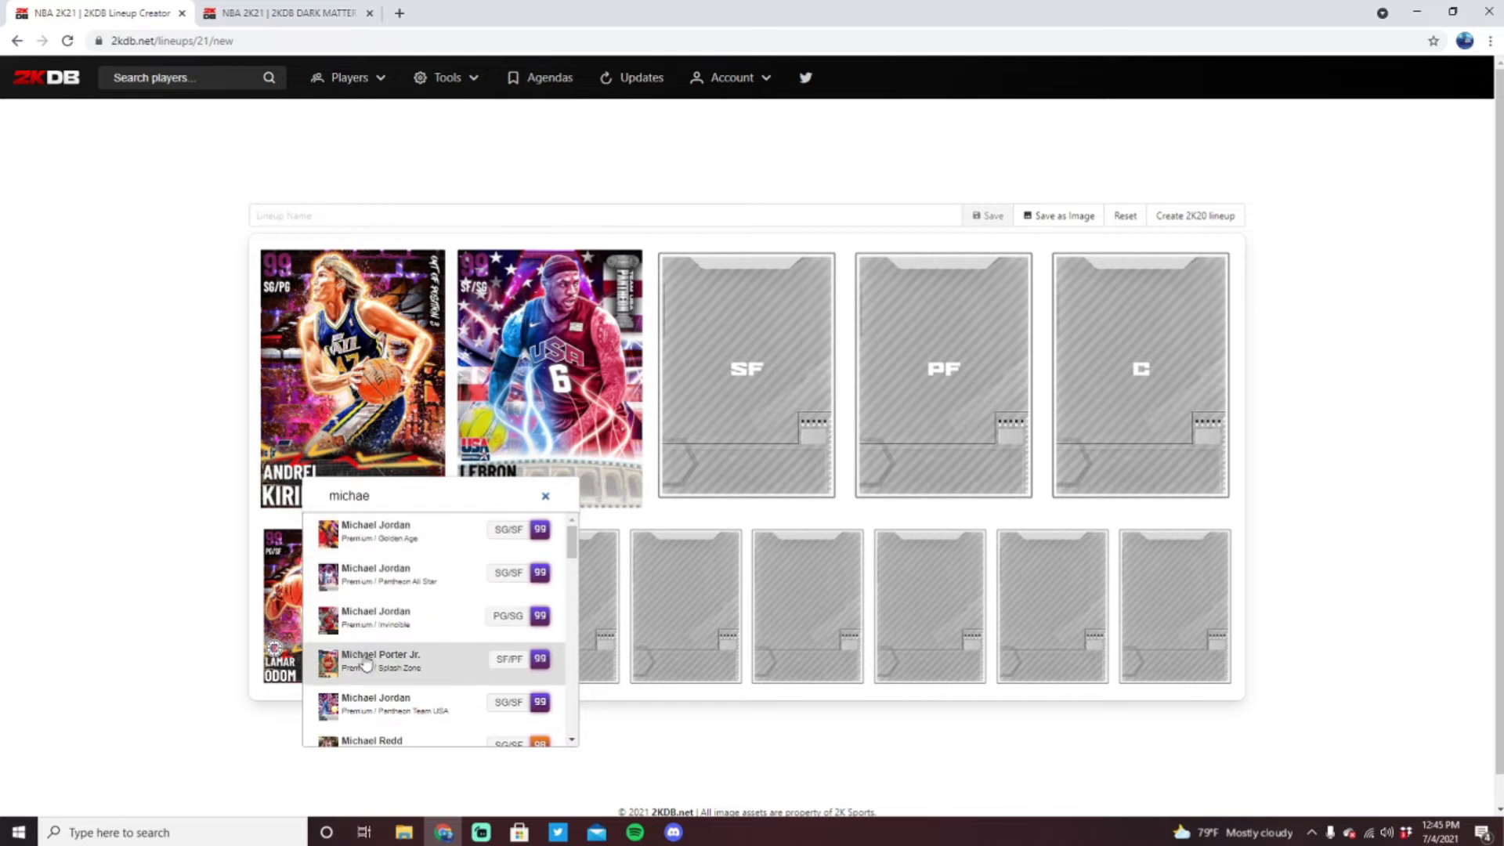
pyautogui.click(392, 705)
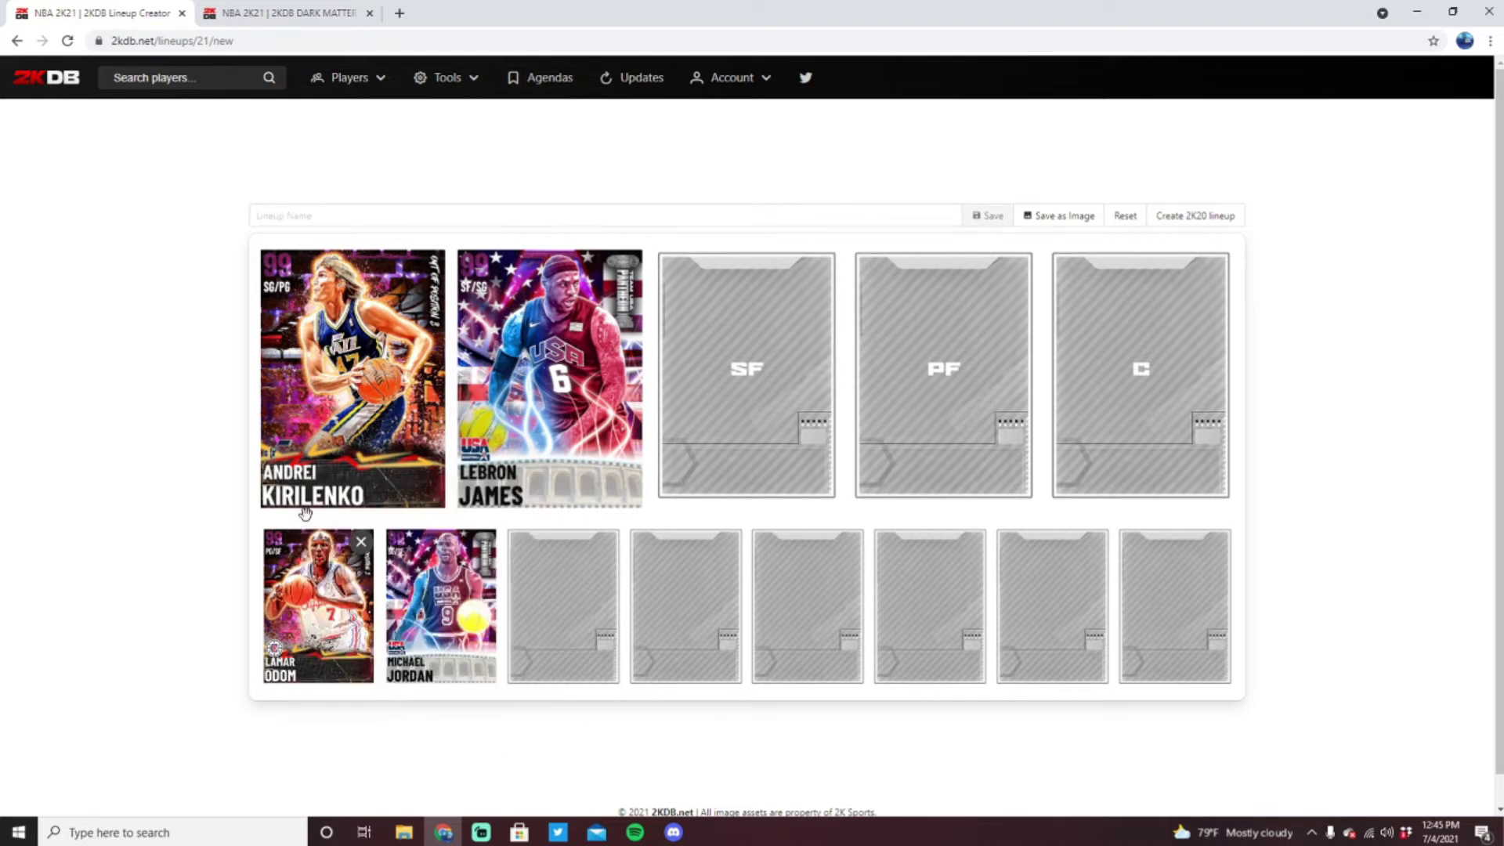
# Step: Search the player database for "michael" and open the 99 overall Pantheon Team USA Michael Jordan page
pyautogui.click(255, 11)
pyautogui.click(210, 77)
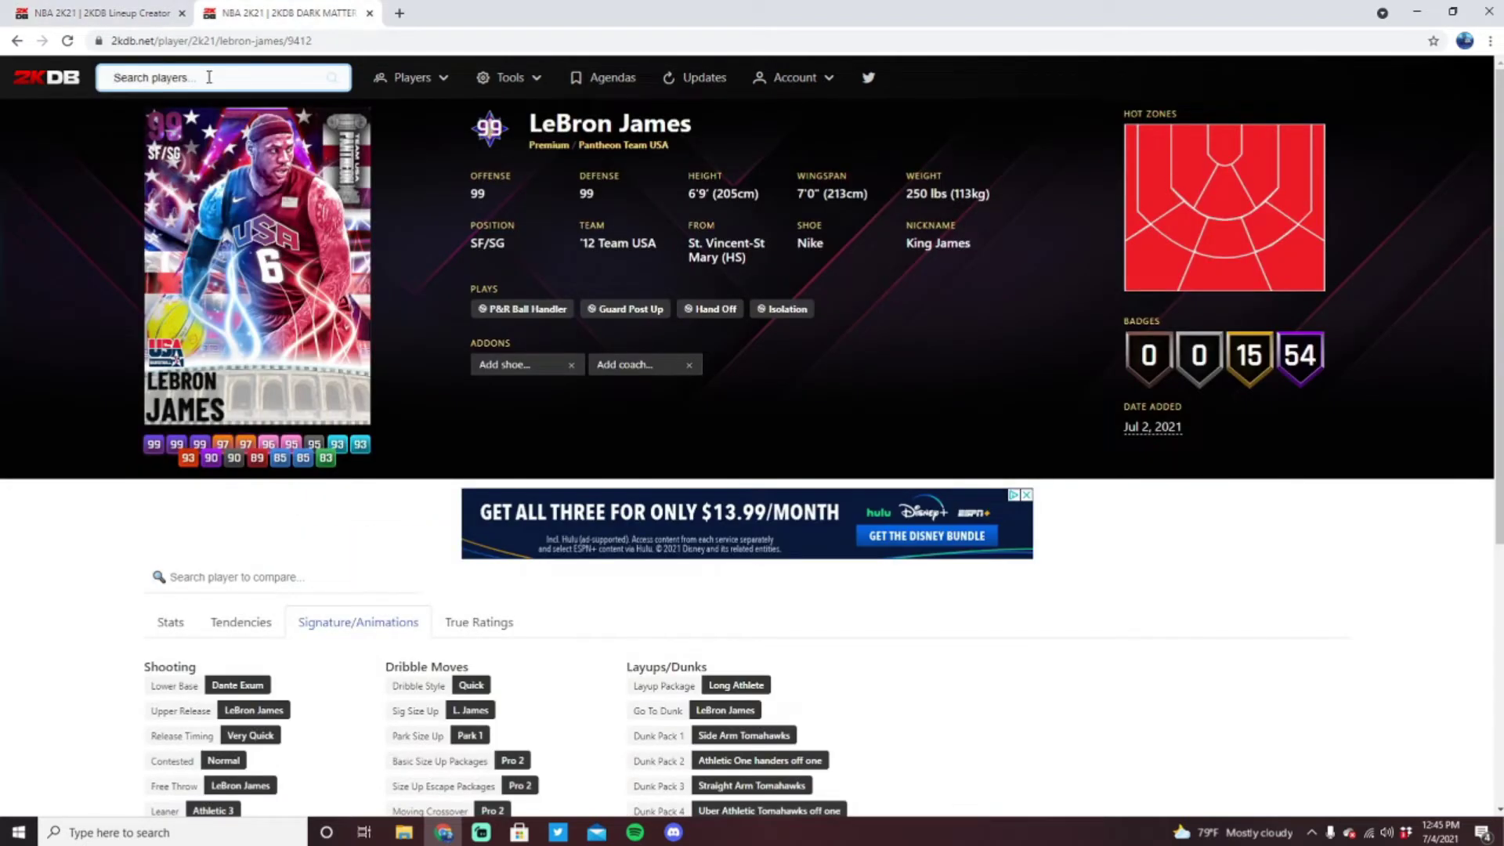
pyautogui.write('michael')
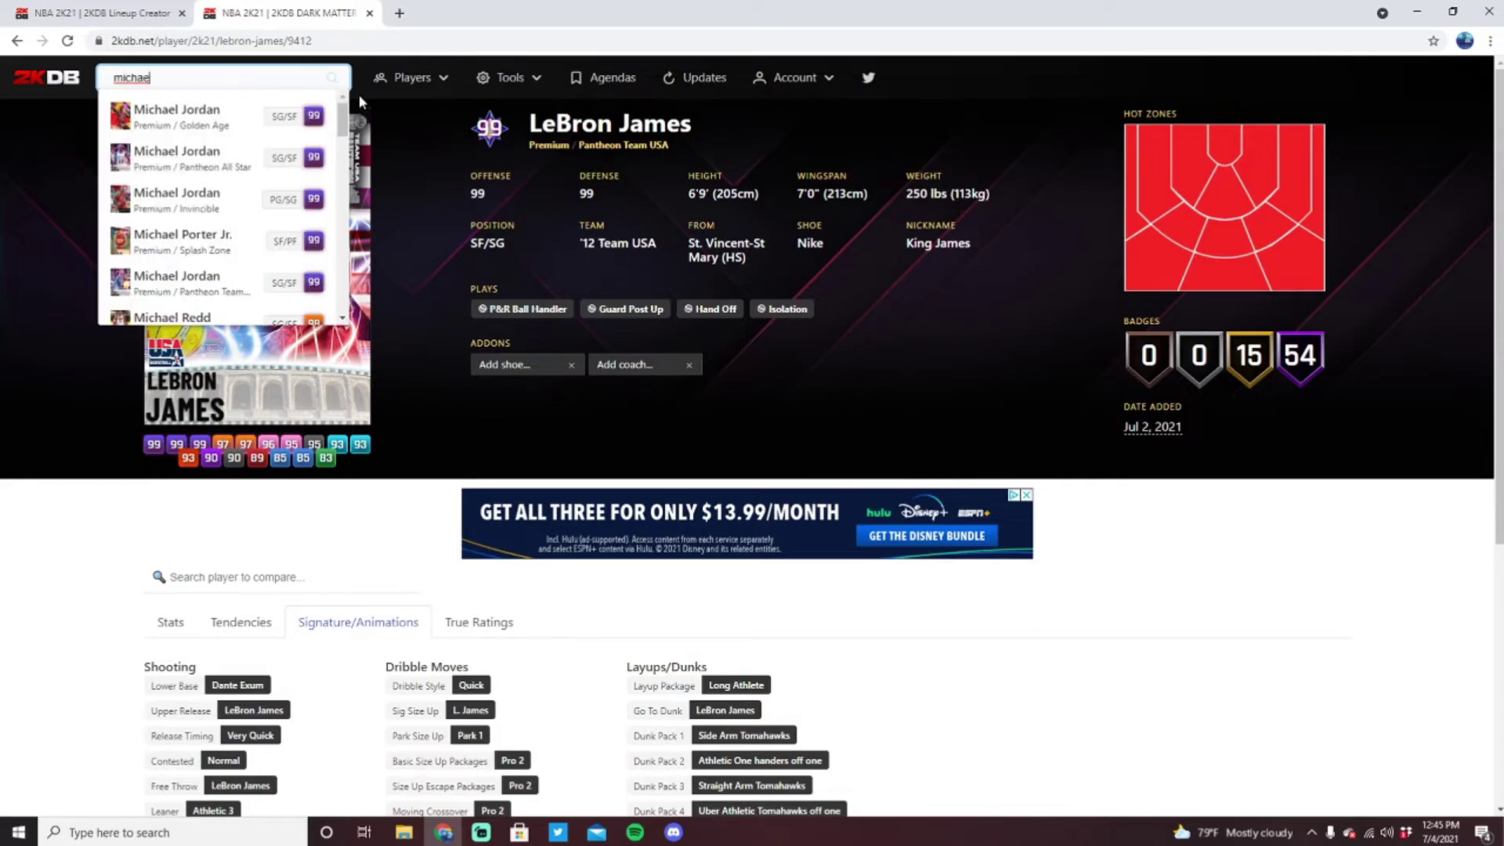
pyautogui.click(205, 290)
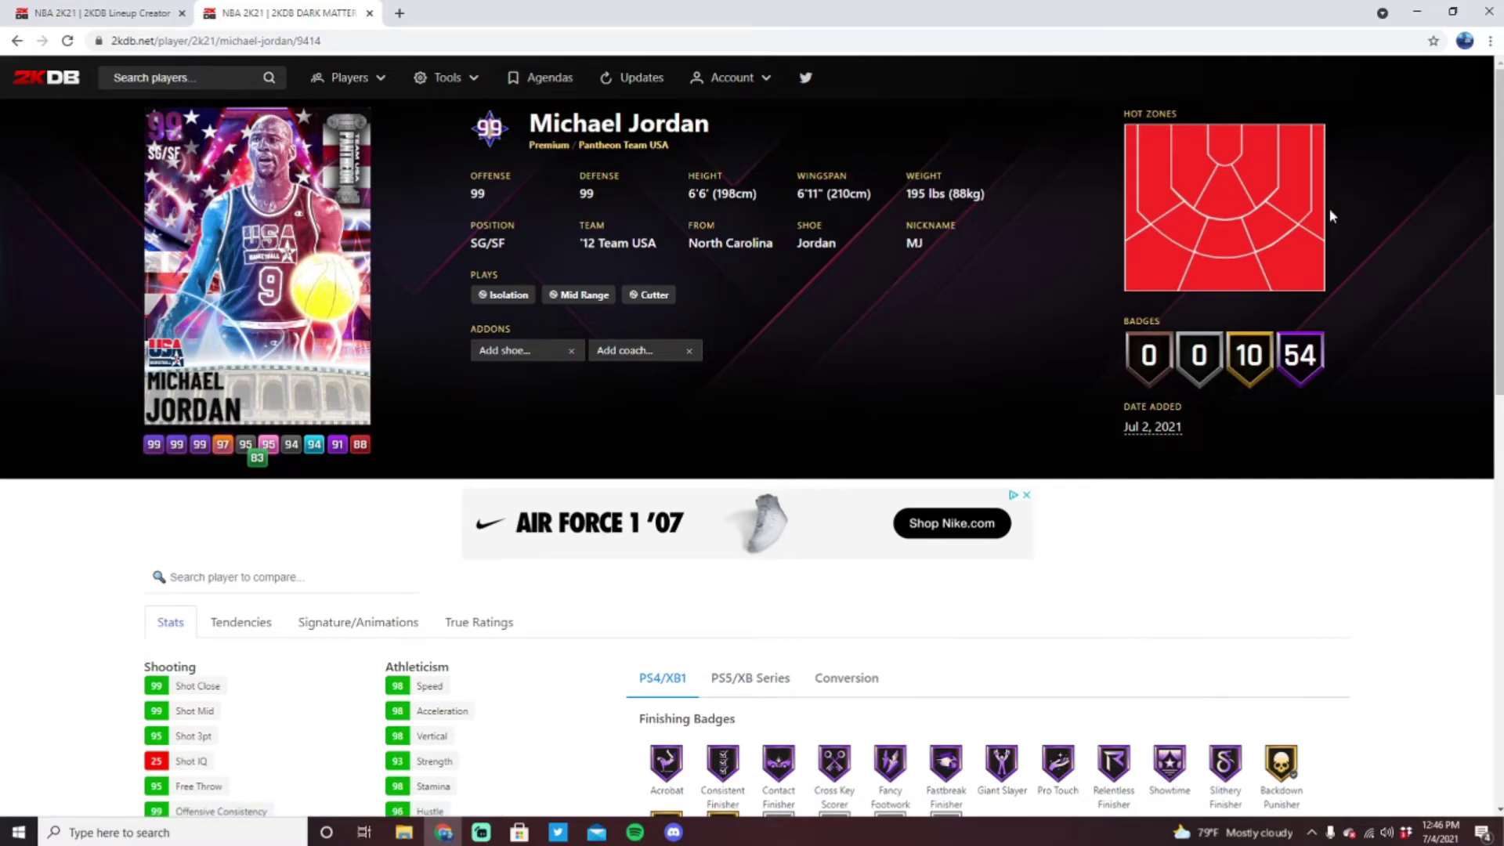
# Step: Examine Michael Jordan's attribute stats and his finishing, shooting, playmaking and defensive badges
pyautogui.scroll(-8, 888, 119)
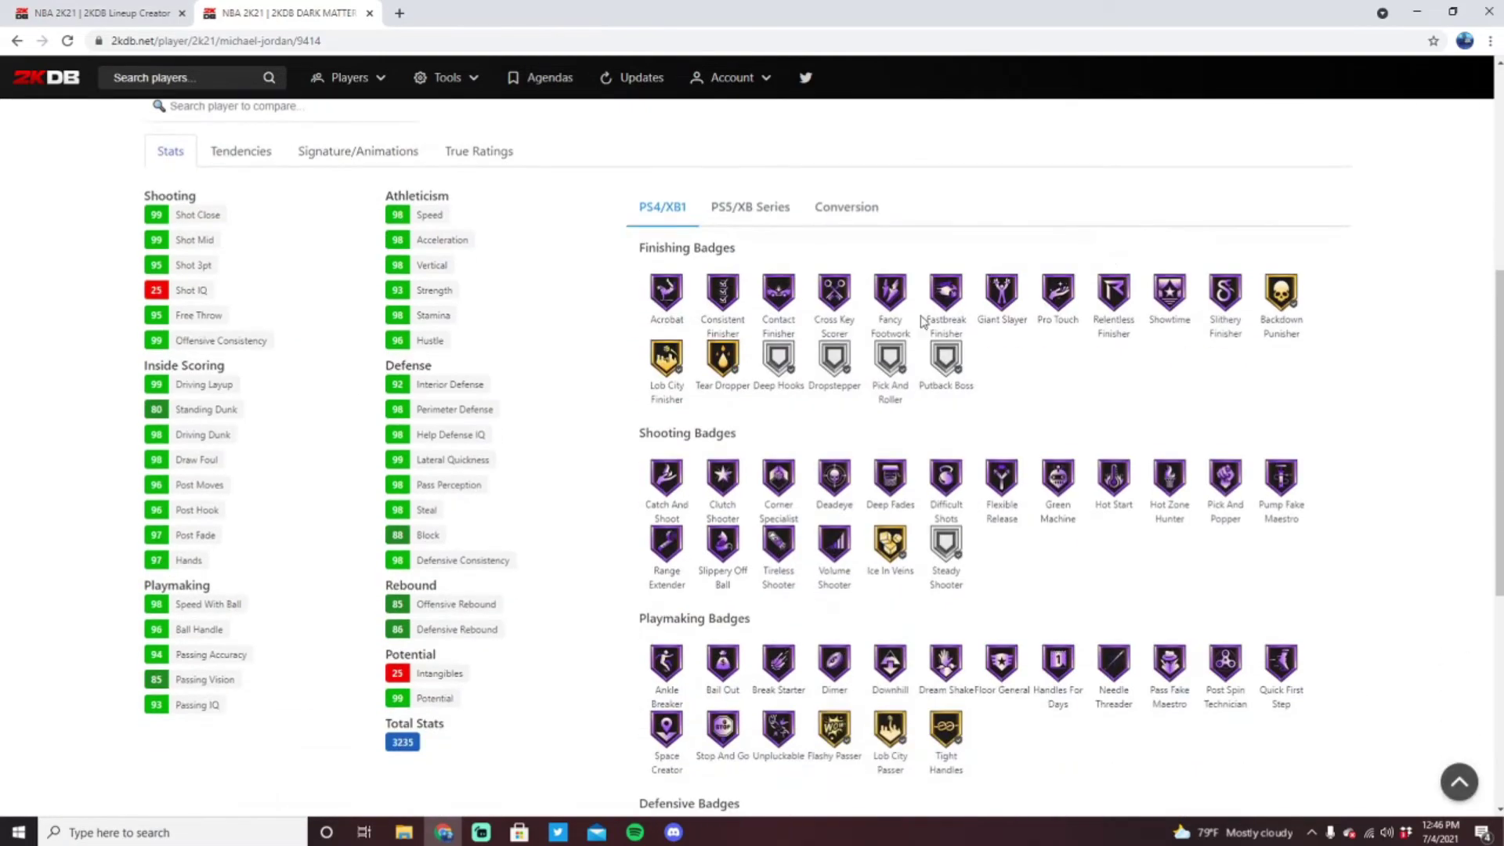
pyautogui.scroll(-3, 872, 337)
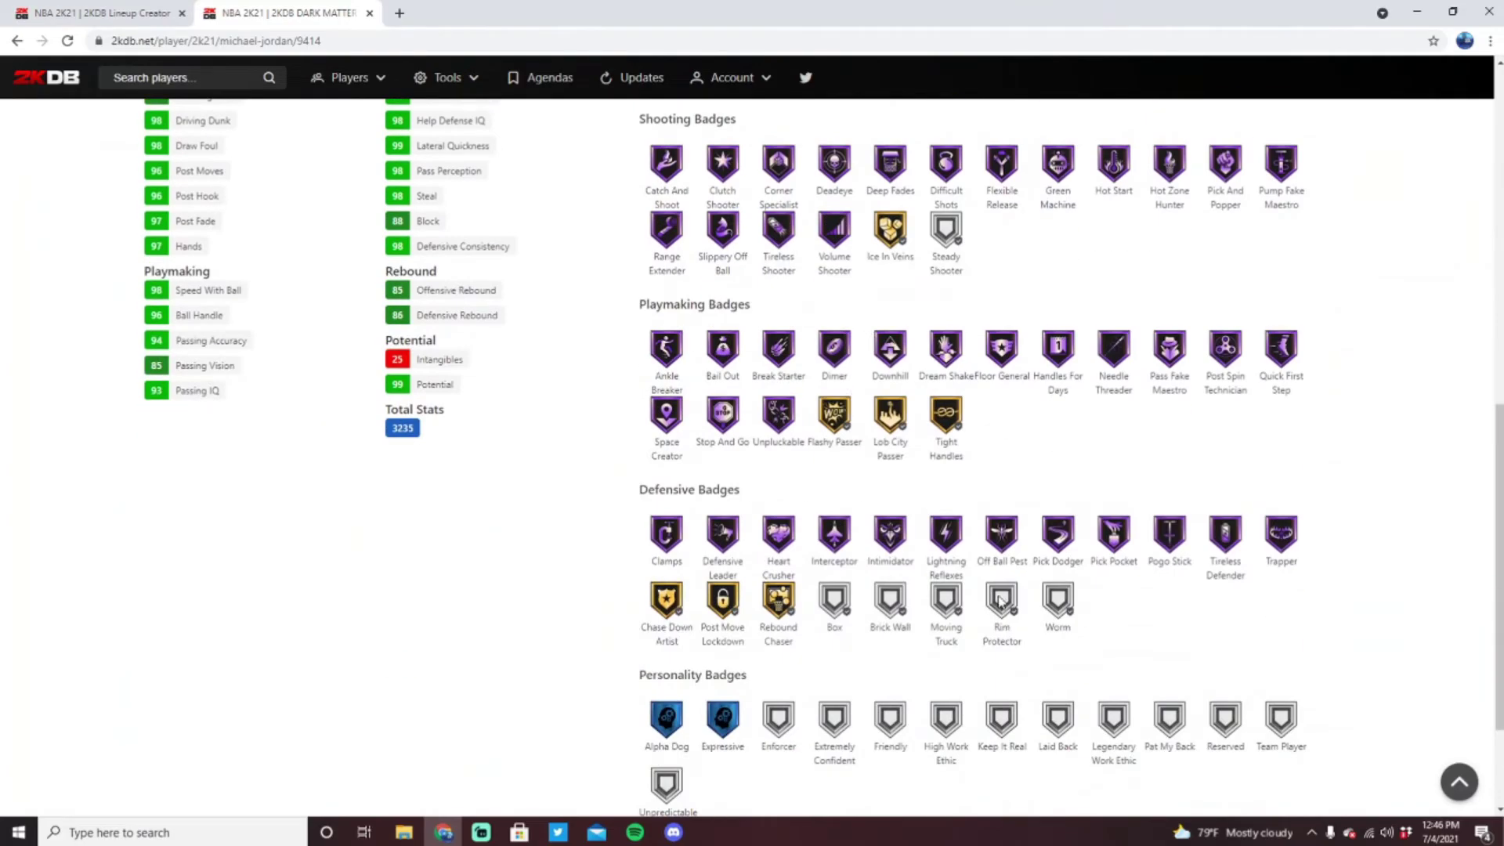
pyautogui.scroll(6, 850, 430)
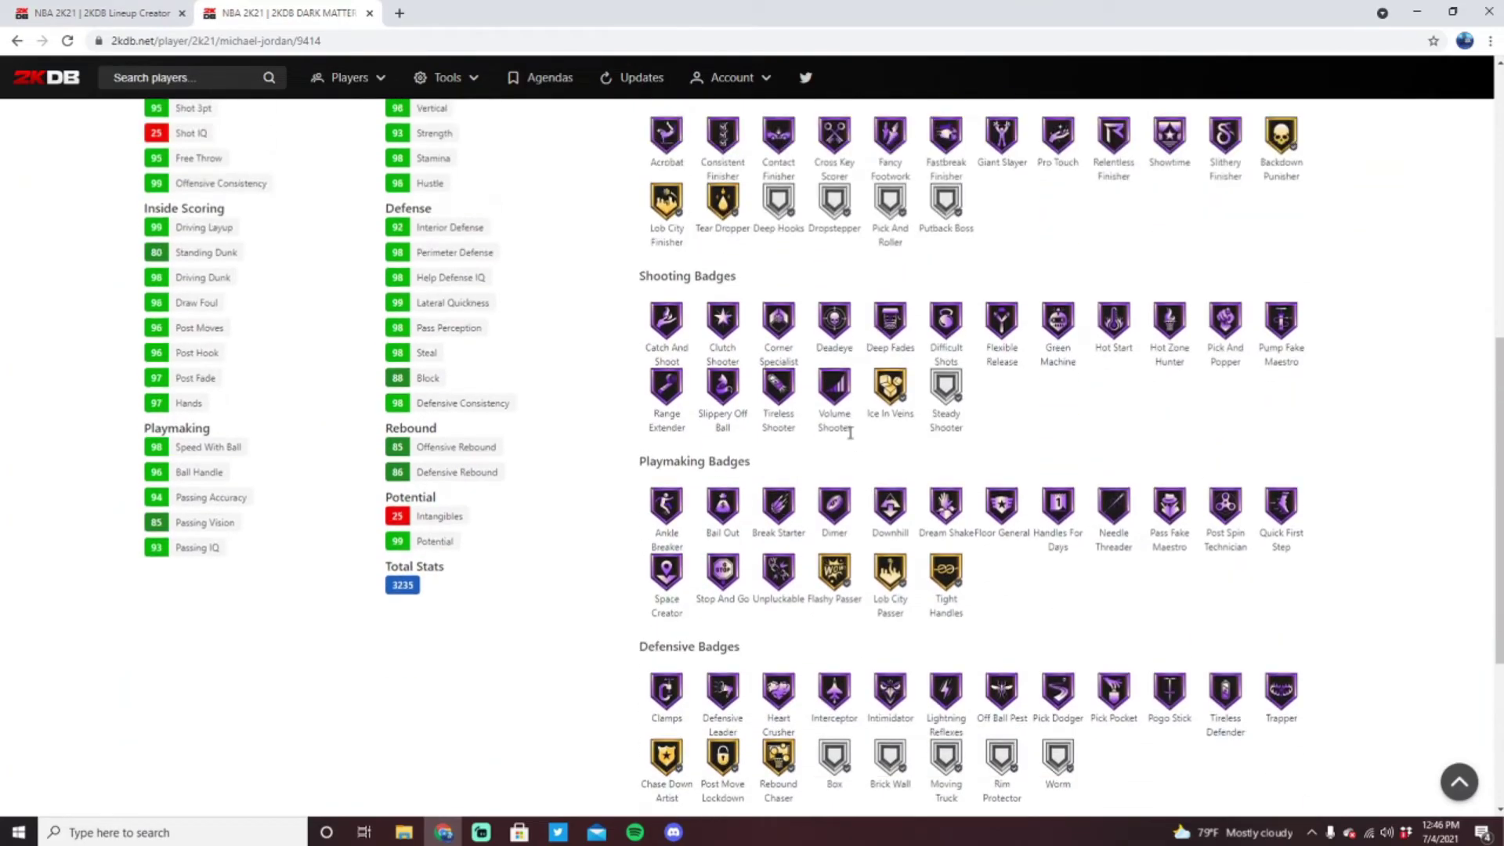
pyautogui.scroll(-5, 329, 430)
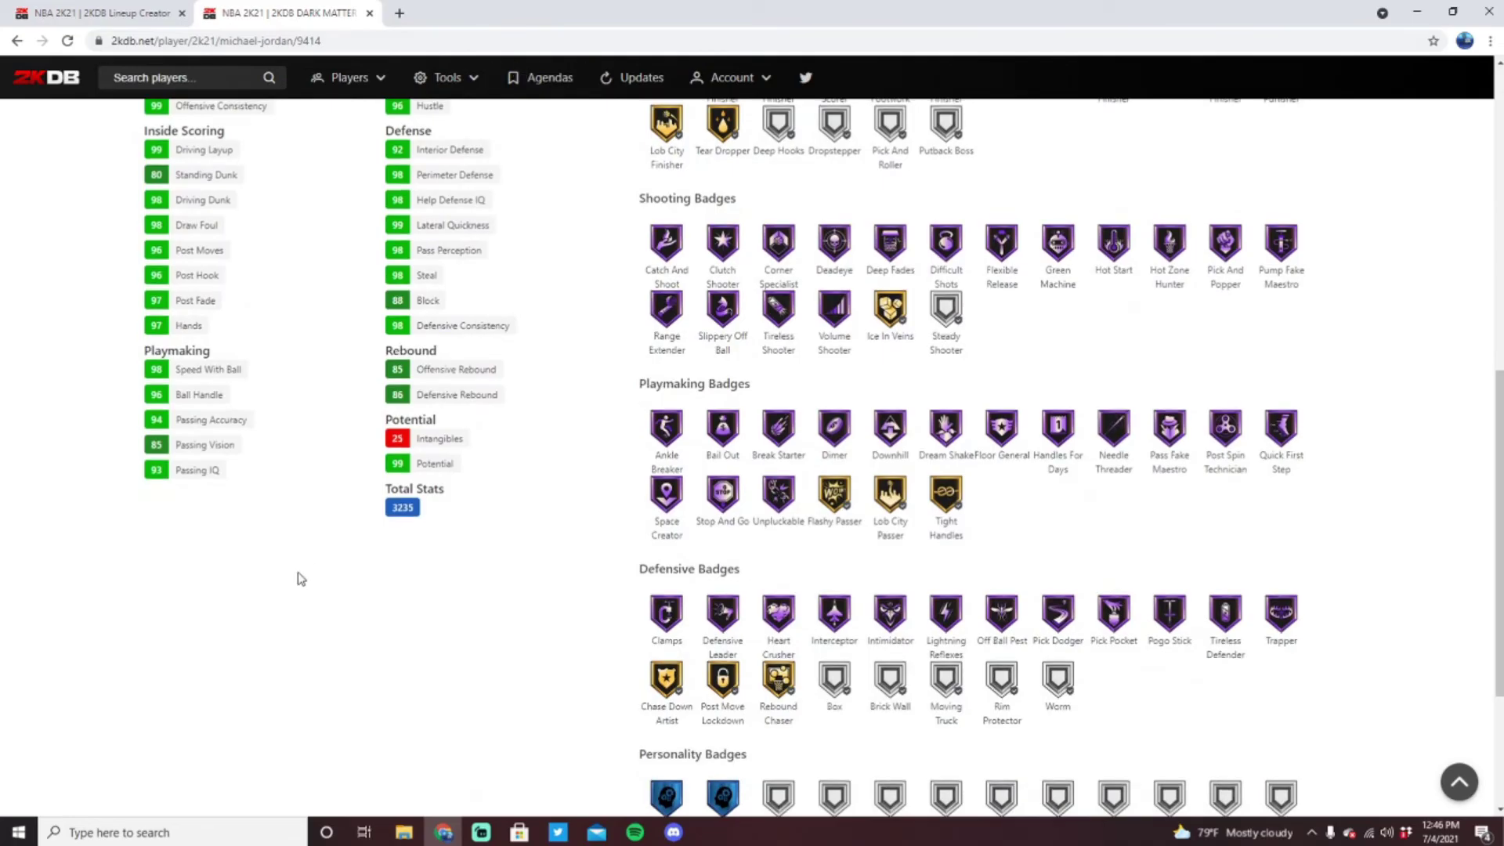
pyautogui.scroll(2, 345, 470)
pyautogui.scroll(-1, 429, 345)
pyautogui.scroll(1, 351, 411)
pyautogui.scroll(1, 350, 411)
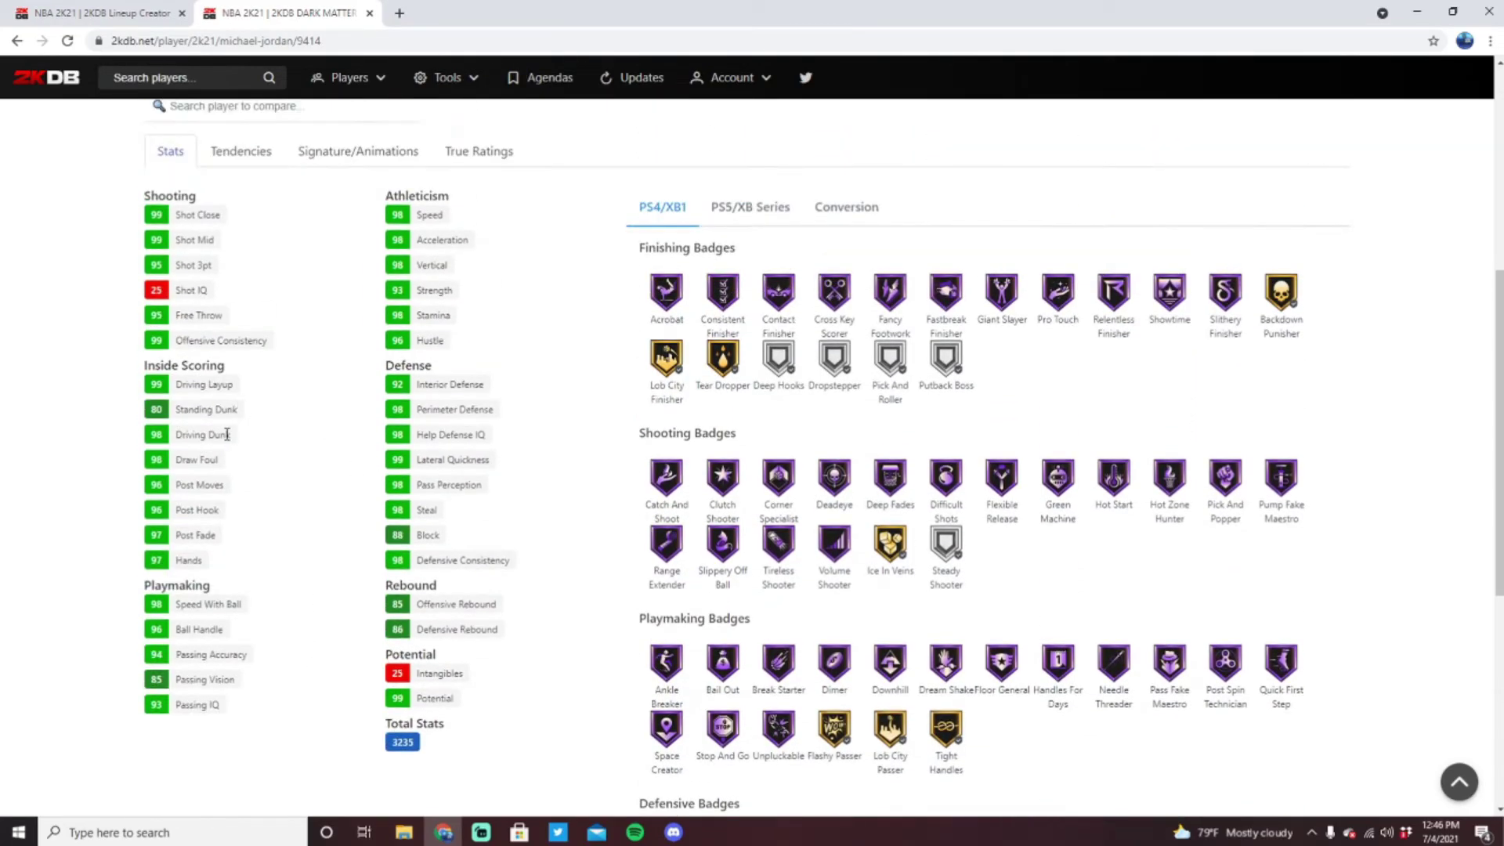
pyautogui.scroll(1, 275, 431)
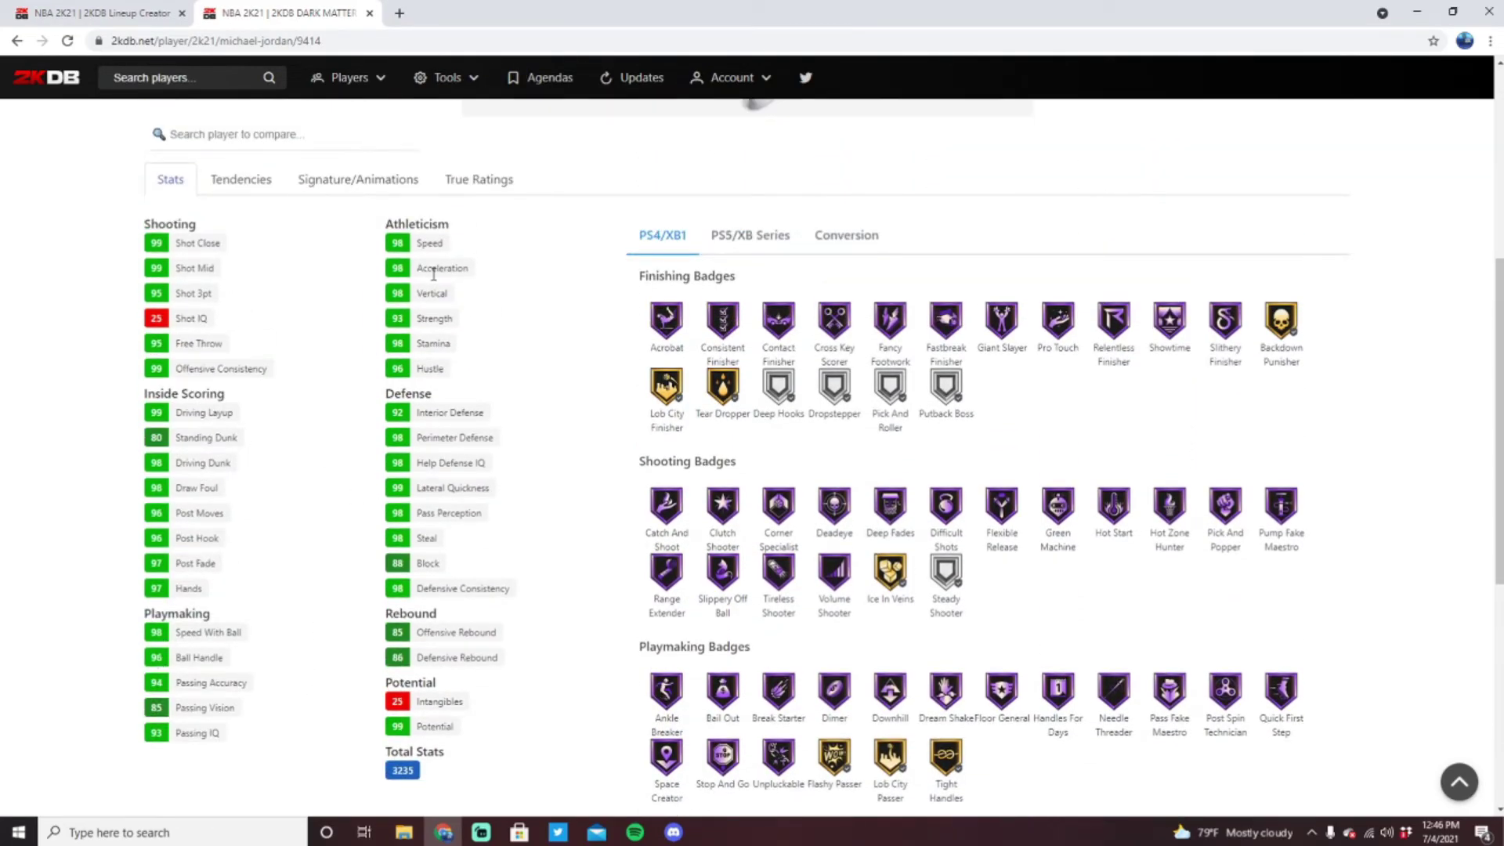
# Step: Review Michael Jordan's signature animations, including his shooting, dribble moves and dunk packages, and return to the lineup
pyautogui.click(344, 235)
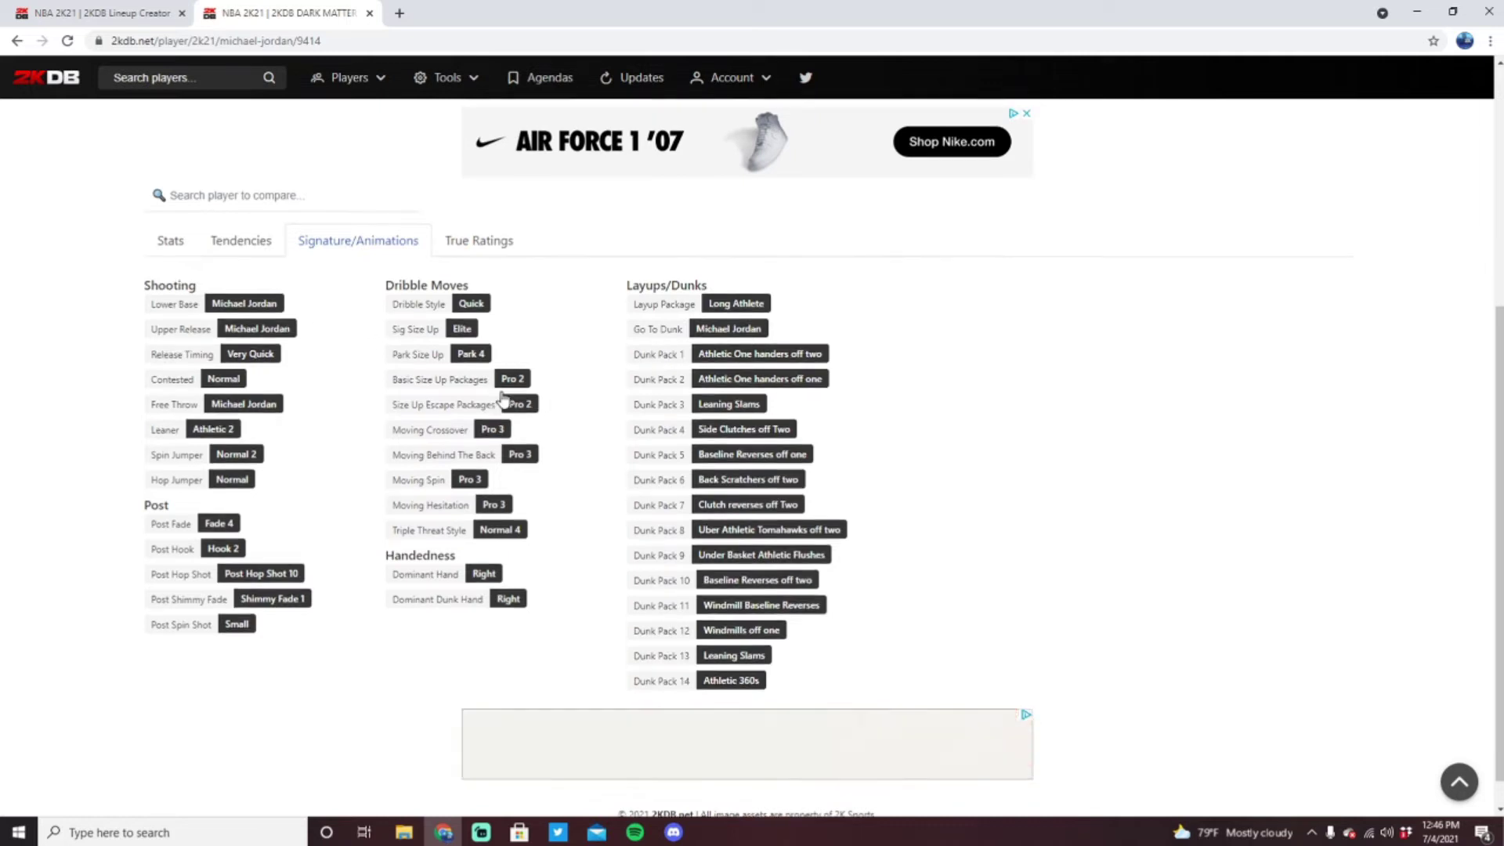
pyautogui.scroll(4, 496, 386)
pyautogui.scroll(-2, 638, 229)
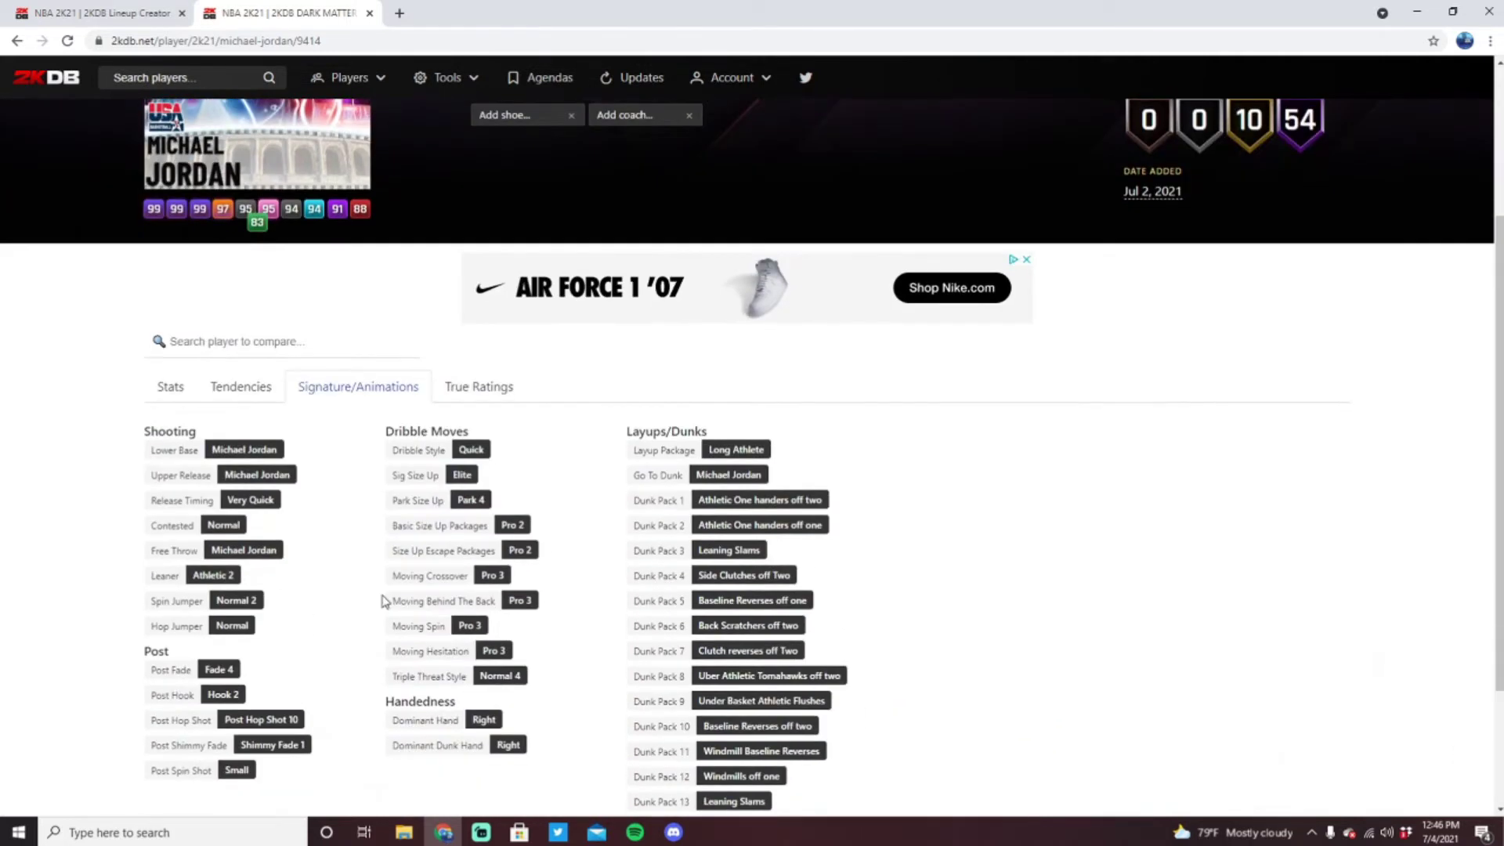
pyautogui.click(32, 9)
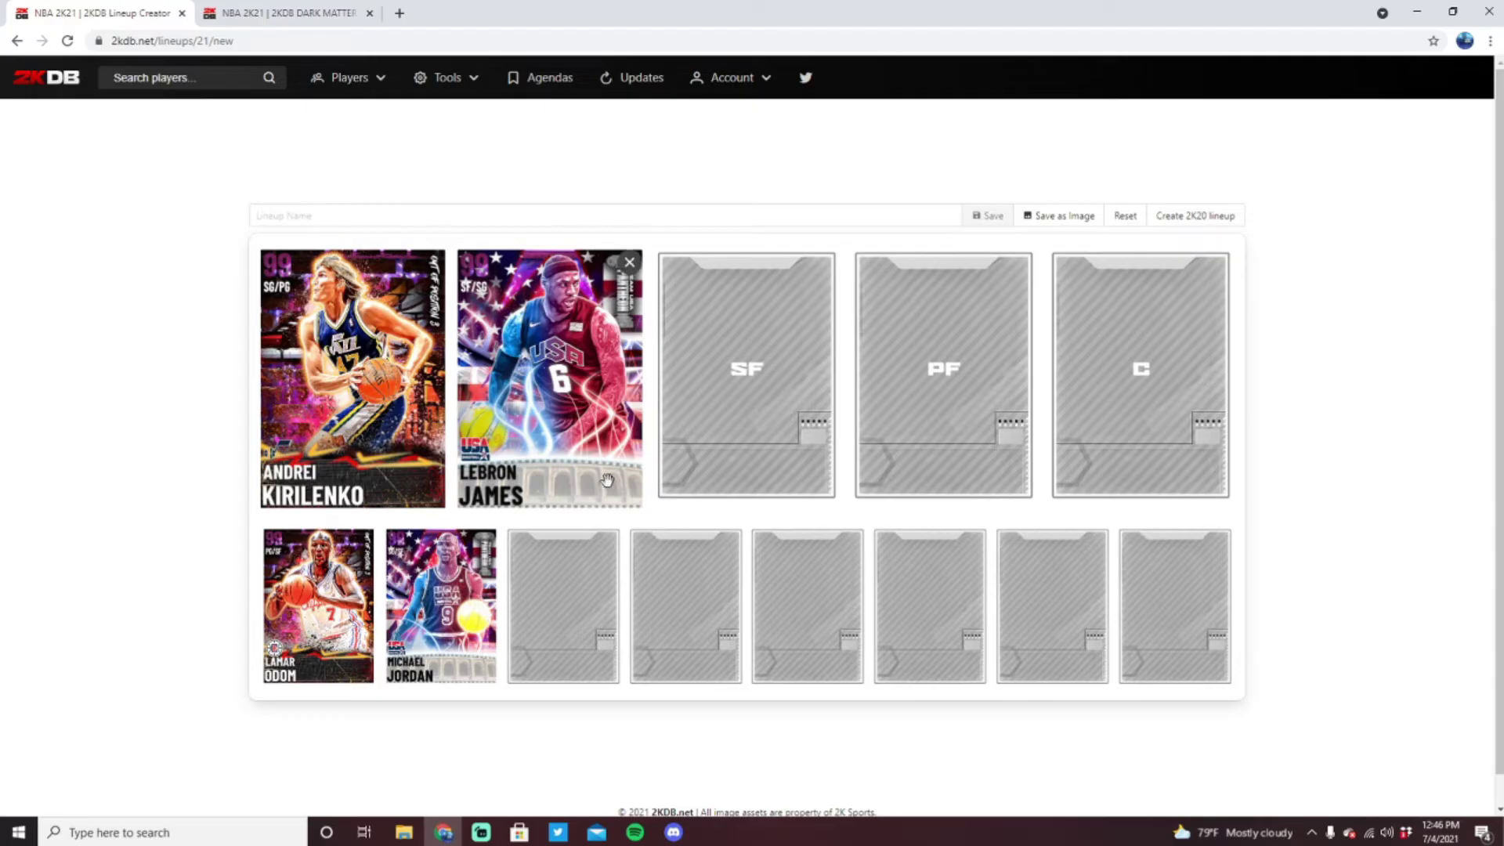
pyautogui.click(709, 431)
pyautogui.write('antaw')
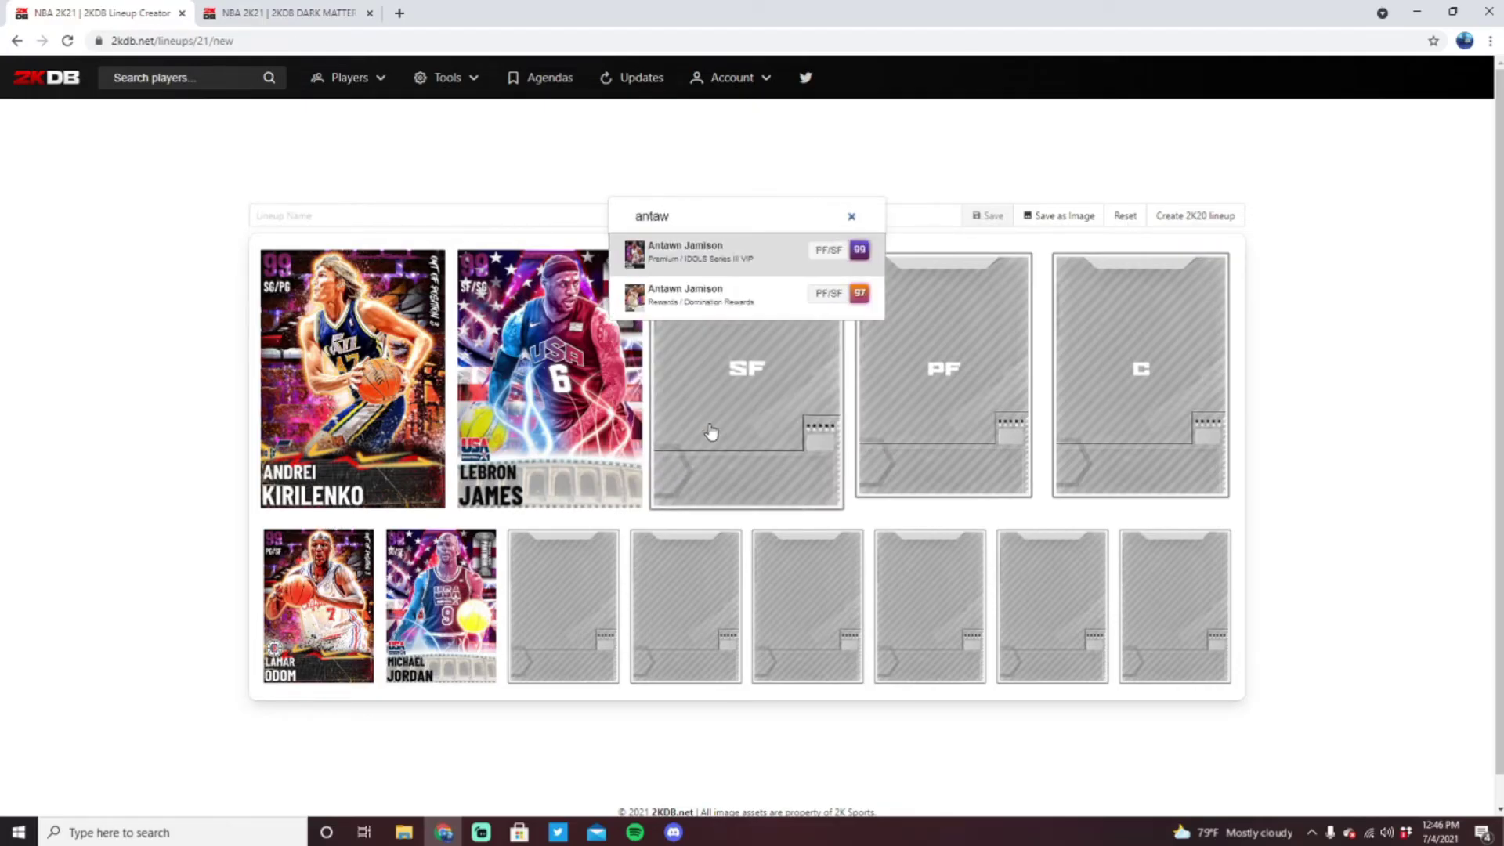
pyautogui.click(699, 295)
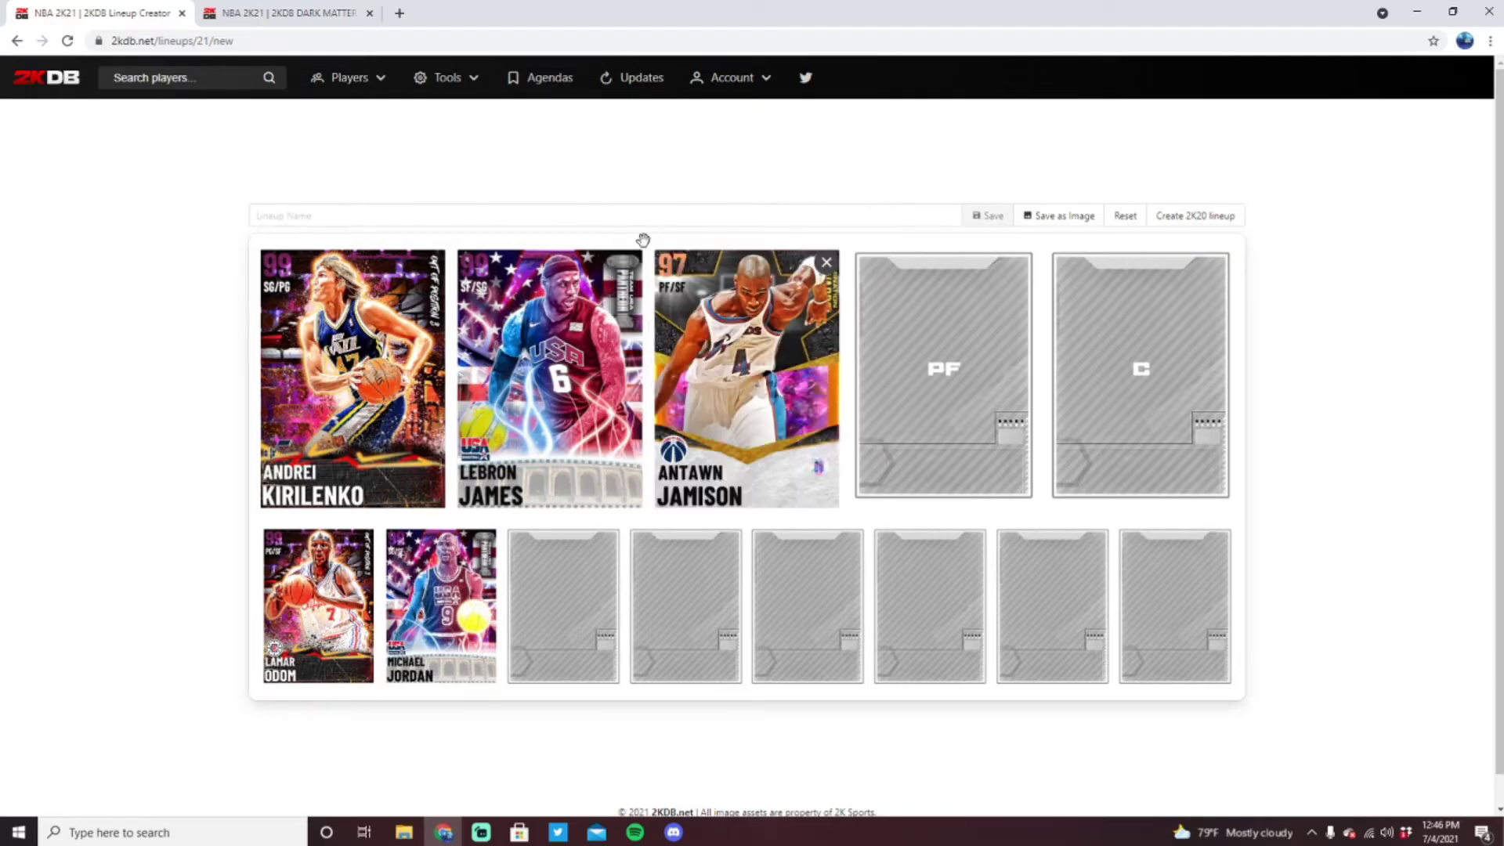
pyautogui.click(832, 268)
# Step: Add the 99 overall IDOLS Series III VIP Antawn Jamison card to the lineup at small forward
pyautogui.click(823, 315)
pyautogui.write('an')
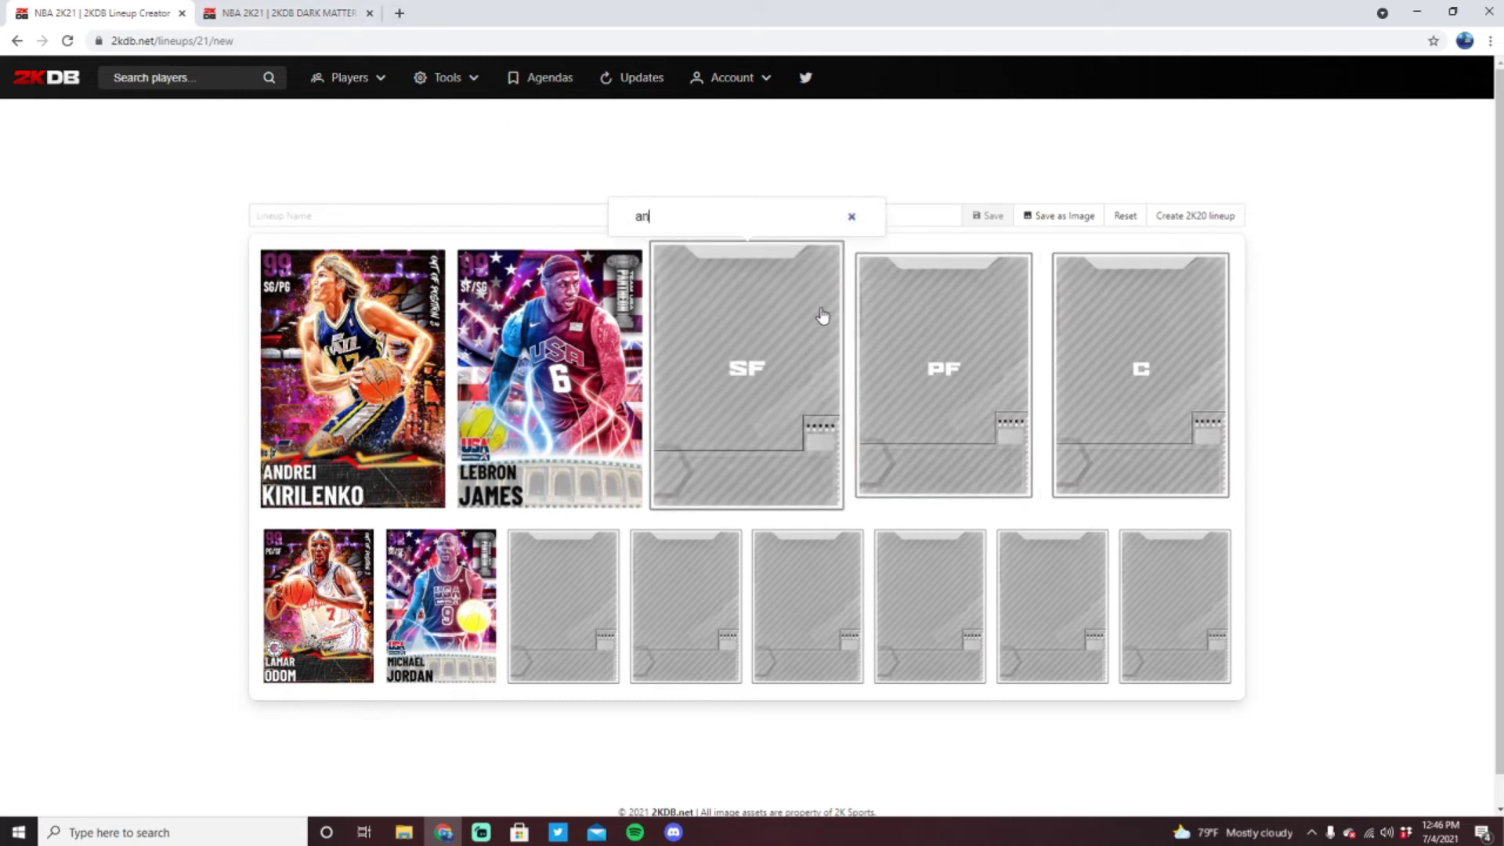
pyautogui.write('taw')
pyautogui.click(649, 263)
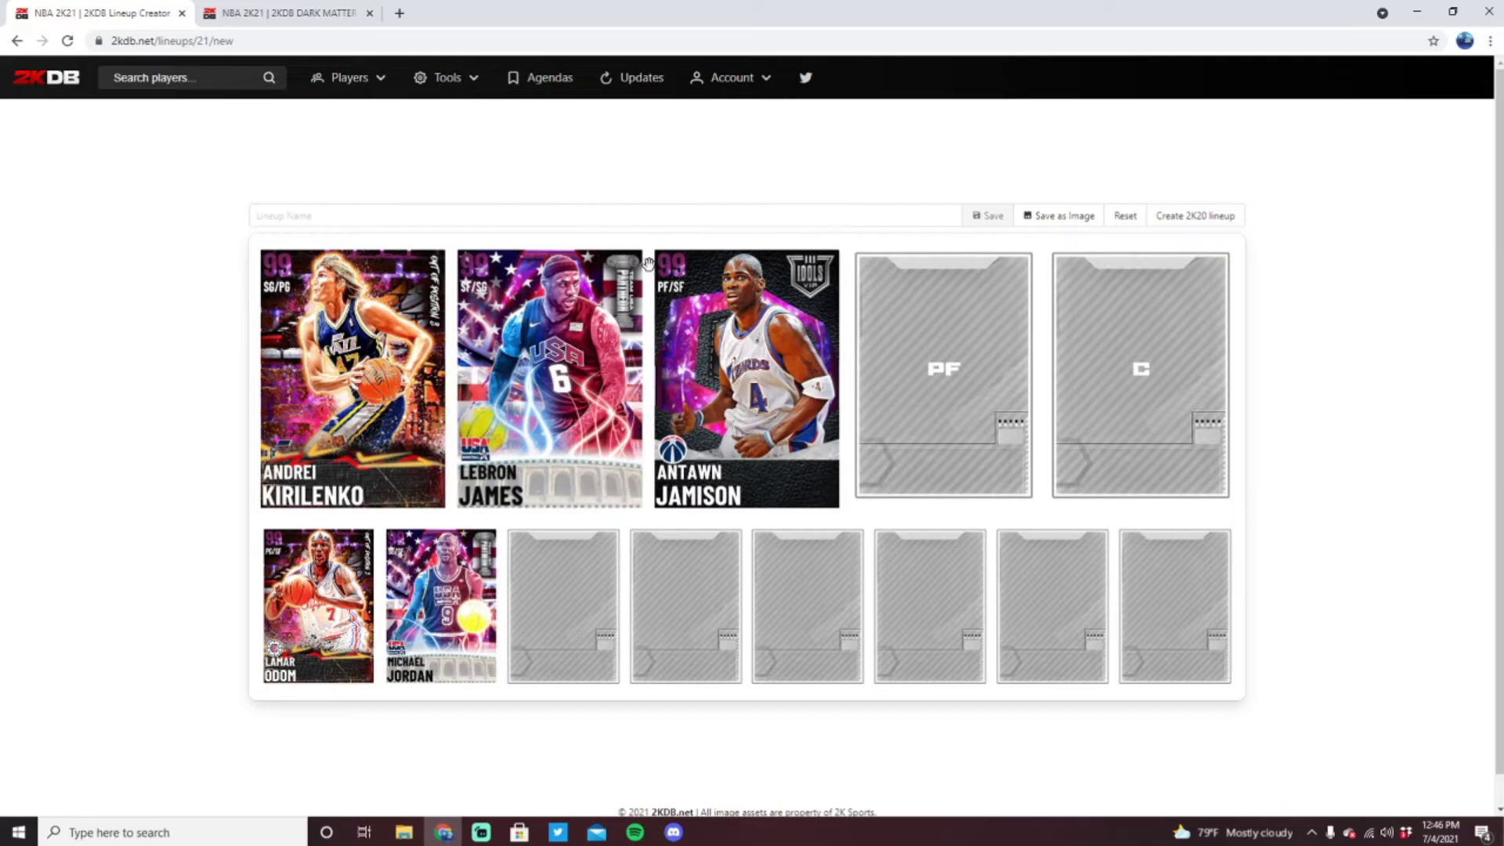
# Step: Search the player database for "antawn" and open the 99 overall IDOLS Series III VIP Antawn Jamison page
pyautogui.click(283, 7)
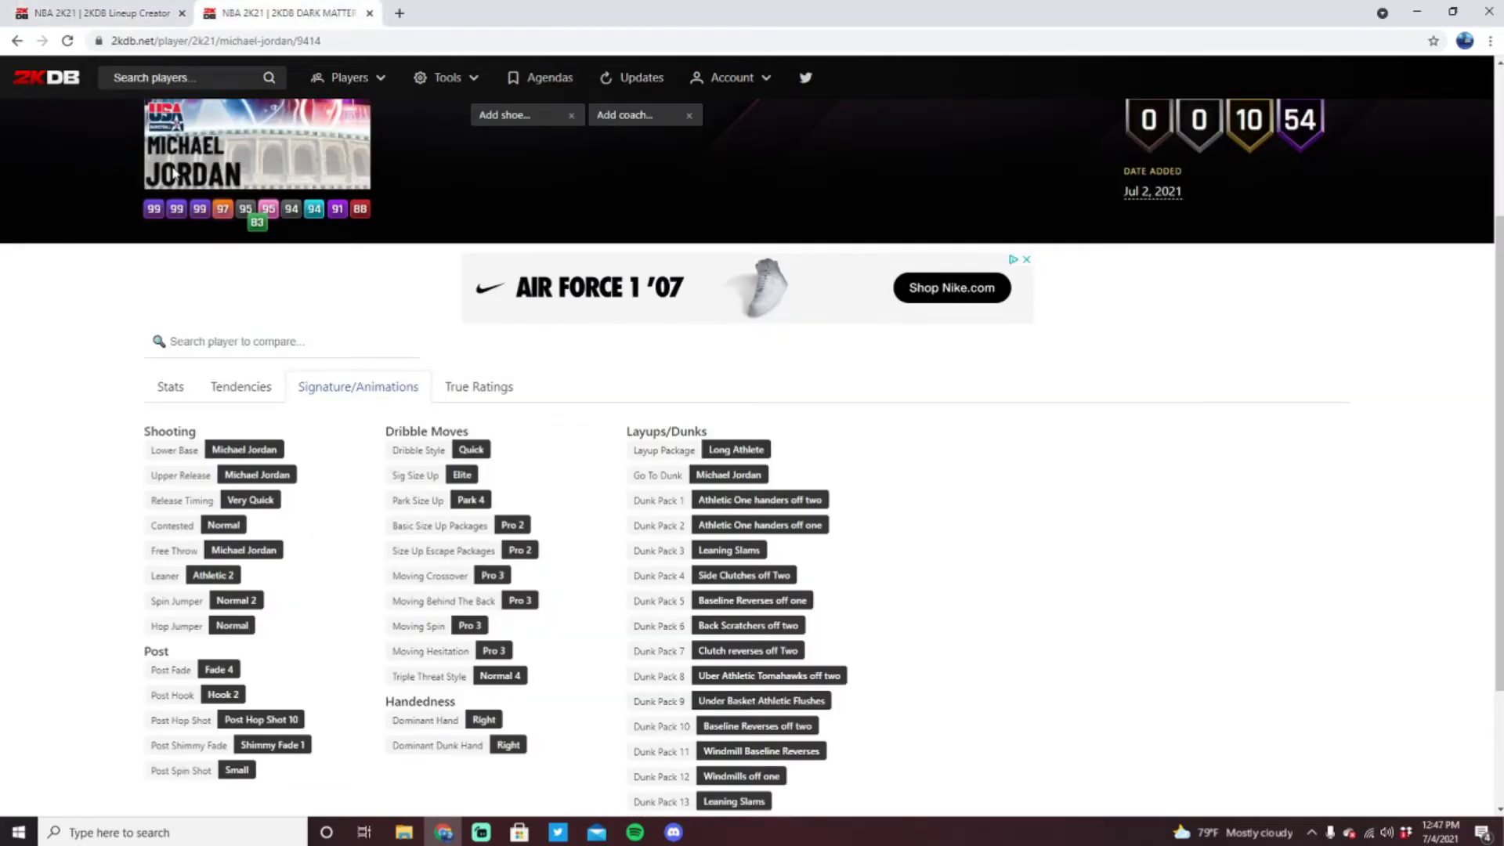
pyautogui.scroll(1, 175, 73)
pyautogui.click(176, 73)
pyautogui.write('antawn')
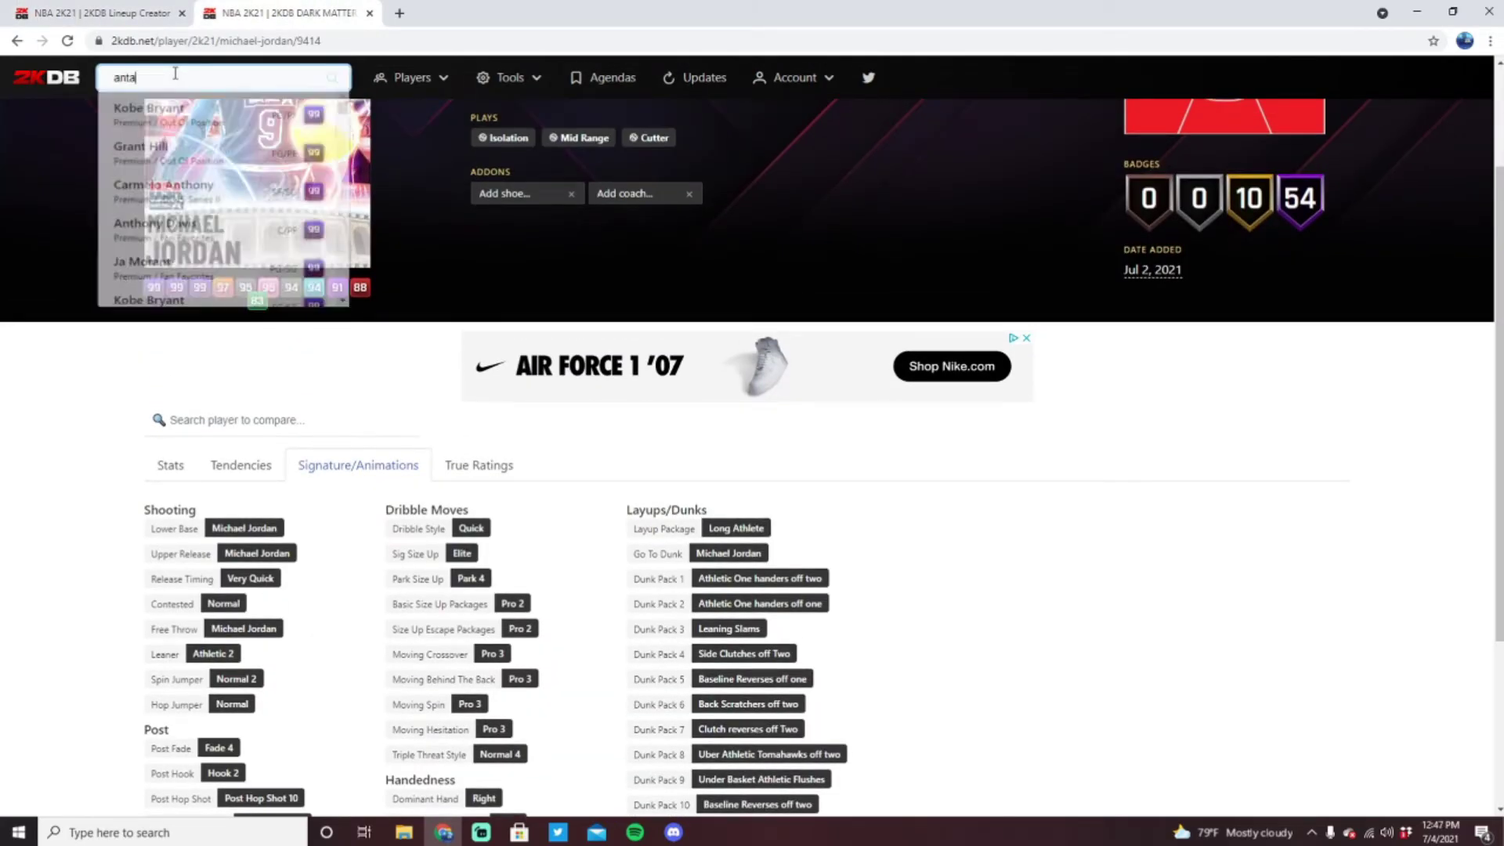
pyautogui.click(180, 114)
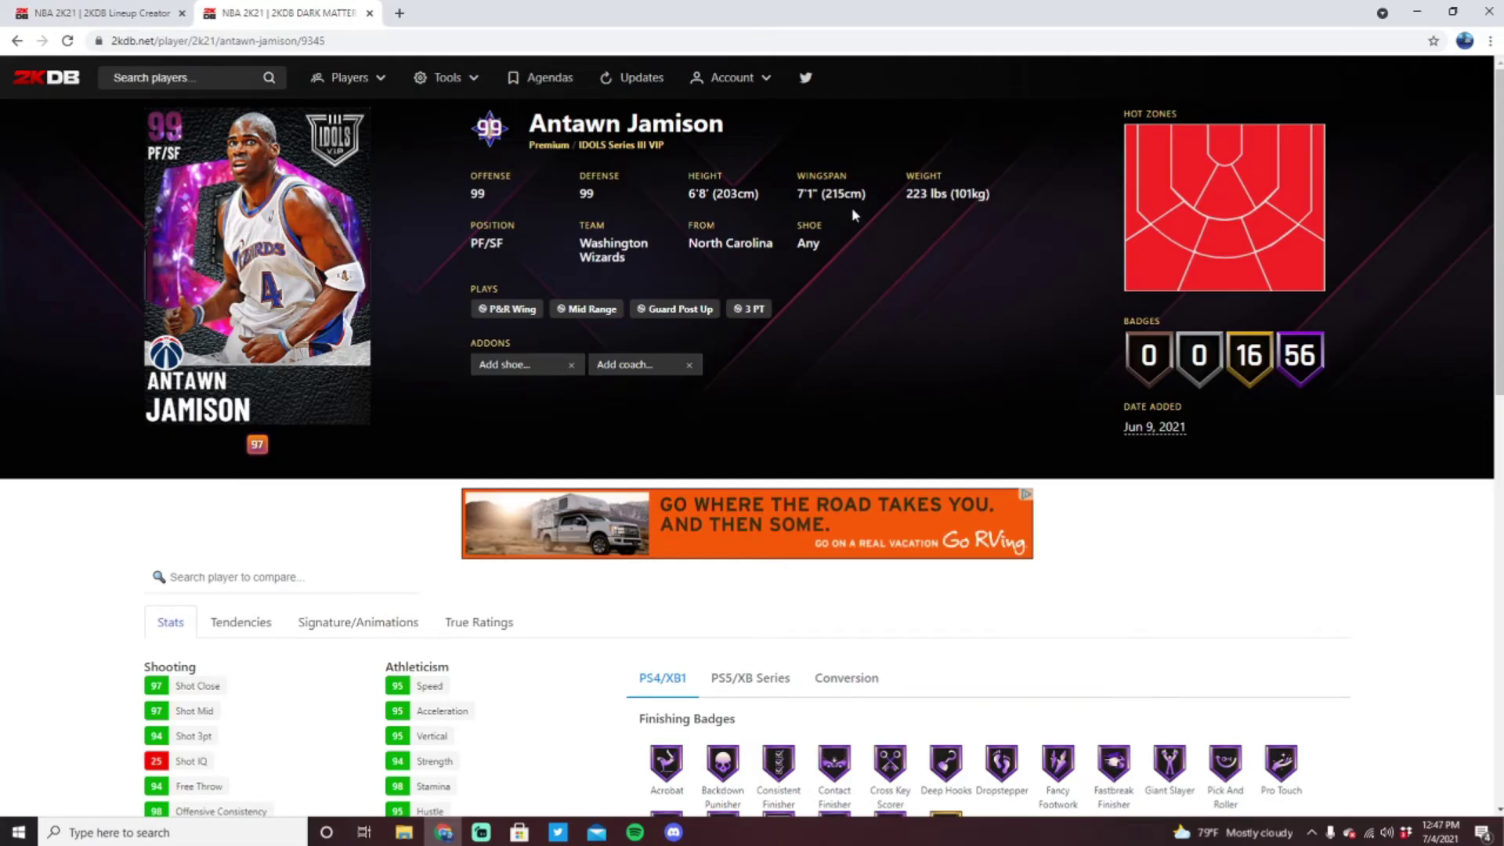
# Step: Examine Antawn Jamison's attribute stats and his shooting, playmaking, defensive and finishing badges
pyautogui.scroll(-10, 1289, 281)
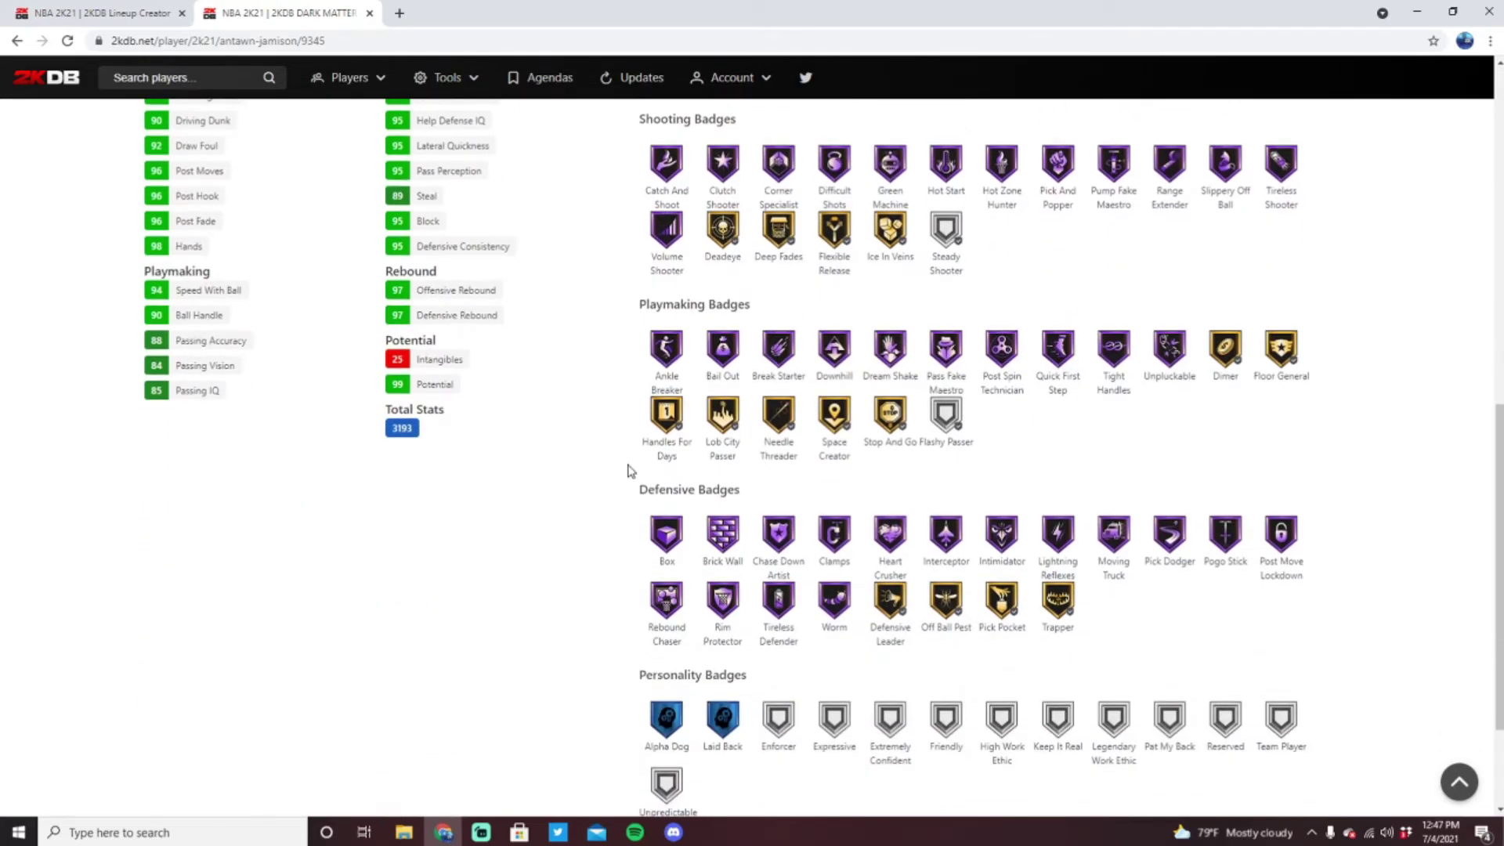
pyautogui.scroll(1, 736, 368)
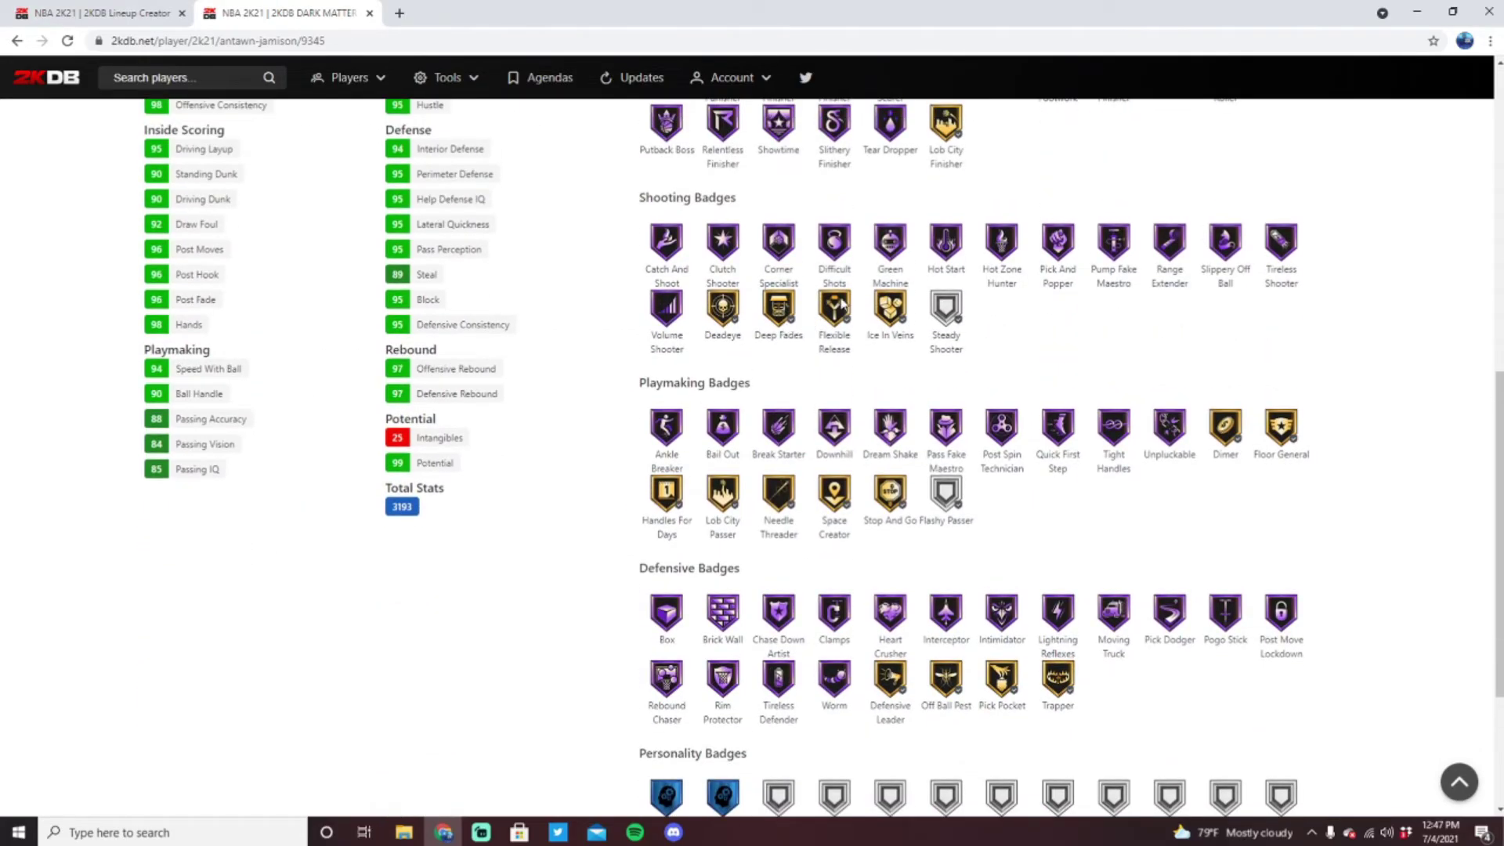
pyautogui.scroll(2, 625, 397)
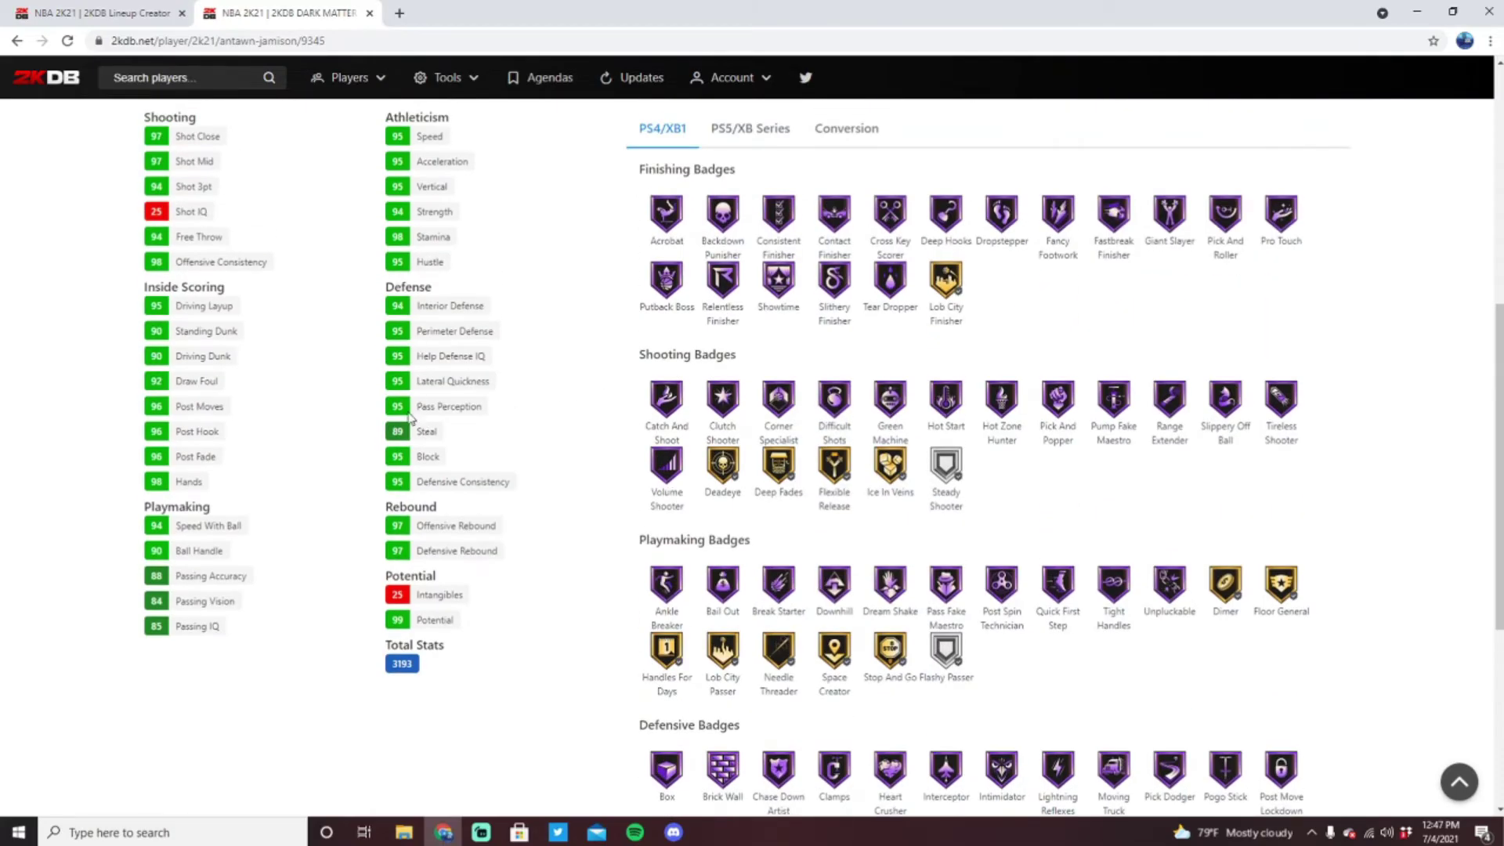
pyautogui.scroll(1, 369, 443)
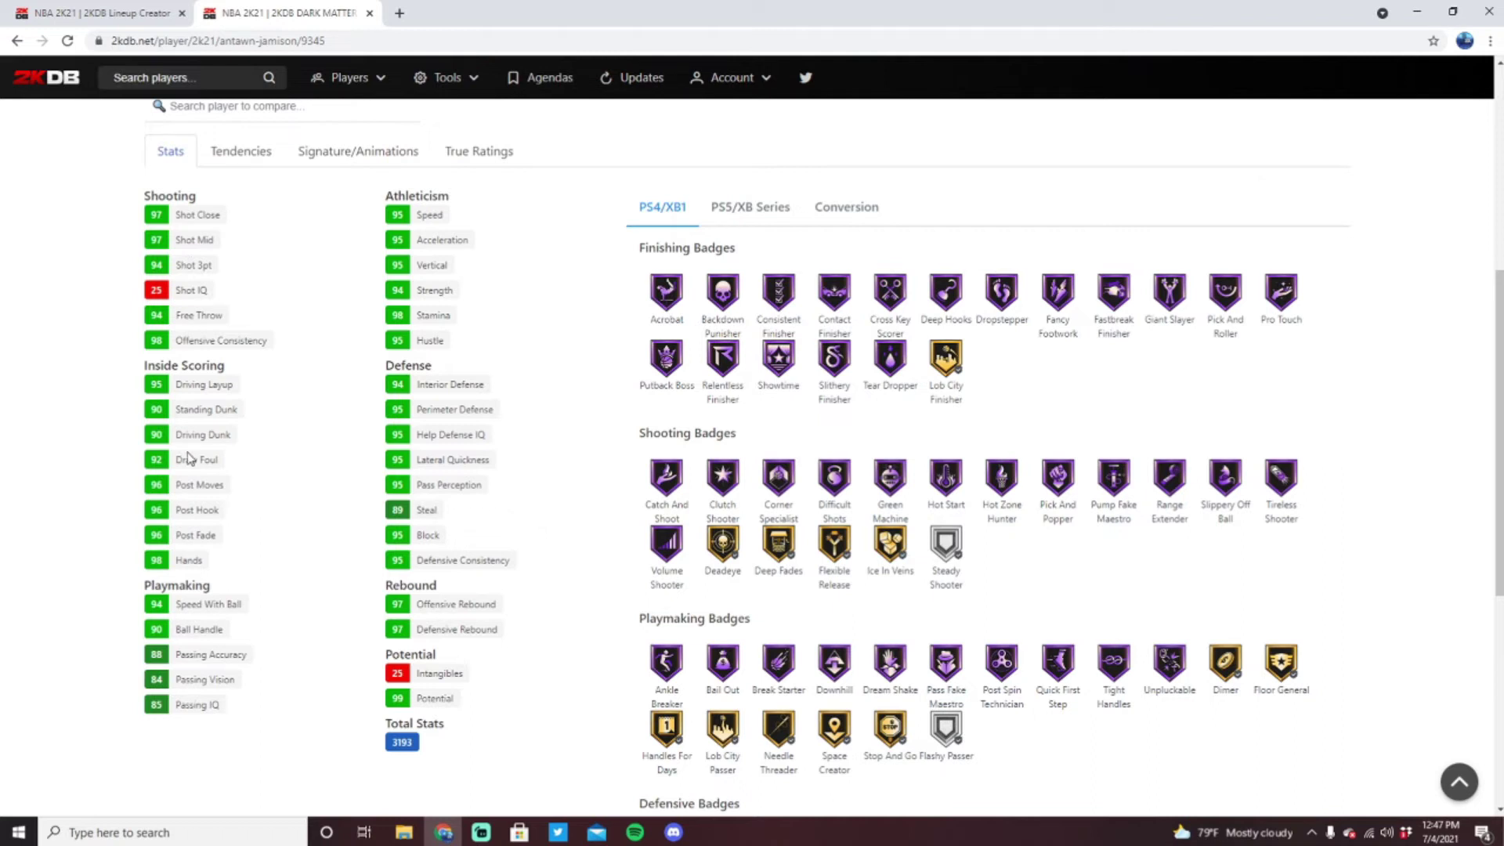
pyautogui.scroll(-1, 188, 458)
pyautogui.scroll(4, 275, 514)
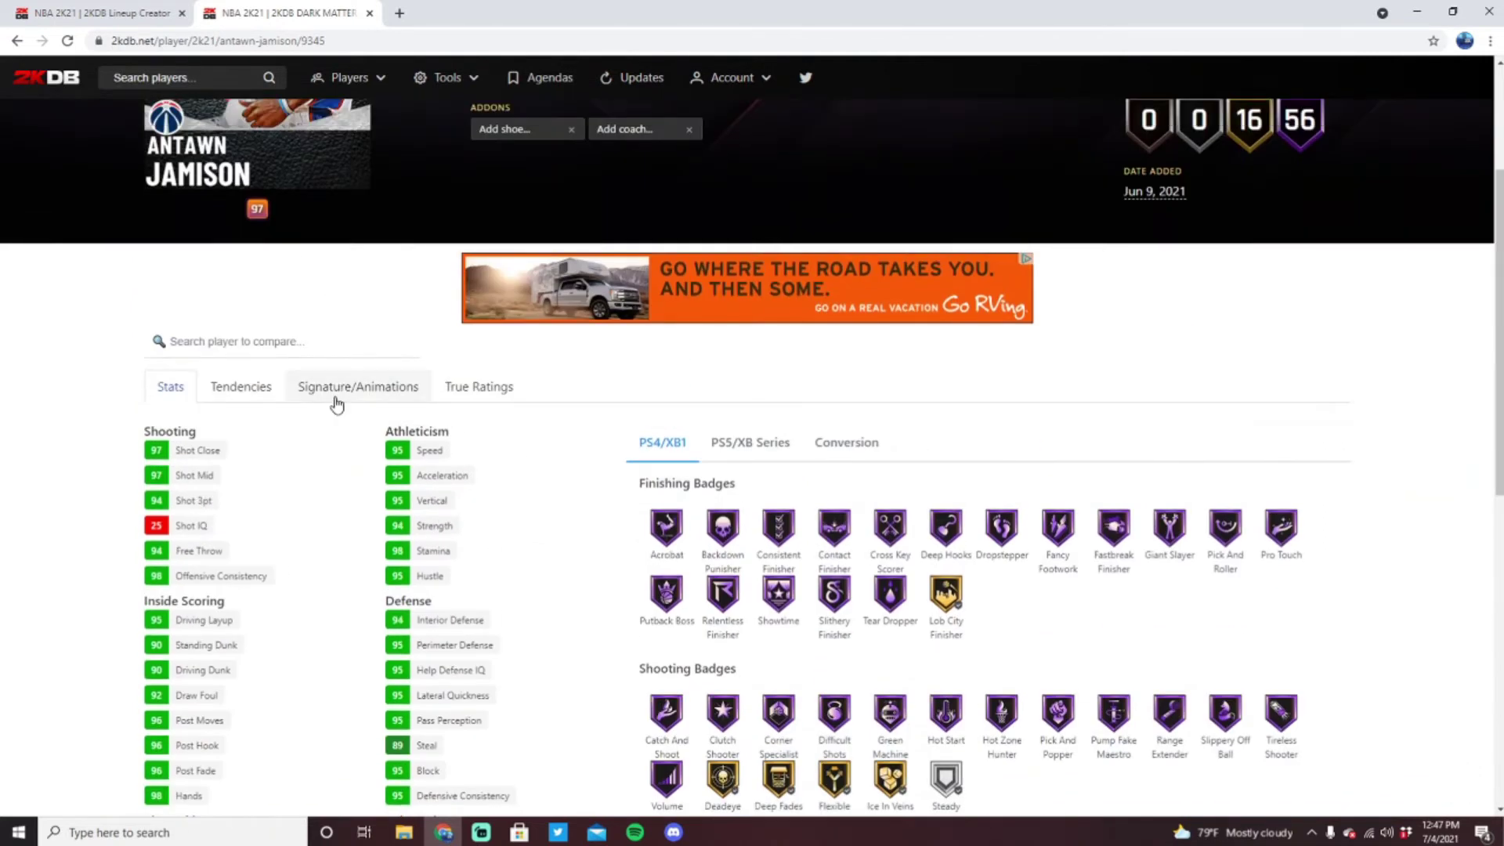
# Step: Review Antawn Jamison's signature animations, including his shooting, dribble moves and dunk packages
pyautogui.click(337, 400)
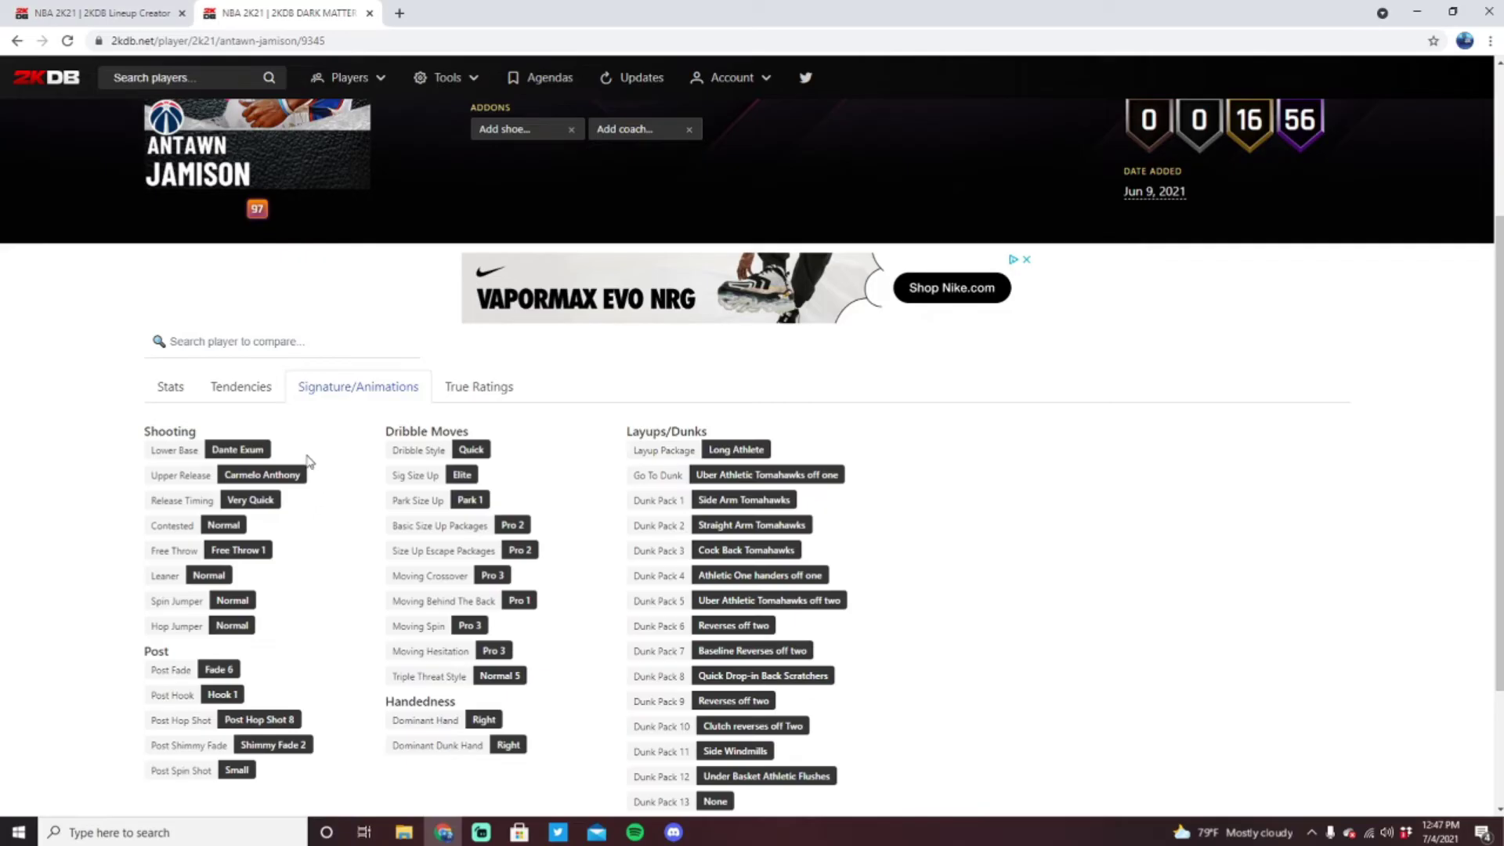
pyautogui.scroll(3, 571, 537)
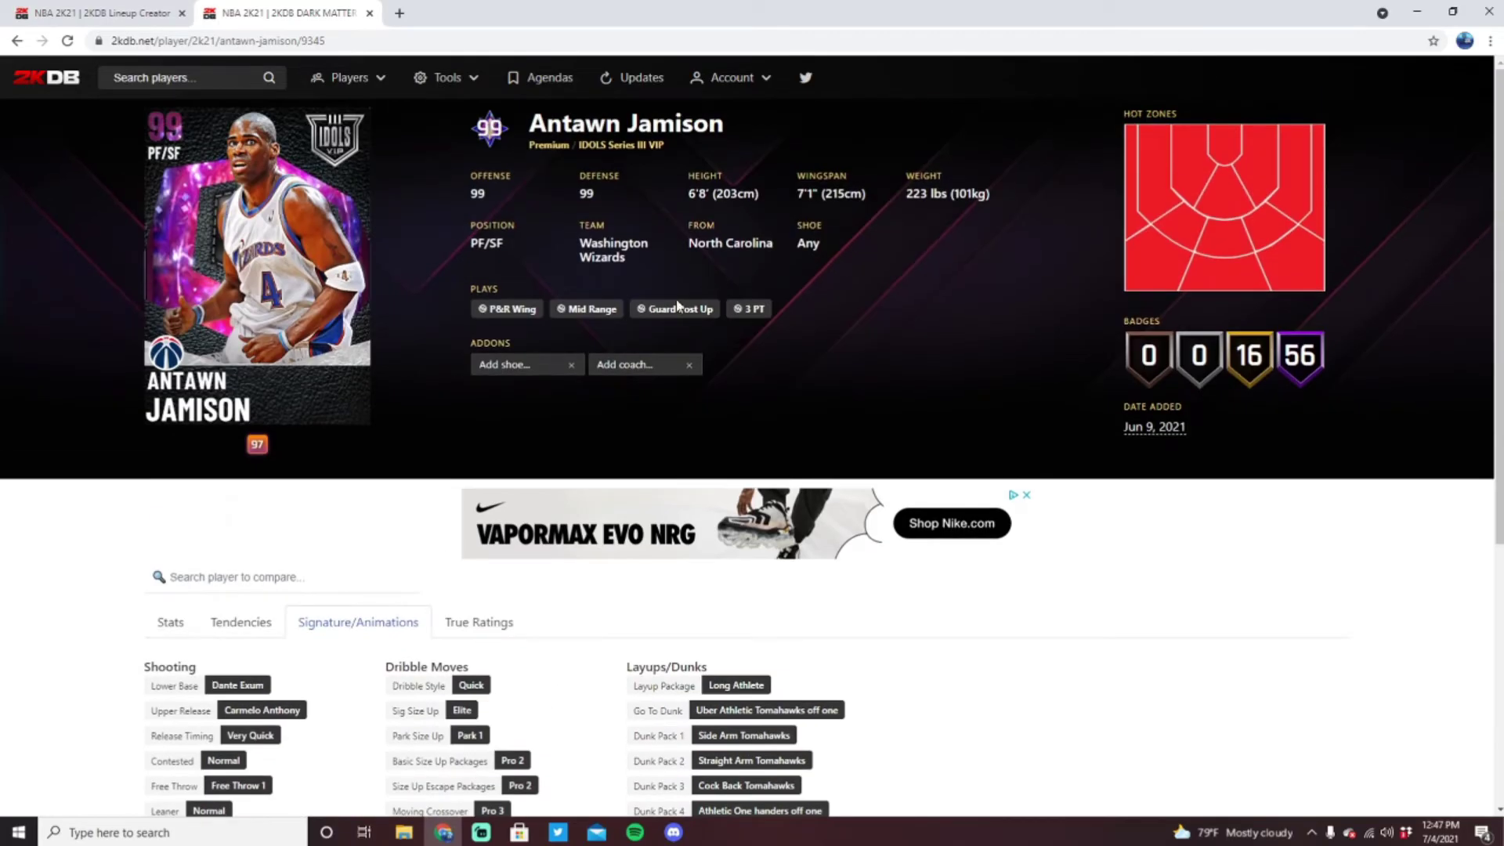
pyautogui.scroll(-3, 514, 598)
pyautogui.scroll(2, 471, 602)
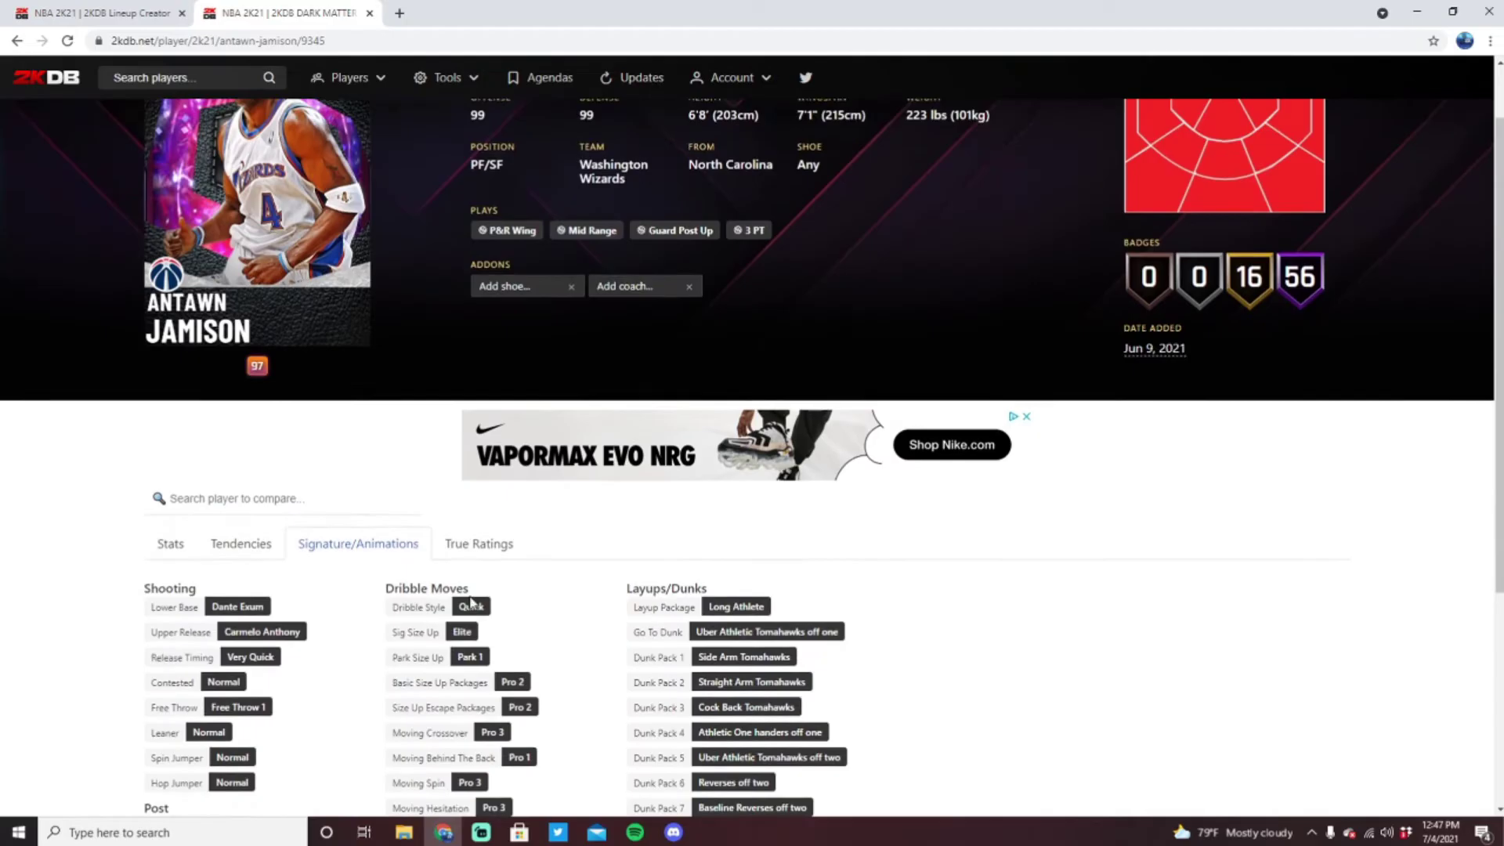
pyautogui.scroll(1, 471, 601)
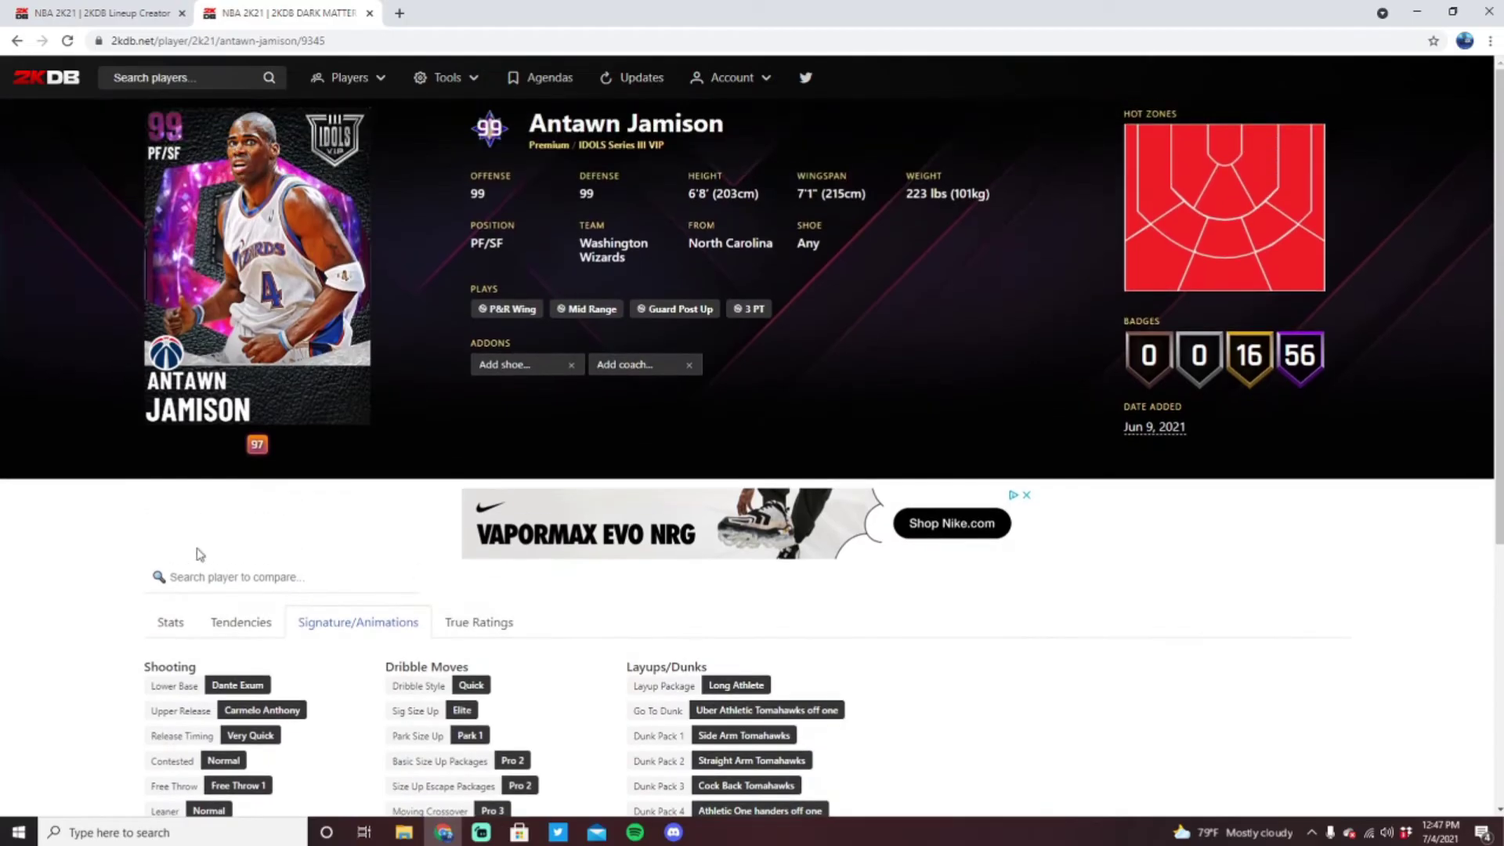
# Step: Return to the lineup and add the 99 overall Fan Favorites Thon Maker card to the third bench slot
pyautogui.click(95, 6)
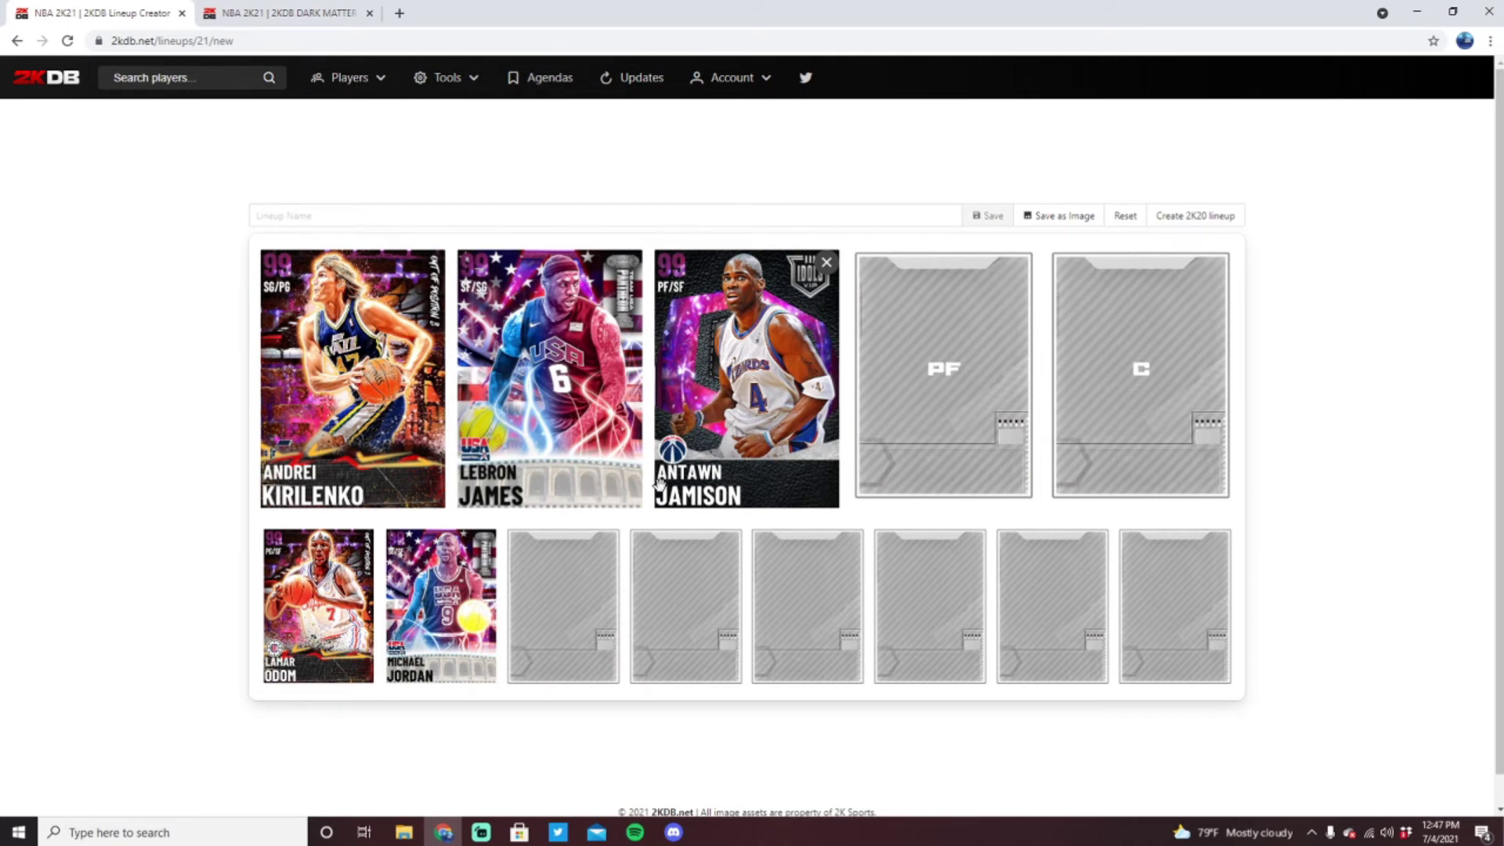
pyautogui.click(578, 595)
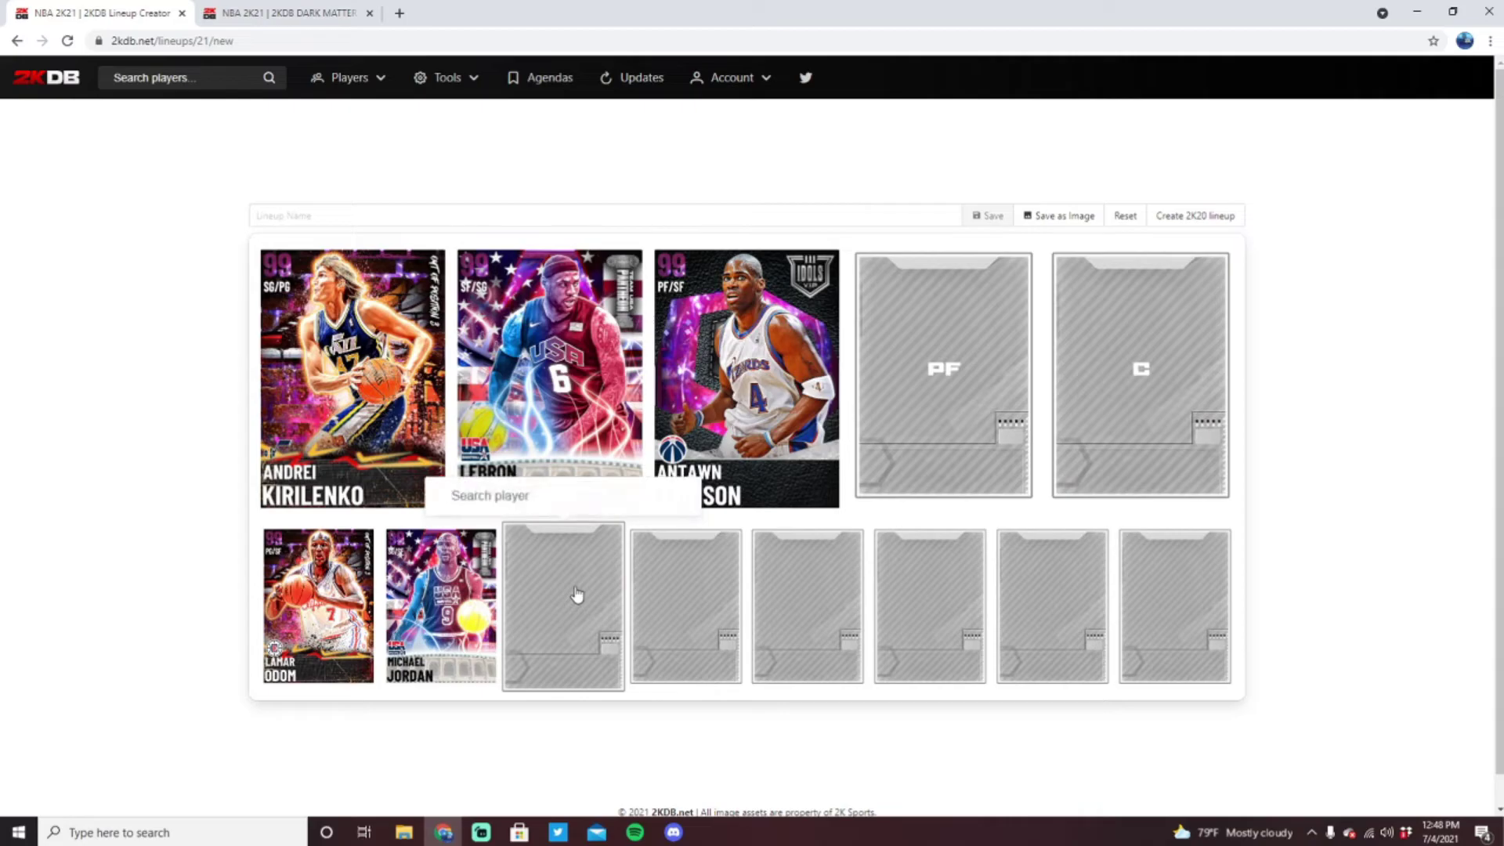
pyautogui.write('thon')
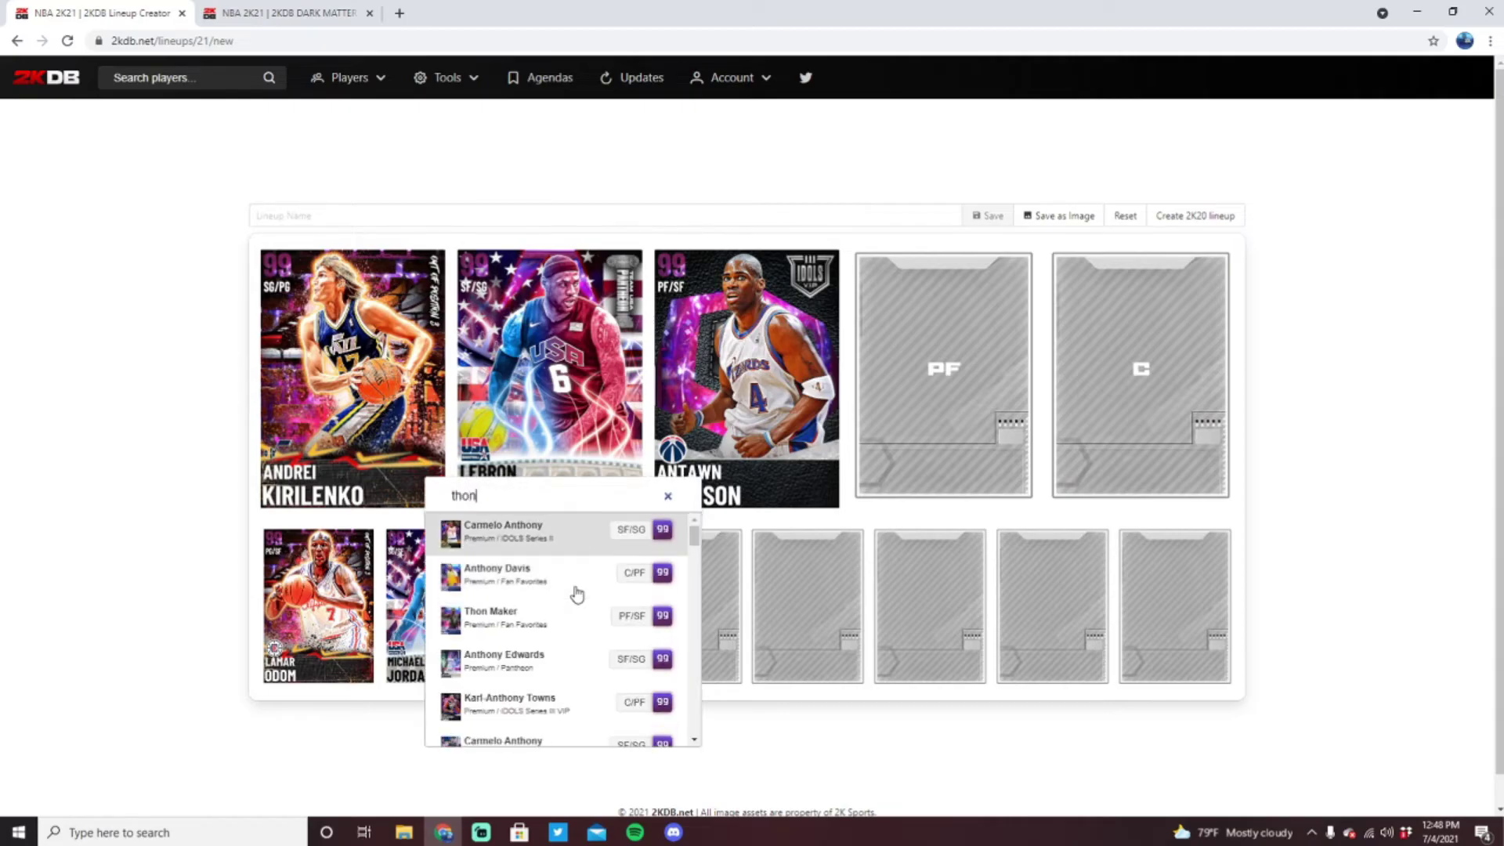
pyautogui.write('f')
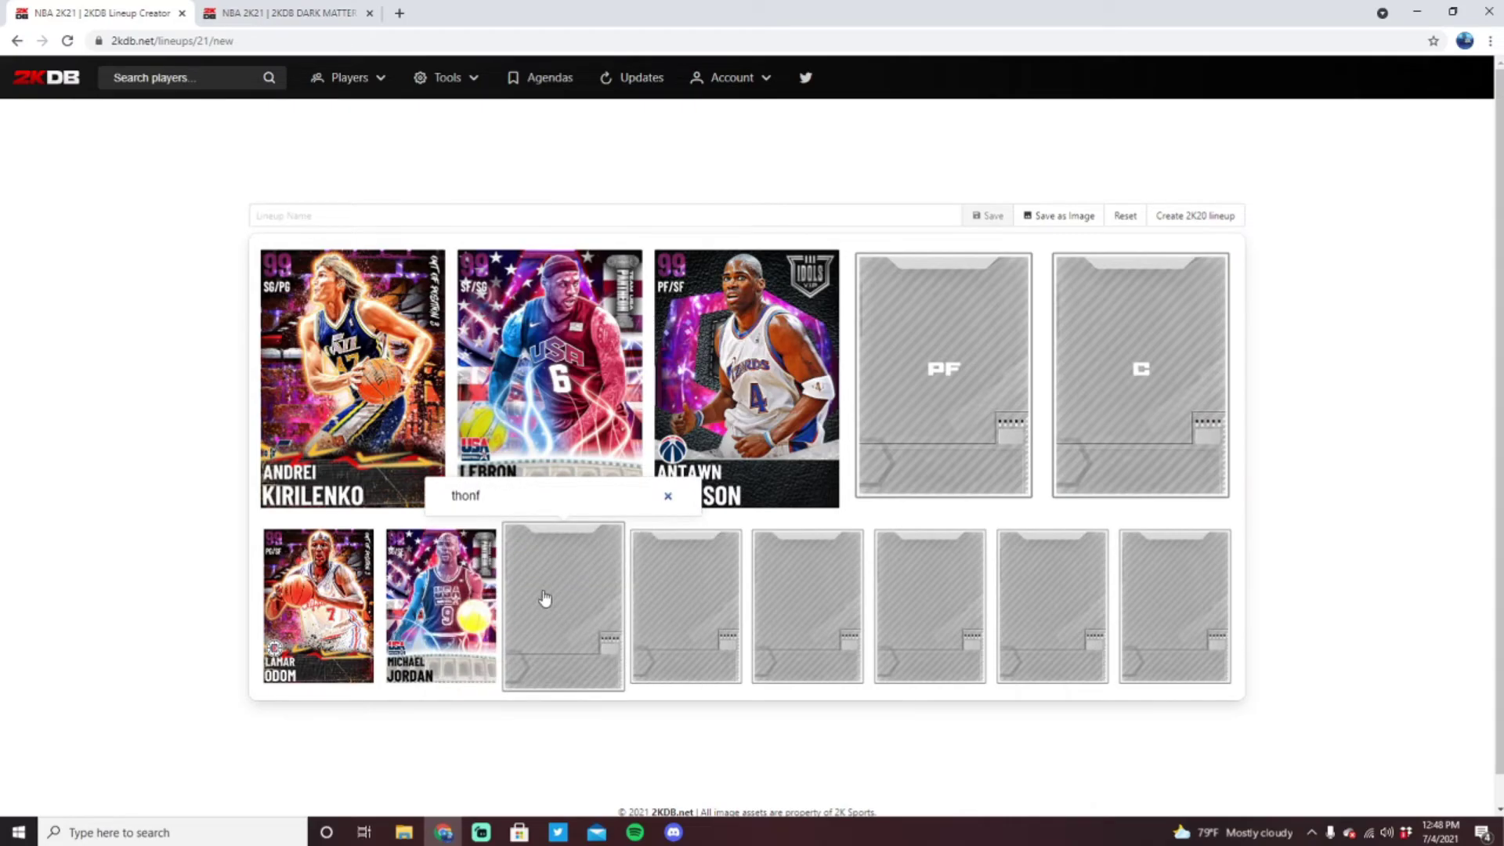
pyautogui.press('BackSpace')
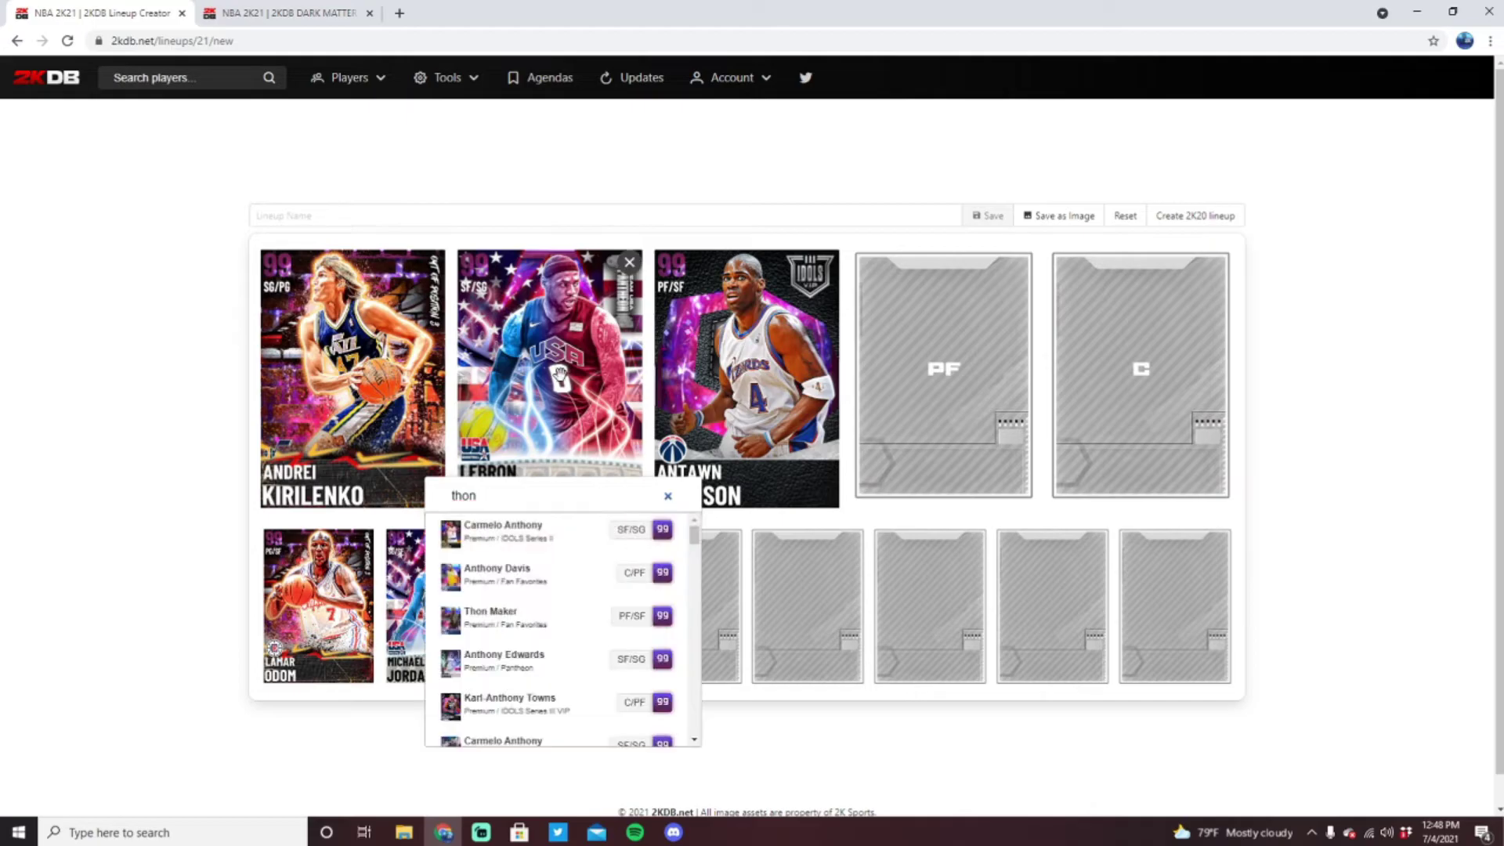
pyautogui.click(539, 636)
# Step: Search the player database for "thon" and open the 99 overall Fan Favorites Thon Maker page
pyautogui.click(290, 14)
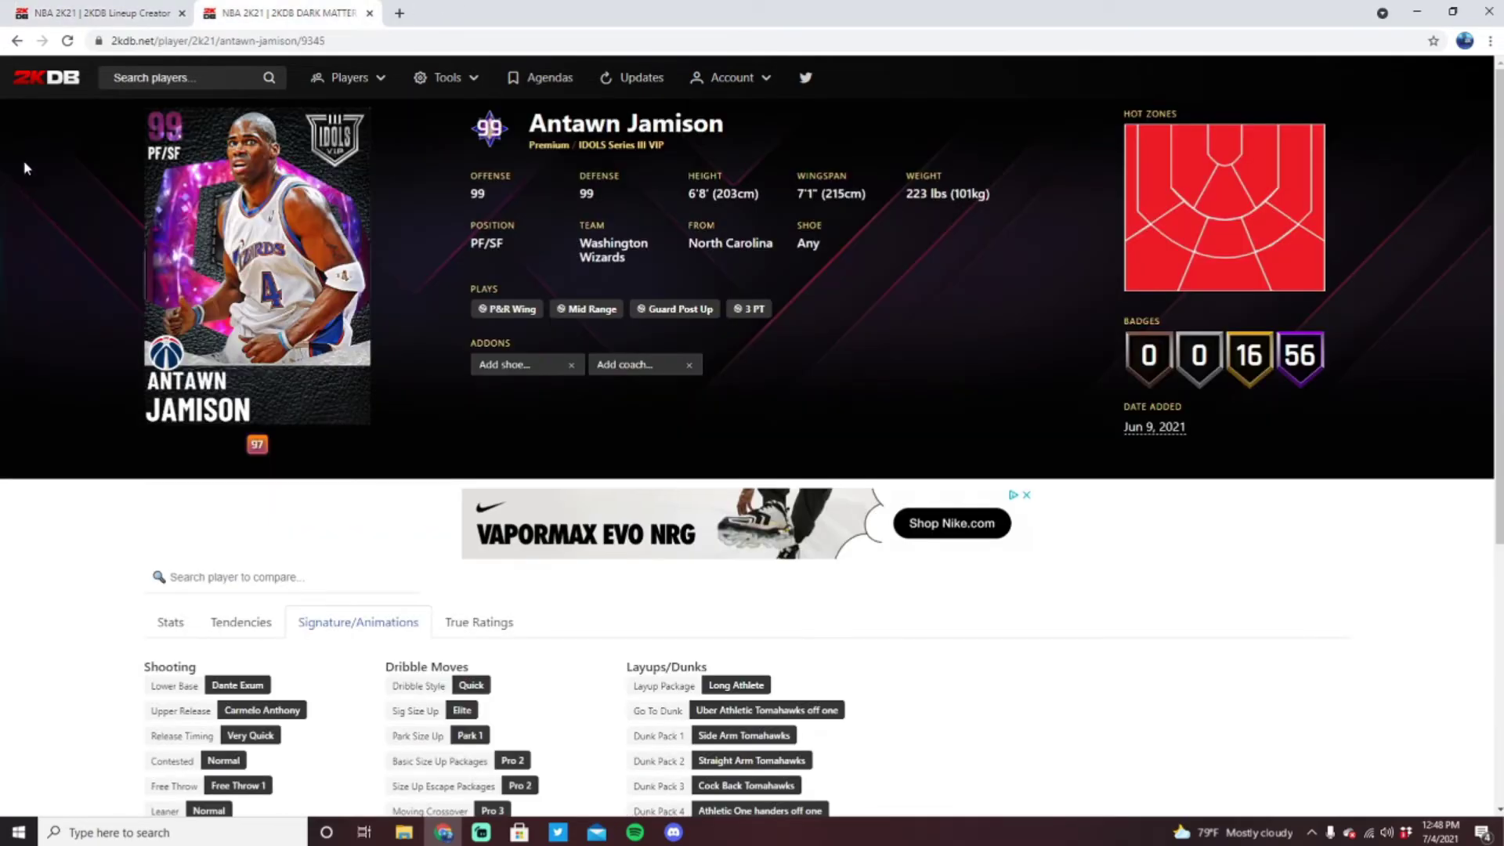
pyautogui.click(157, 78)
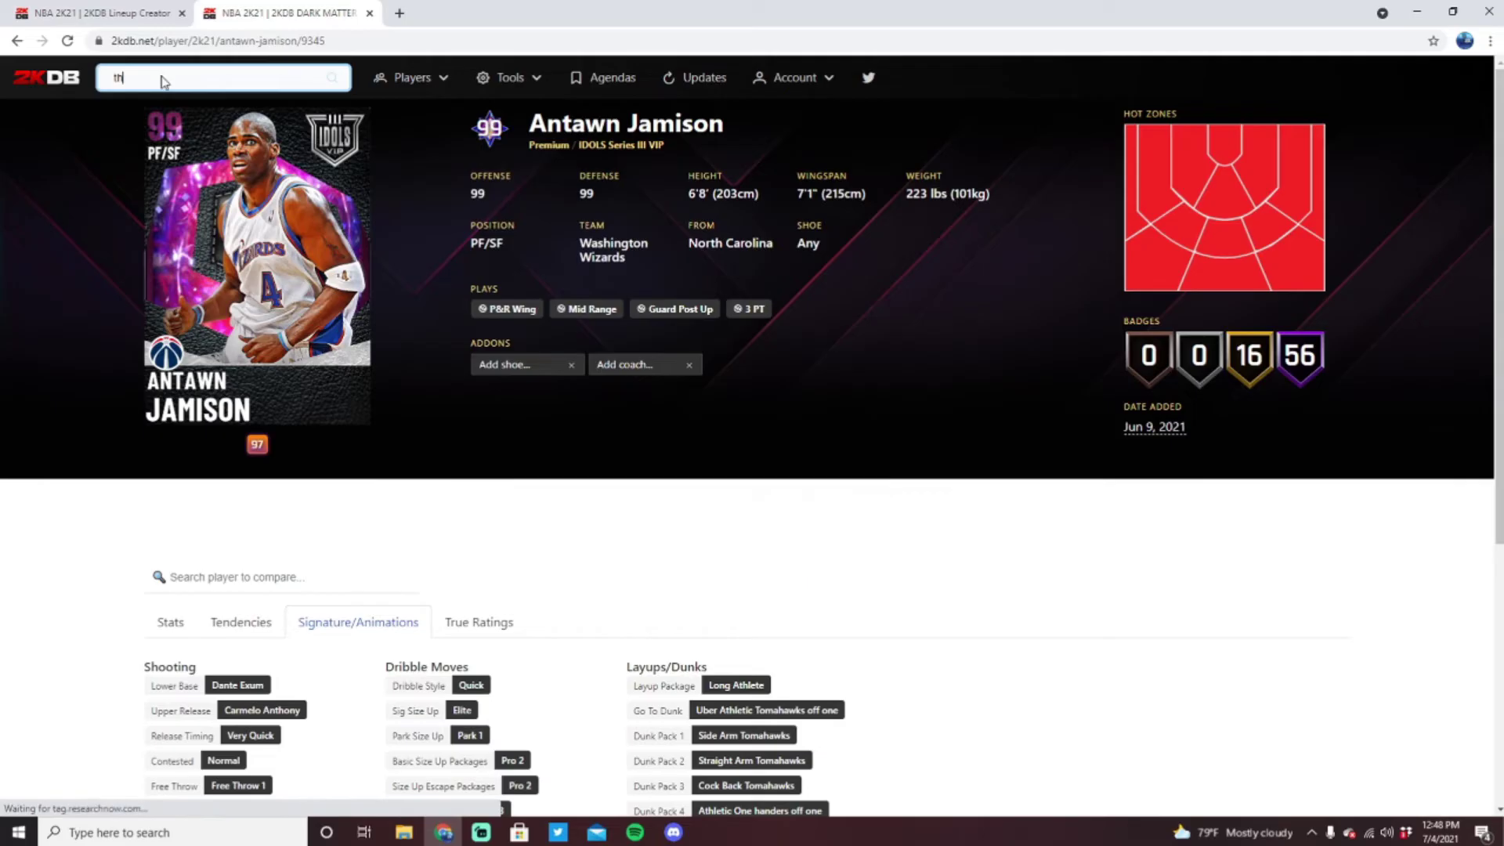
pyautogui.write('thon')
pyautogui.click(167, 196)
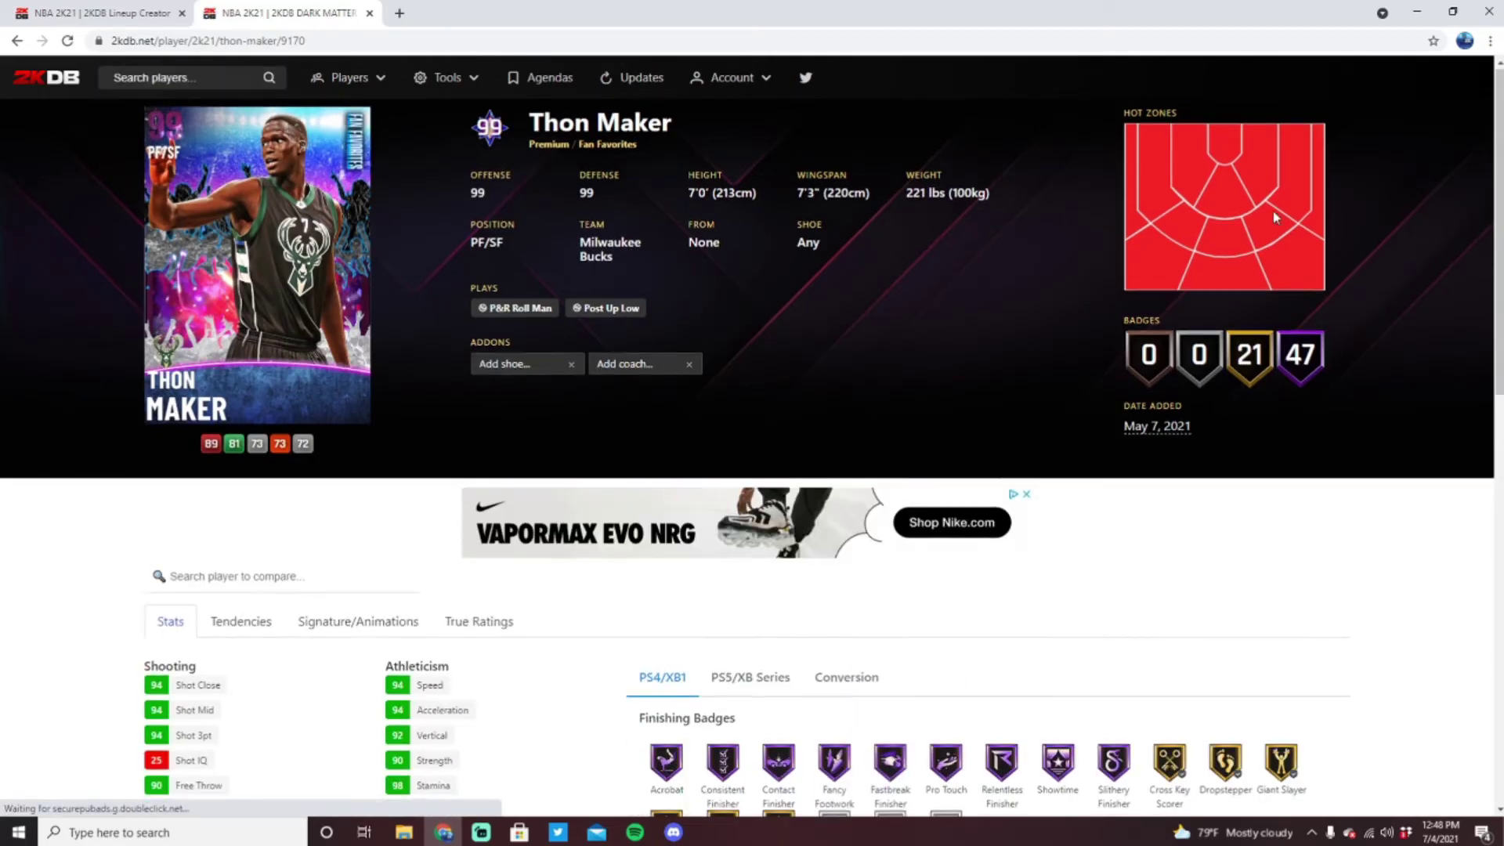
# Step: Examine Thon Maker's hot zones, attribute stats and his finishing, shooting, playmaking and defensive badges
pyautogui.scroll(-1, 1314, 200)
pyautogui.scroll(1, 1254, 353)
pyautogui.scroll(-6, 1175, 431)
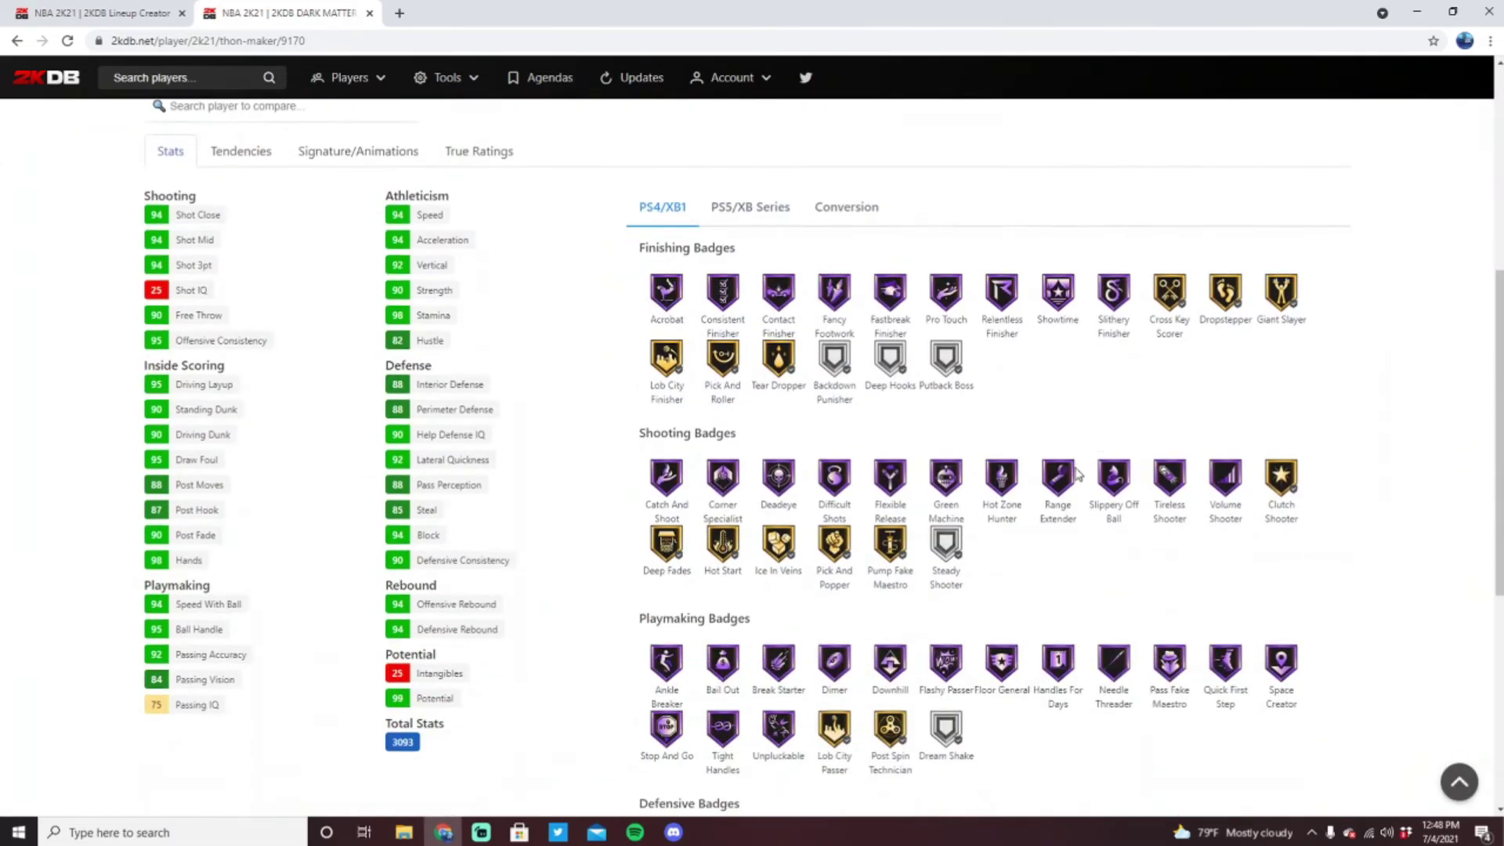
pyautogui.scroll(-3, 958, 514)
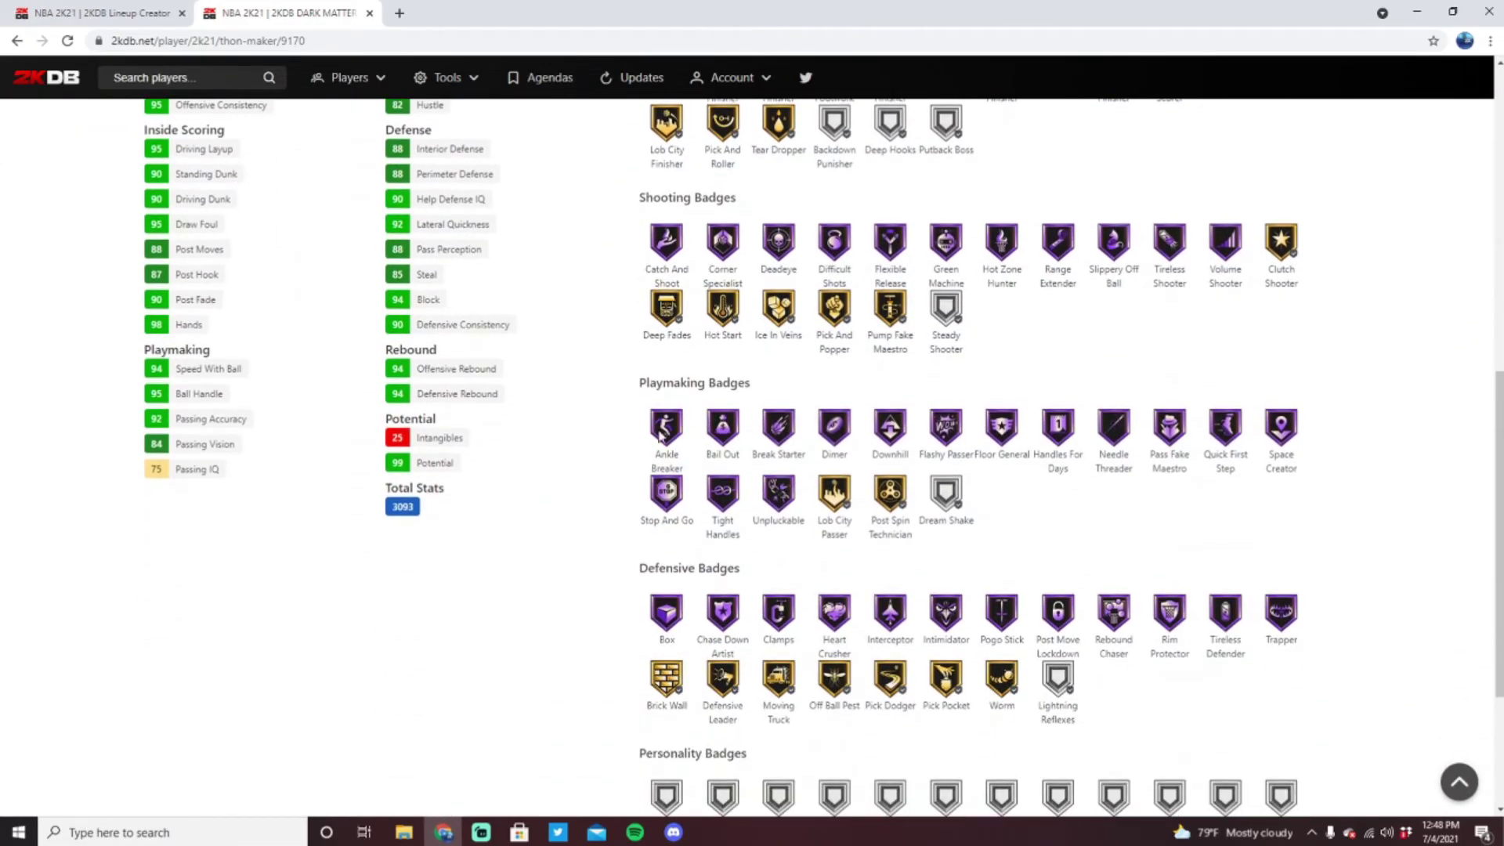
pyautogui.scroll(-2, 869, 486)
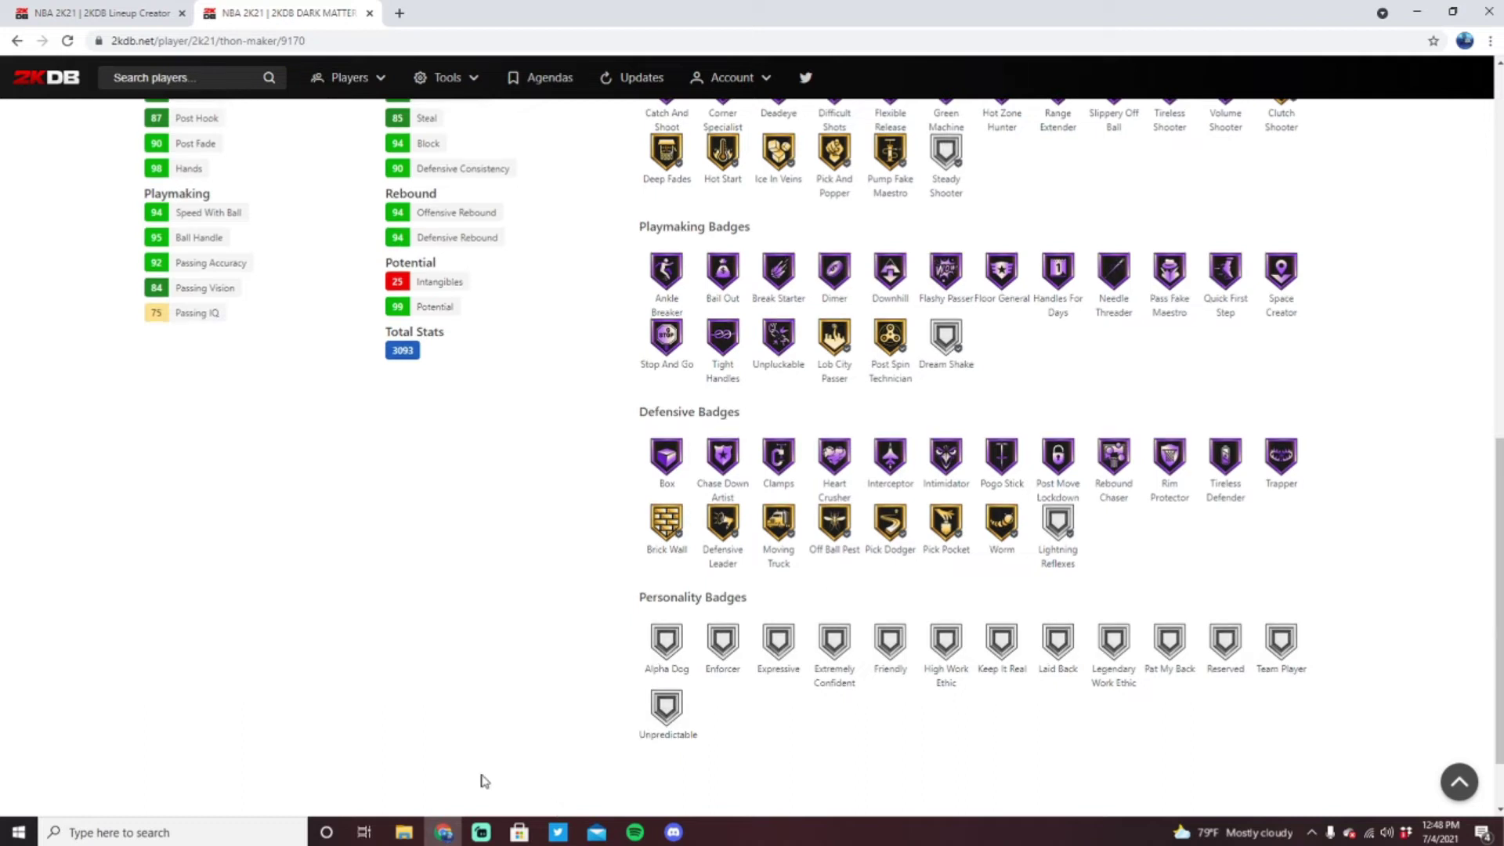
pyautogui.scroll(4, 474, 782)
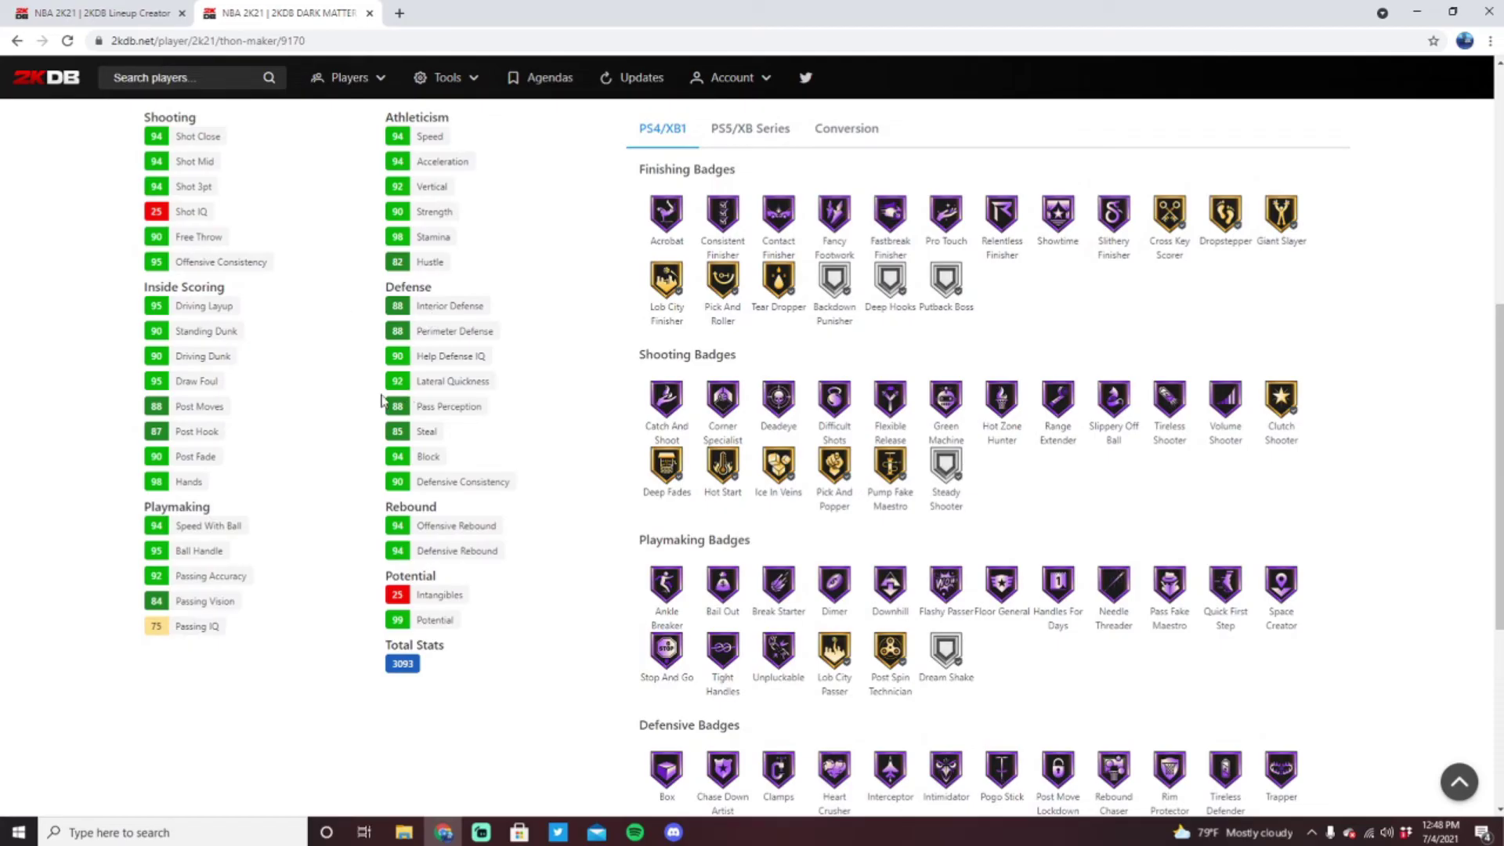
pyautogui.scroll(1, 276, 371)
pyautogui.scroll(1, 184, 347)
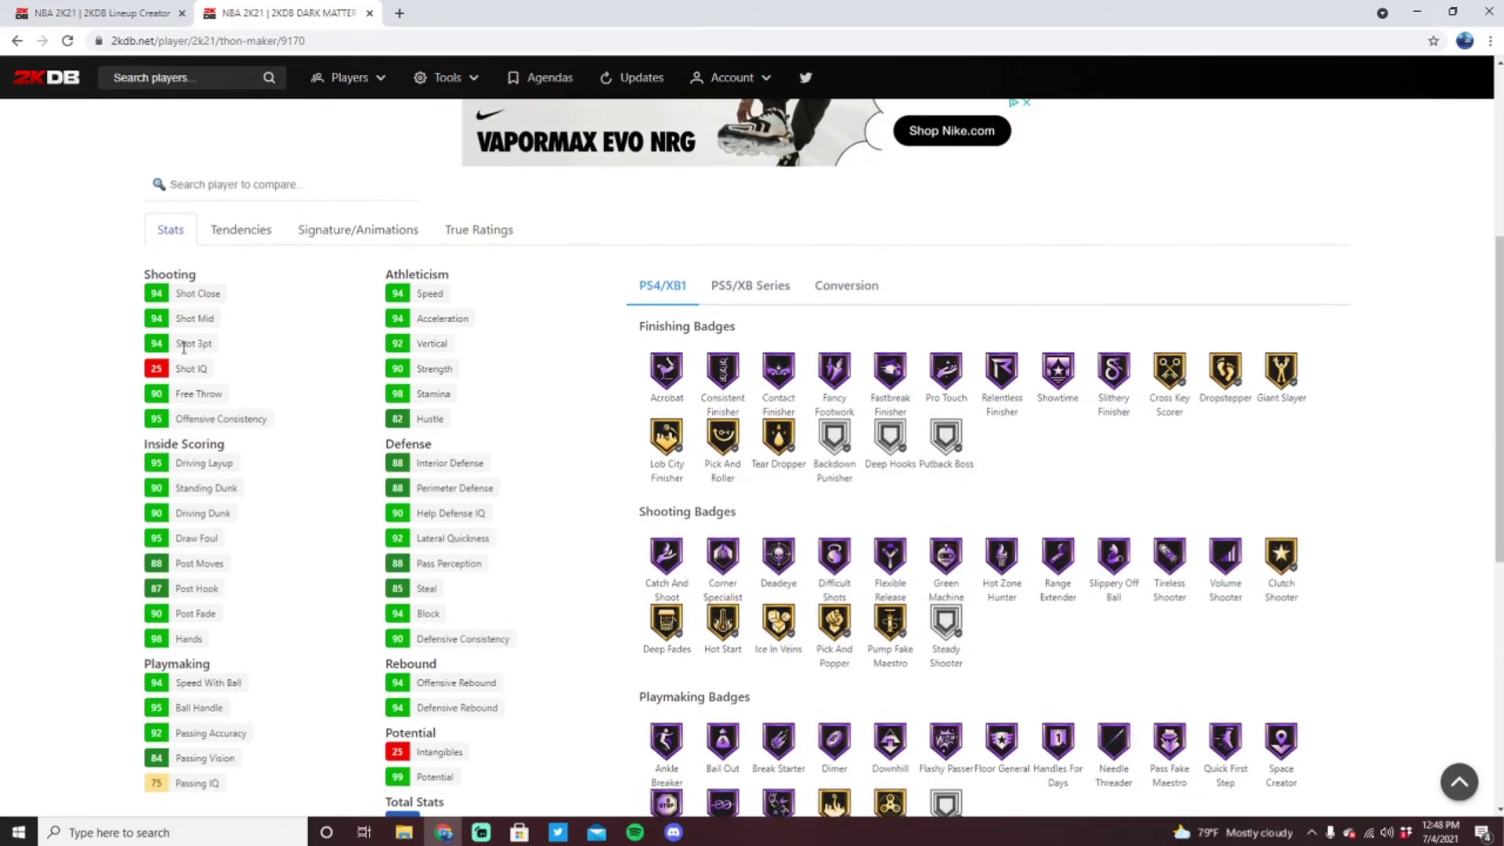
# Step: Open Thon Maker's signature animations and check which players share his Jump Shot 47 lower base
pyautogui.click(360, 223)
pyautogui.scroll(5, 279, 231)
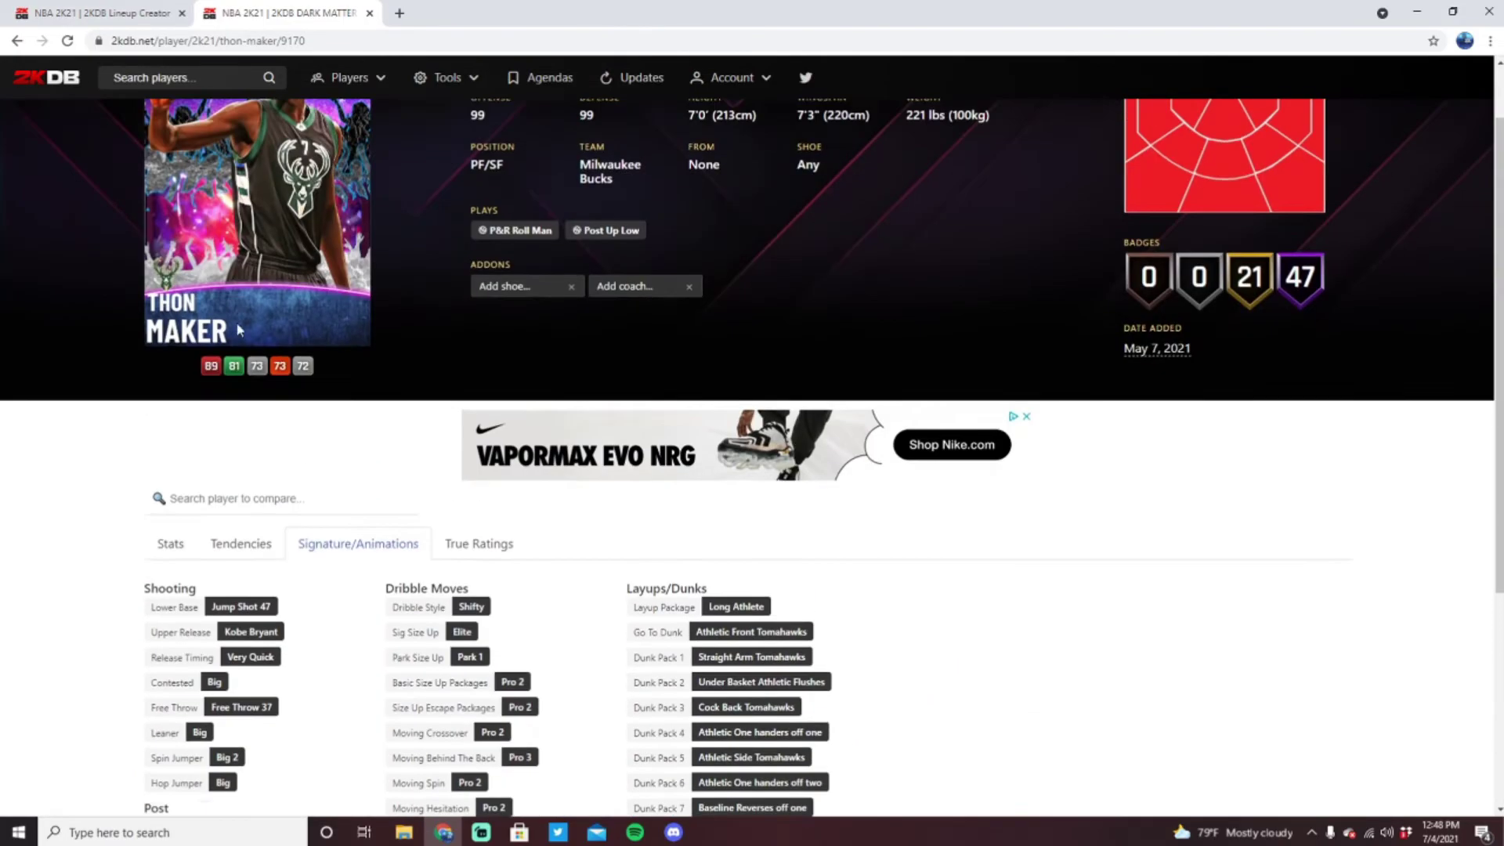
pyautogui.click(259, 685)
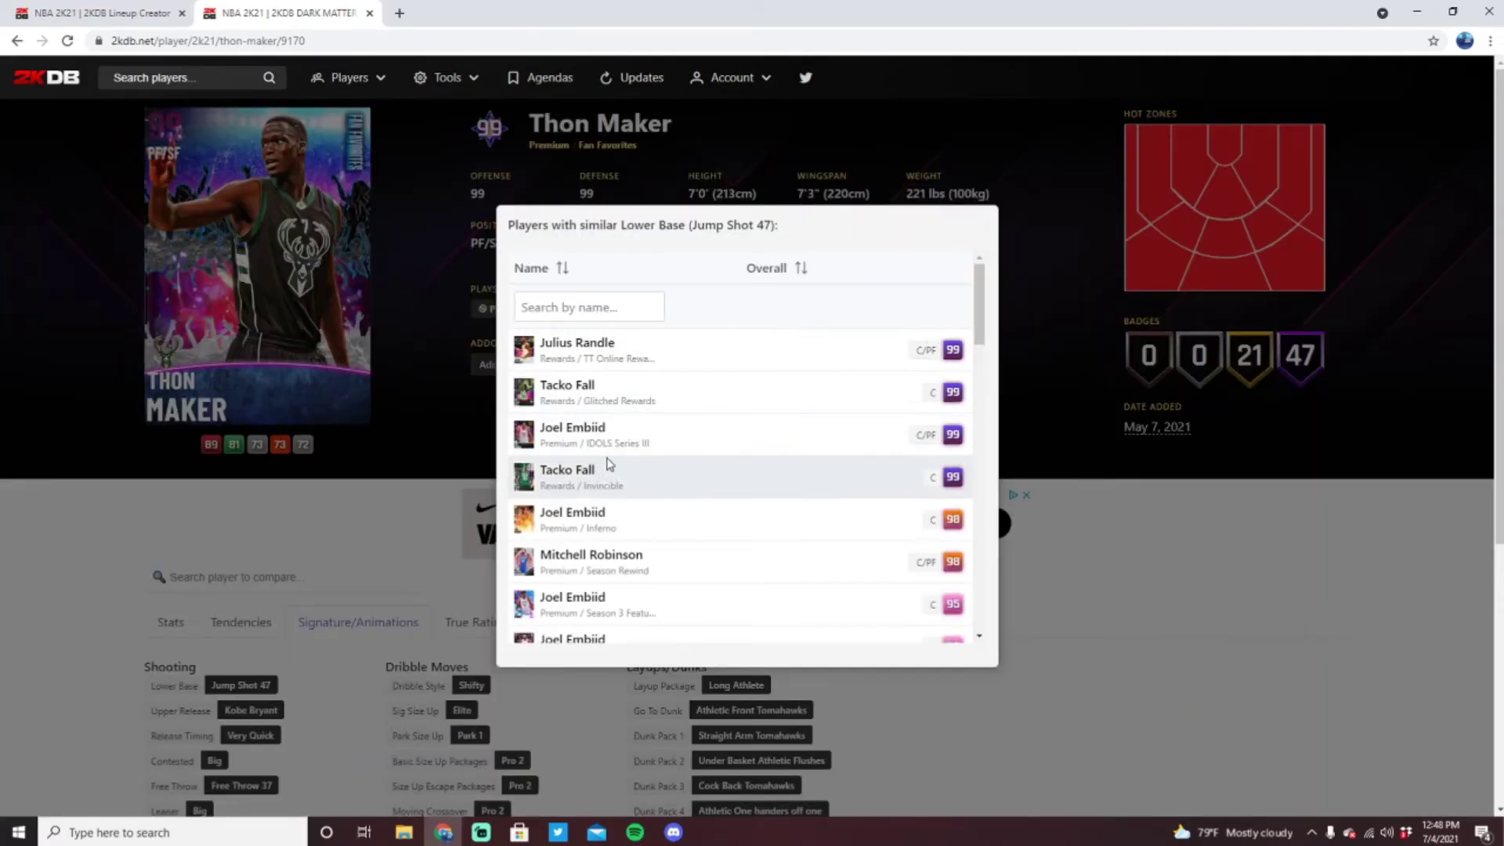
pyautogui.scroll(-1, 658, 537)
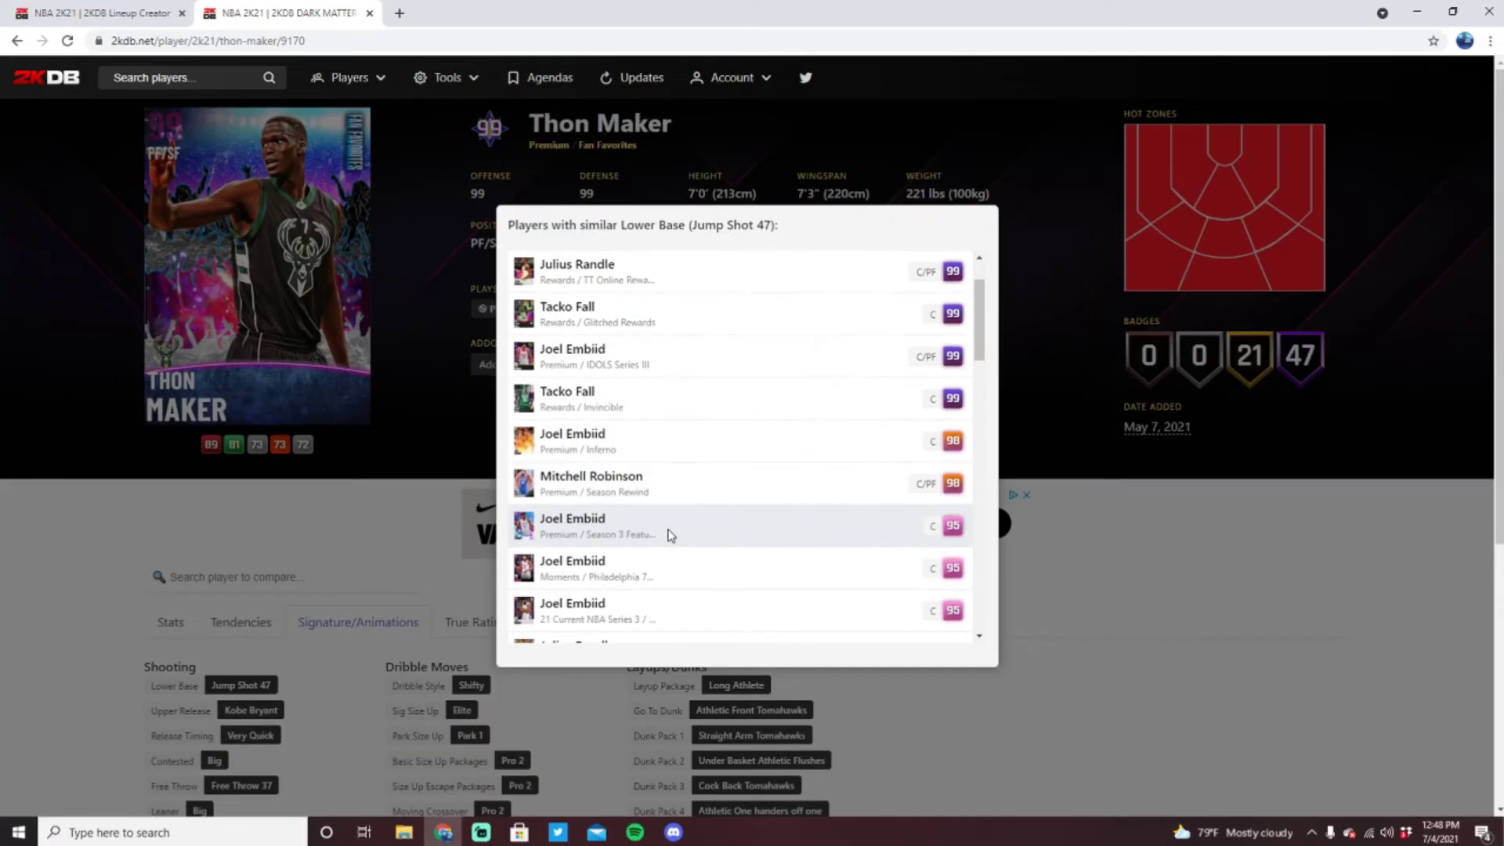
pyautogui.click(340, 462)
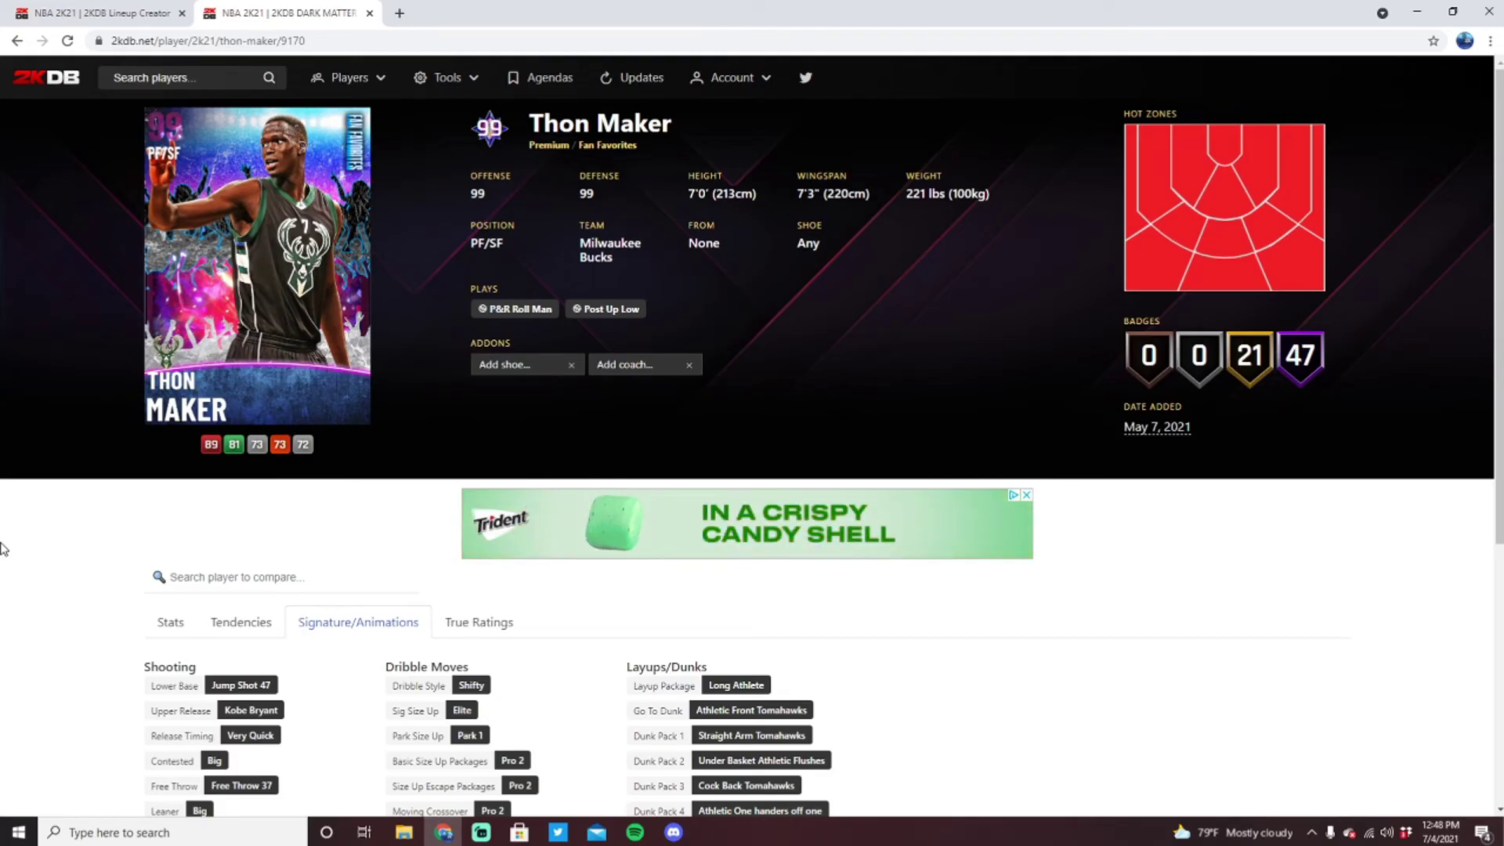
# Step: Review Thon Maker's dribble moves and his layup and dunk packages
pyautogui.scroll(-1, 22, 574)
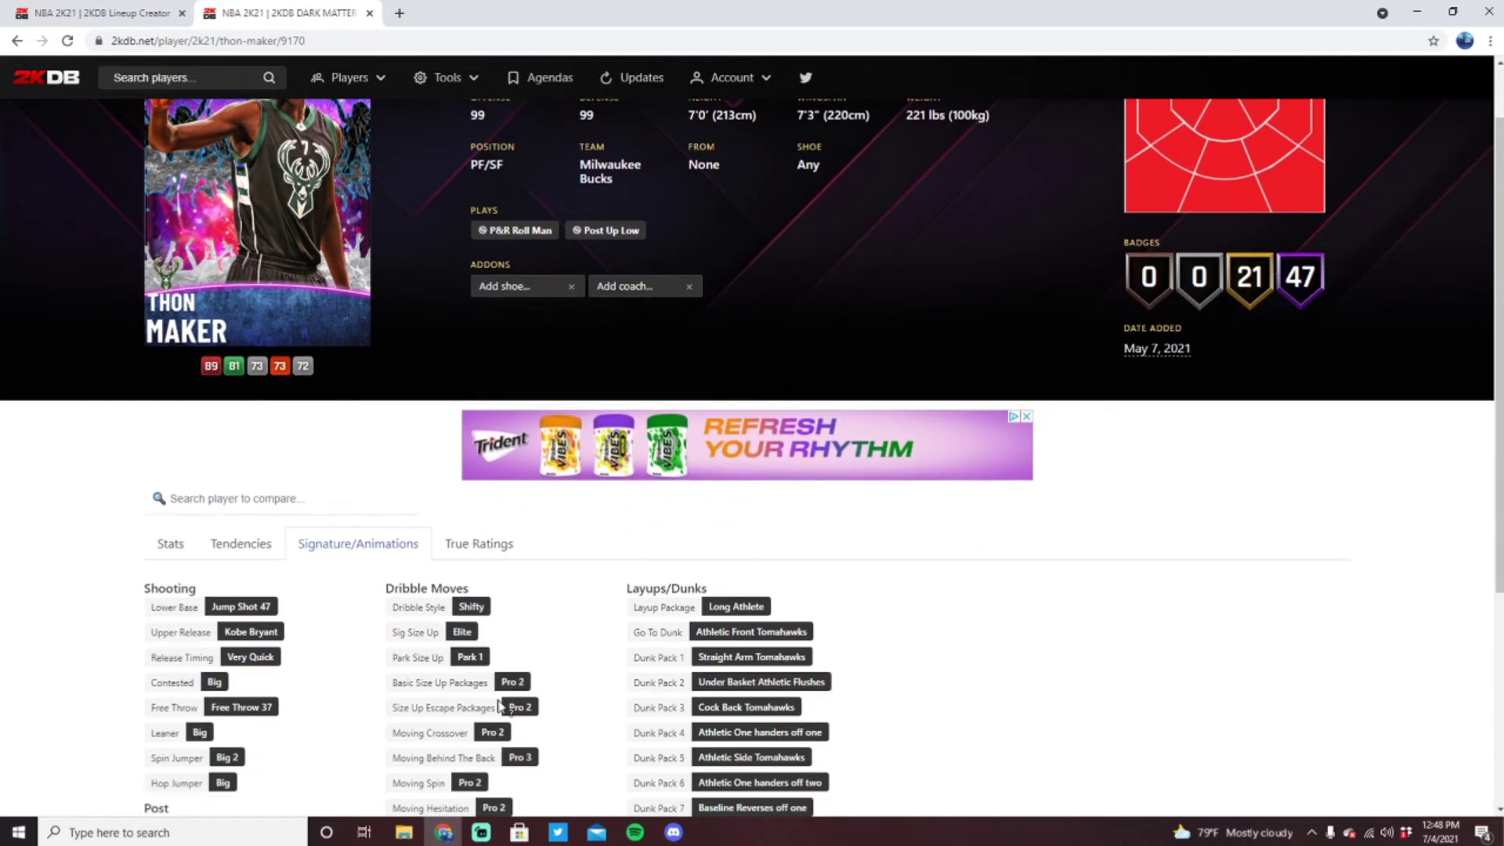
pyautogui.scroll(-1, 497, 701)
pyautogui.scroll(2, 208, 674)
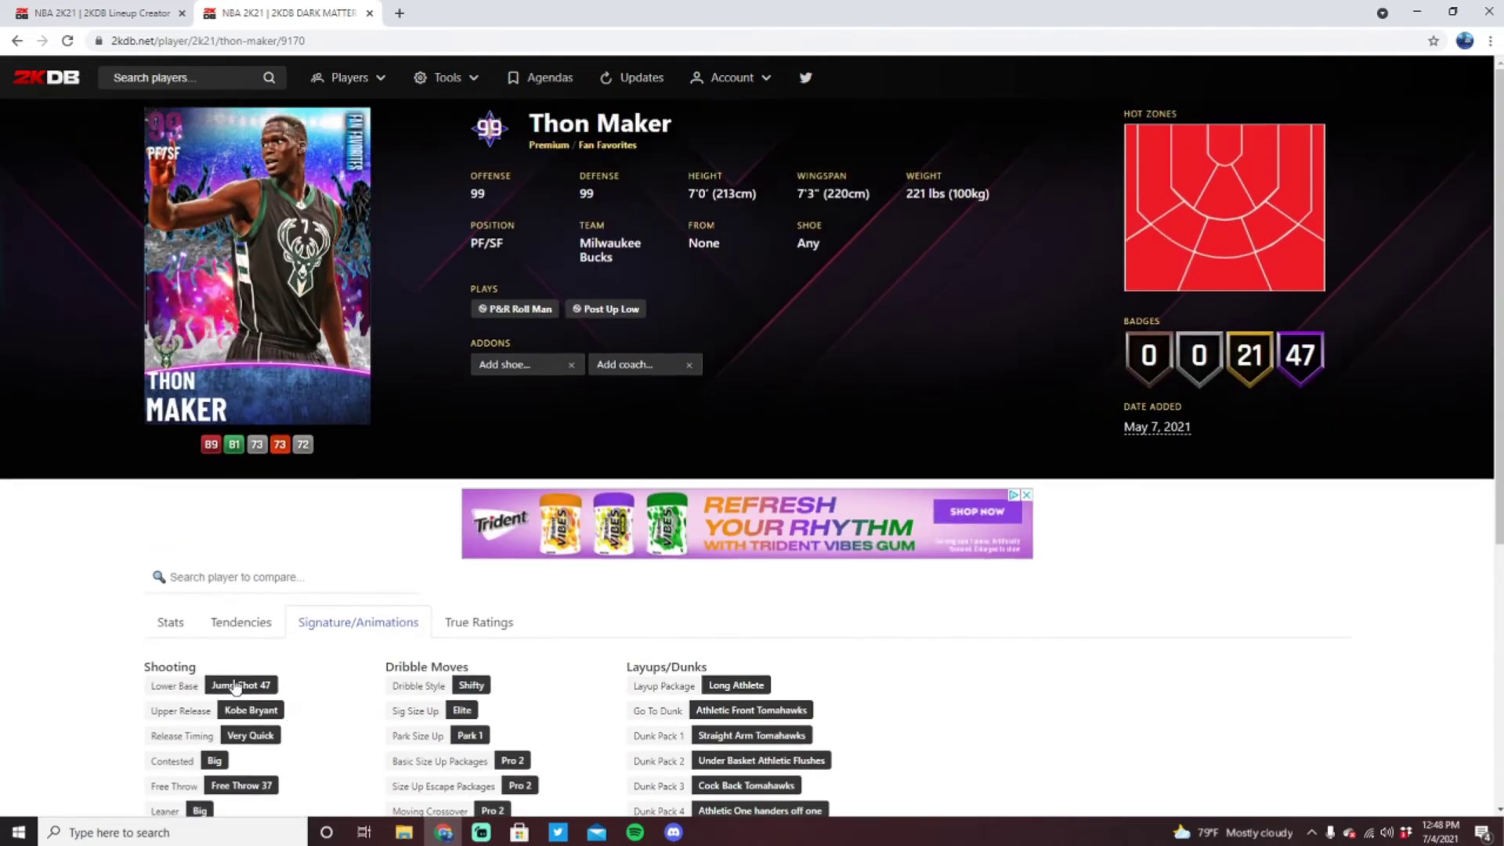
# Step: Return to the lineup and add the 99 overall Splash Zone Chris Webber card at power forward
pyautogui.click(36, 10)
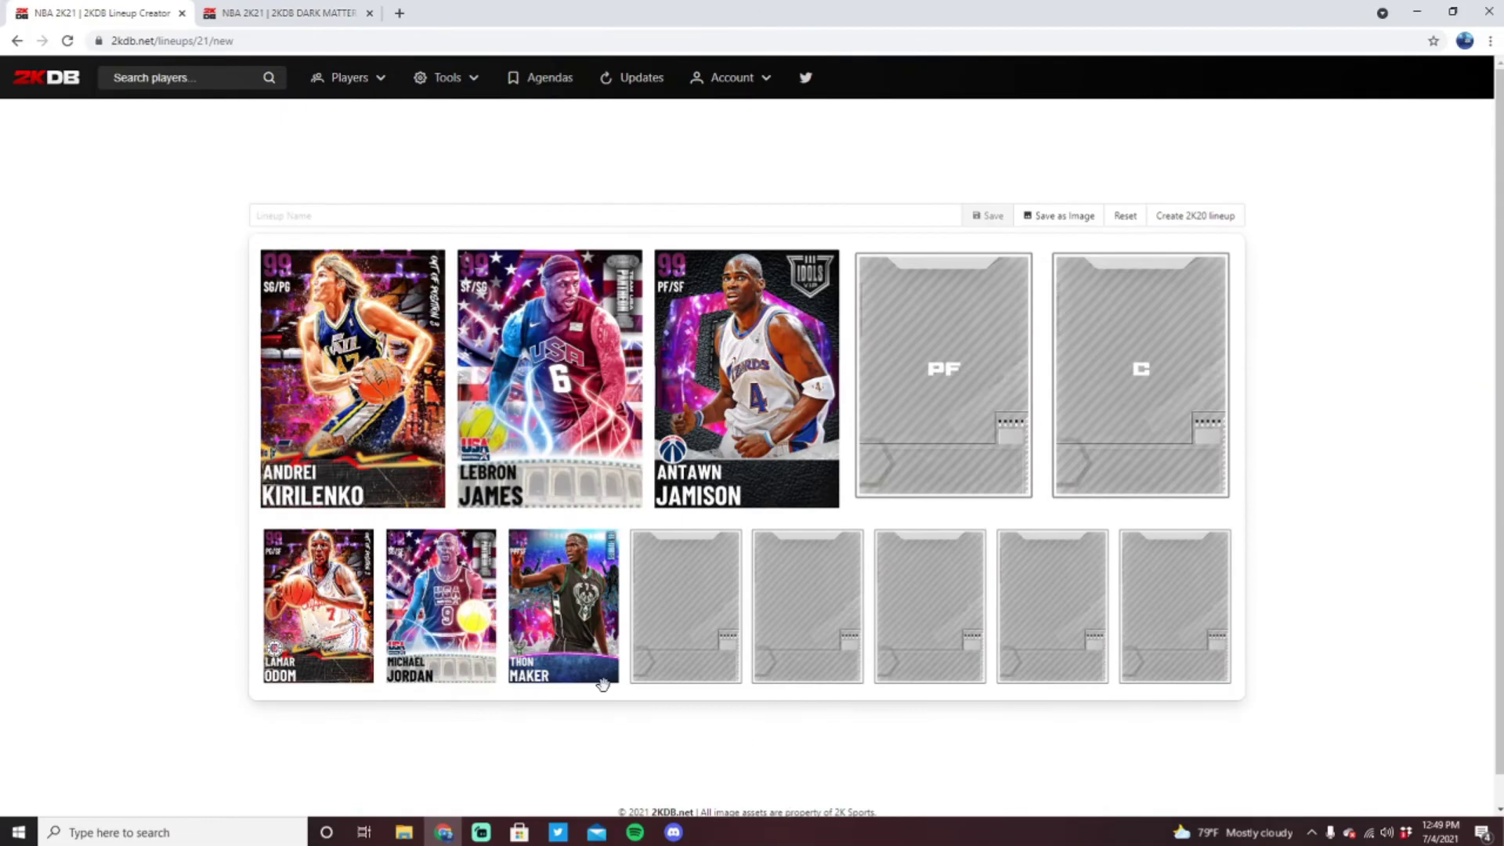
pyautogui.moveTo(580, 662)
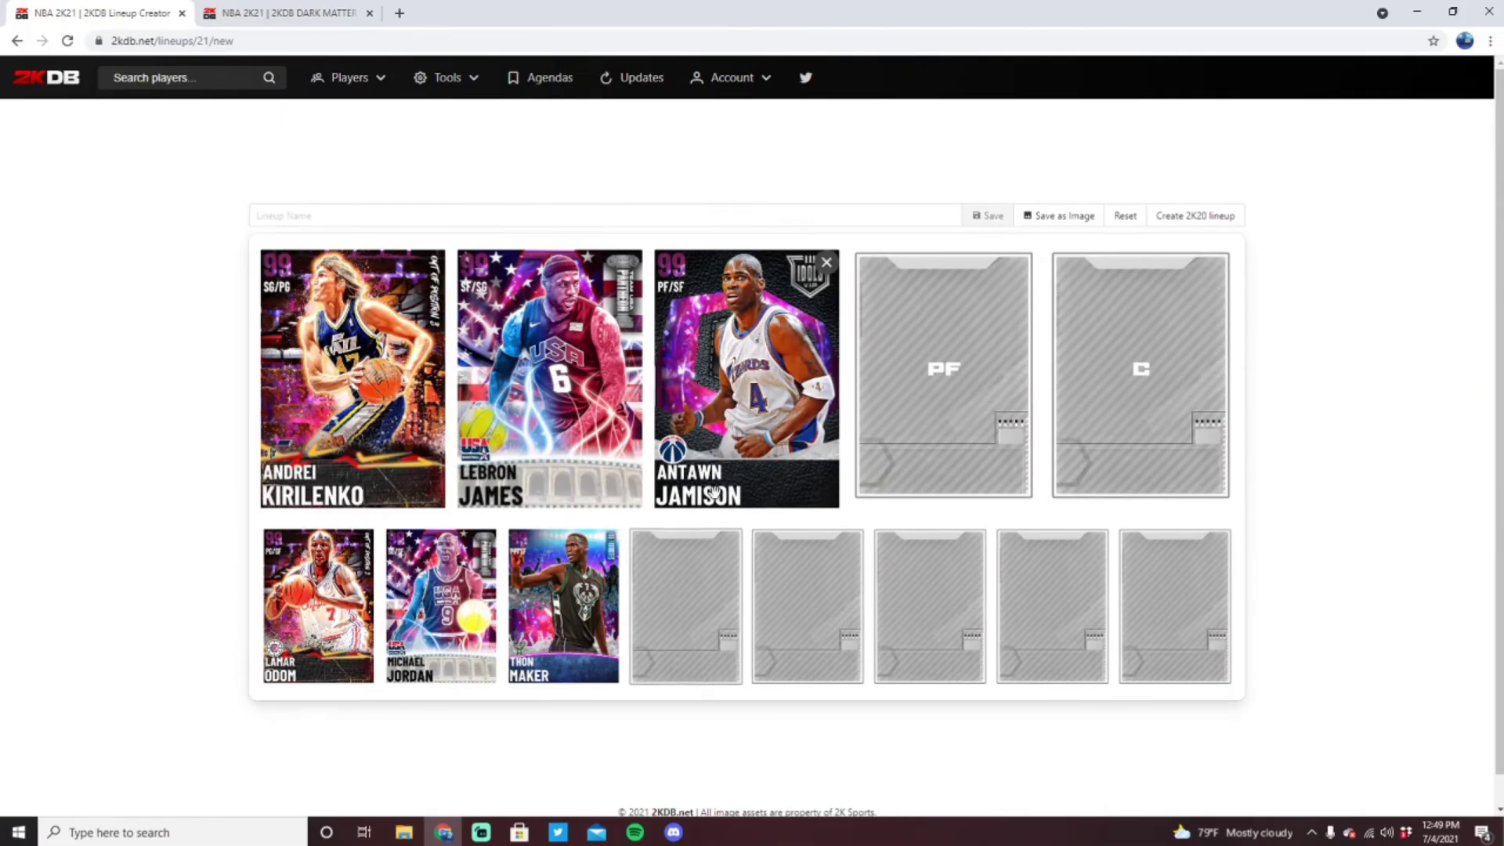
pyautogui.moveTo(699, 426)
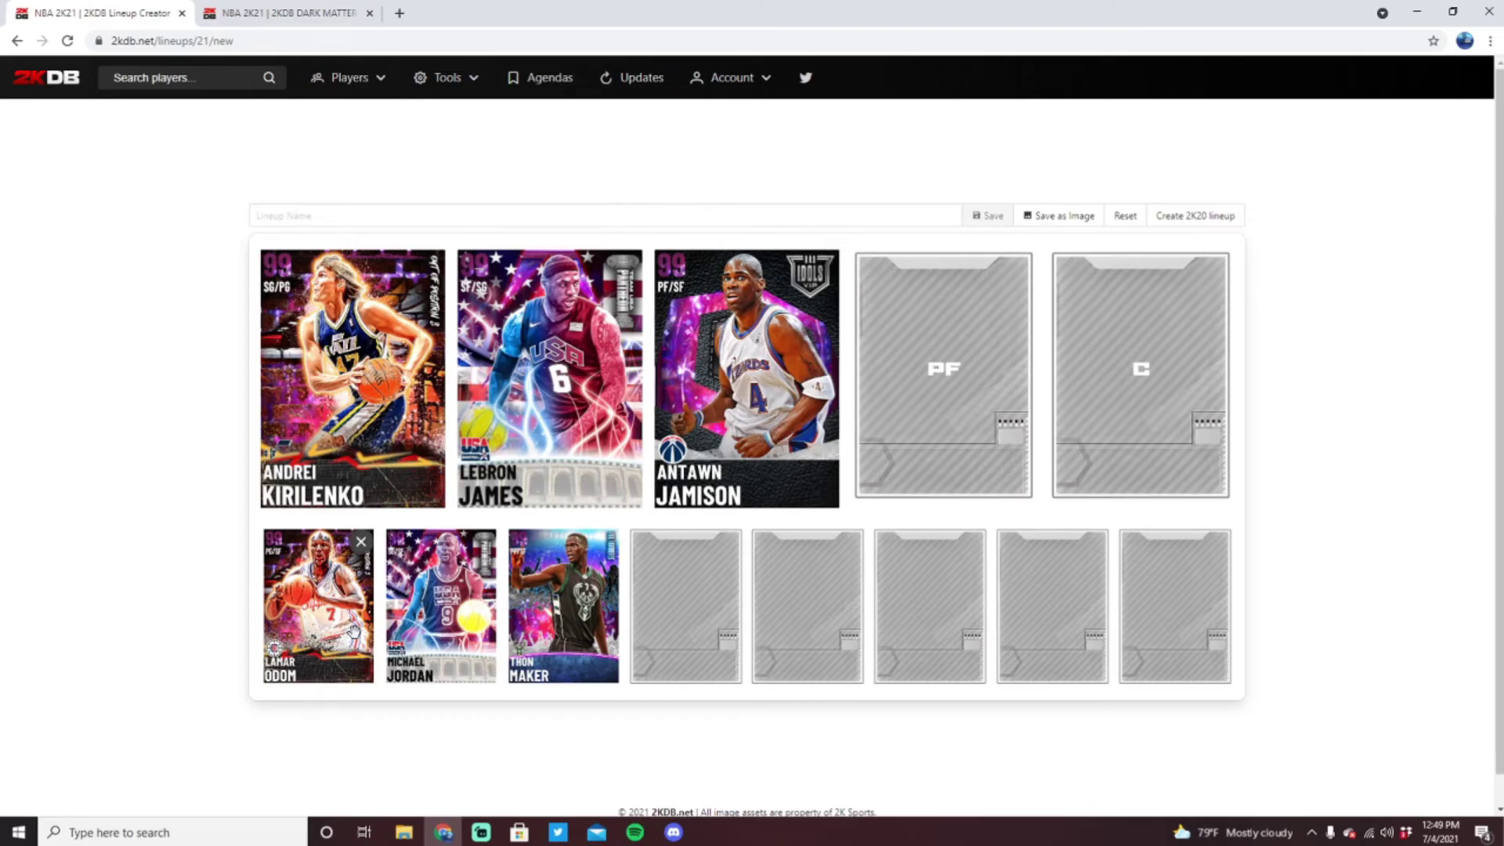
pyautogui.moveTo(318, 459)
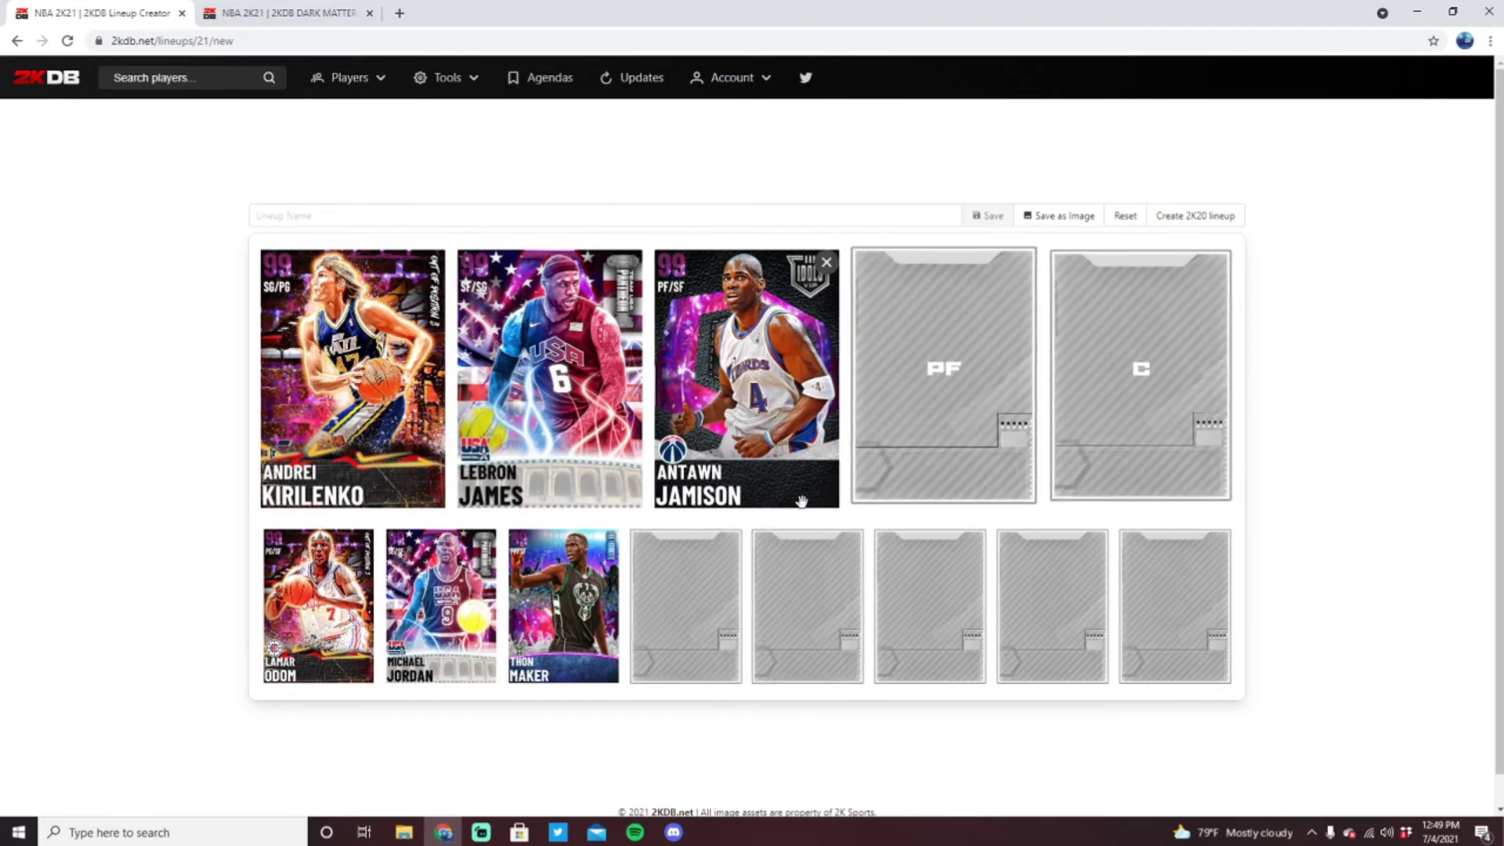
pyautogui.click(901, 445)
pyautogui.write('Chris')
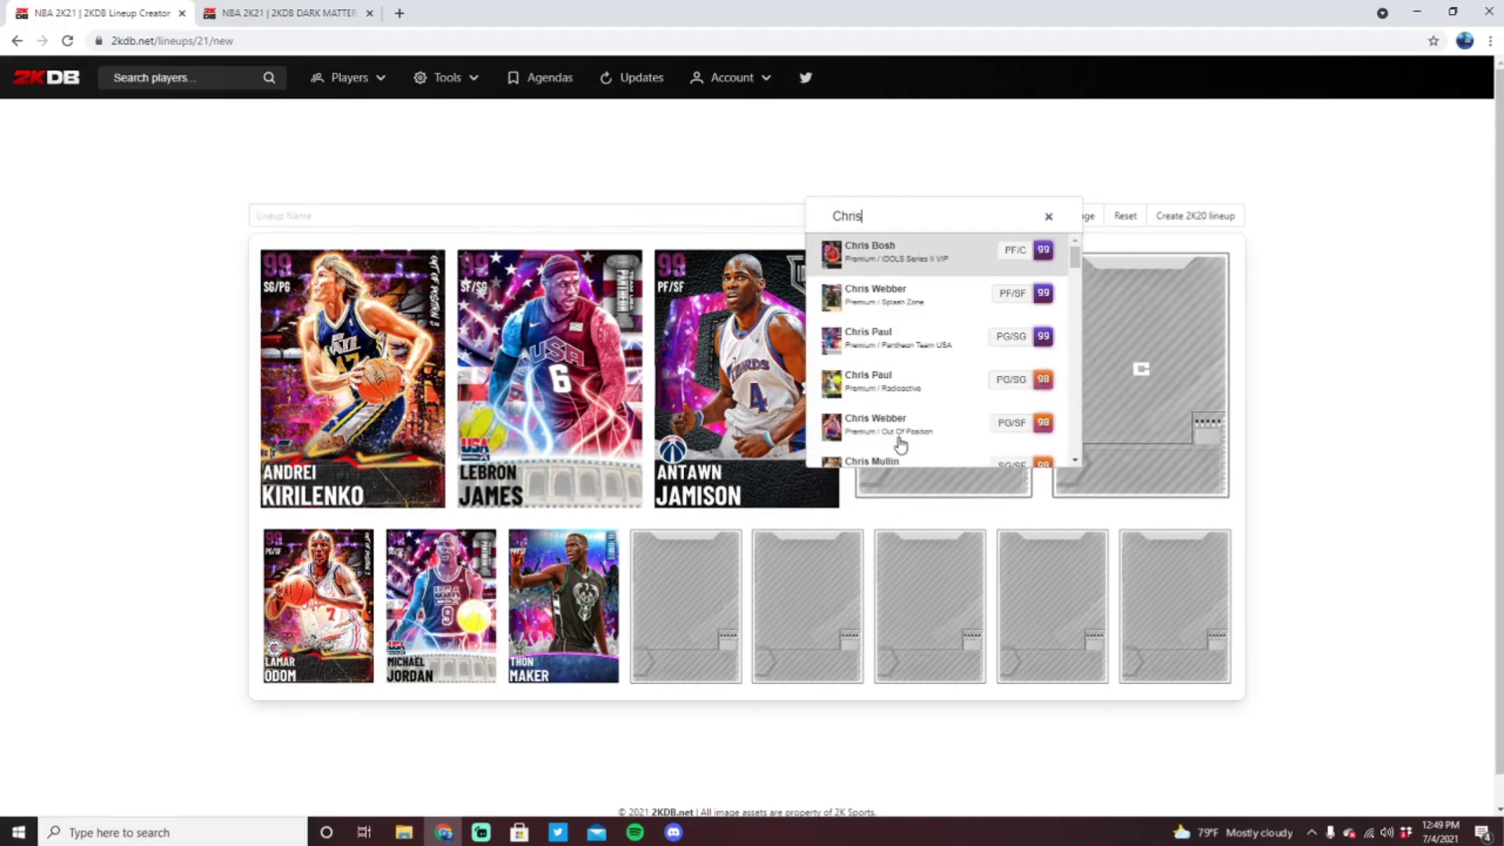
pyautogui.click(942, 306)
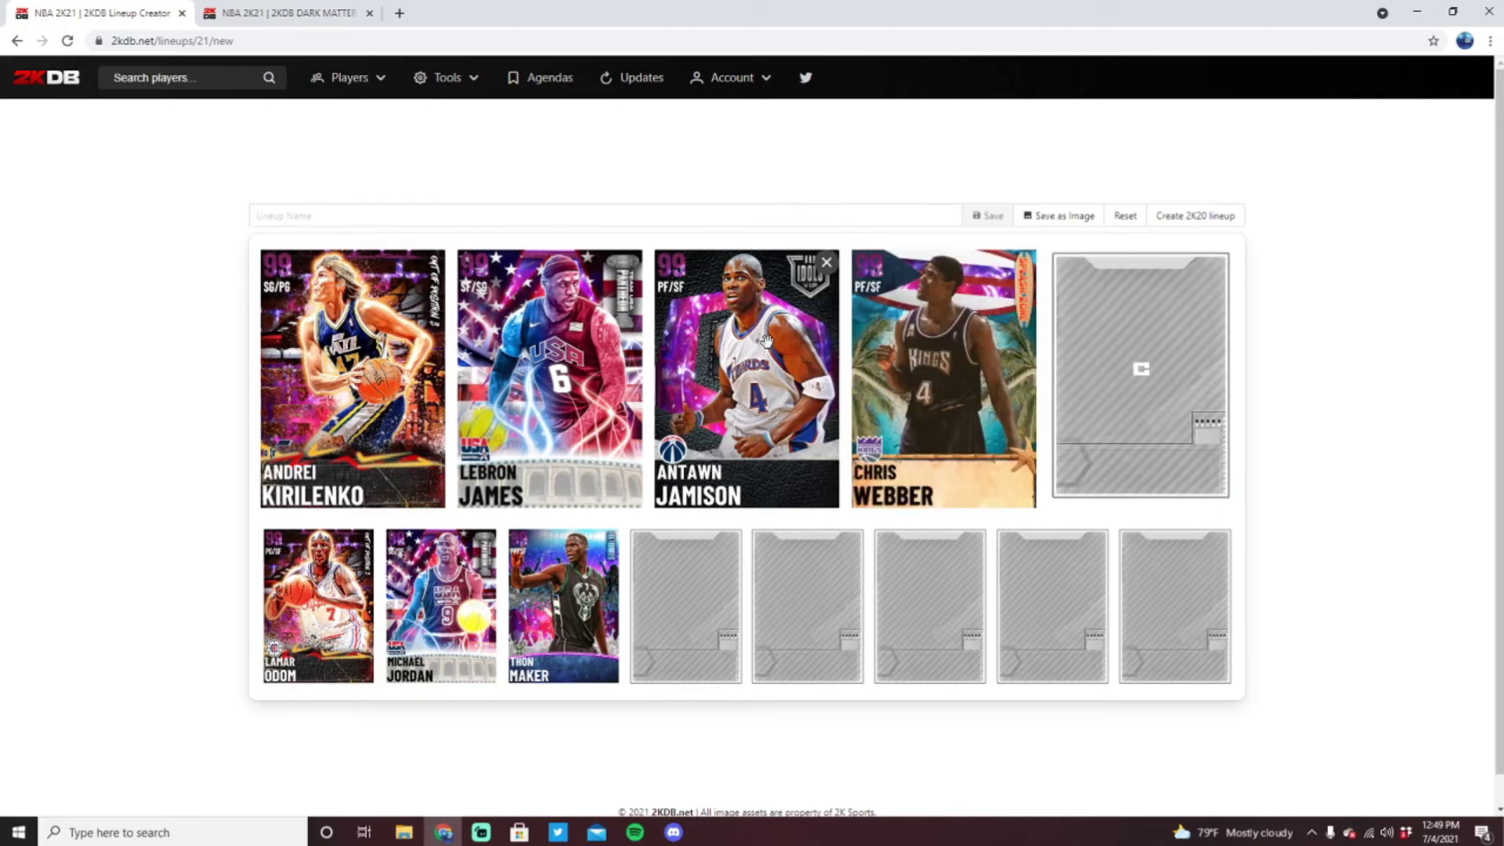
# Step: Look up Chris Webber in the player database and open his 99 overall Splash Zone card
pyautogui.click(308, 6)
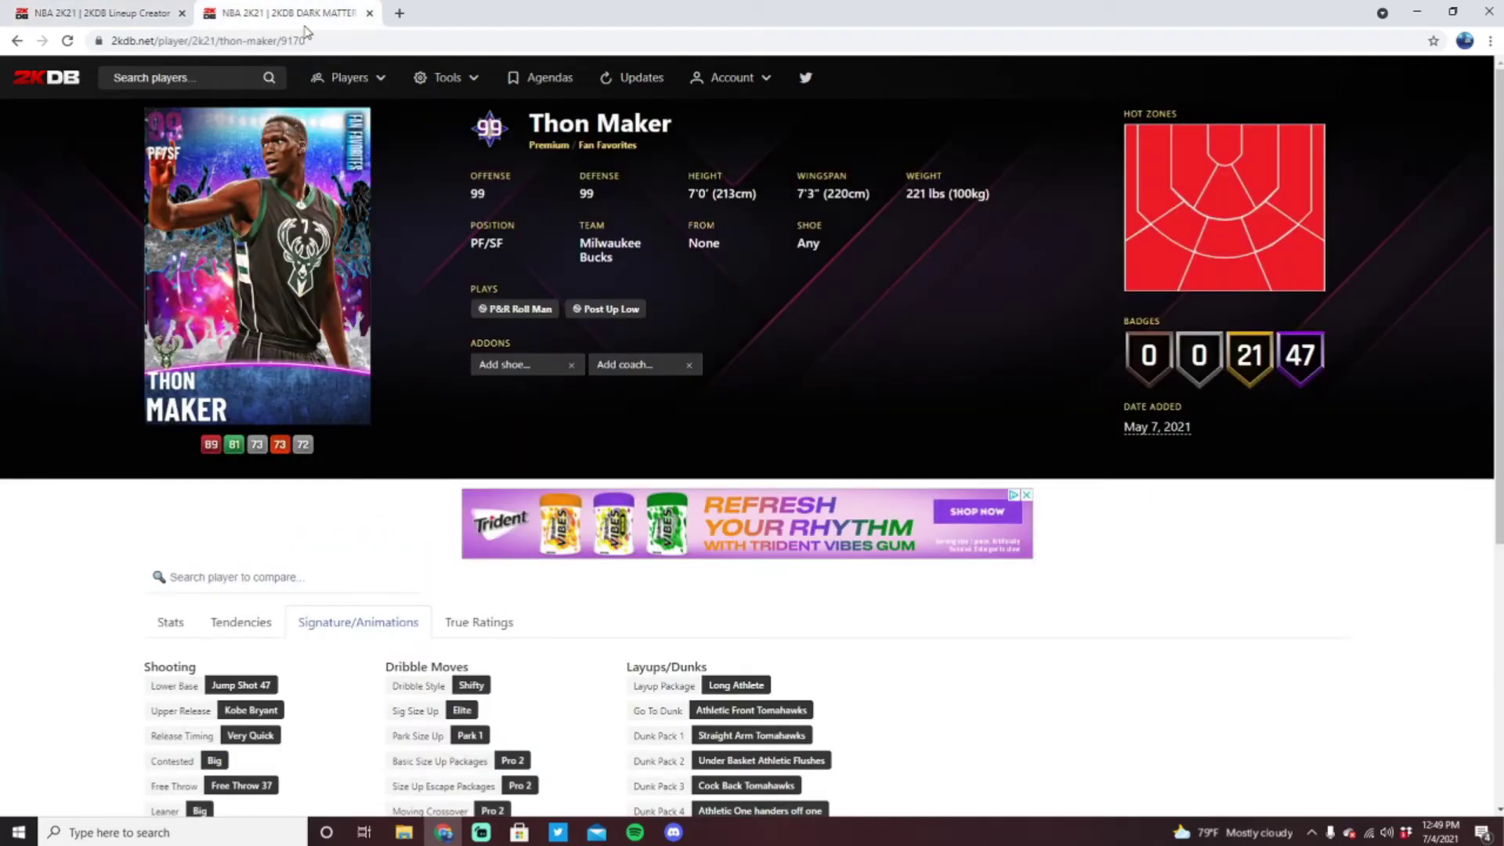
pyautogui.click(225, 72)
pyautogui.write('dhris')
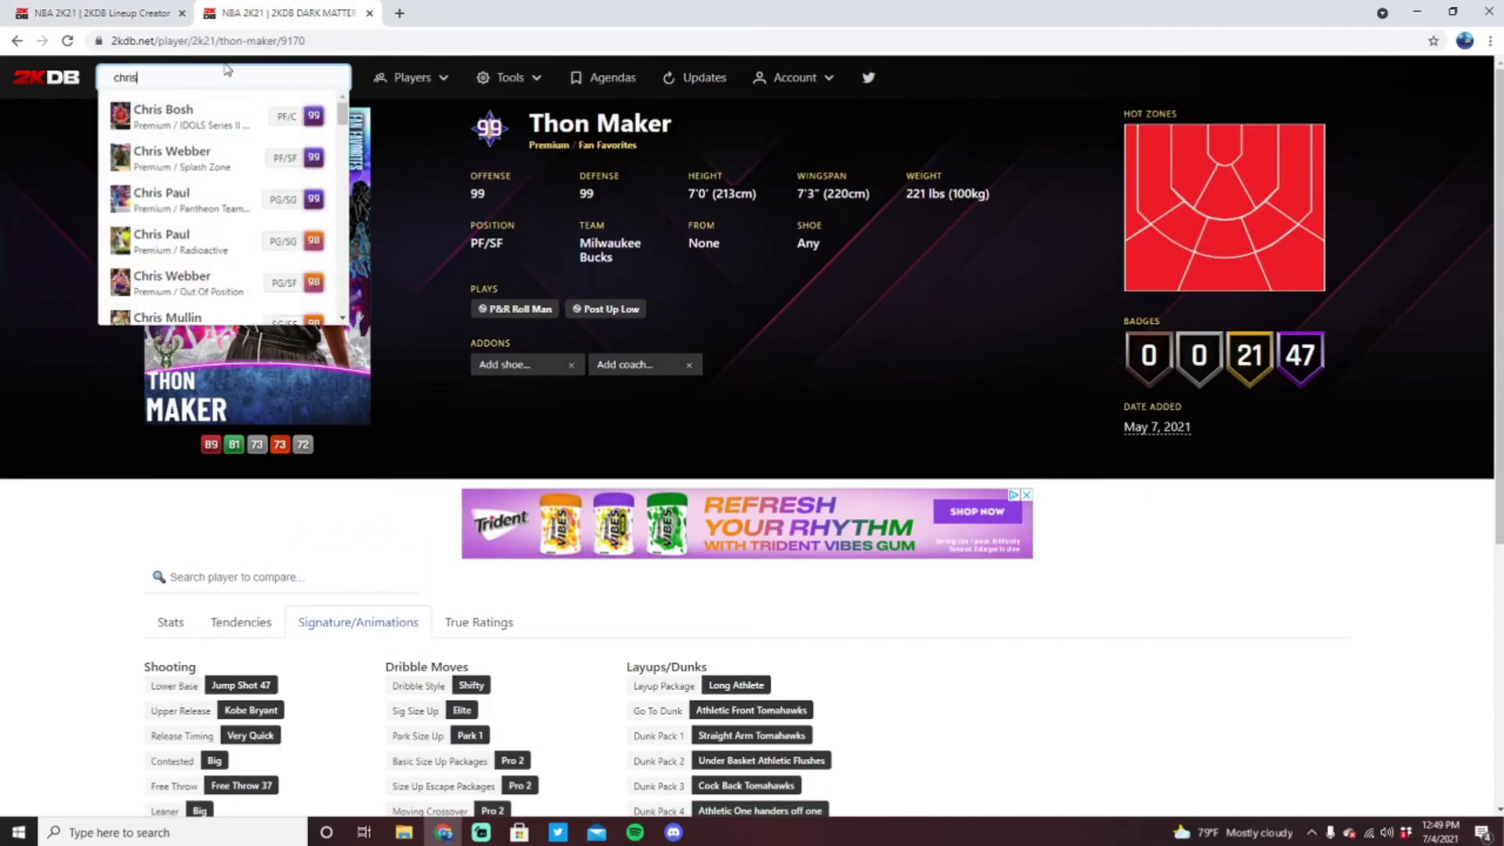
pyautogui.click(272, 160)
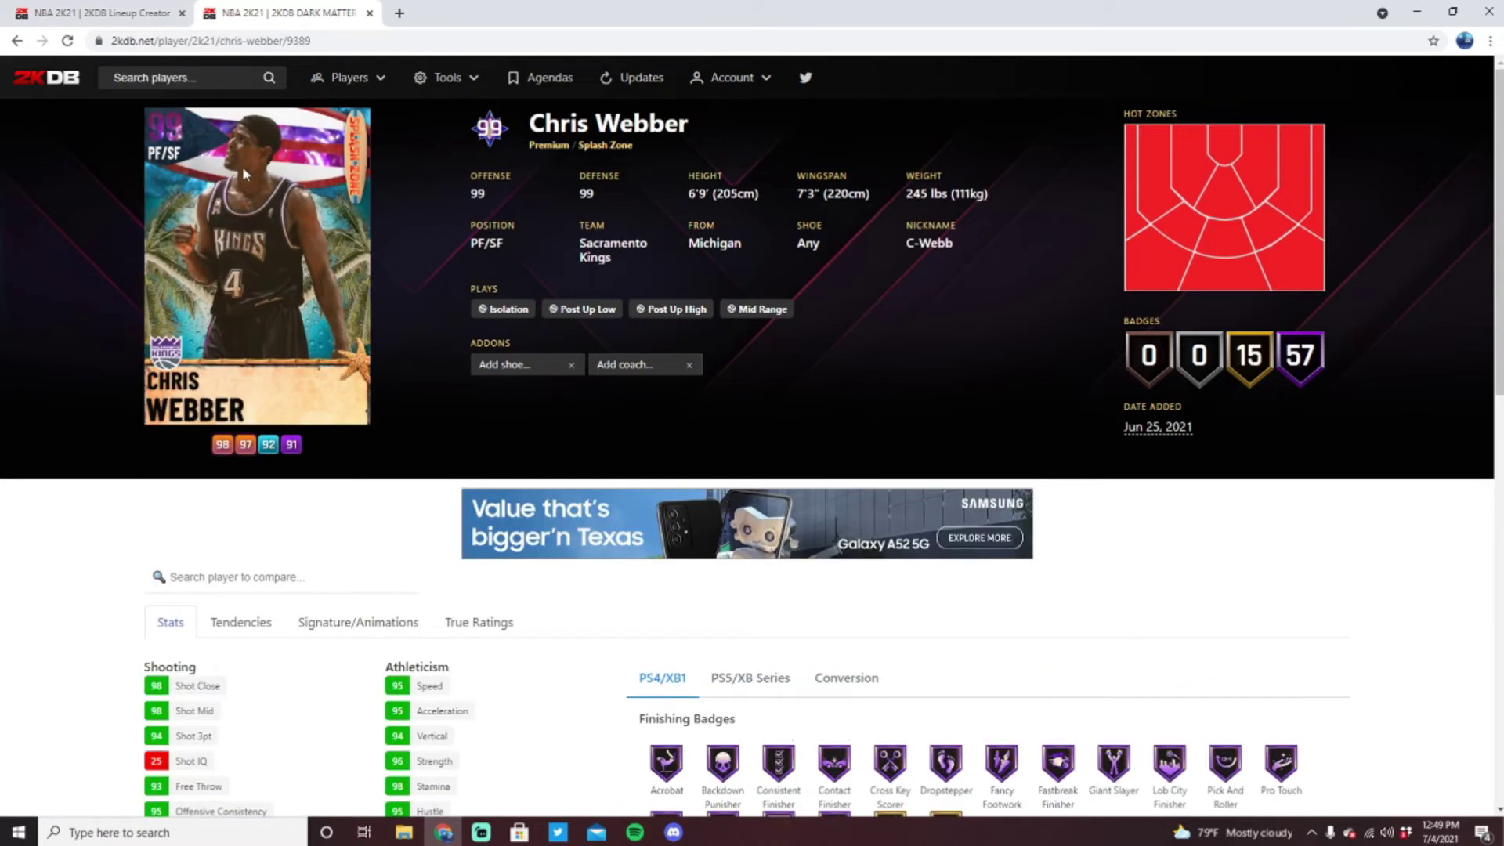
# Step: Examine Chris Webber's attribute stats and his finishing, shooting, playmaking and defensive badges
pyautogui.scroll(-7, 1238, 285)
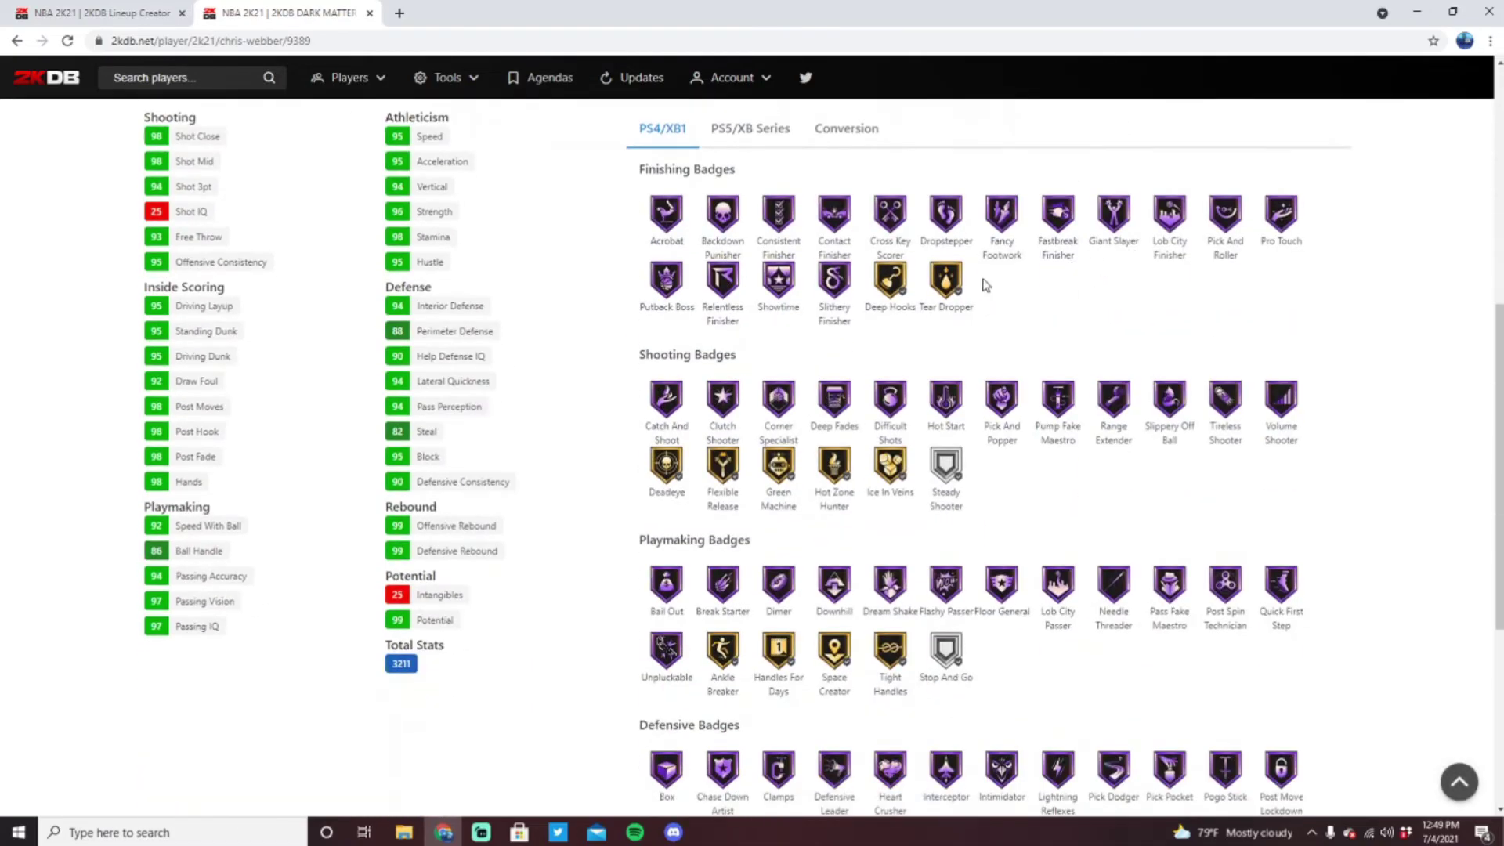
pyautogui.scroll(-2, 776, 352)
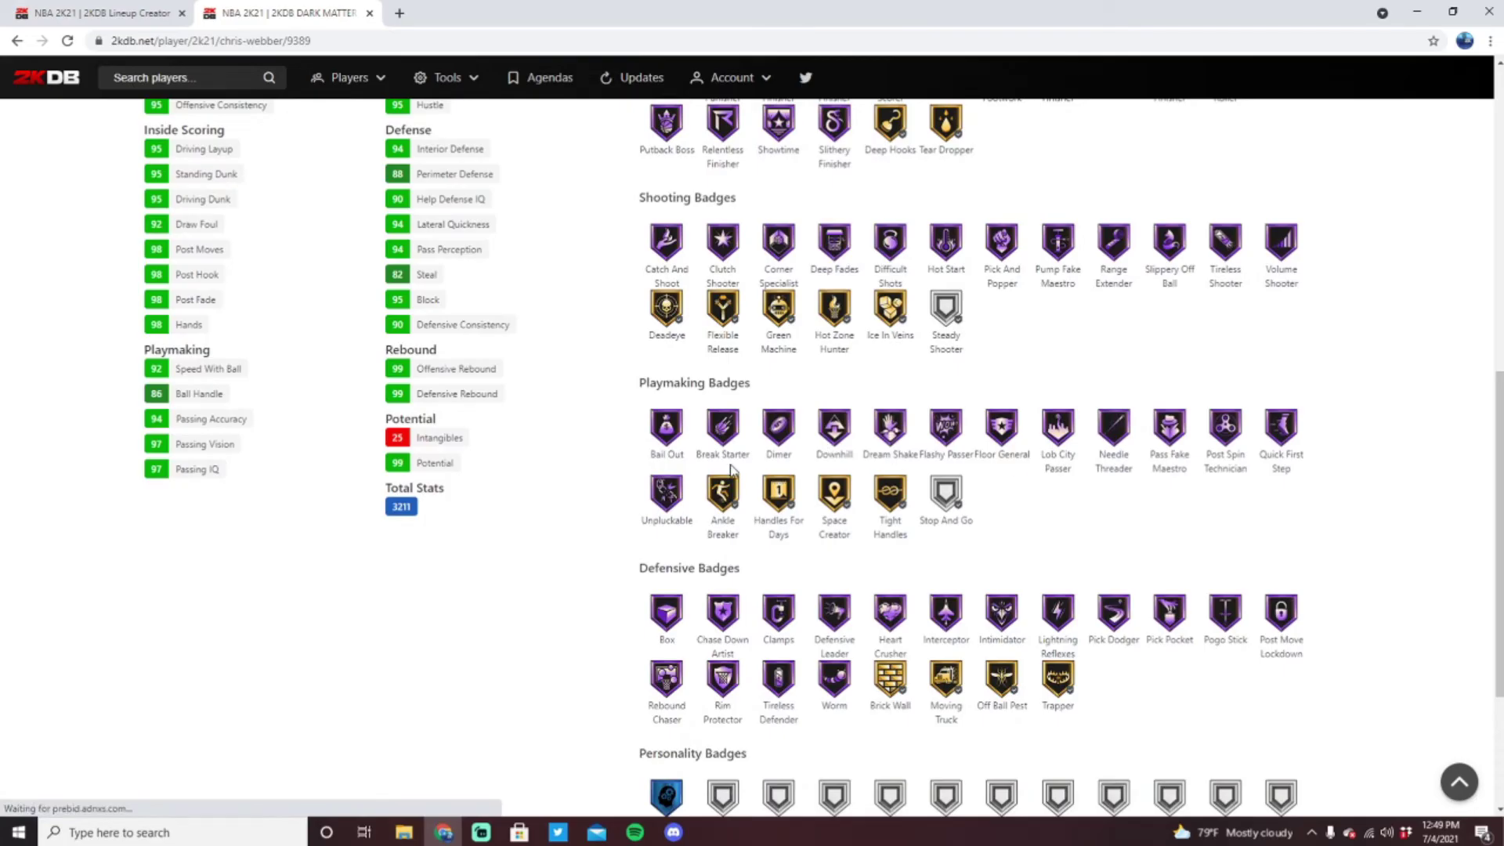
pyautogui.scroll(-1, 783, 540)
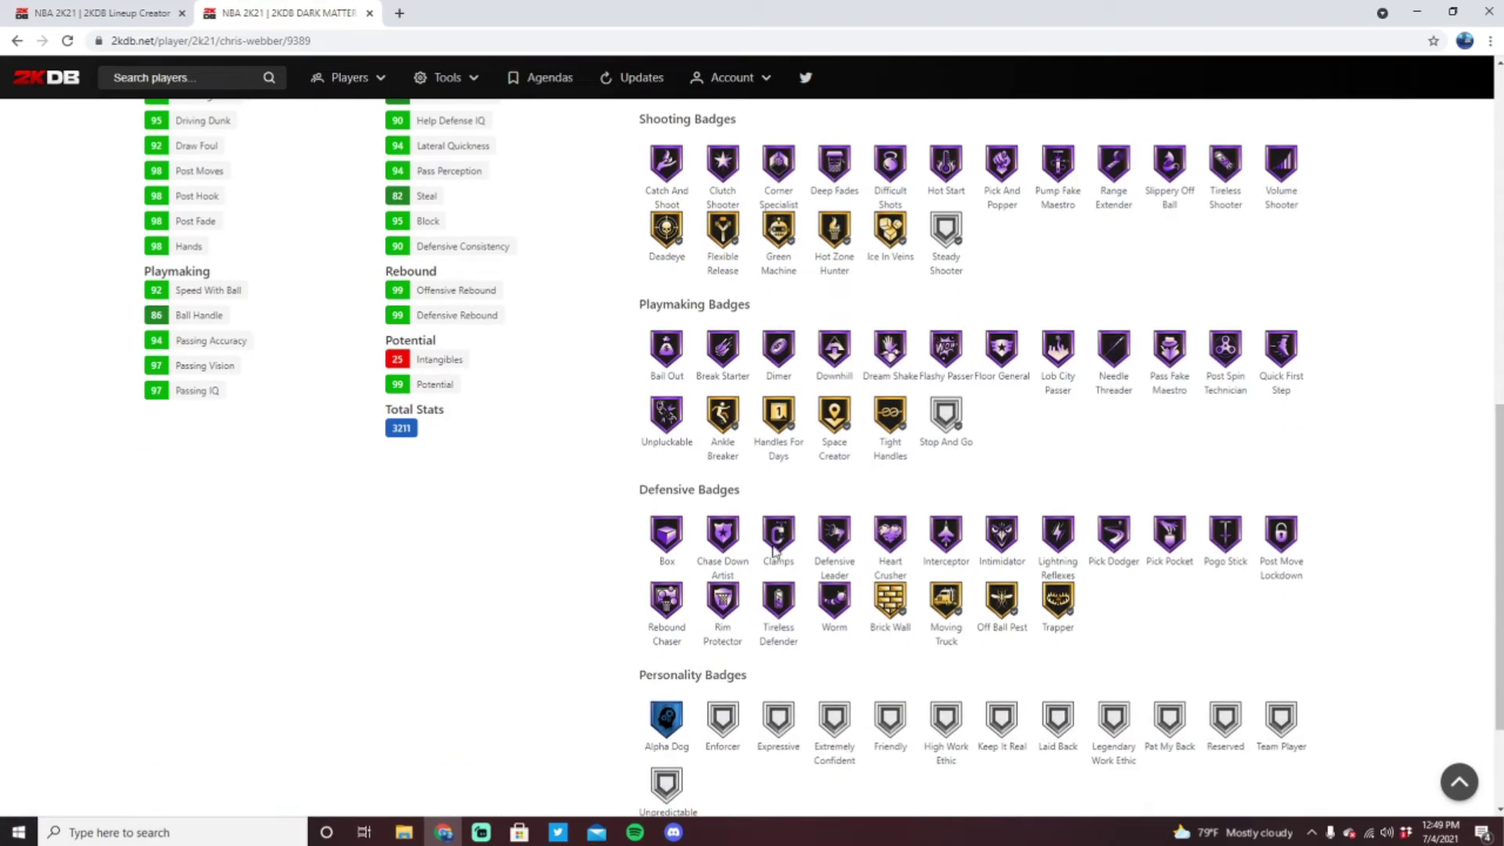
pyautogui.scroll(3, 128, 557)
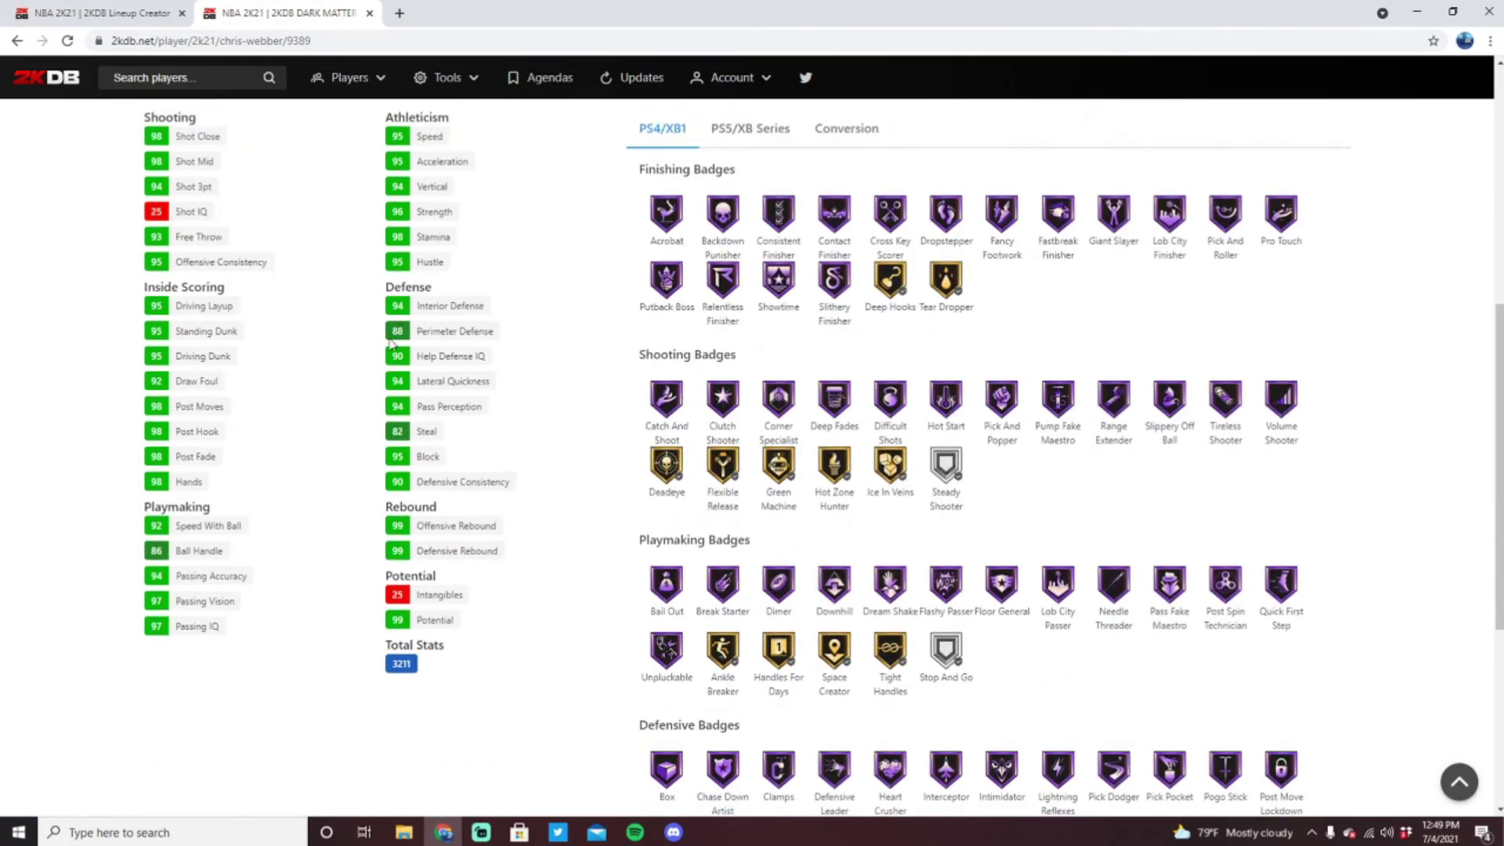
pyautogui.scroll(2, 202, 575)
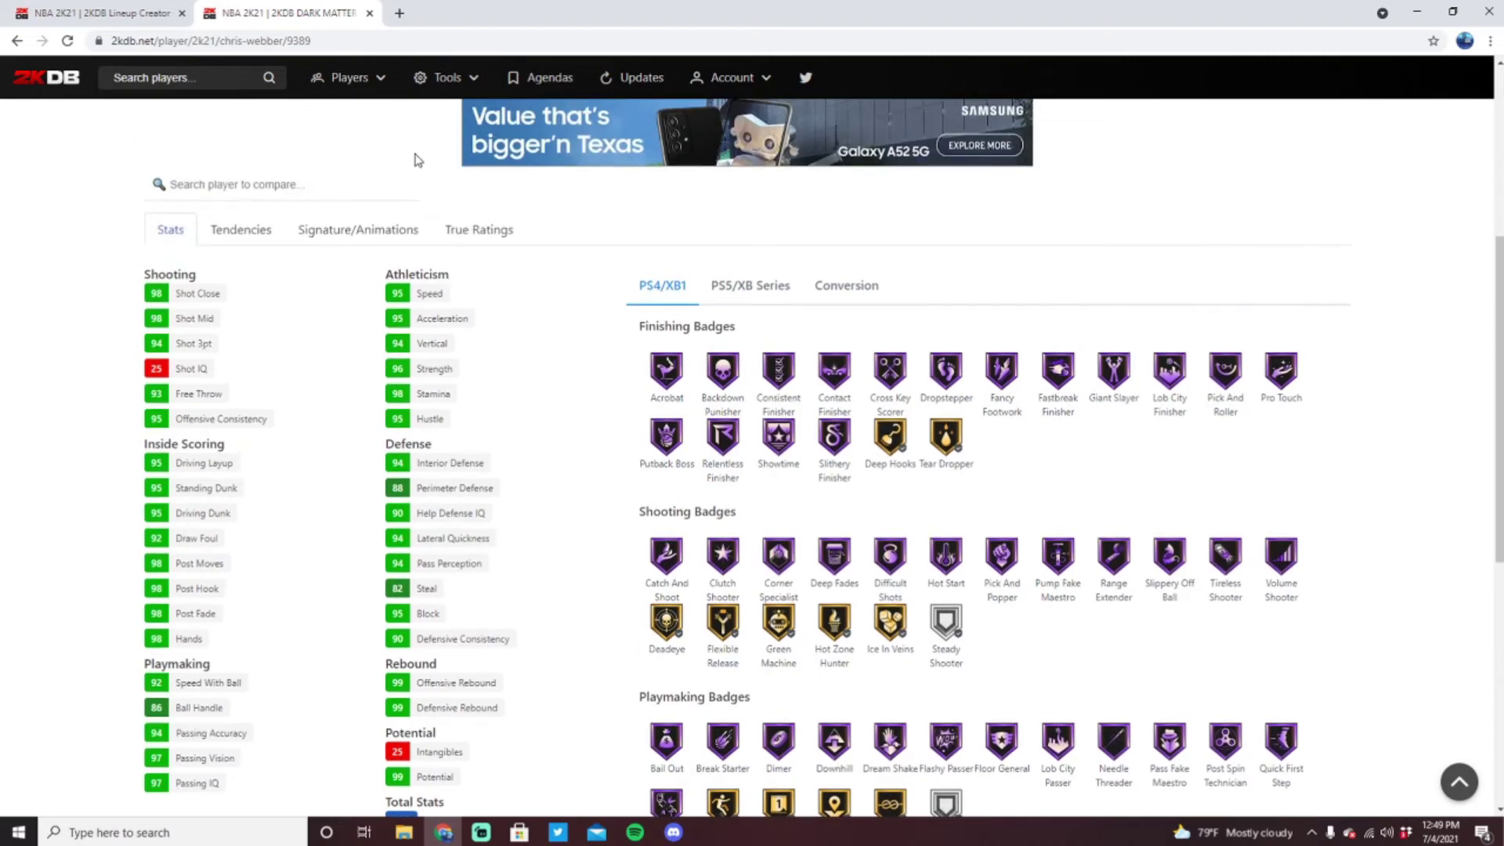
# Step: Review Chris Webber's signature animations and check which players share his Kemba Walker lower base
pyautogui.click(397, 234)
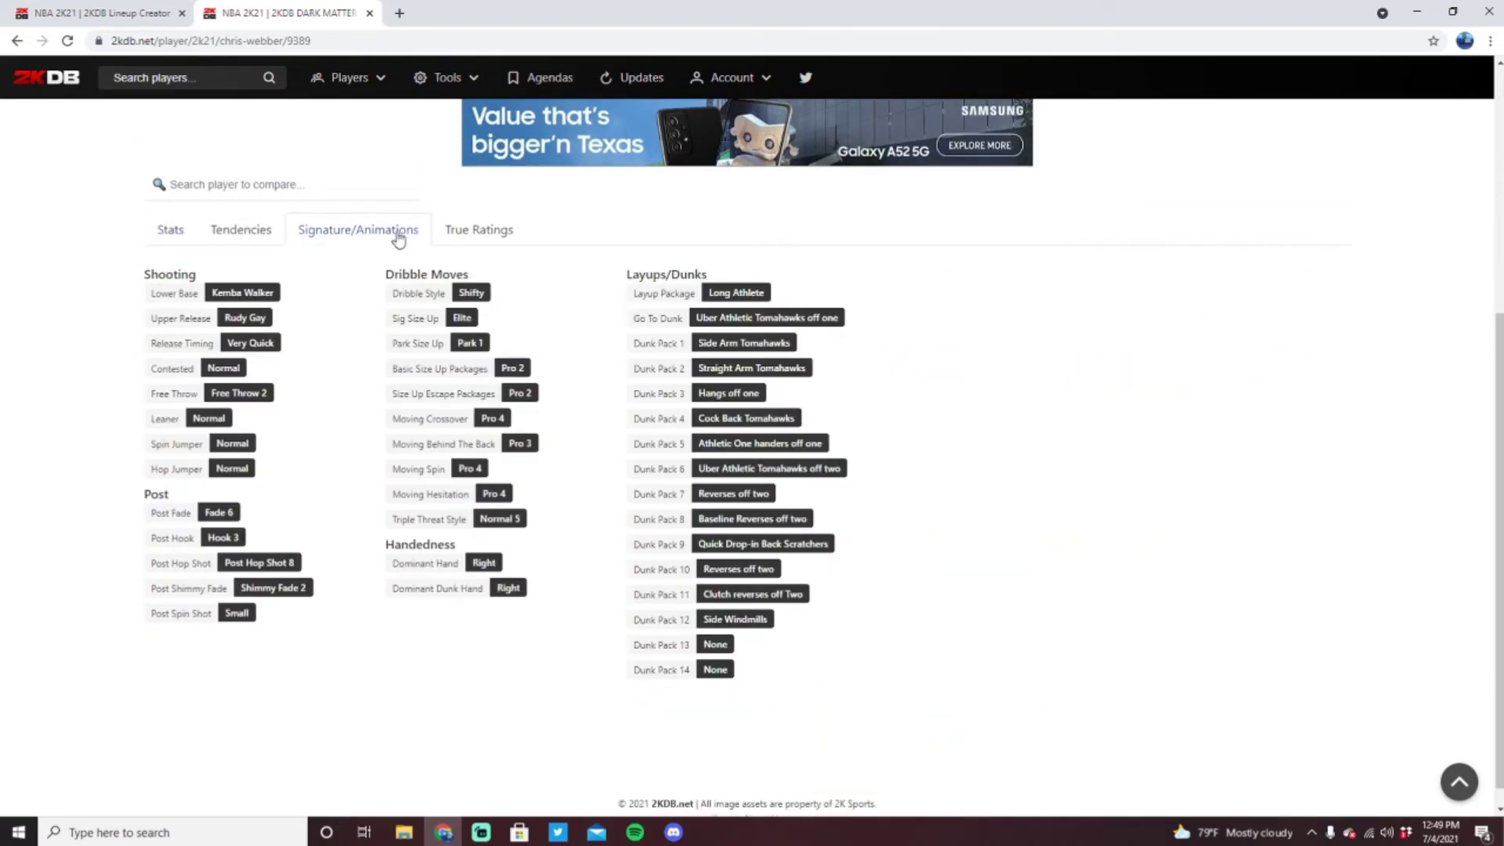
pyautogui.click(259, 301)
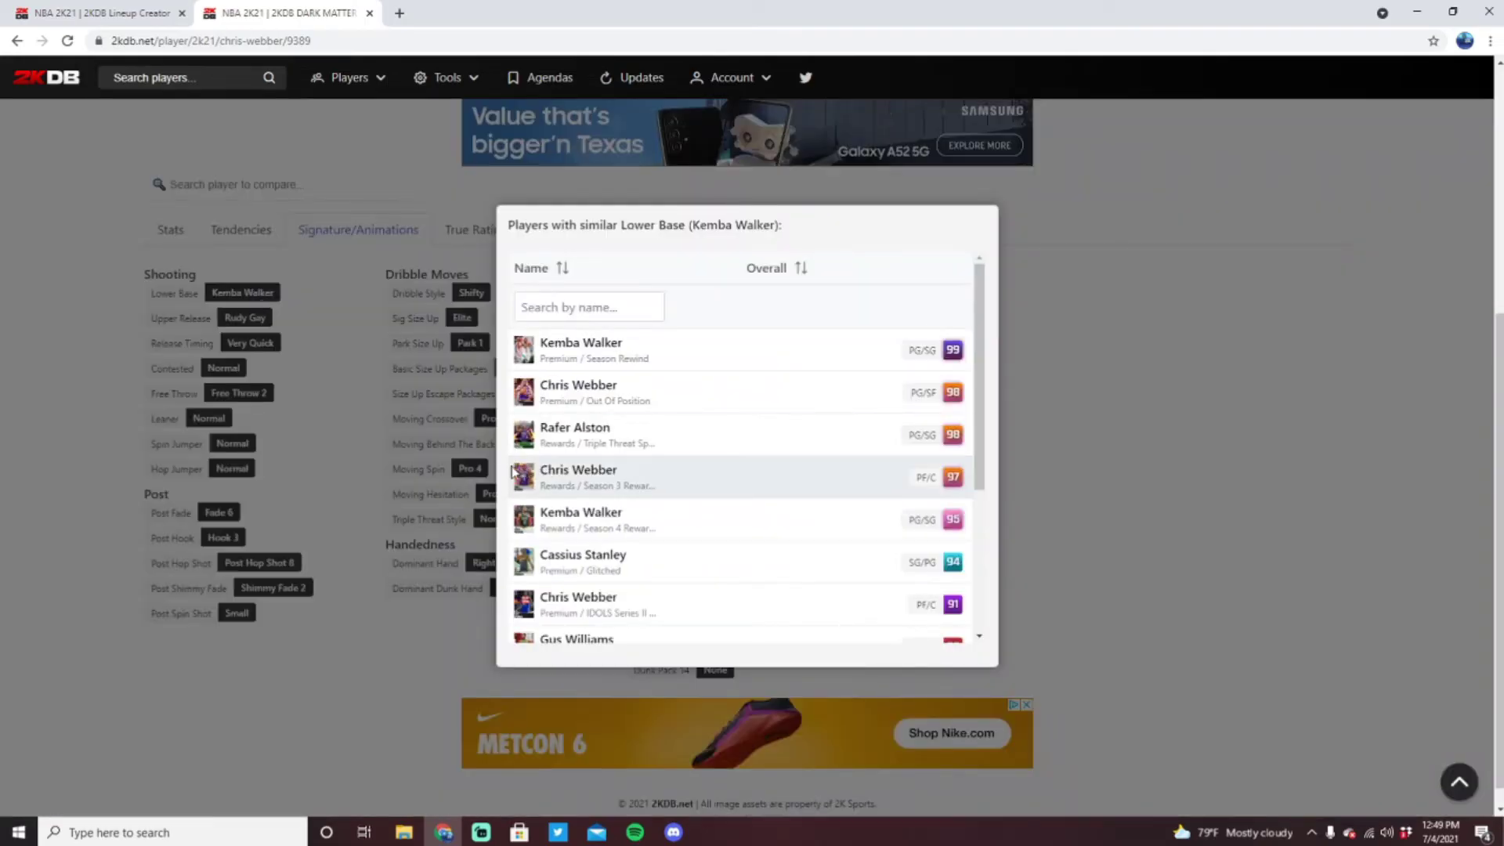
pyautogui.click(476, 475)
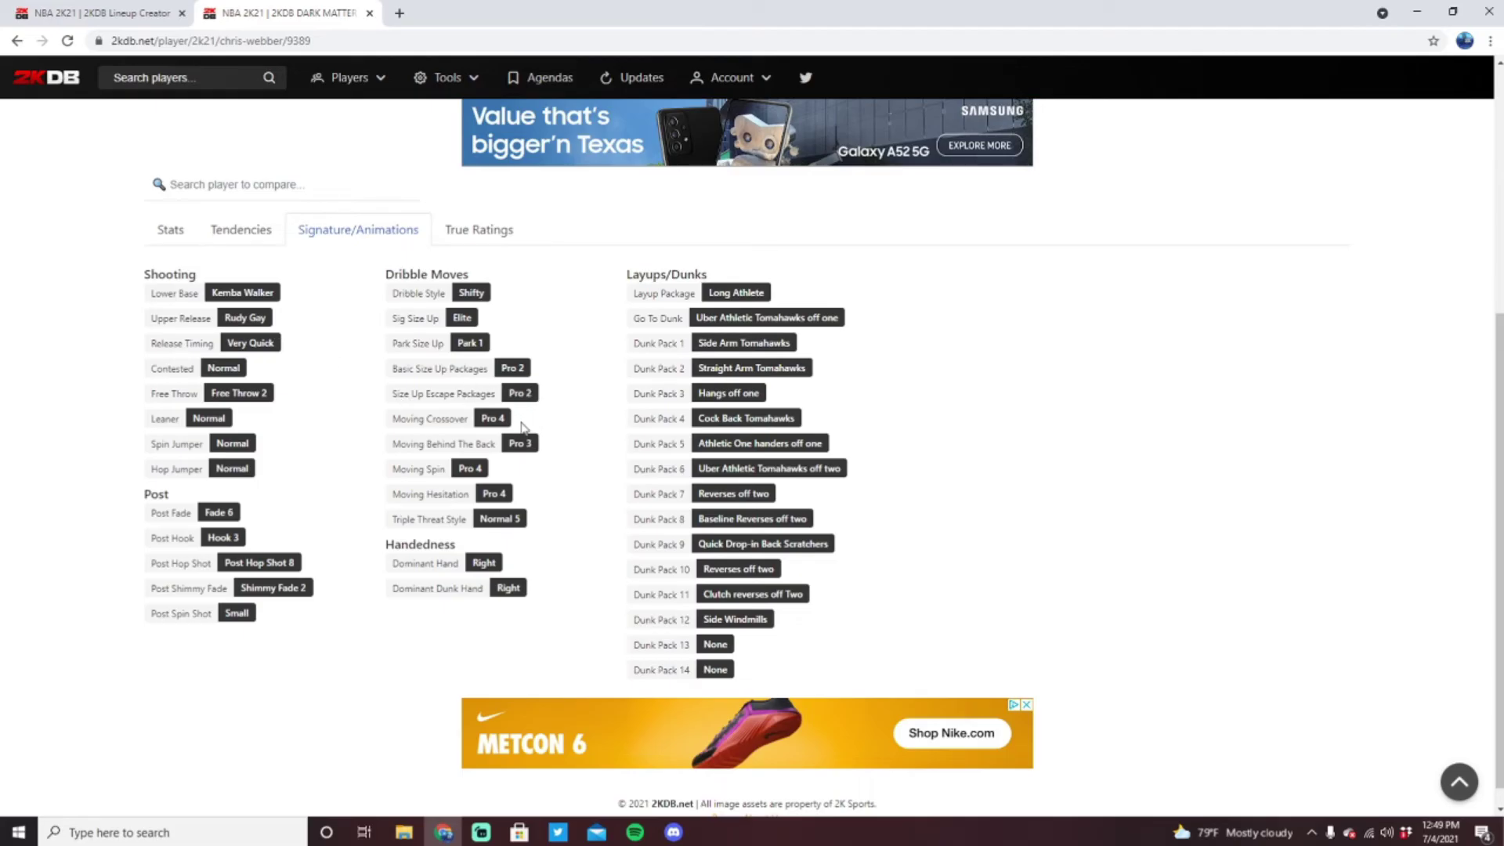
pyautogui.scroll(3, 167, 534)
pyautogui.scroll(3, 168, 533)
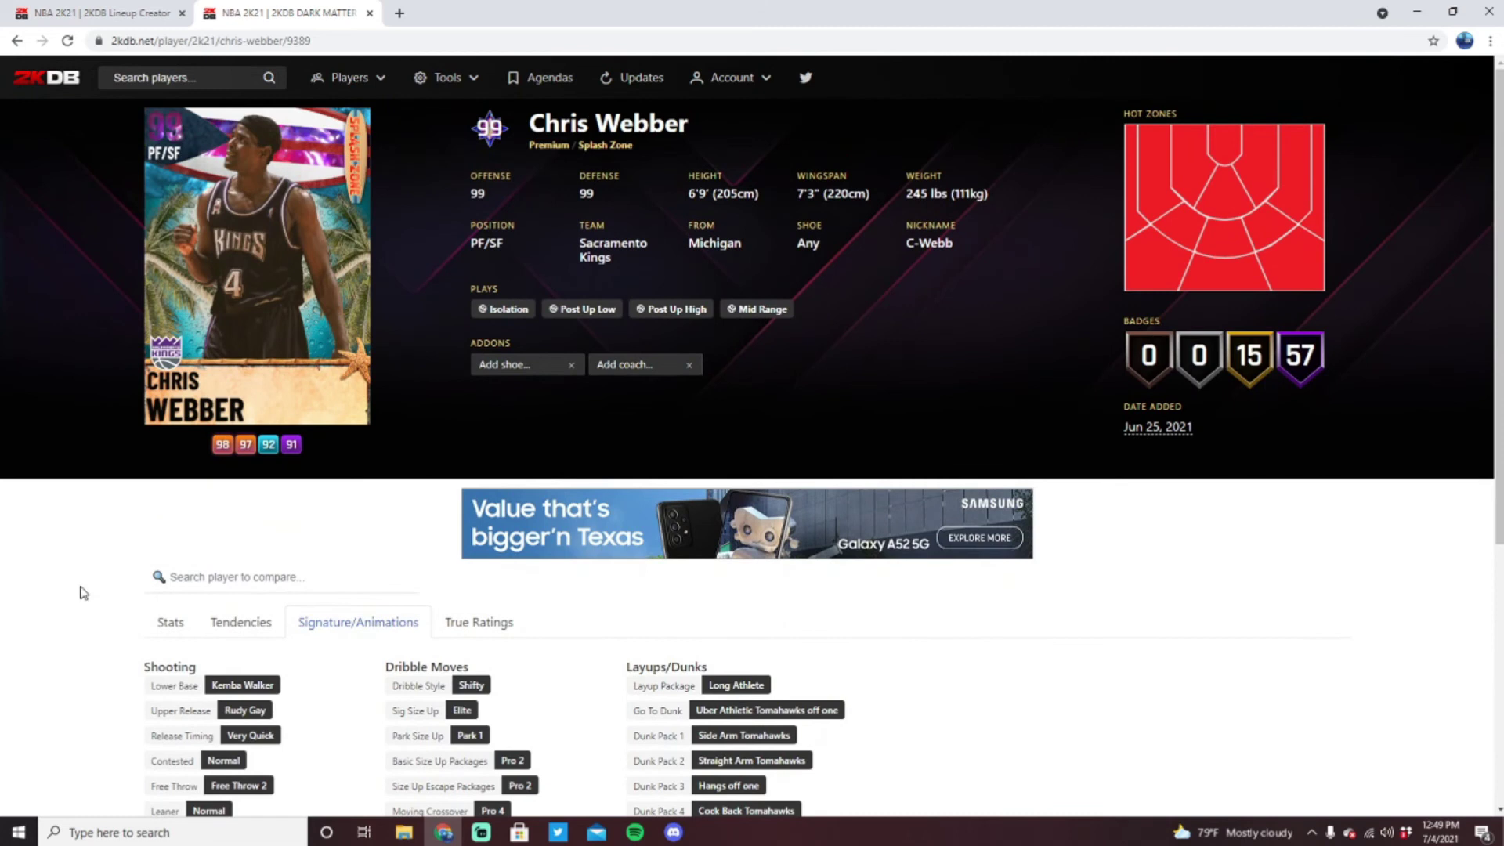
# Step: Return to the lineup and add the 99 overall Season Rewind Bam Adebayo card to the fourth bench slot
pyautogui.click(59, 13)
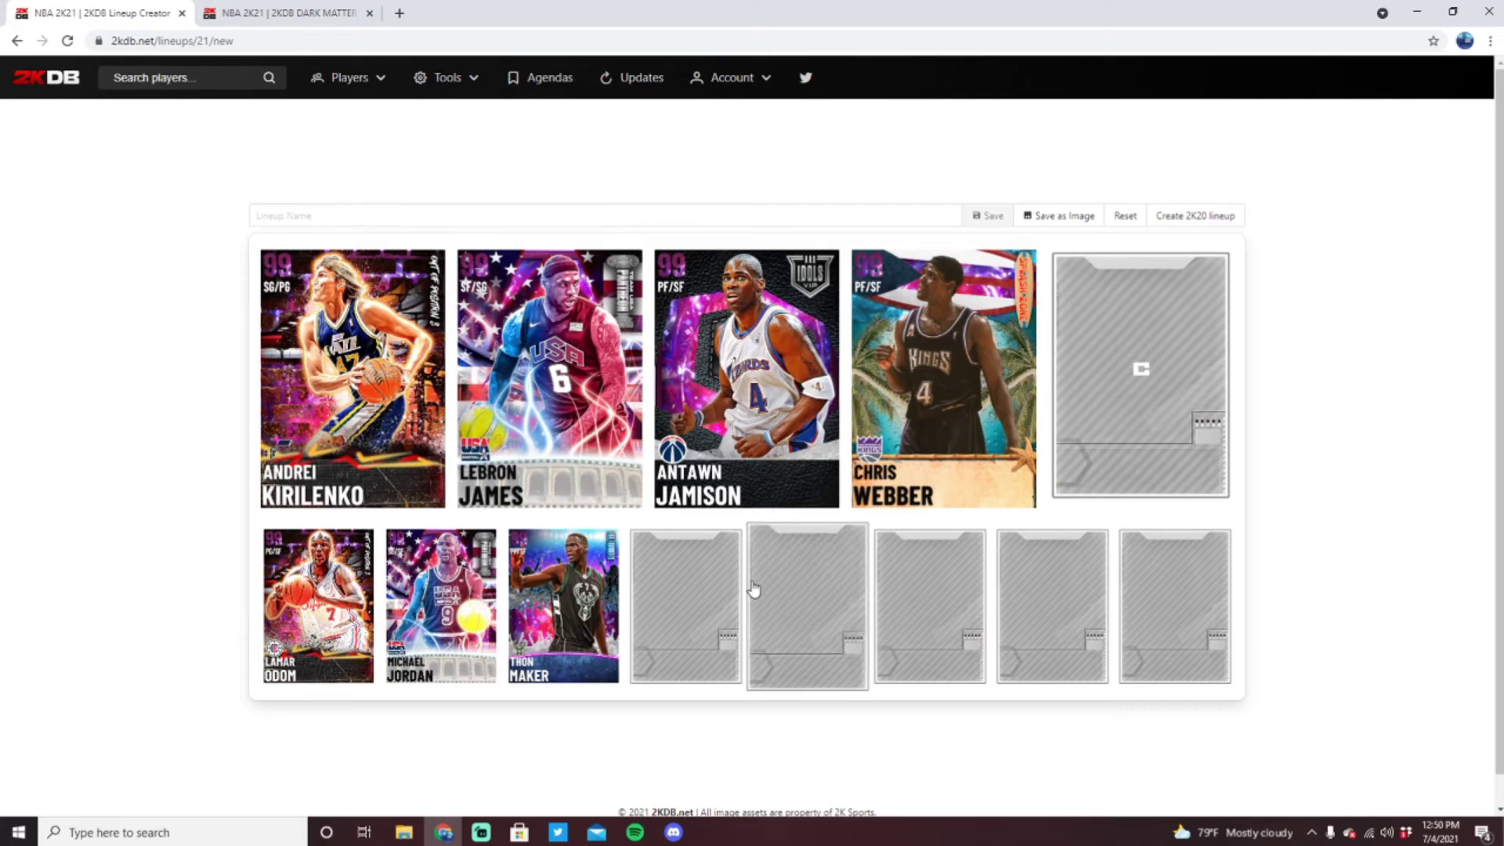
pyautogui.click(724, 590)
pyautogui.write('bam a')
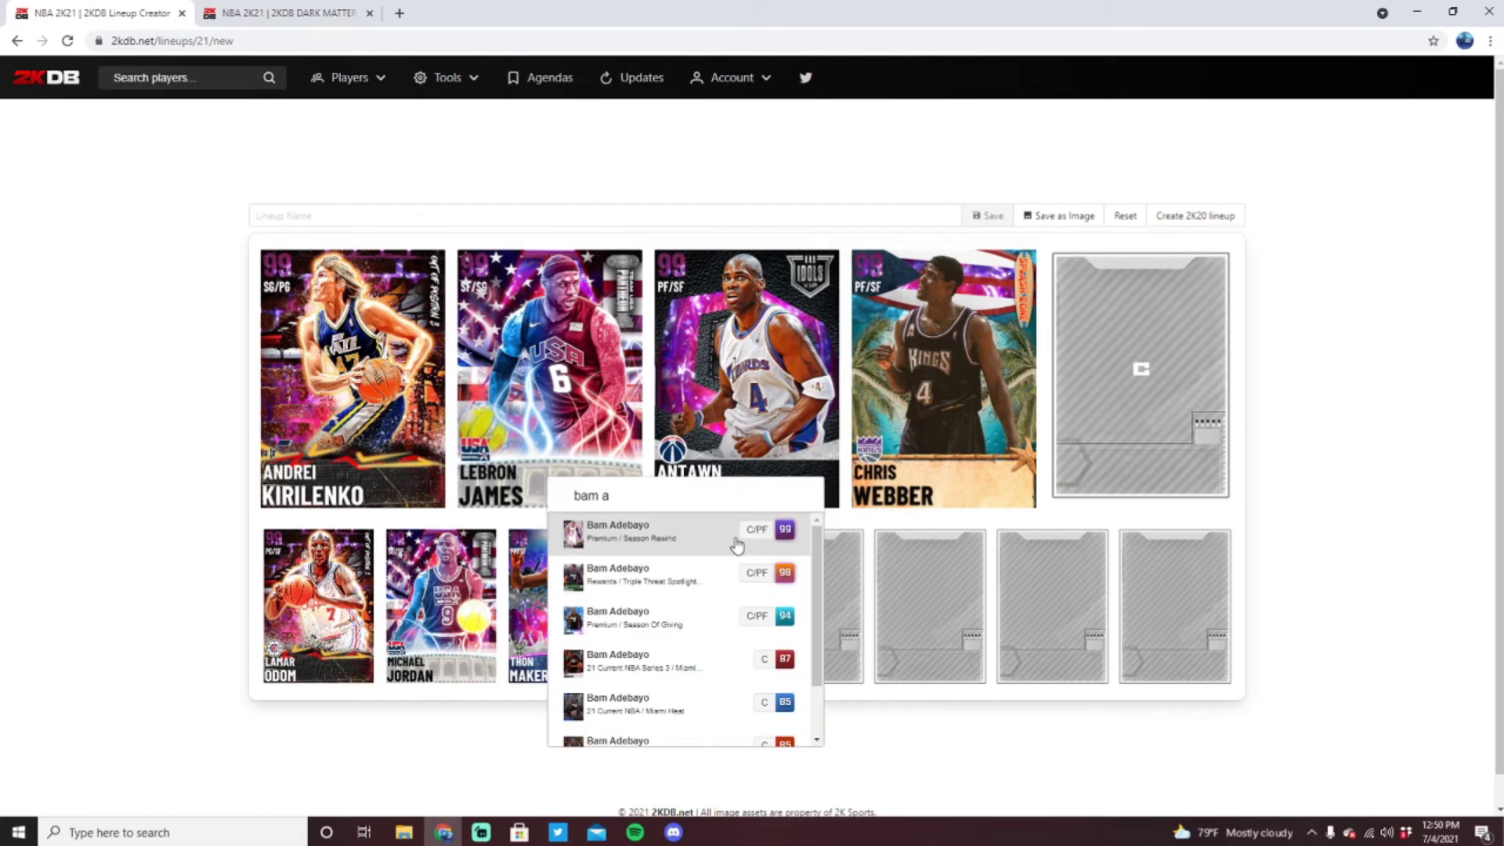
pyautogui.click(735, 539)
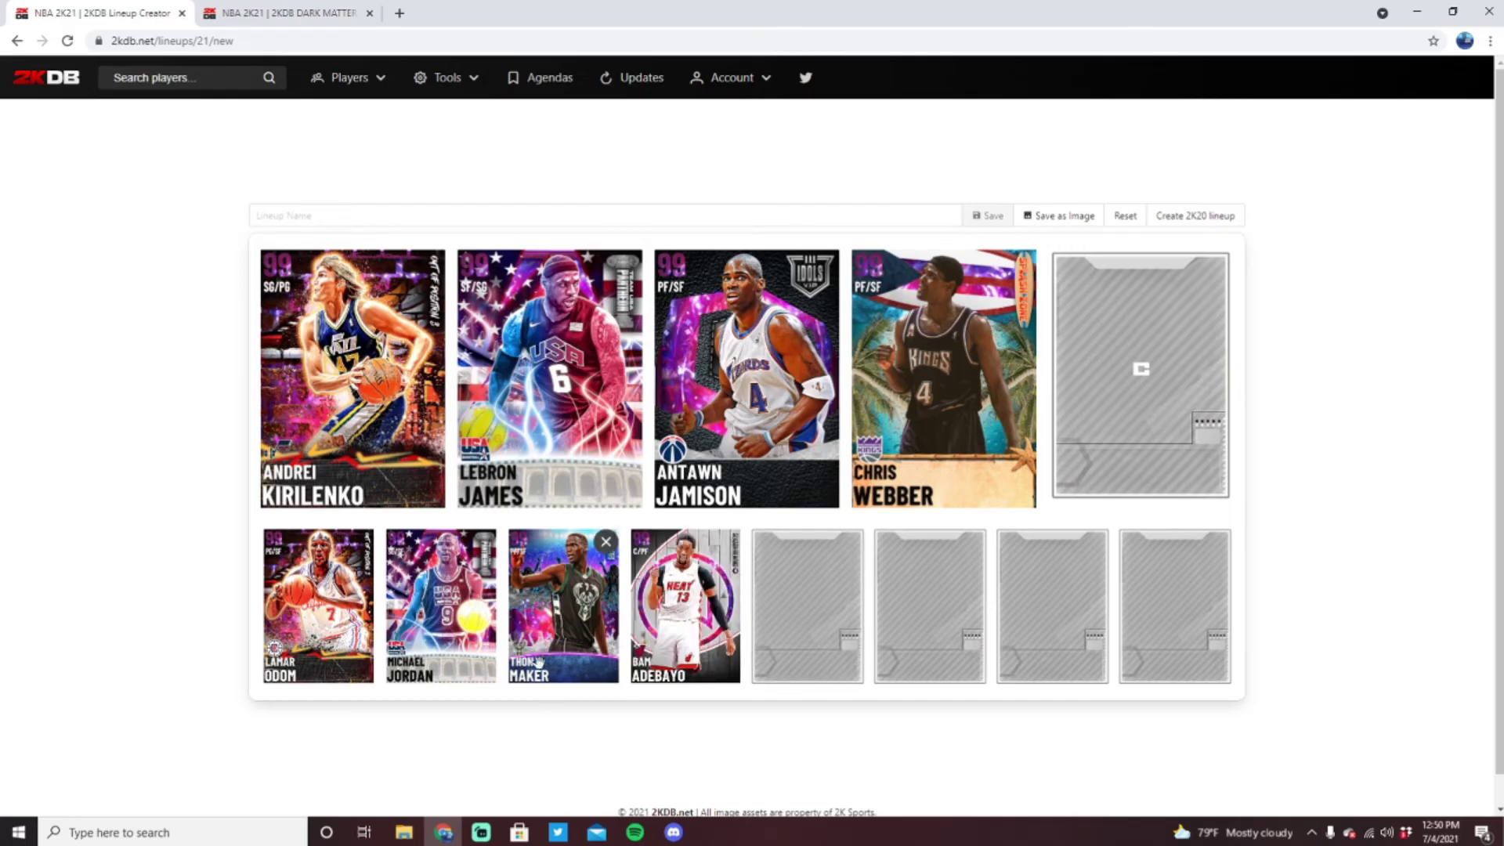
# Step: Look up Bam Adebayo in the player database and open his 99 overall Season Rewind card
pyautogui.click(281, 8)
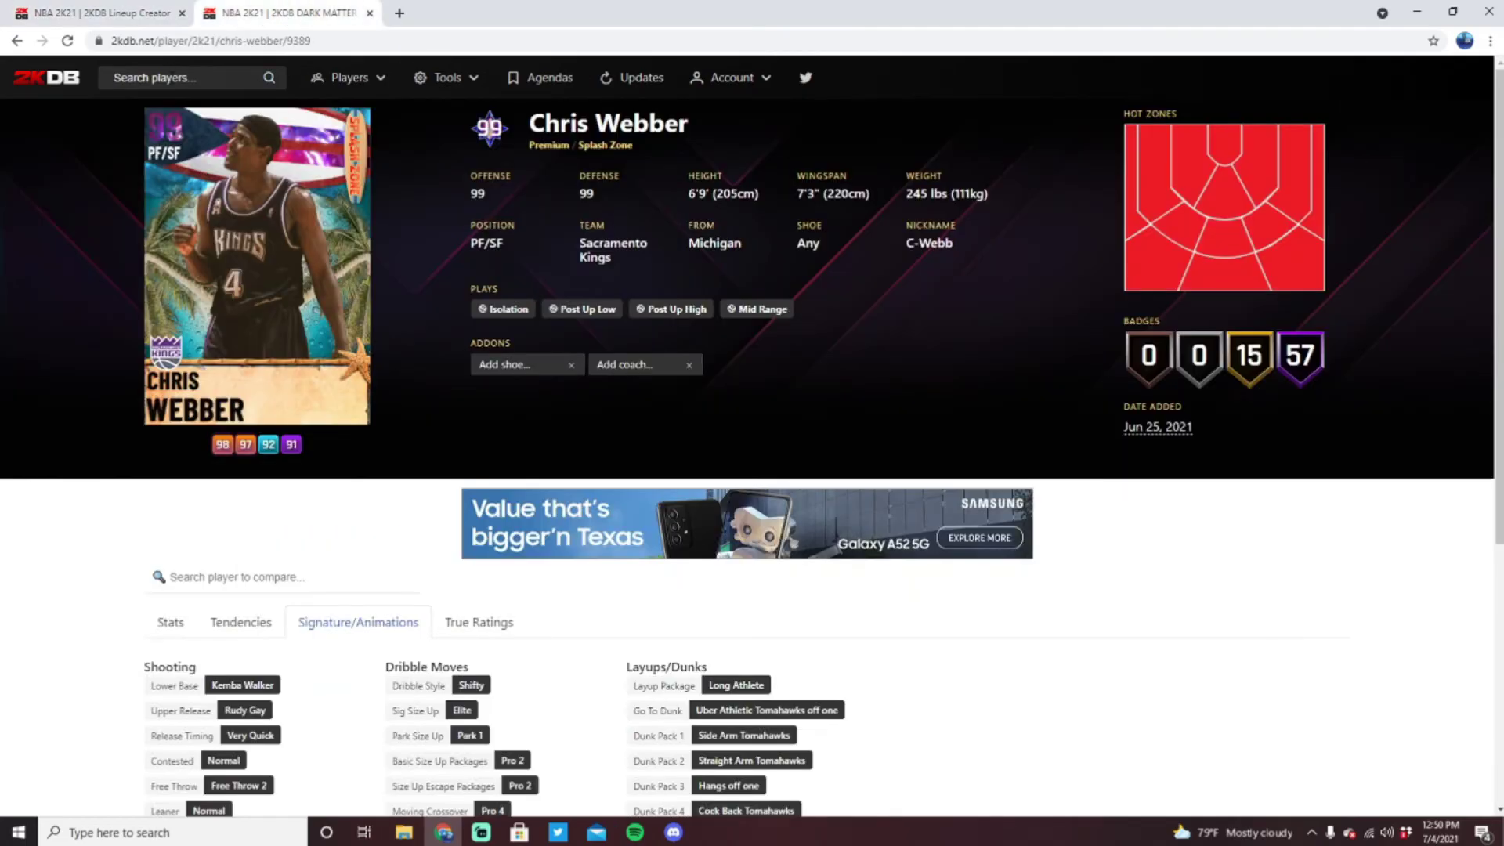
pyautogui.click(172, 82)
pyautogui.write('bam')
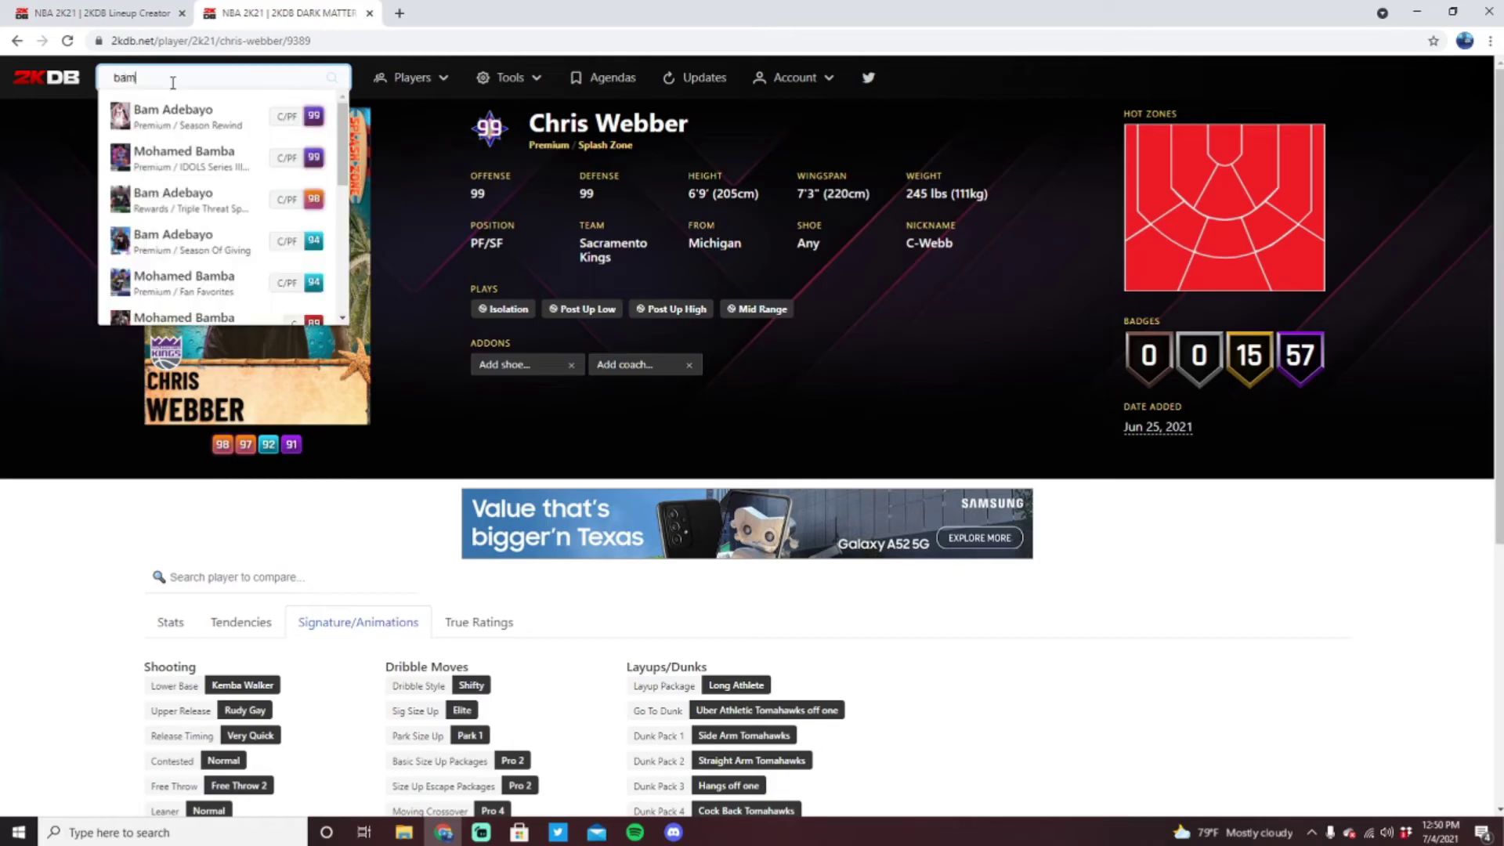
pyautogui.click(182, 108)
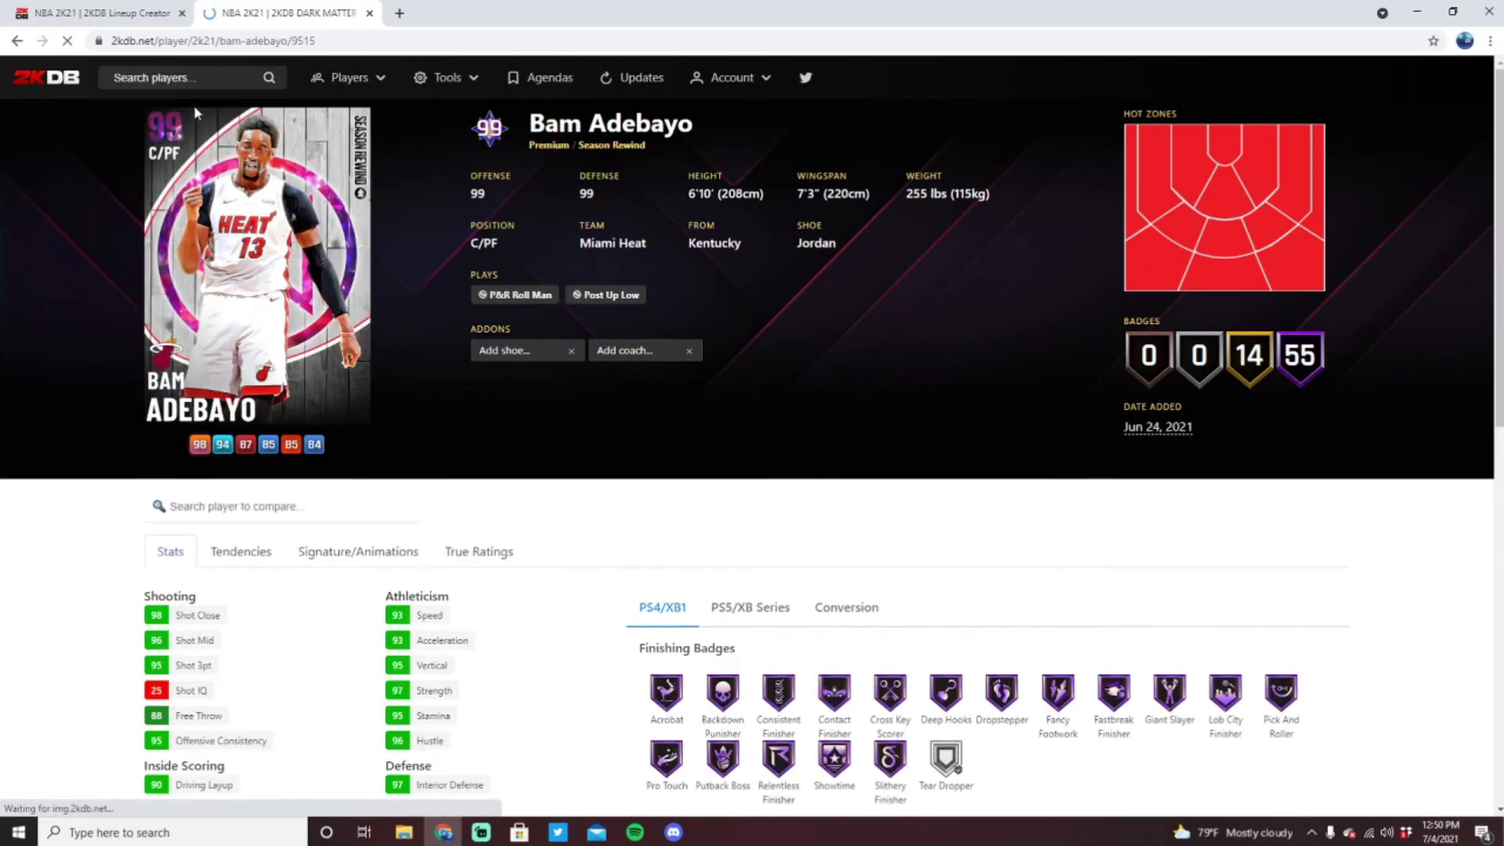
pyautogui.click(87, 12)
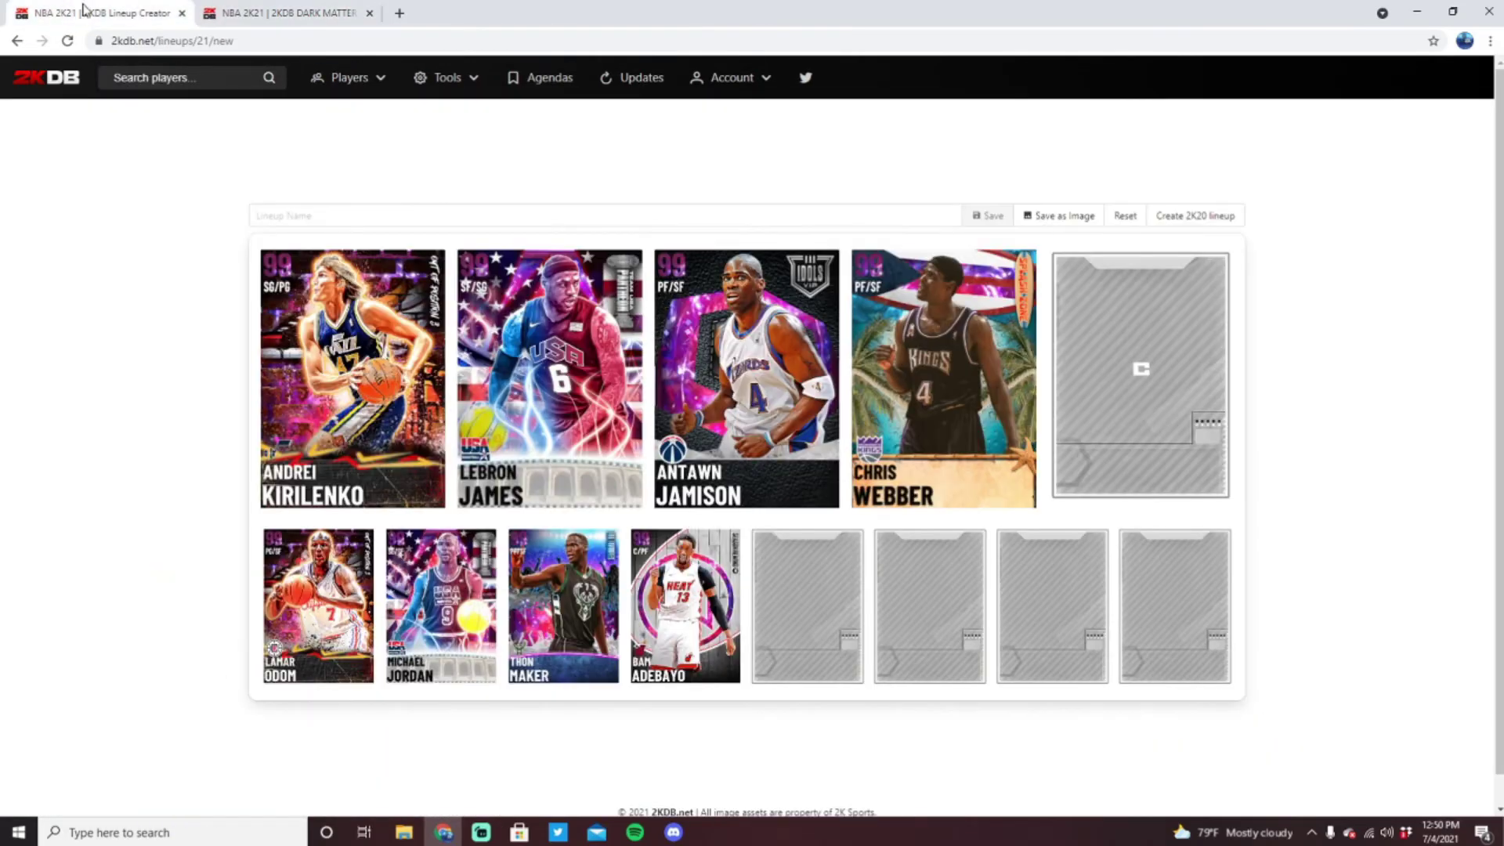
pyautogui.click(351, 11)
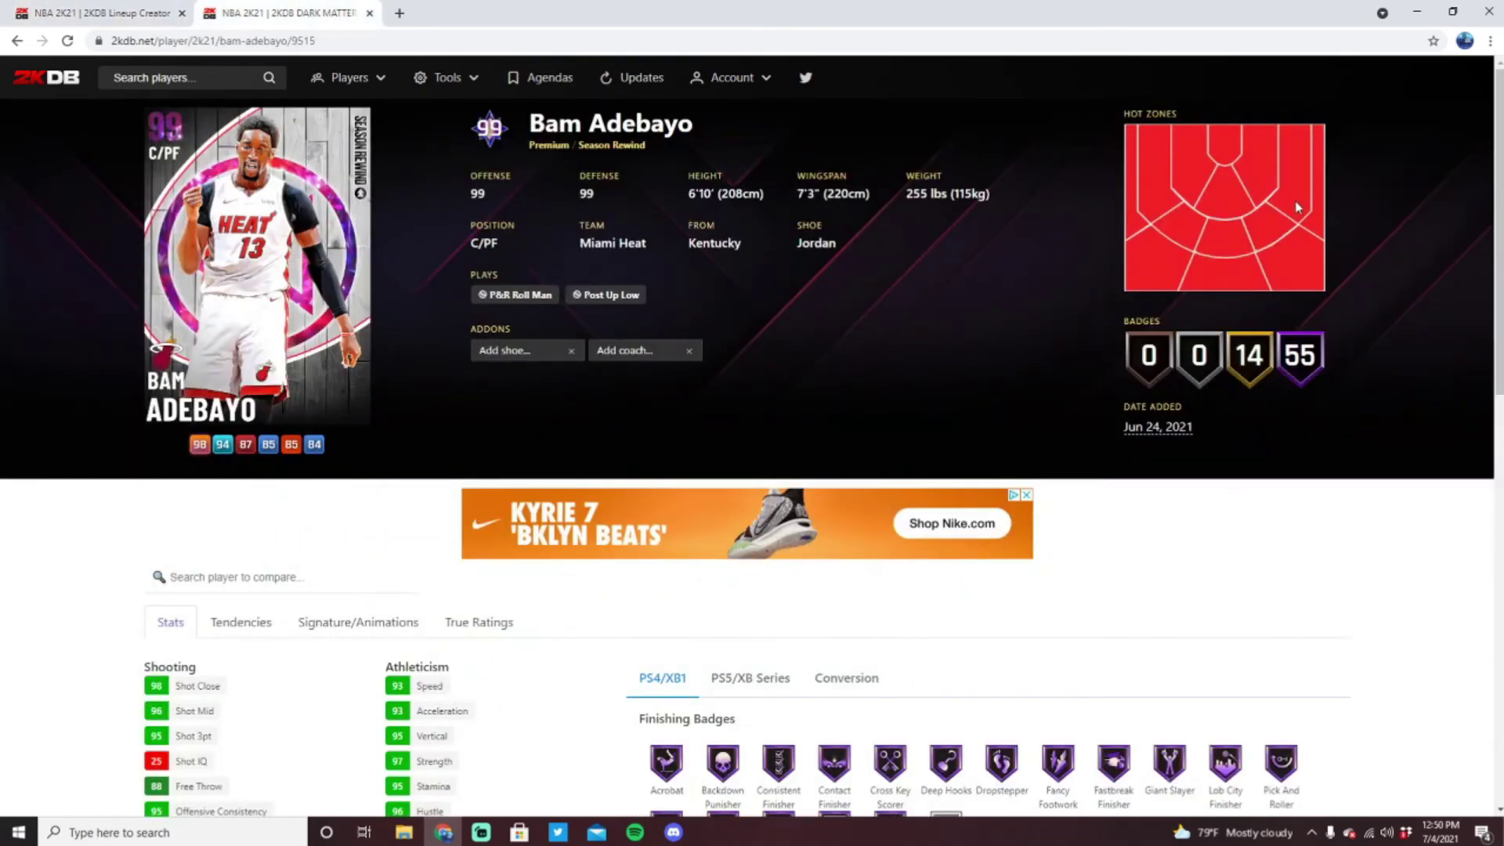
# Step: Examine Bam Adebayo's attribute stats and his finishing, shooting, playmaking and defensive badges
pyautogui.scroll(-7, 1297, 208)
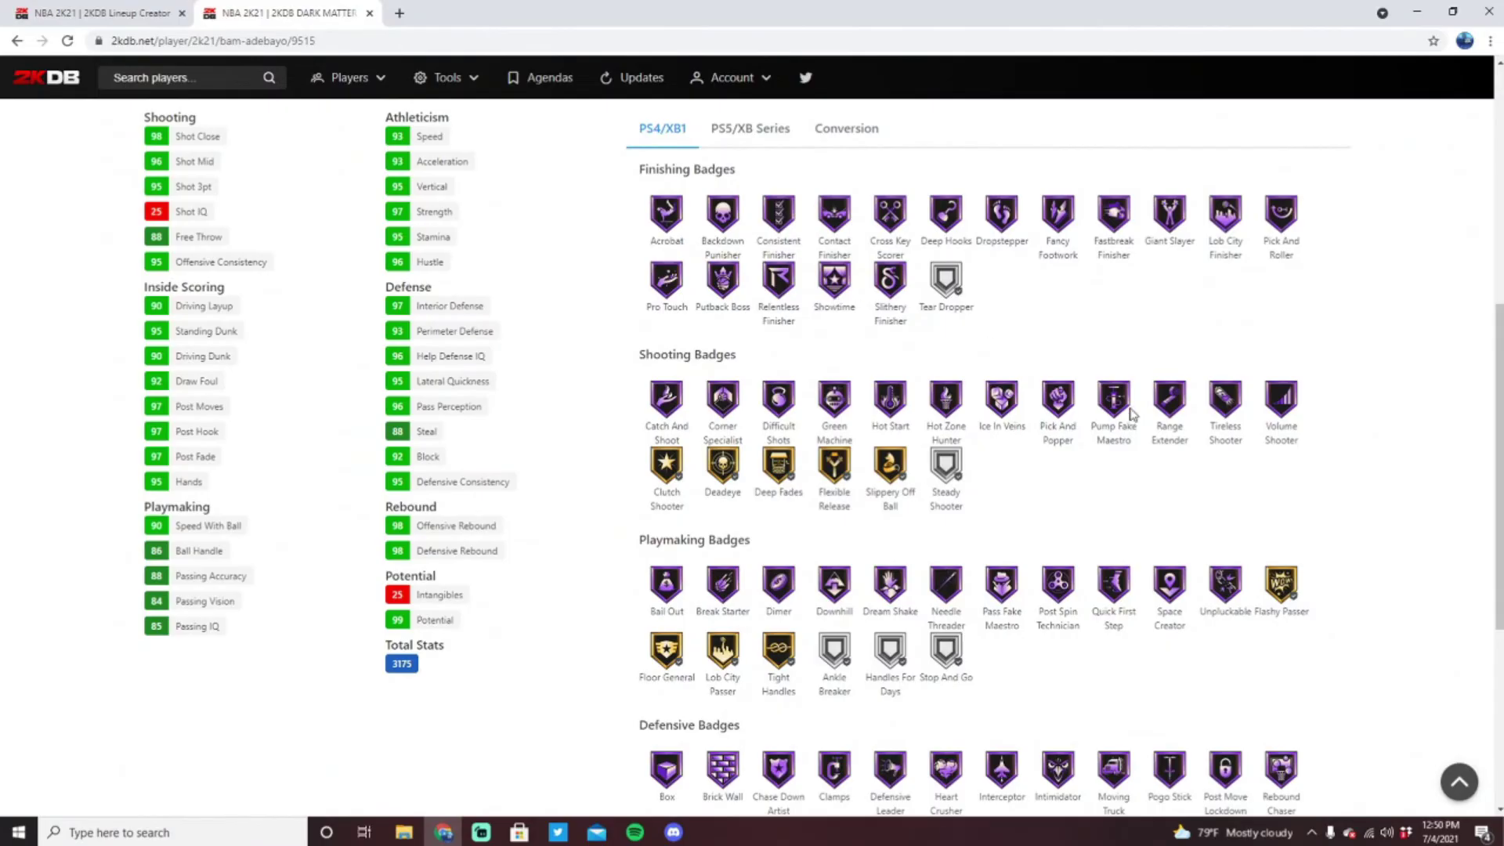
pyautogui.scroll(-2, 1131, 415)
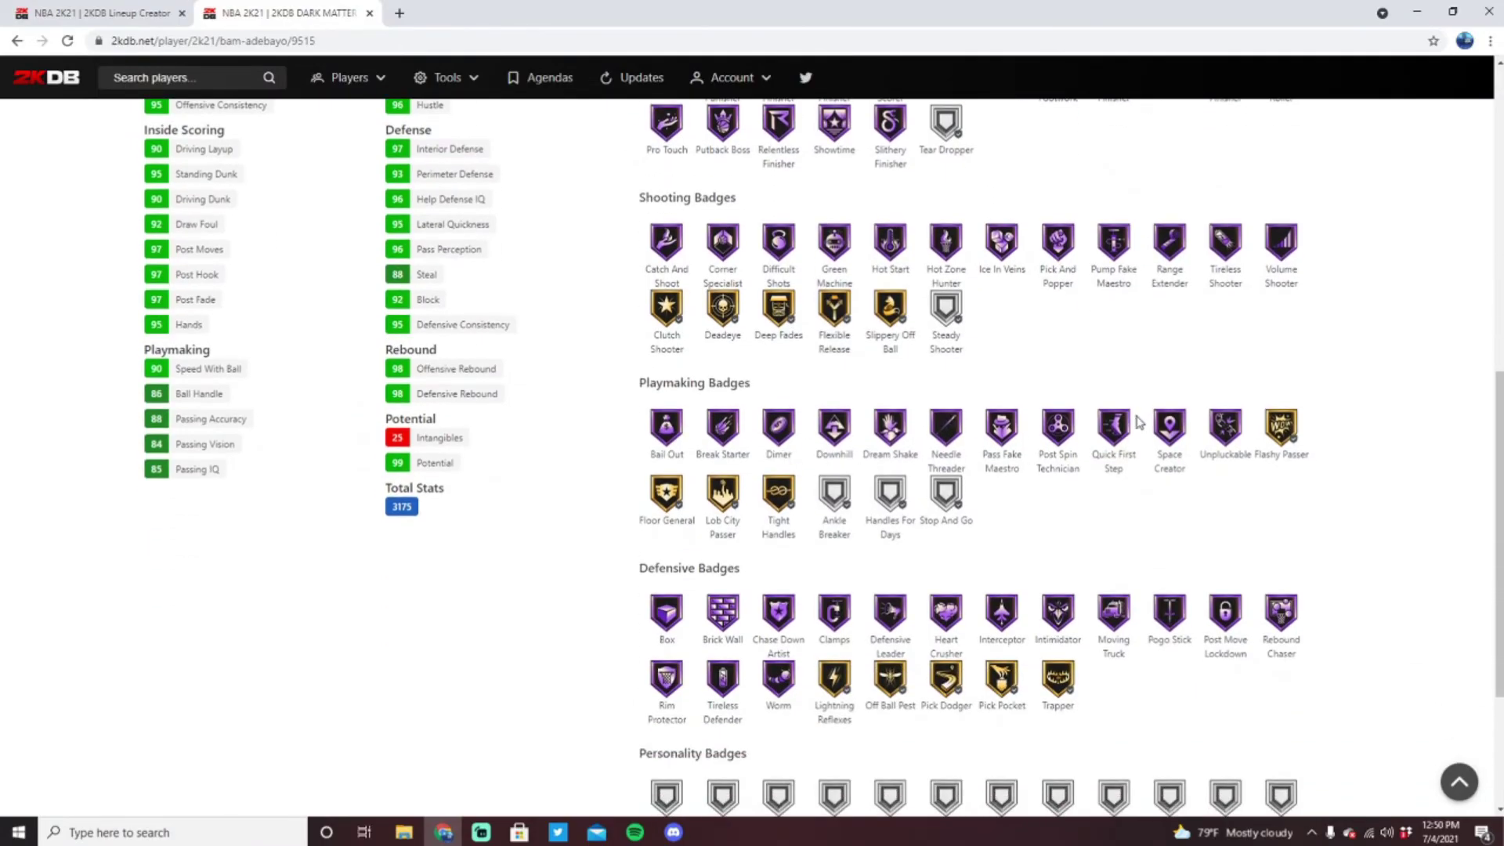
pyautogui.scroll(-1, 679, 491)
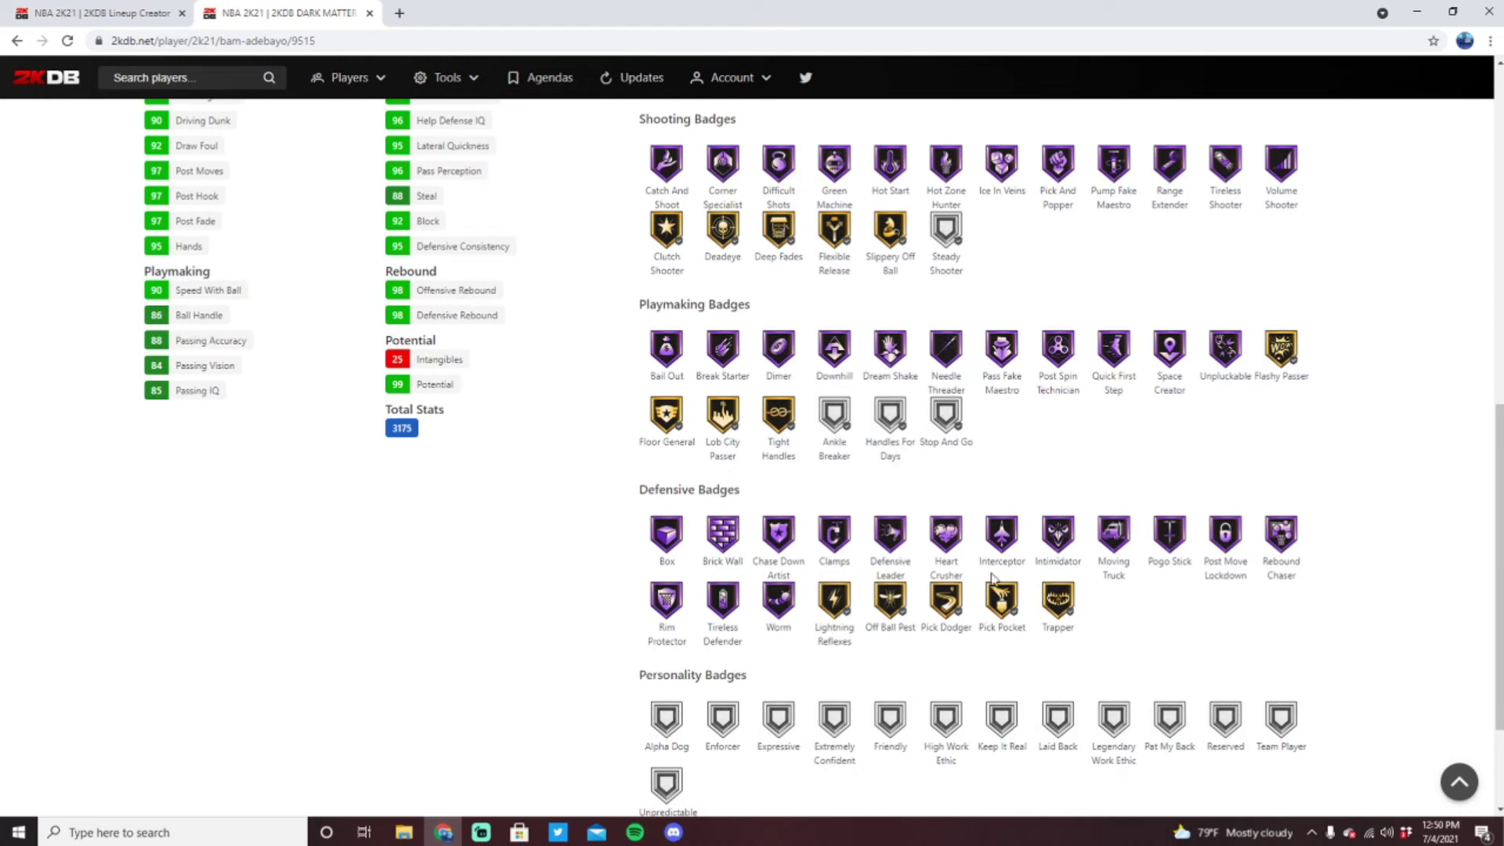
pyautogui.scroll(3, 295, 544)
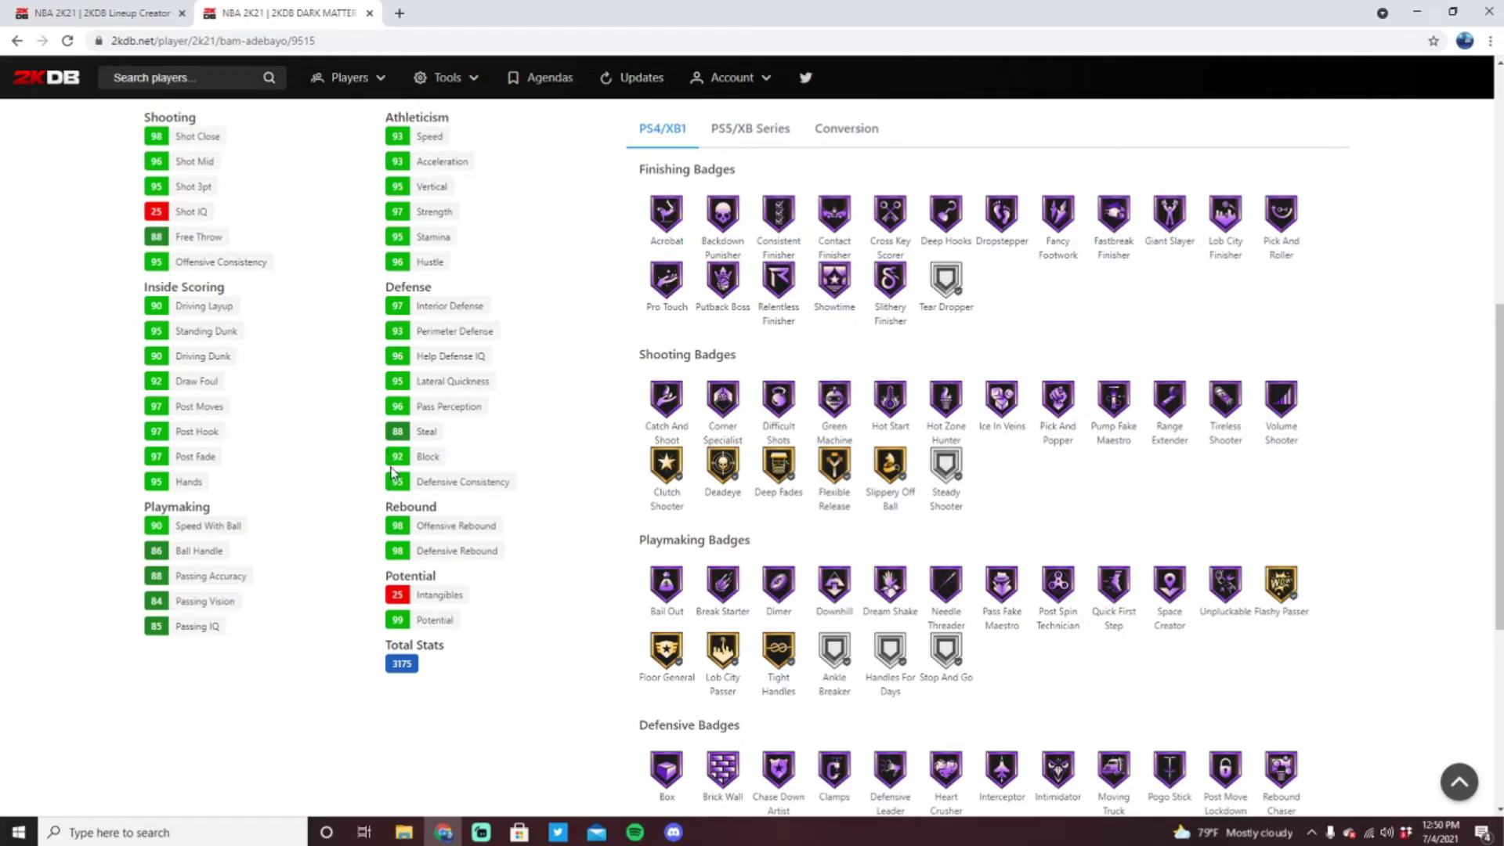
pyautogui.scroll(1, 387, 333)
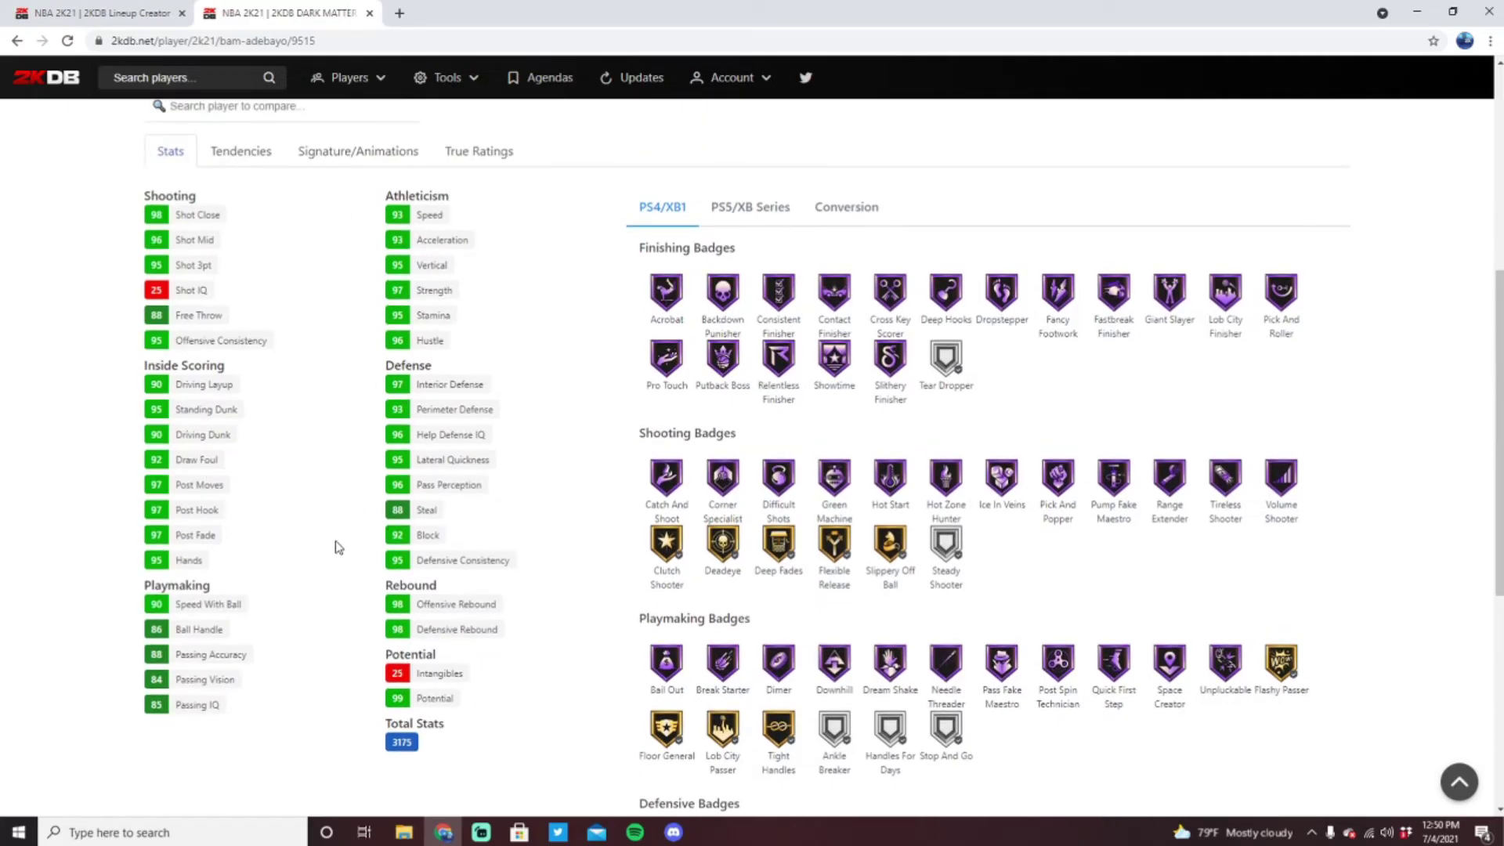
# Step: Review Bam Adebayo's signature animations and check which players share his Jump Shot 62 lower base
pyautogui.scroll(2, 339, 546)
pyautogui.click(370, 312)
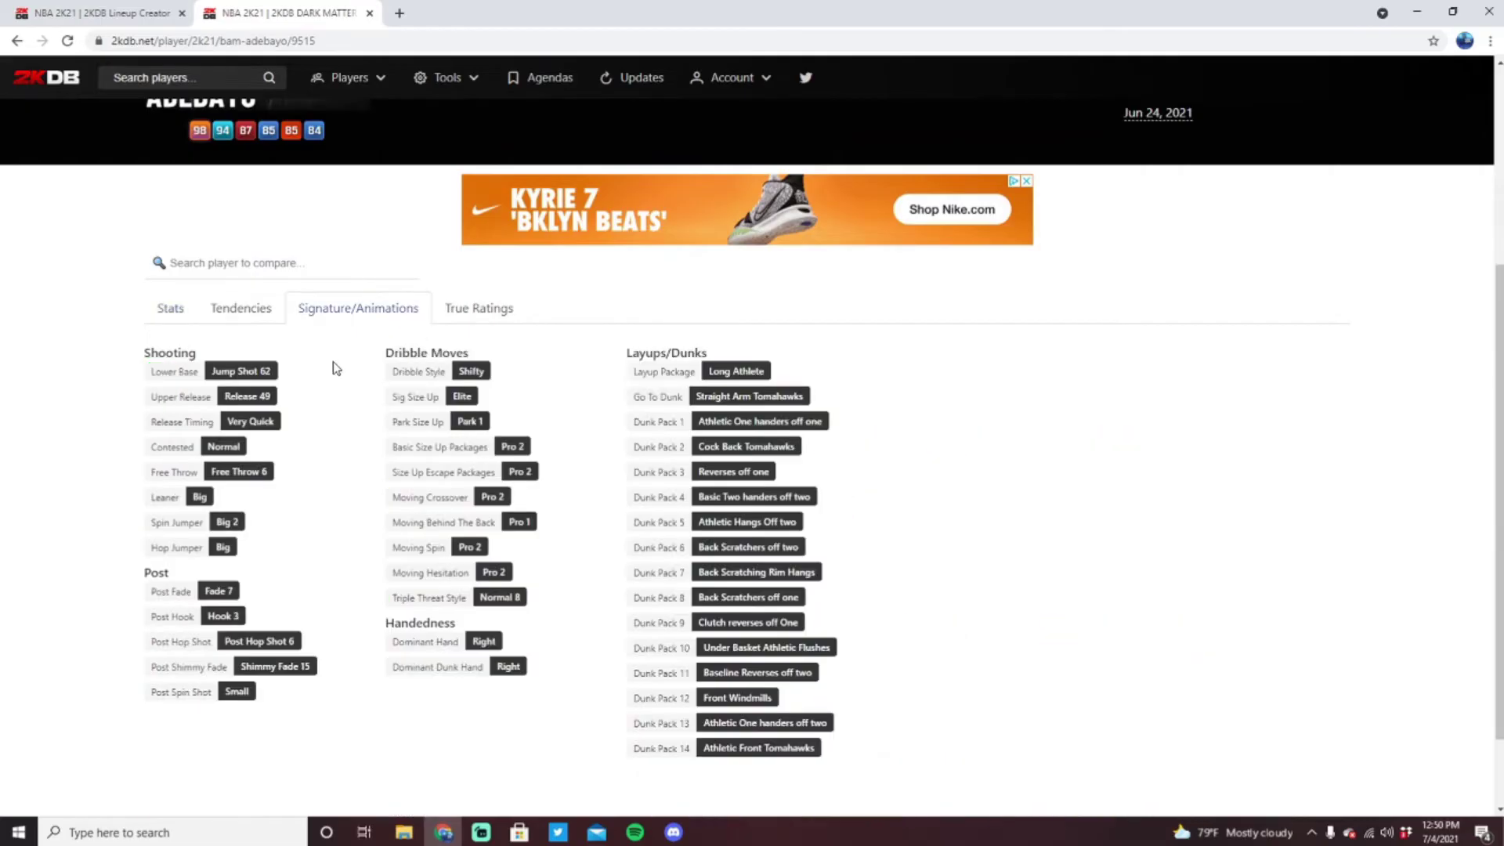
pyautogui.click(266, 372)
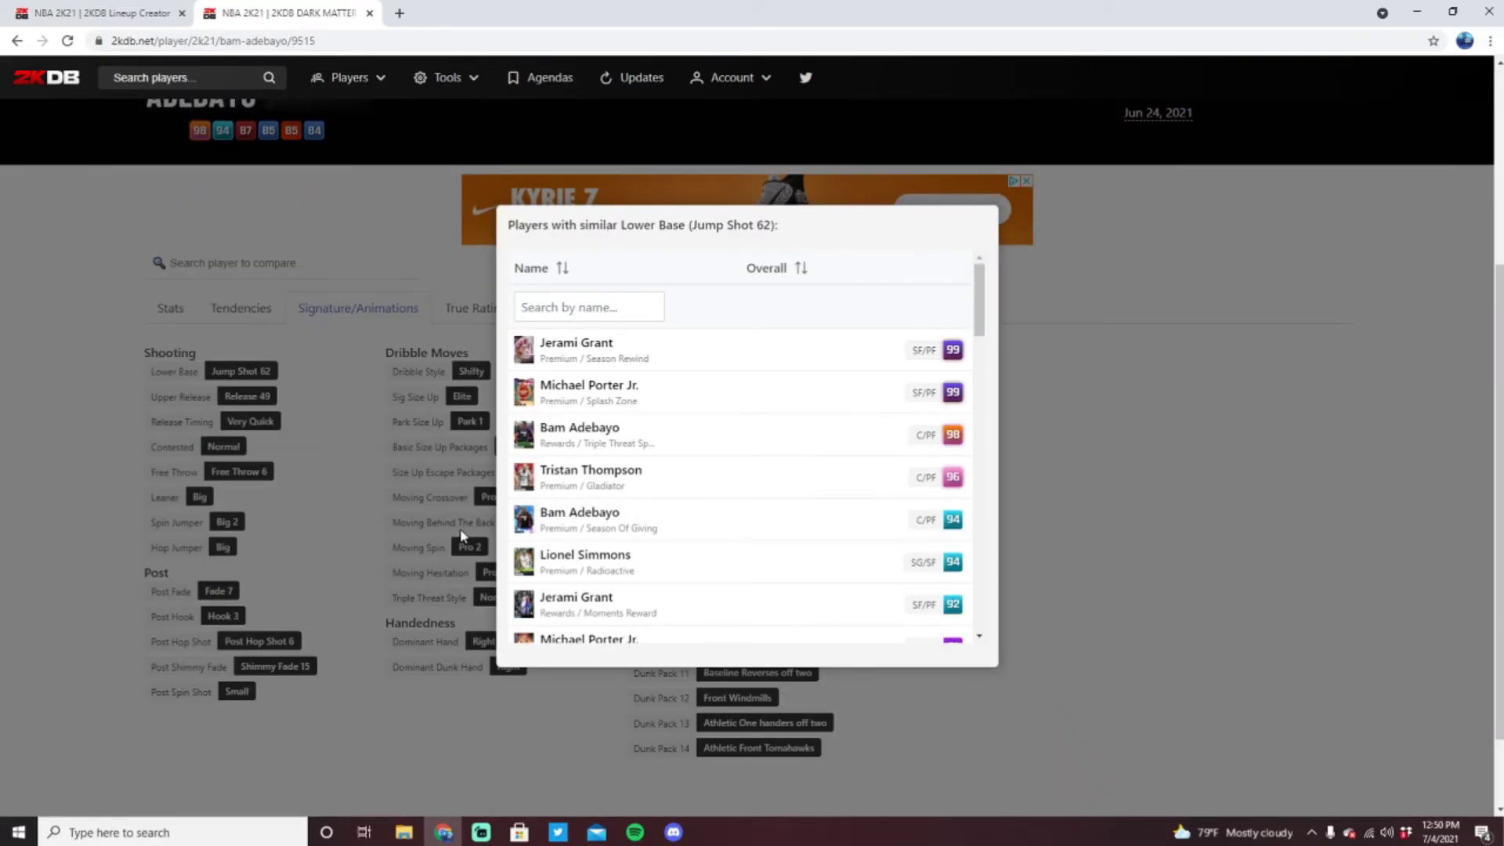
pyautogui.click(461, 536)
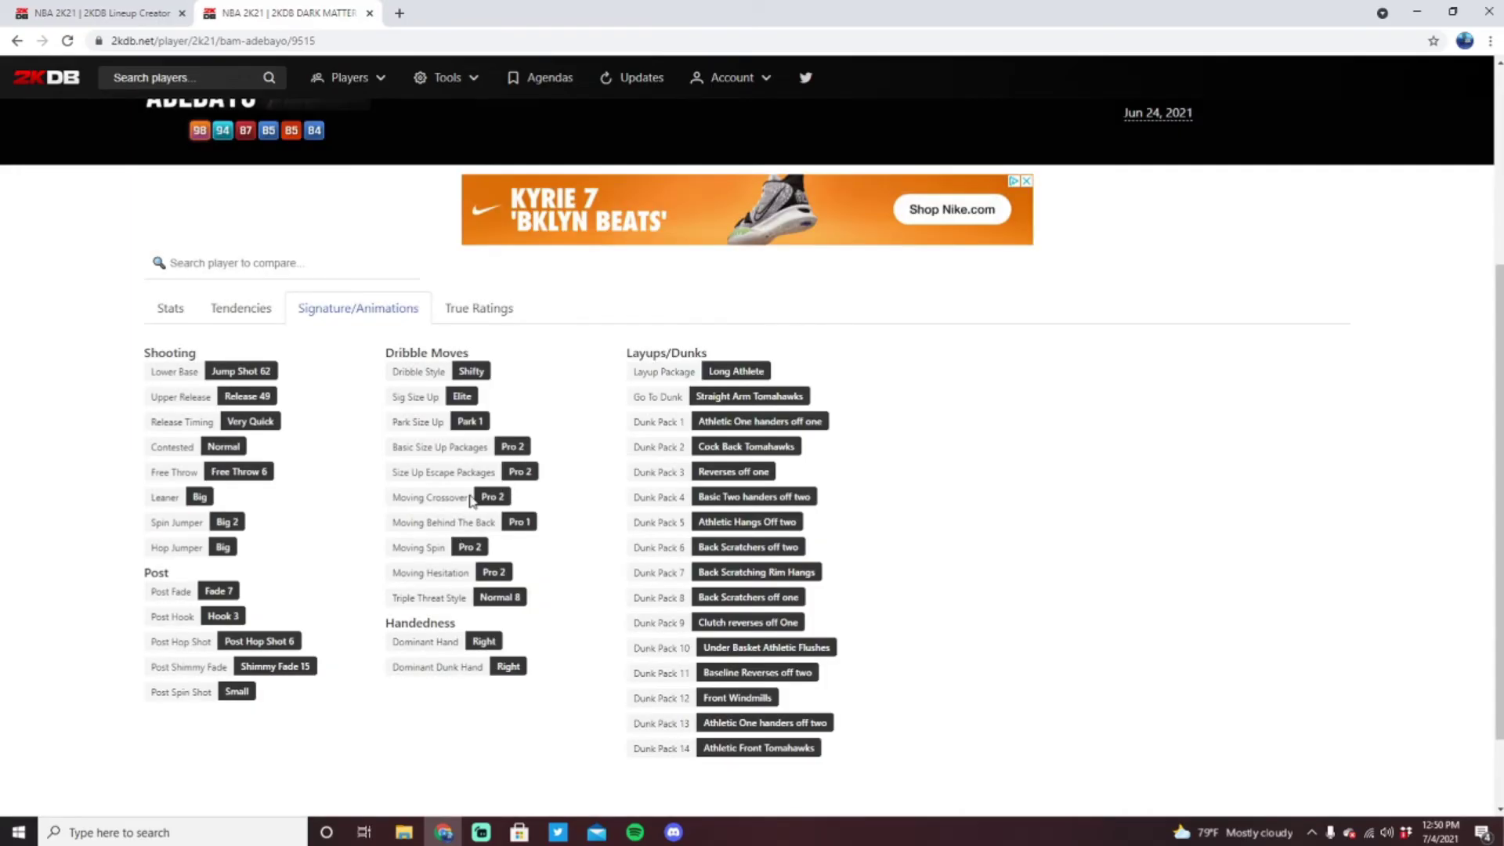
pyautogui.scroll(4, 471, 500)
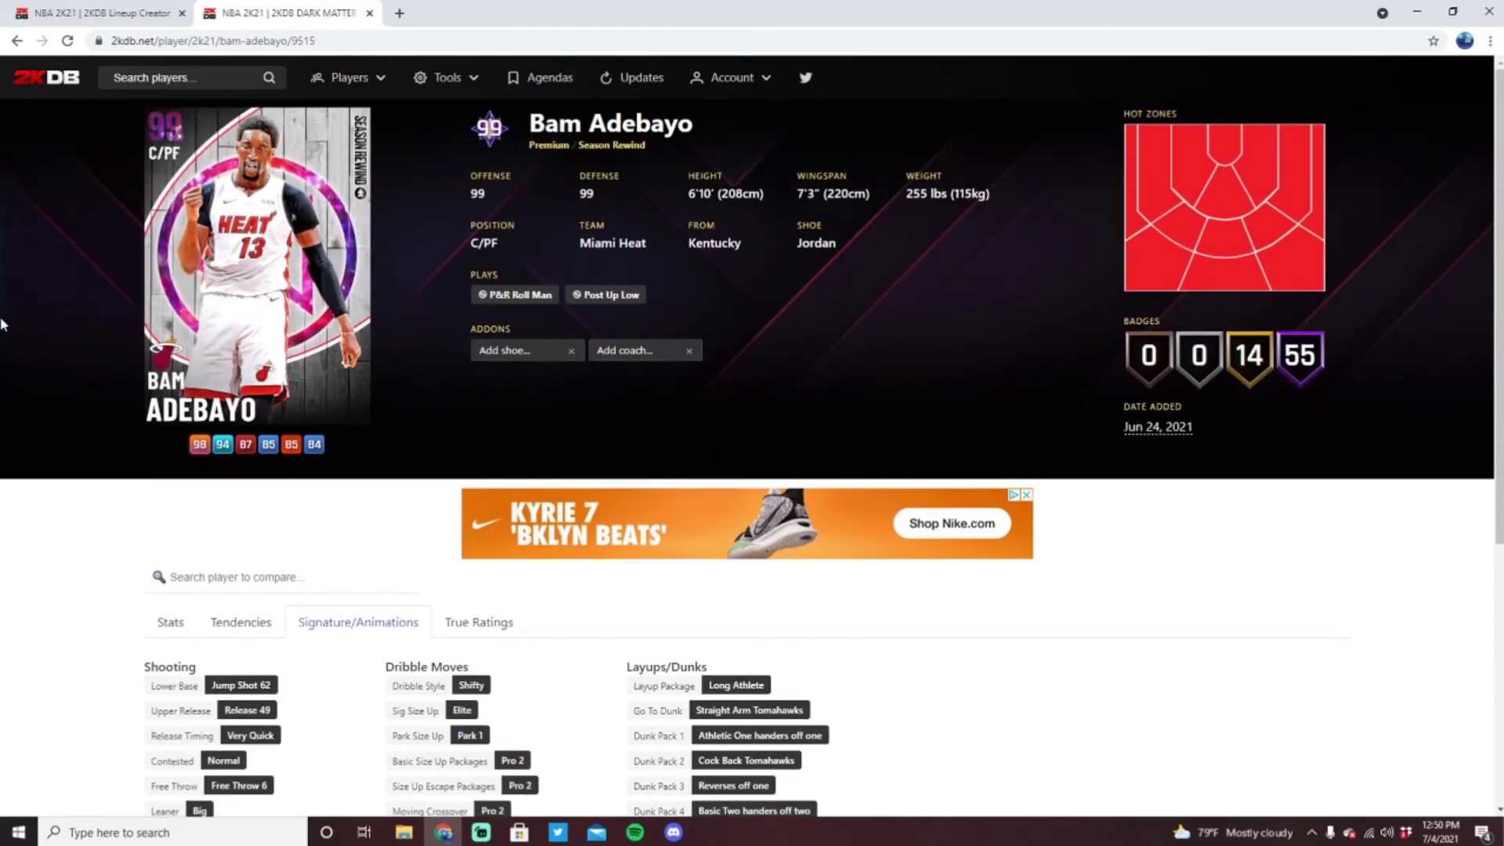
# Step: Return to the lineup and add the 99 overall IDOLS Series III Joel Embiid card at center
pyautogui.click(164, 8)
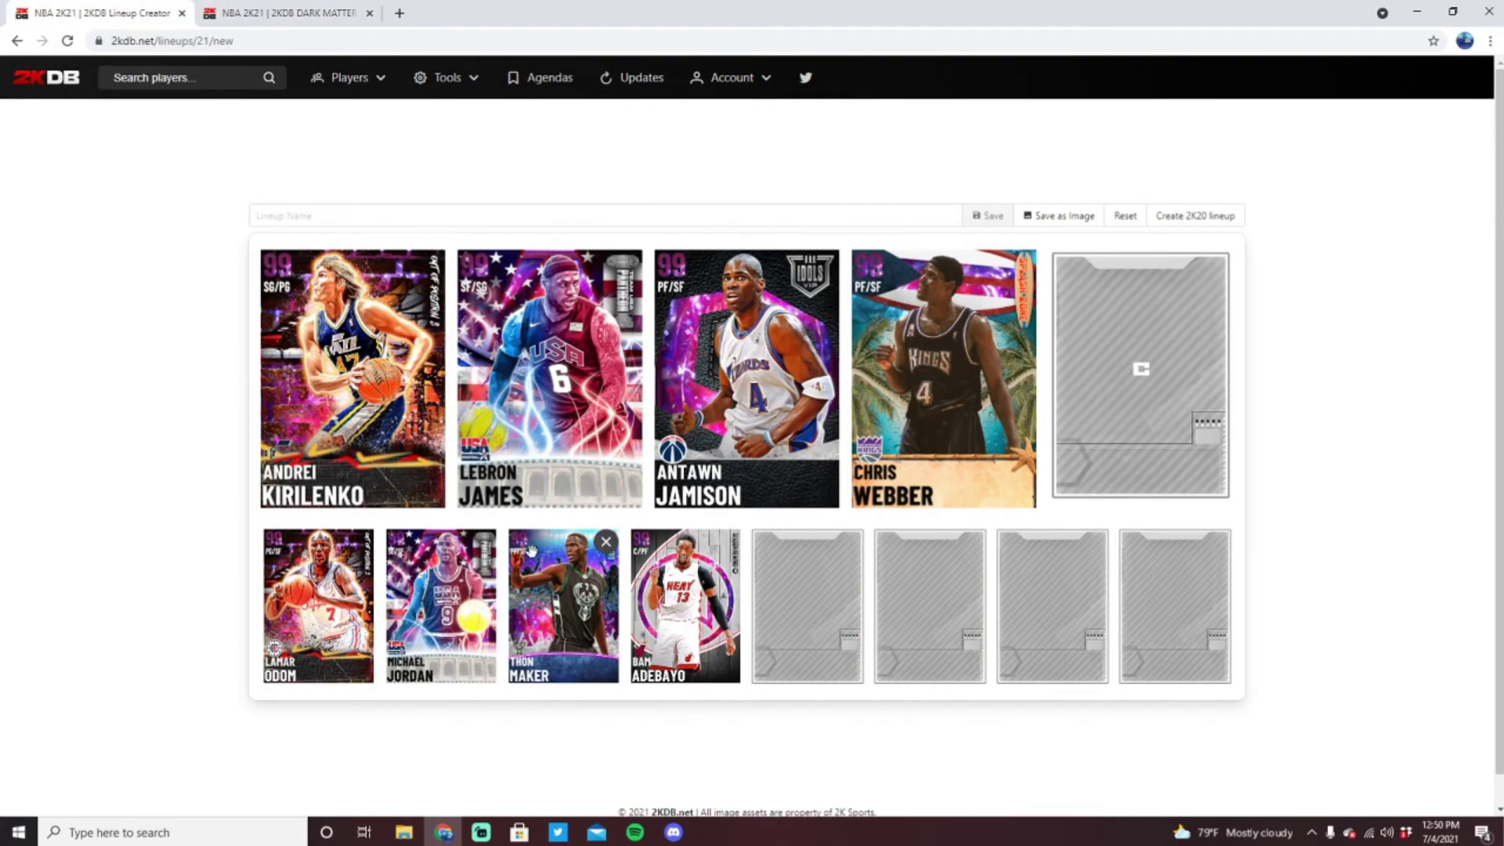
pyautogui.click(1138, 433)
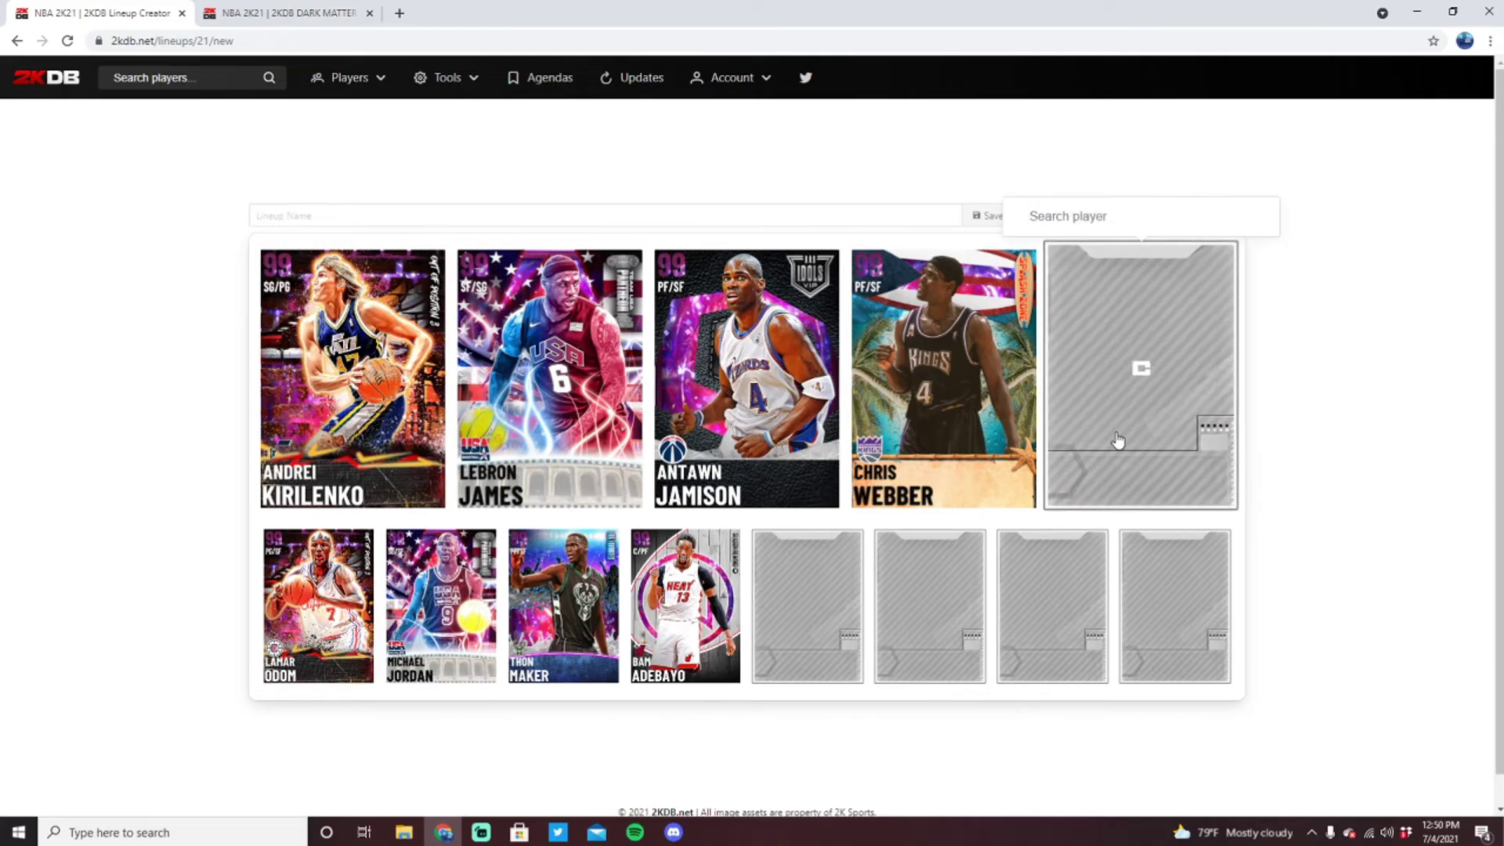
pyautogui.write('joel')
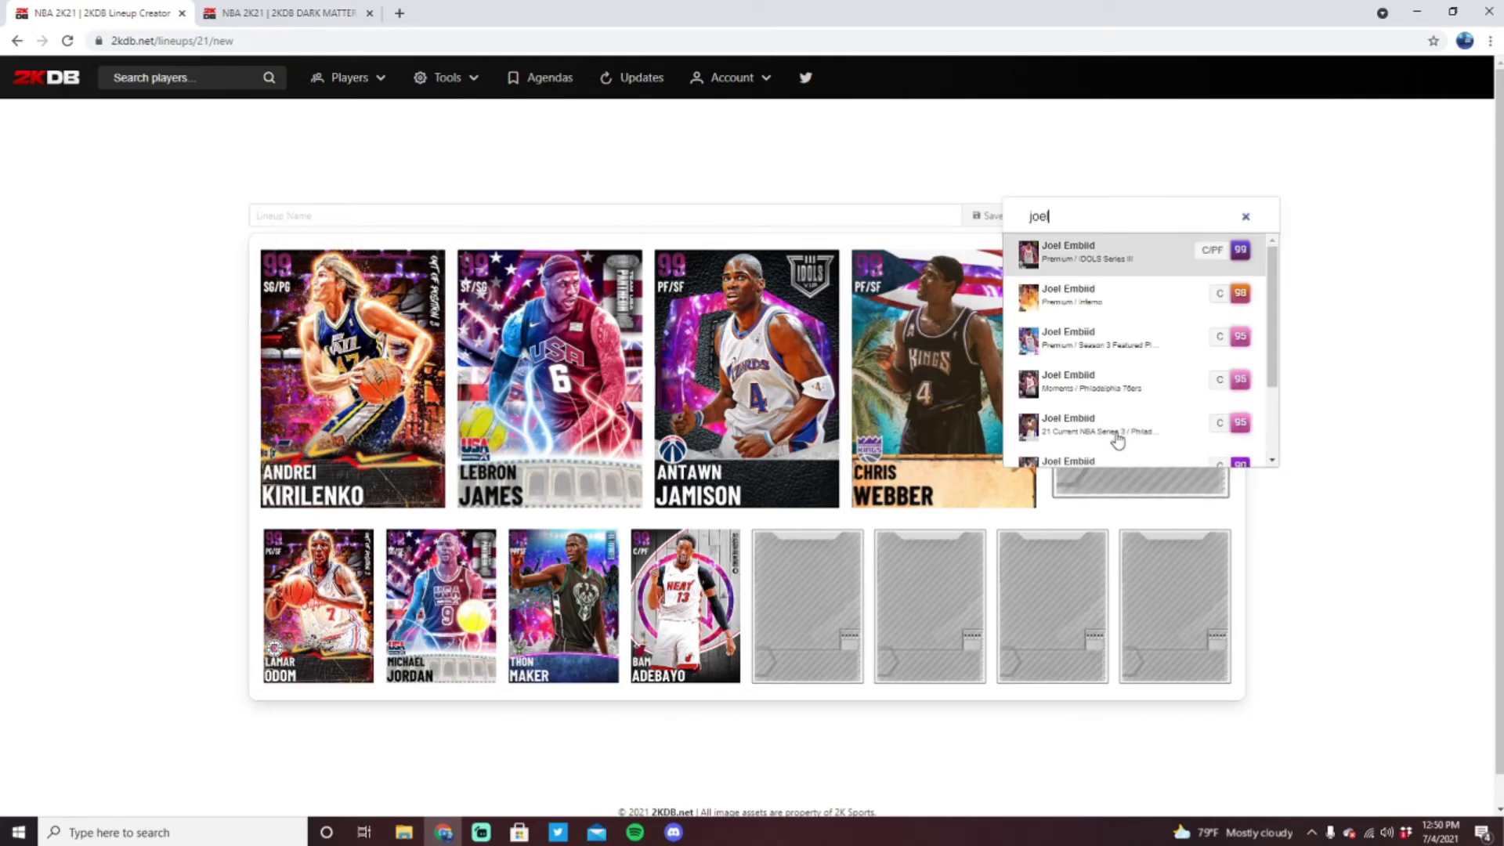
pyautogui.click(1212, 265)
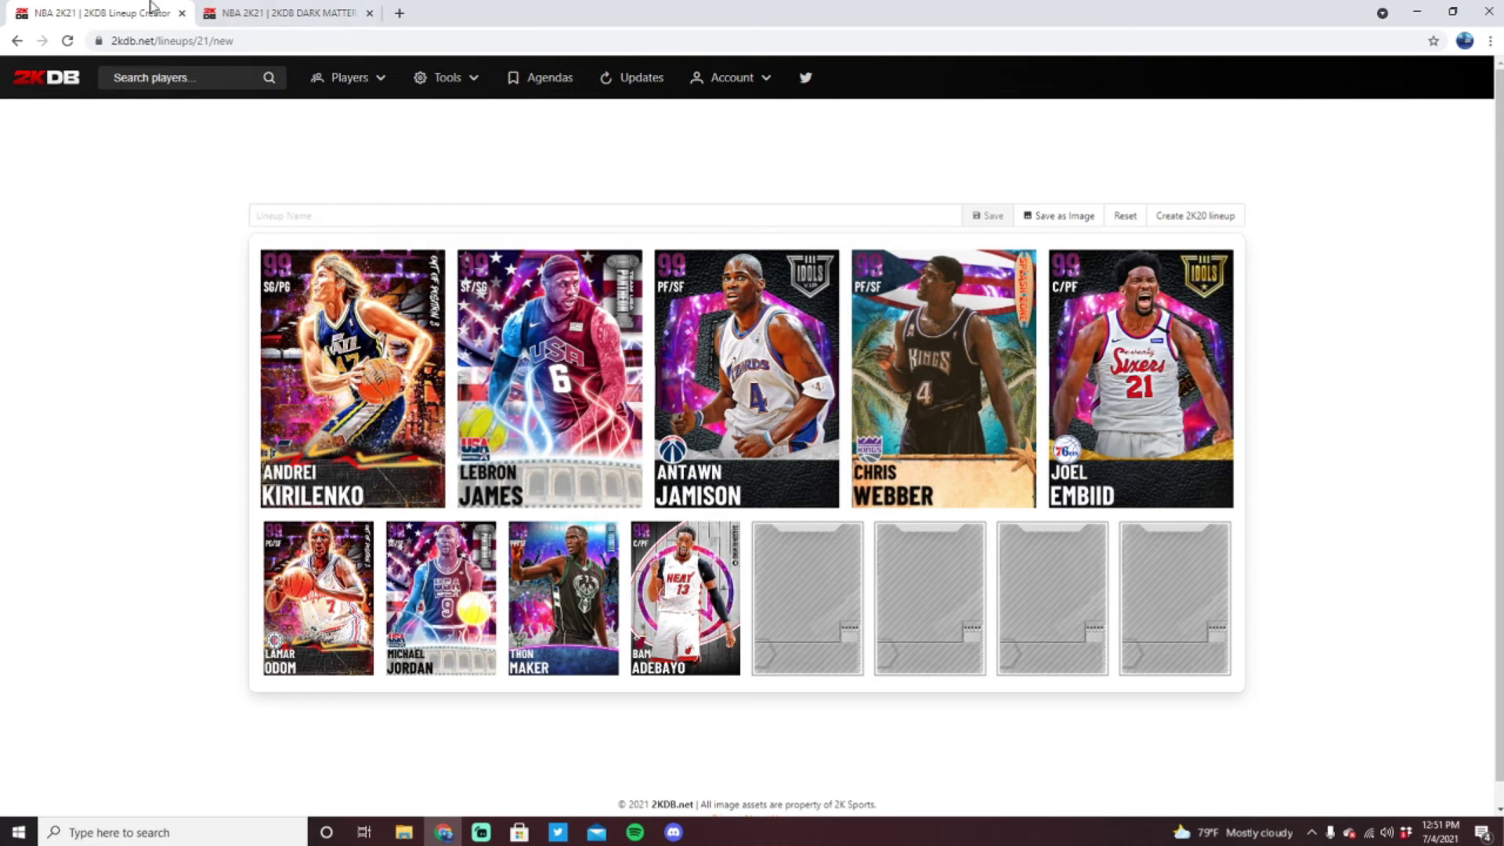
# Step: Look up Joel Embiid in the player database and open his 99 overall IDOLS Series III card
pyautogui.click(237, 13)
pyautogui.click(198, 73)
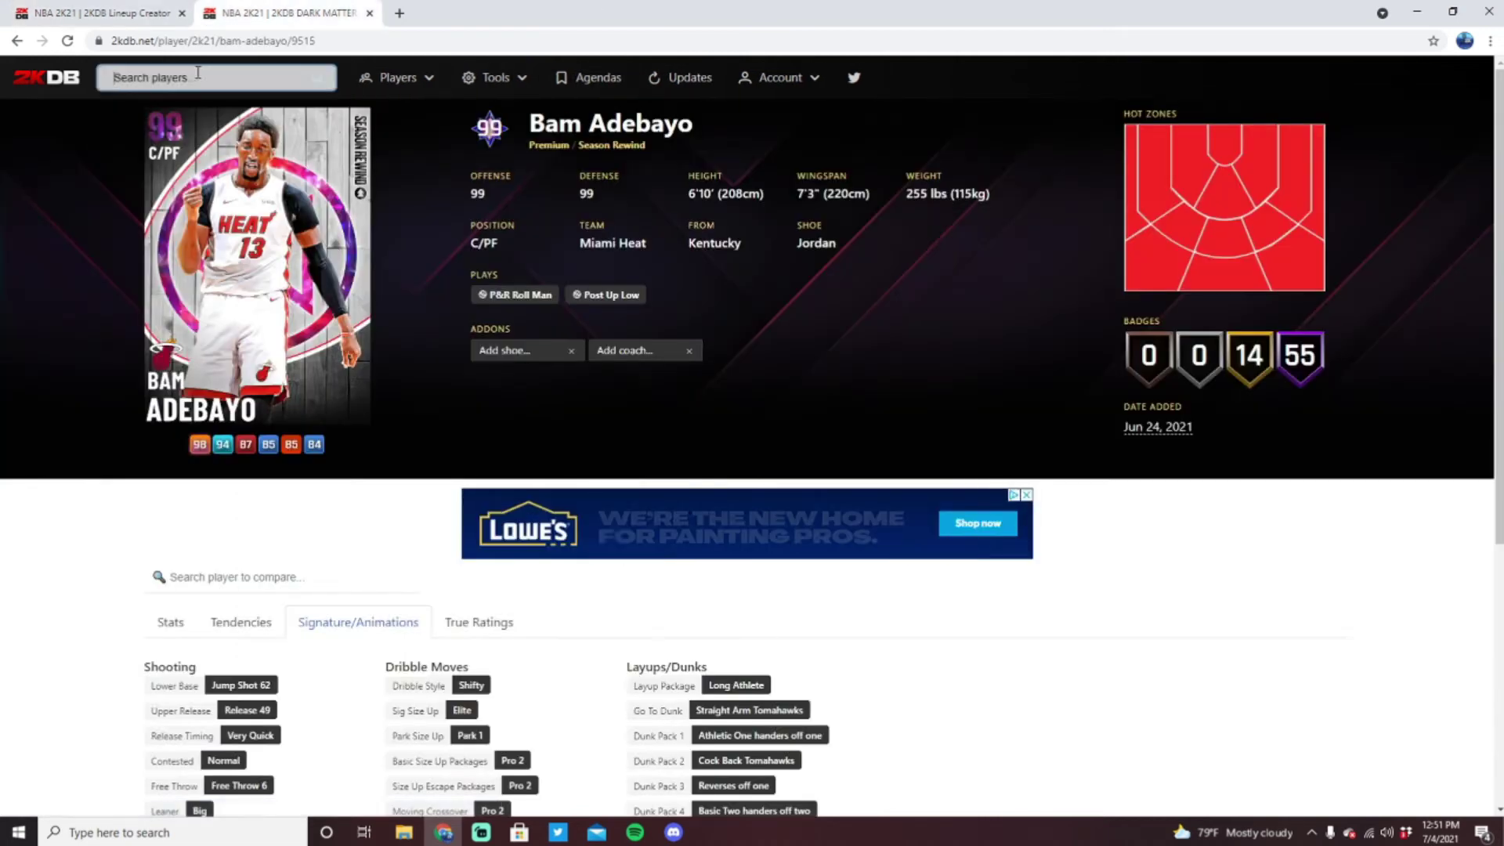
pyautogui.write('joel')
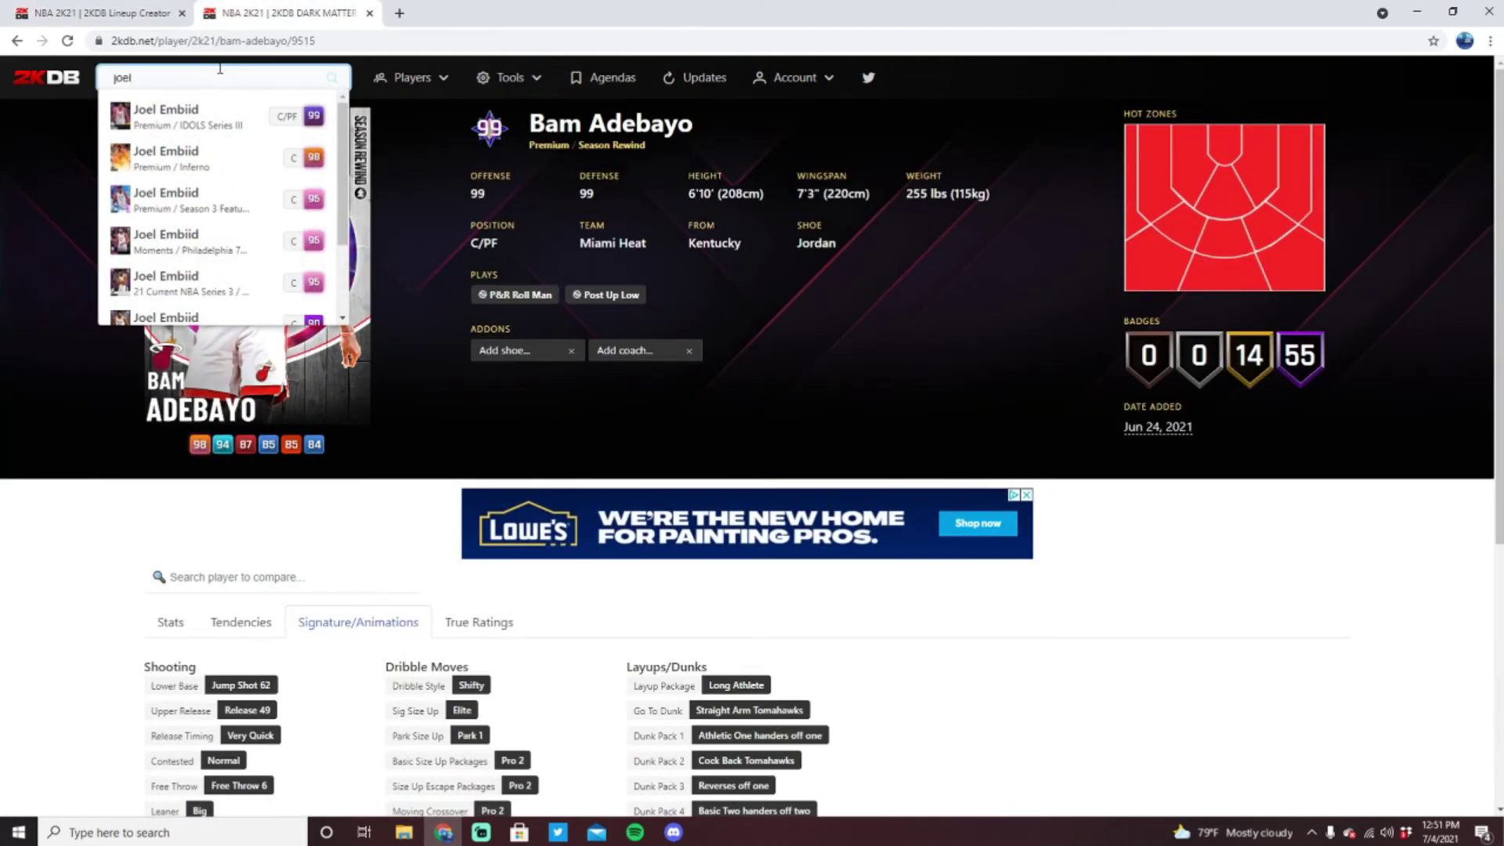
pyautogui.click(195, 125)
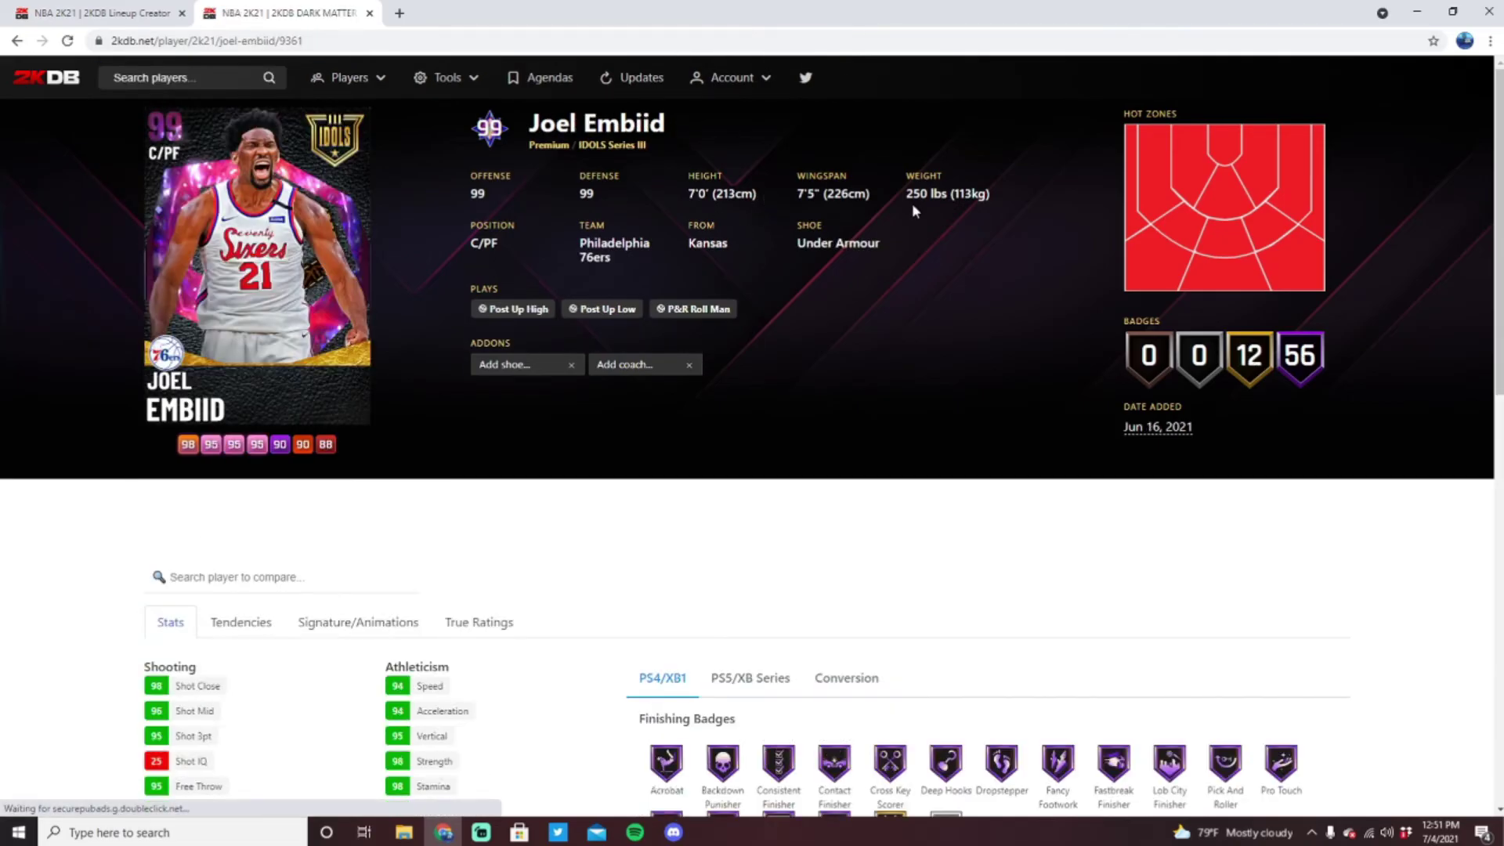
# Step: Examine Joel Embiid's attribute stats and his finishing, shooting, playmaking and defensive badges
pyautogui.scroll(-7, 1211, 194)
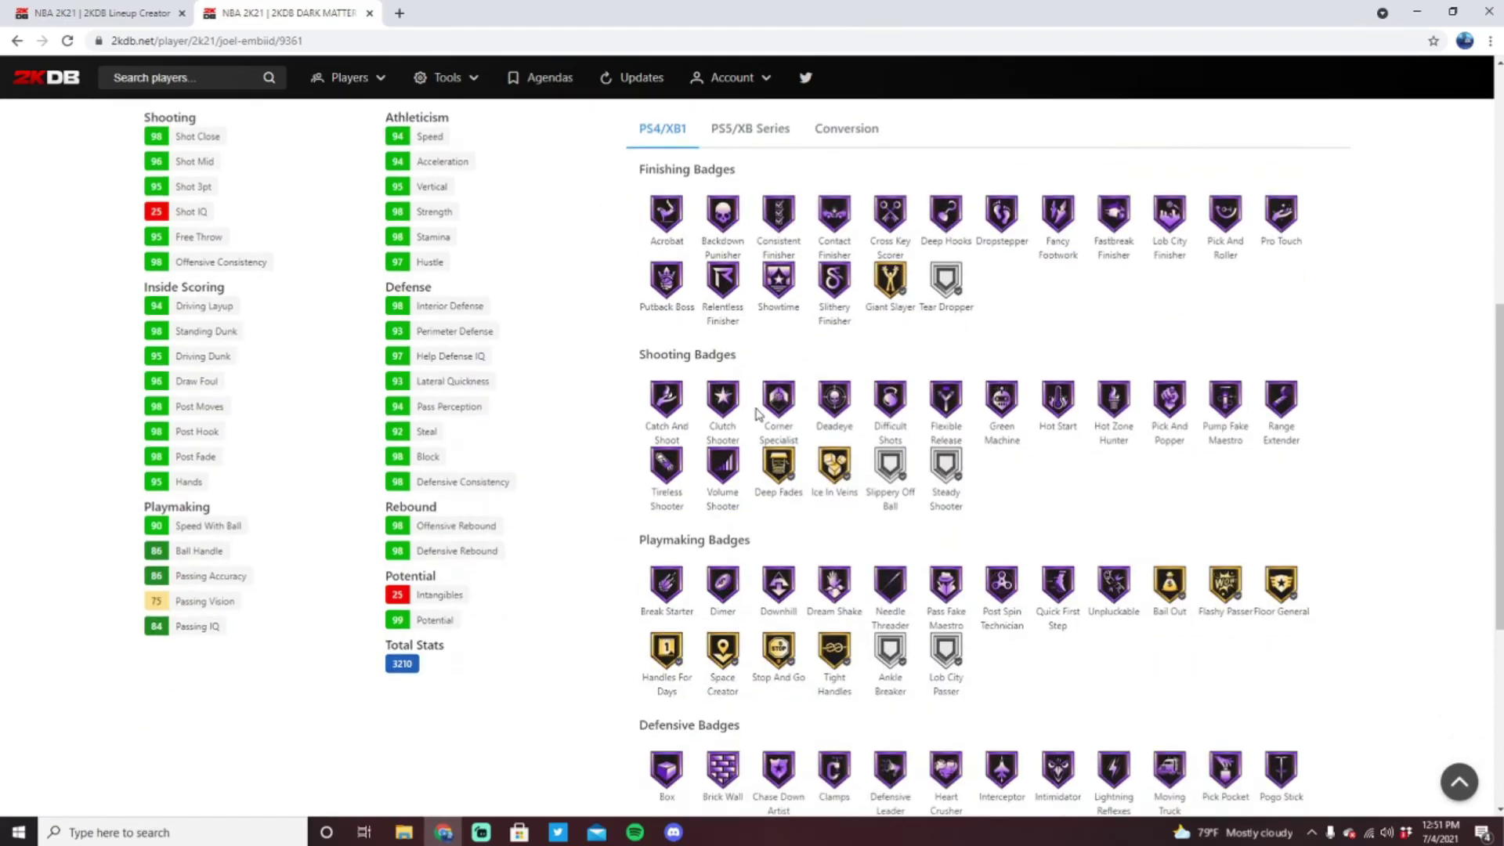
pyautogui.scroll(-3, 1113, 454)
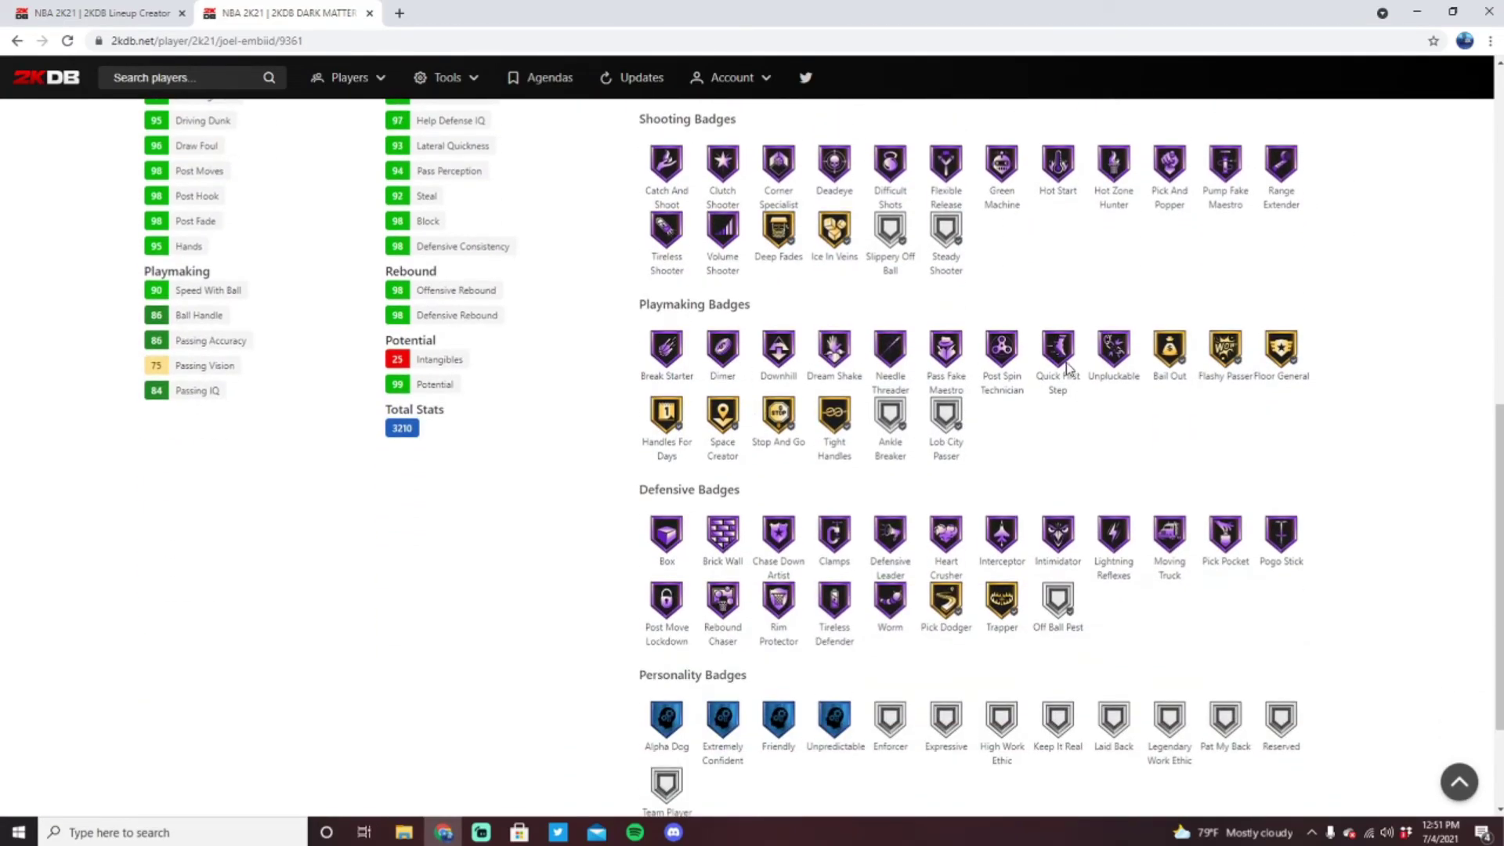
pyautogui.scroll(-2, 1067, 366)
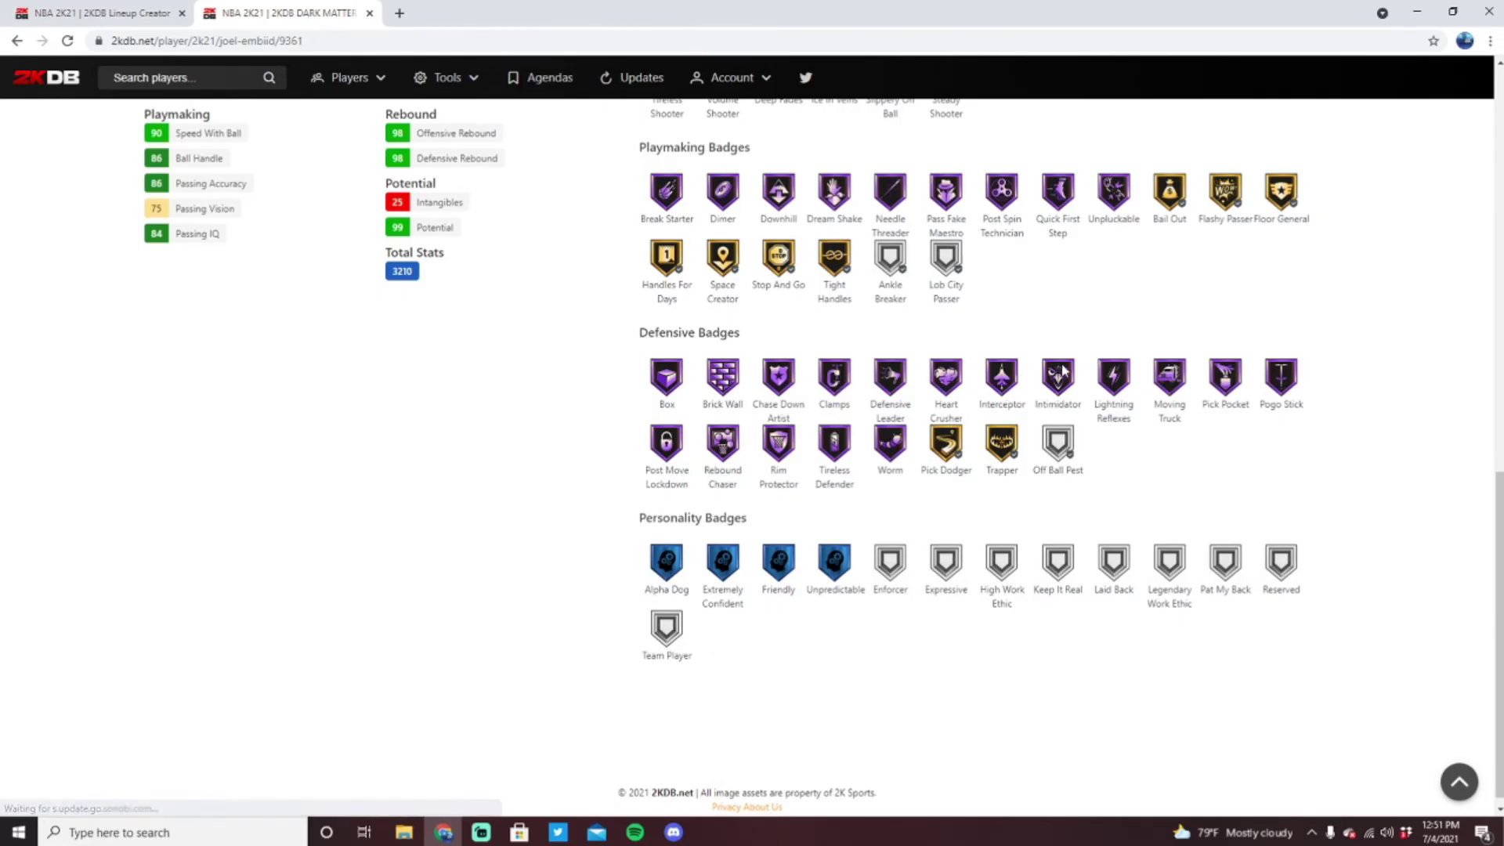
pyautogui.scroll(2, 679, 413)
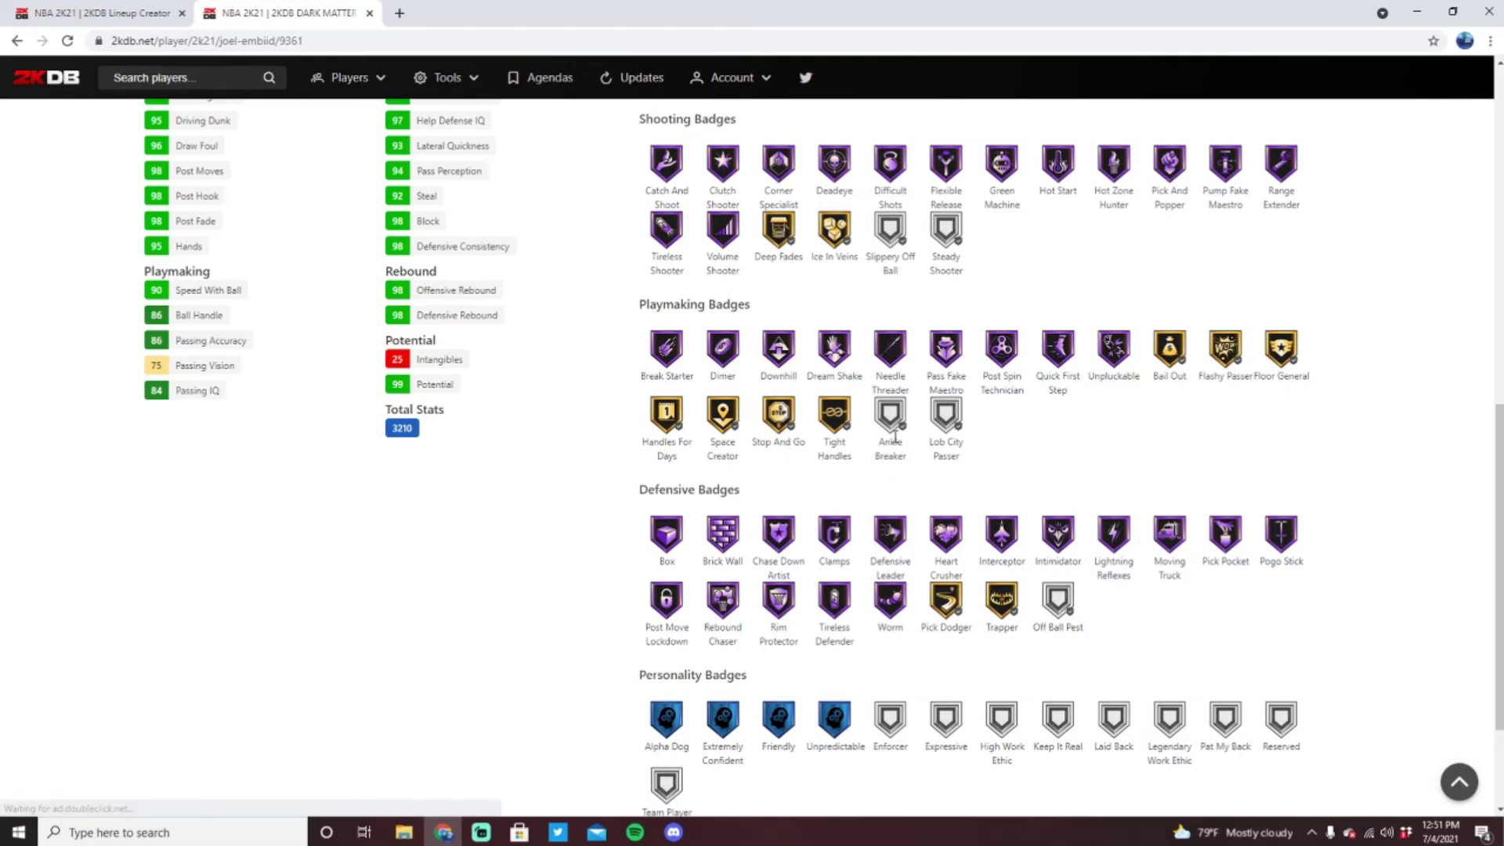
pyautogui.scroll(3, 822, 533)
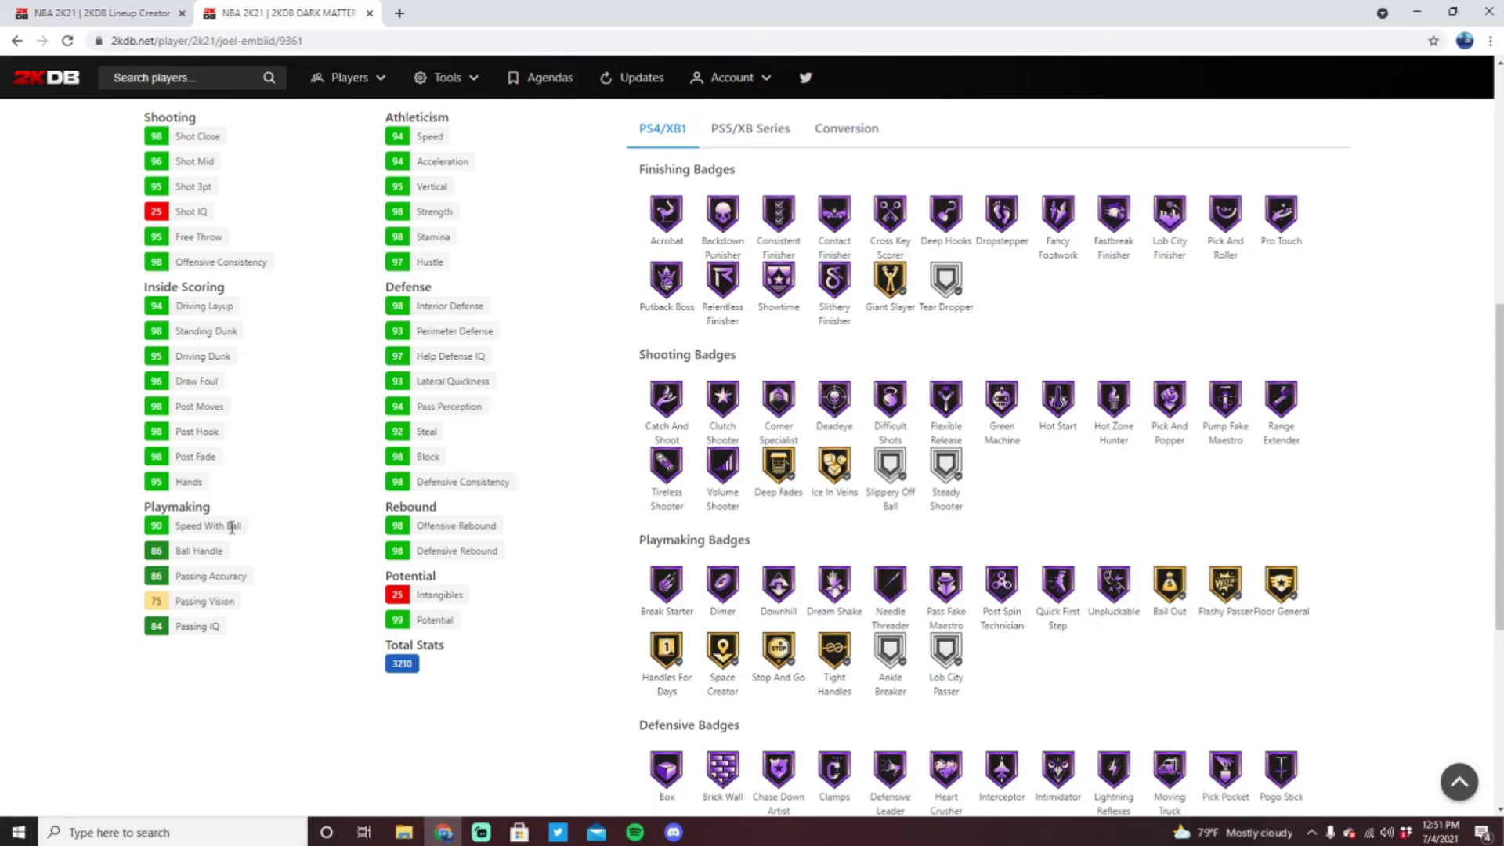
pyautogui.scroll(4, 369, 470)
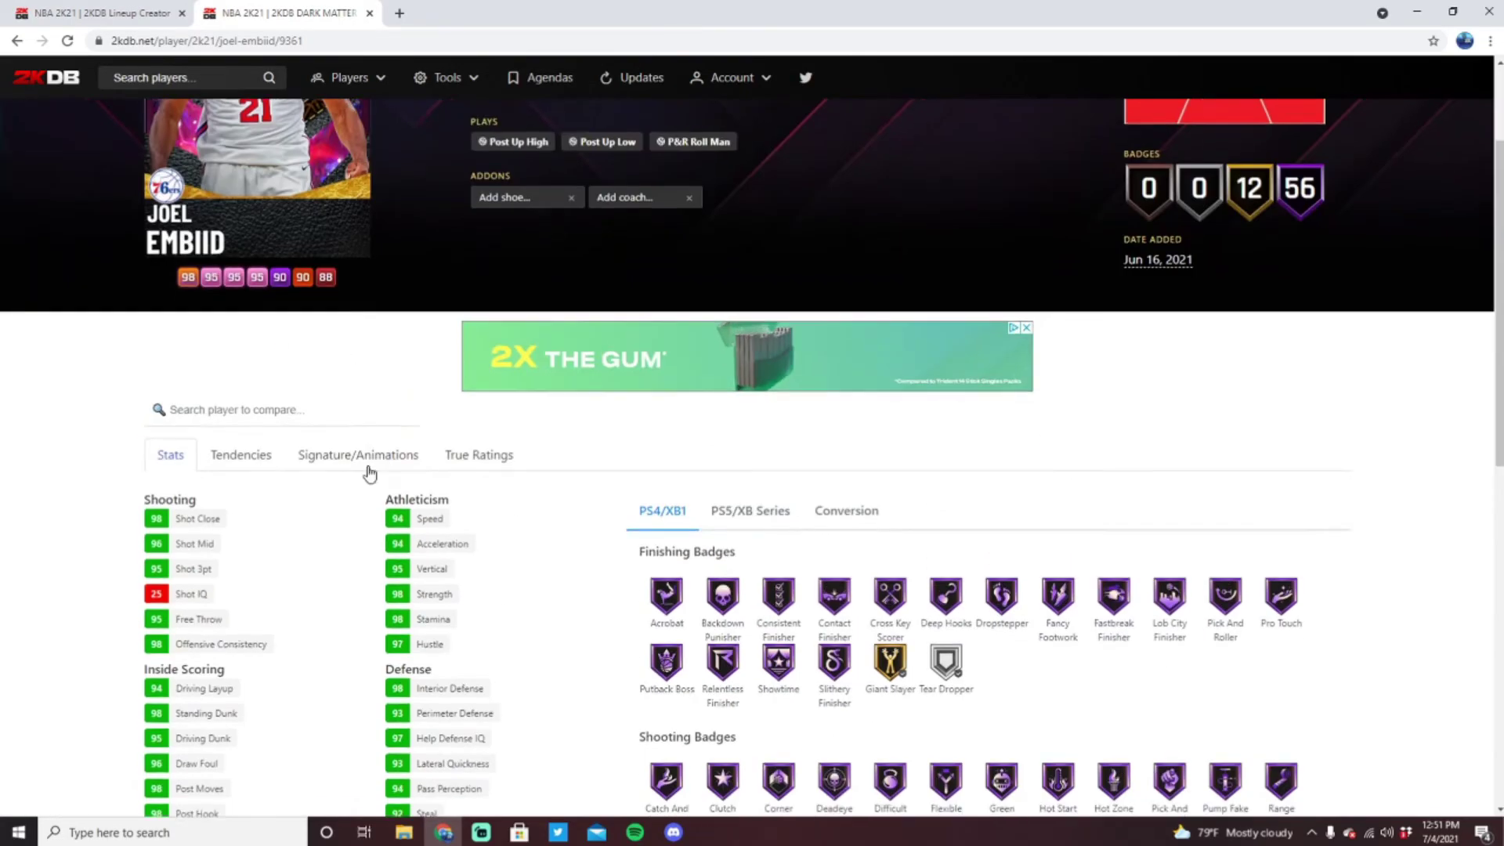
# Step: Review Joel Embiid's signature animations and check which players share his Jump Shot 47 lower base
pyautogui.click(360, 389)
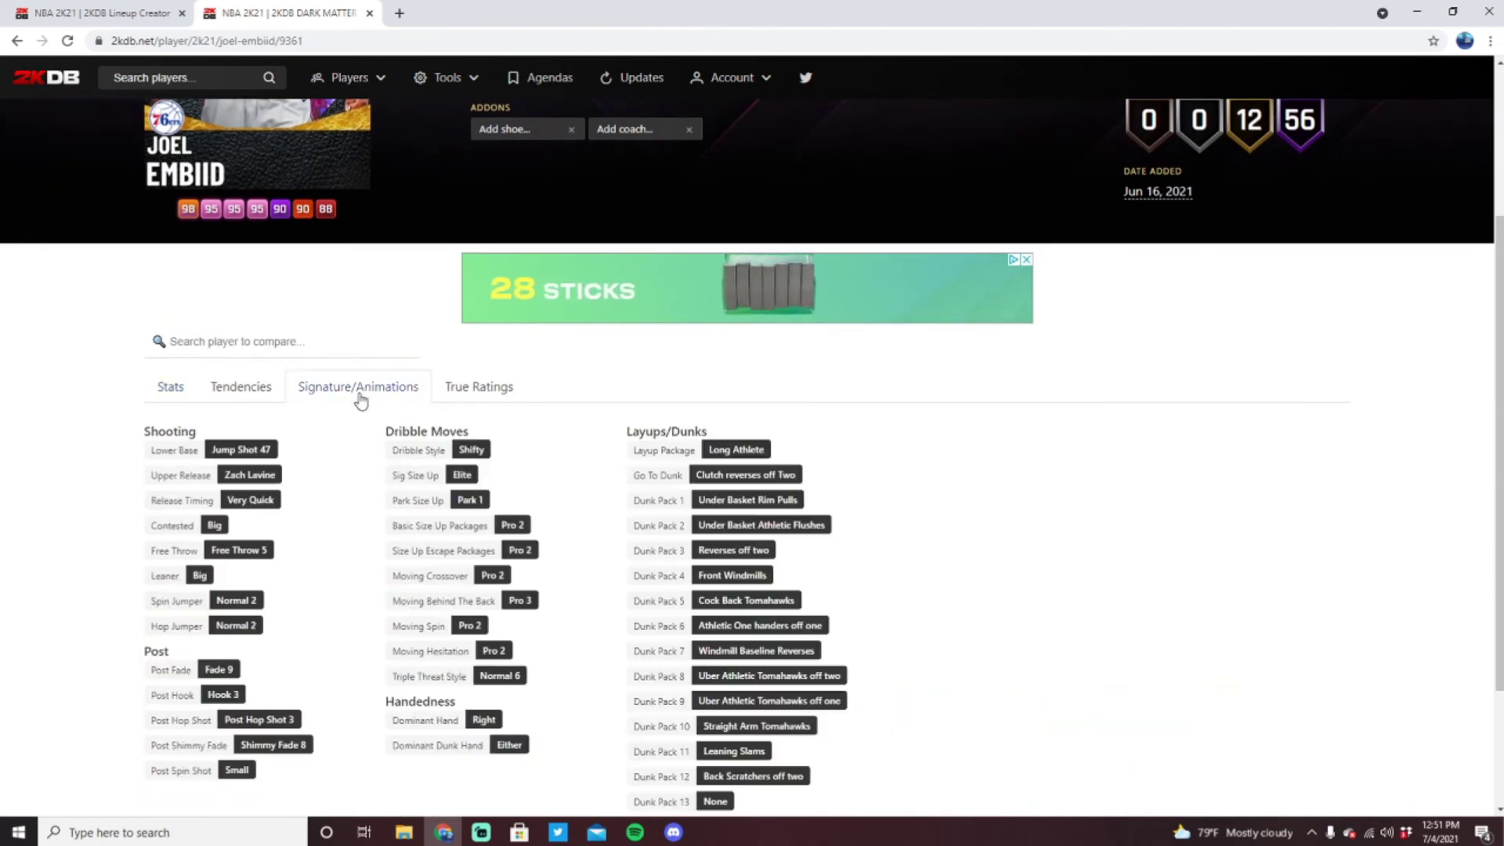
pyautogui.click(239, 451)
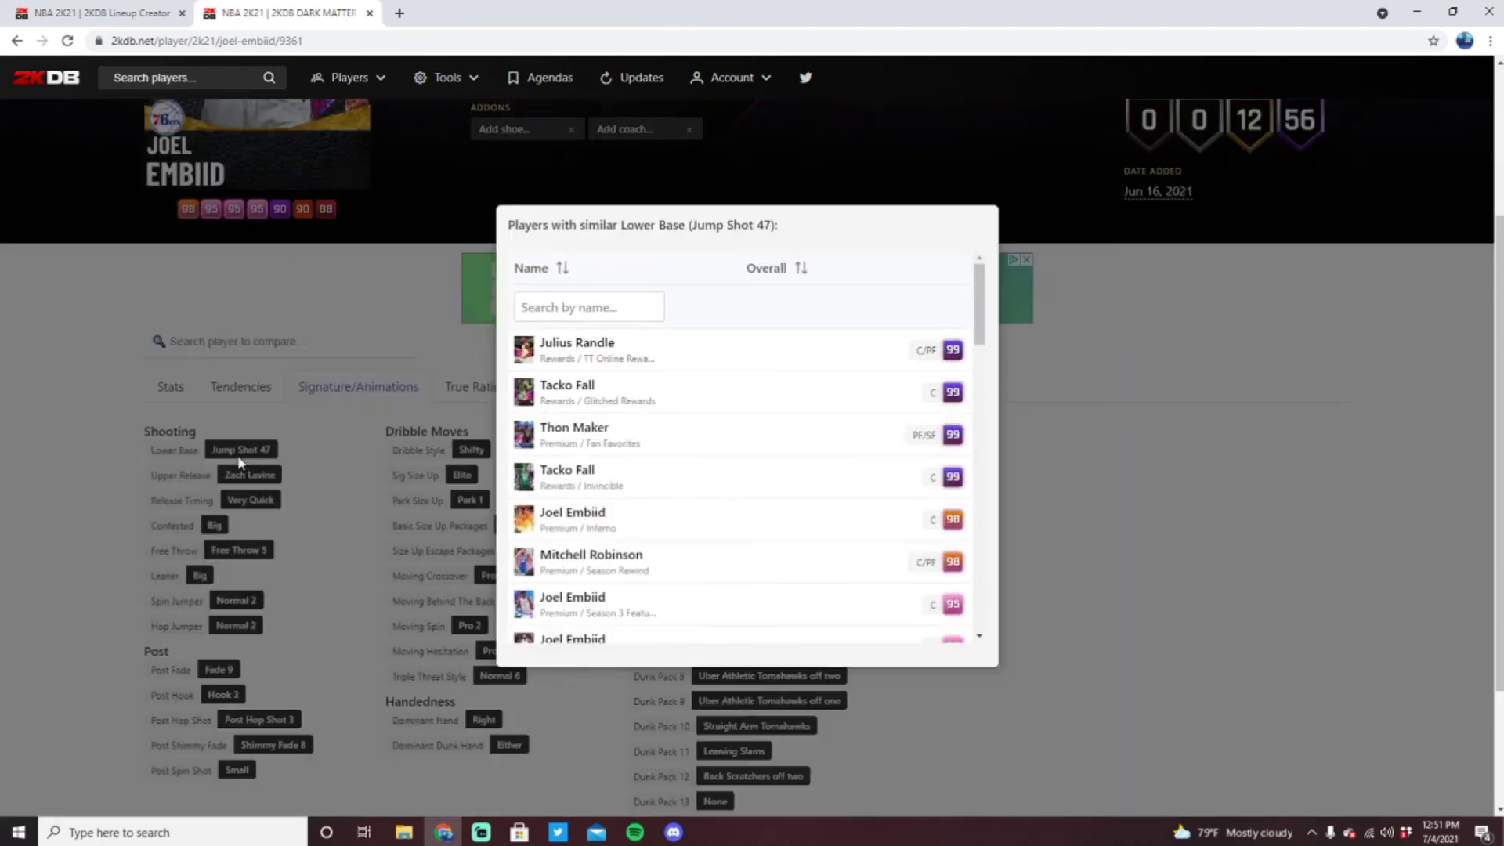
pyautogui.click(386, 467)
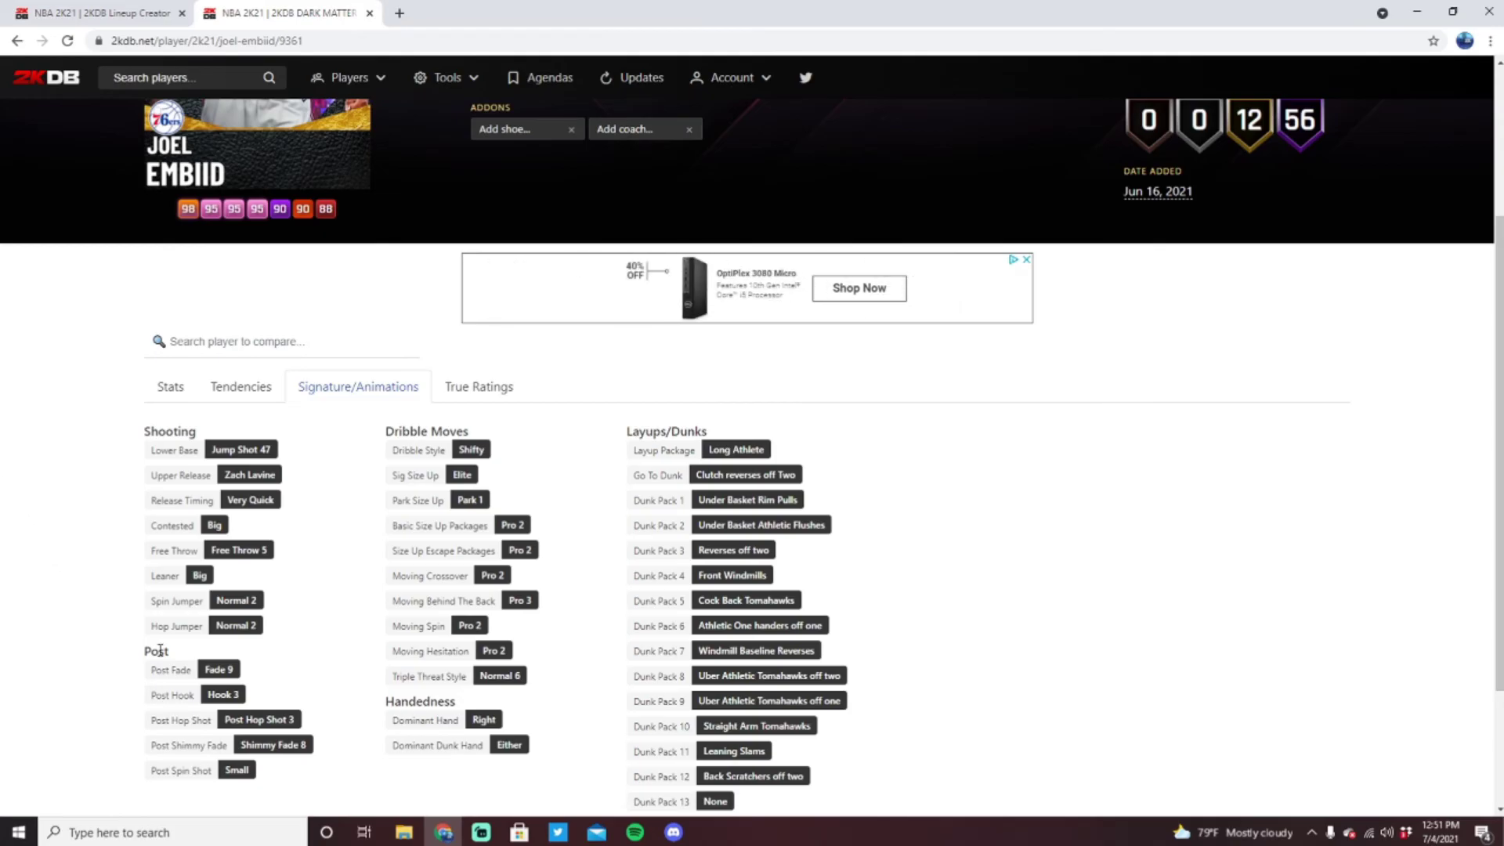
# Step: Return to the lineup and add the 99 overall IDOLS Series III VIP Mohamed Bamba card to the fifth bench slot
pyautogui.click(17, 13)
pyautogui.moveTo(1168, 349)
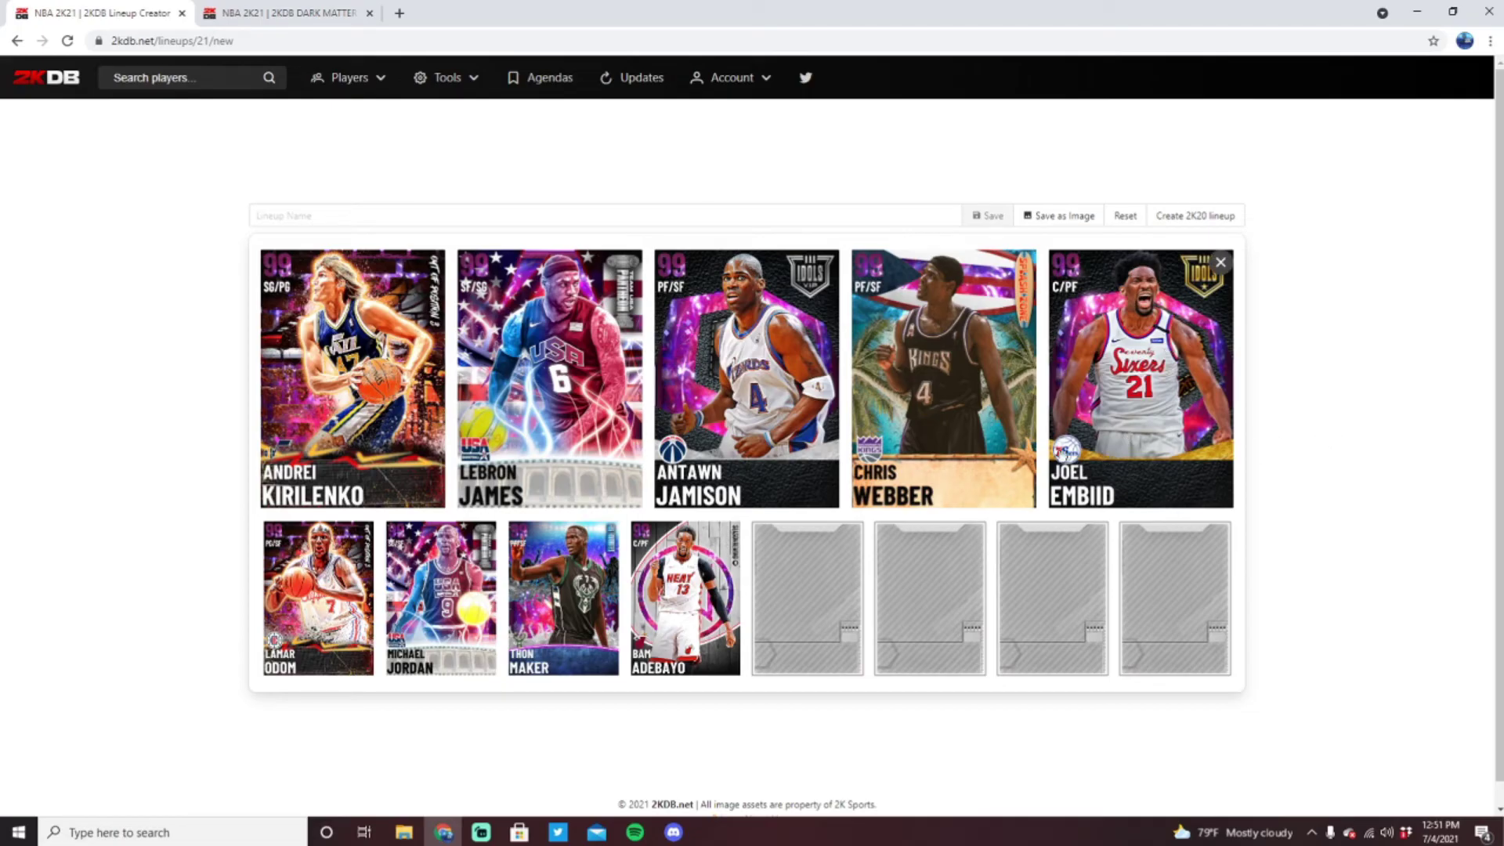
pyautogui.click(815, 588)
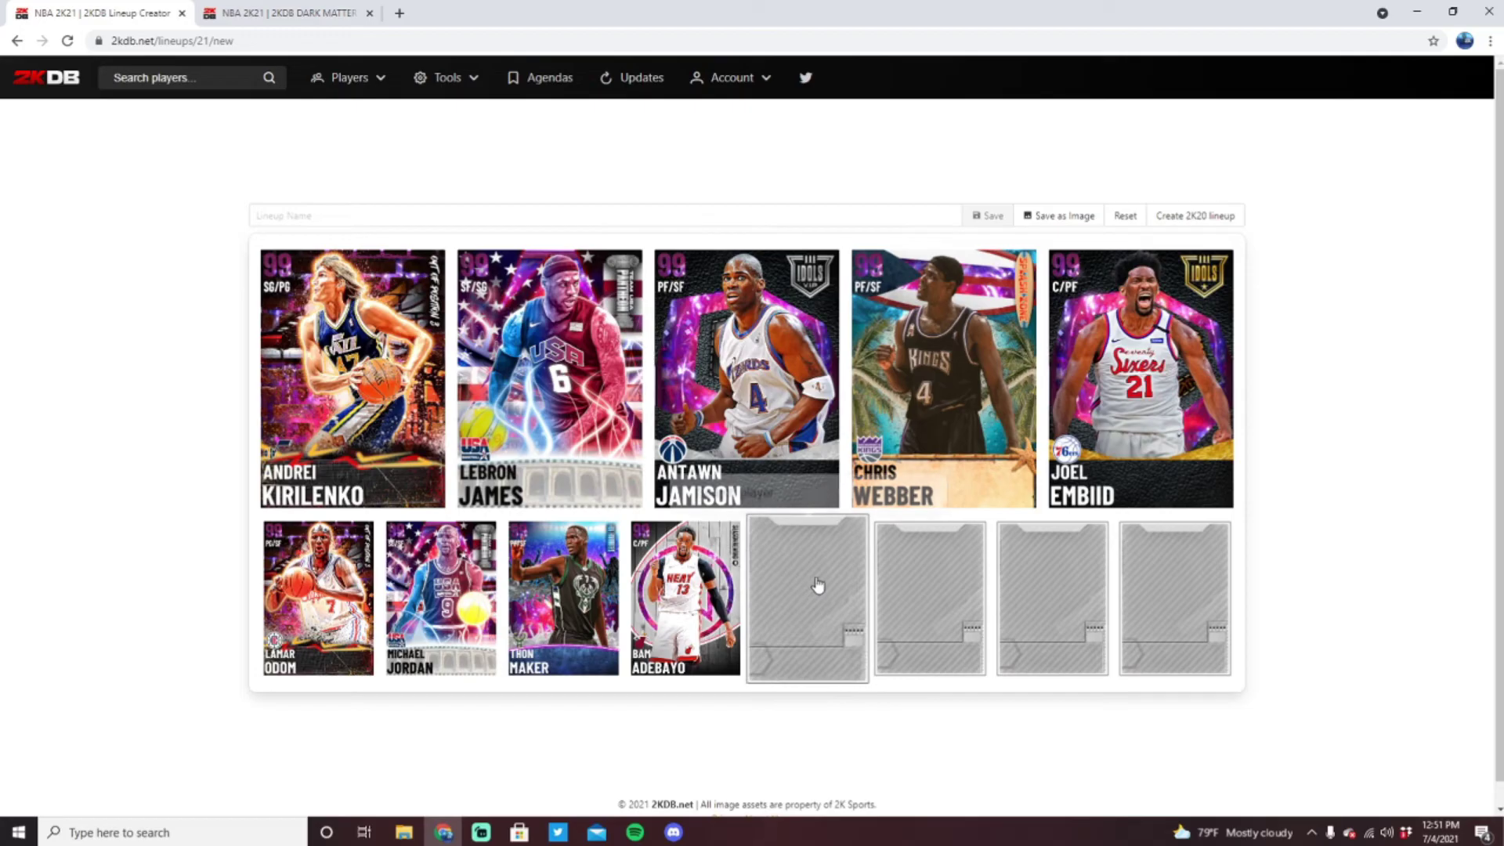
pyautogui.write('moha')
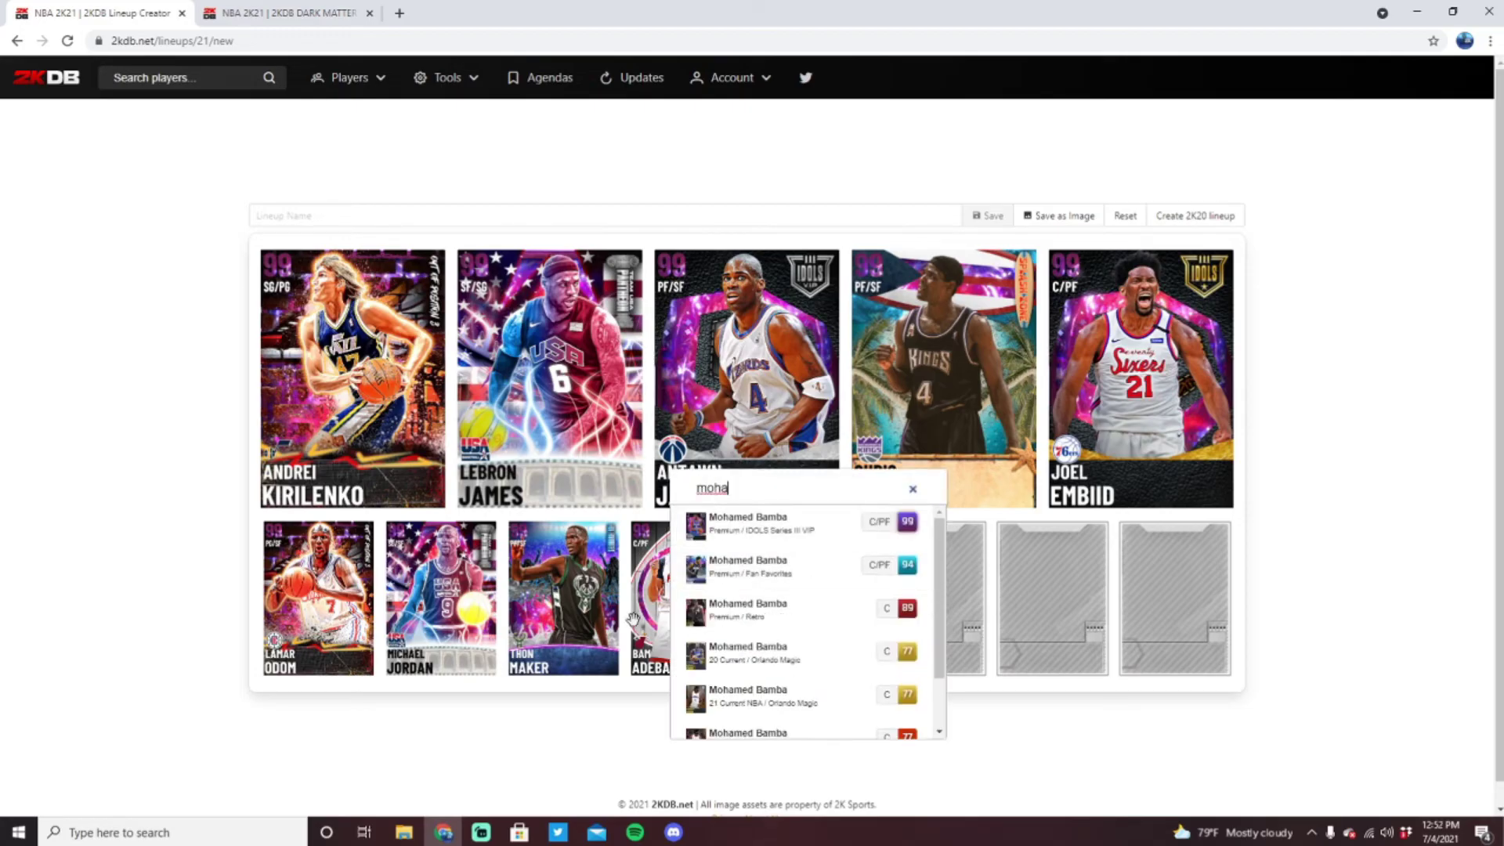
pyautogui.click(786, 529)
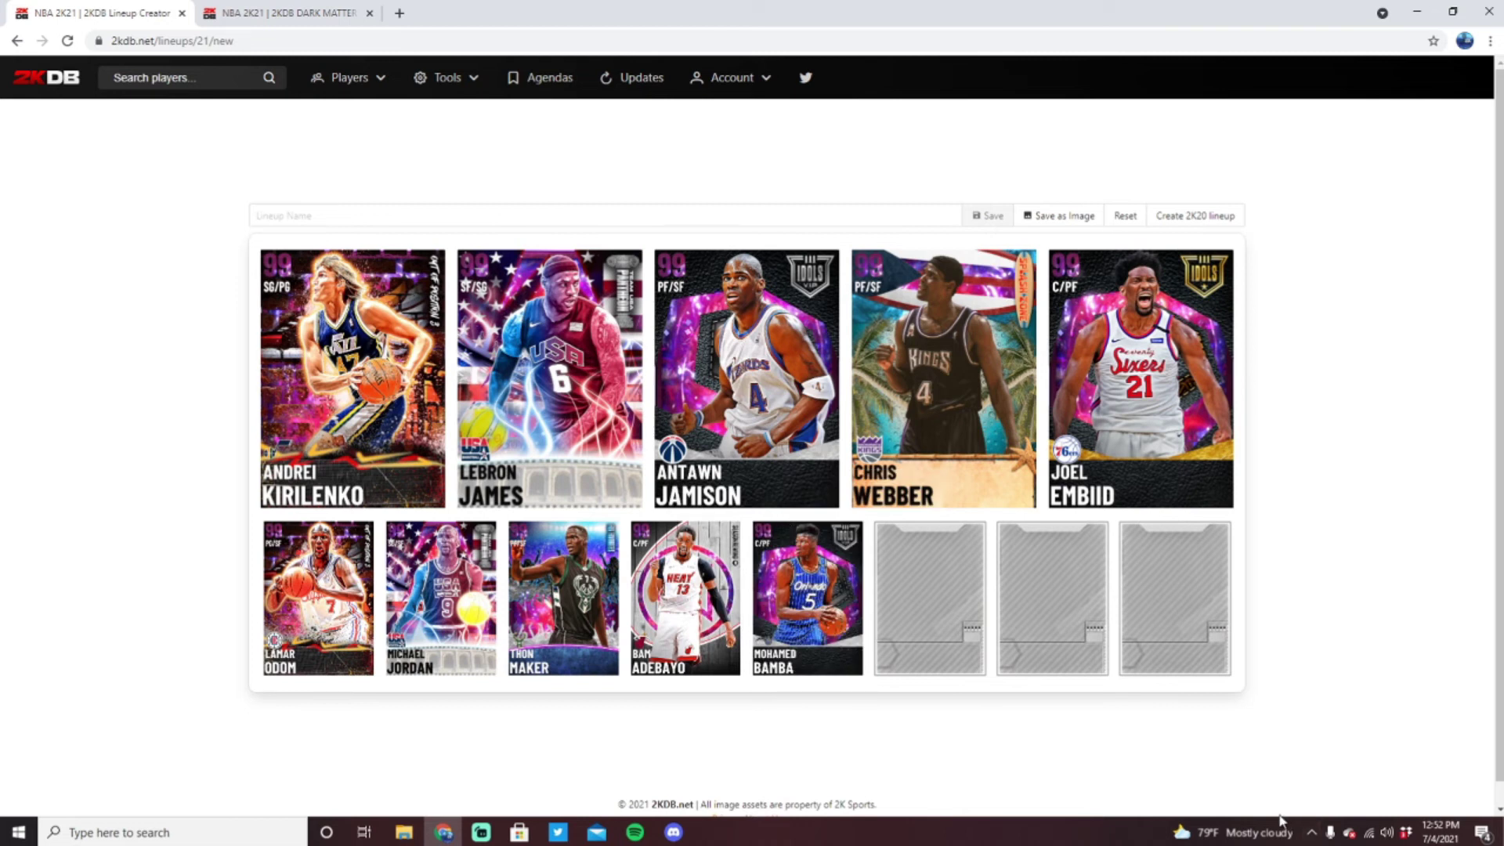
# Step: Look up Mohamed Bamba in the player database and open his 99 overall IDOLS Series III VIP card
pyautogui.click(251, 14)
pyautogui.click(189, 78)
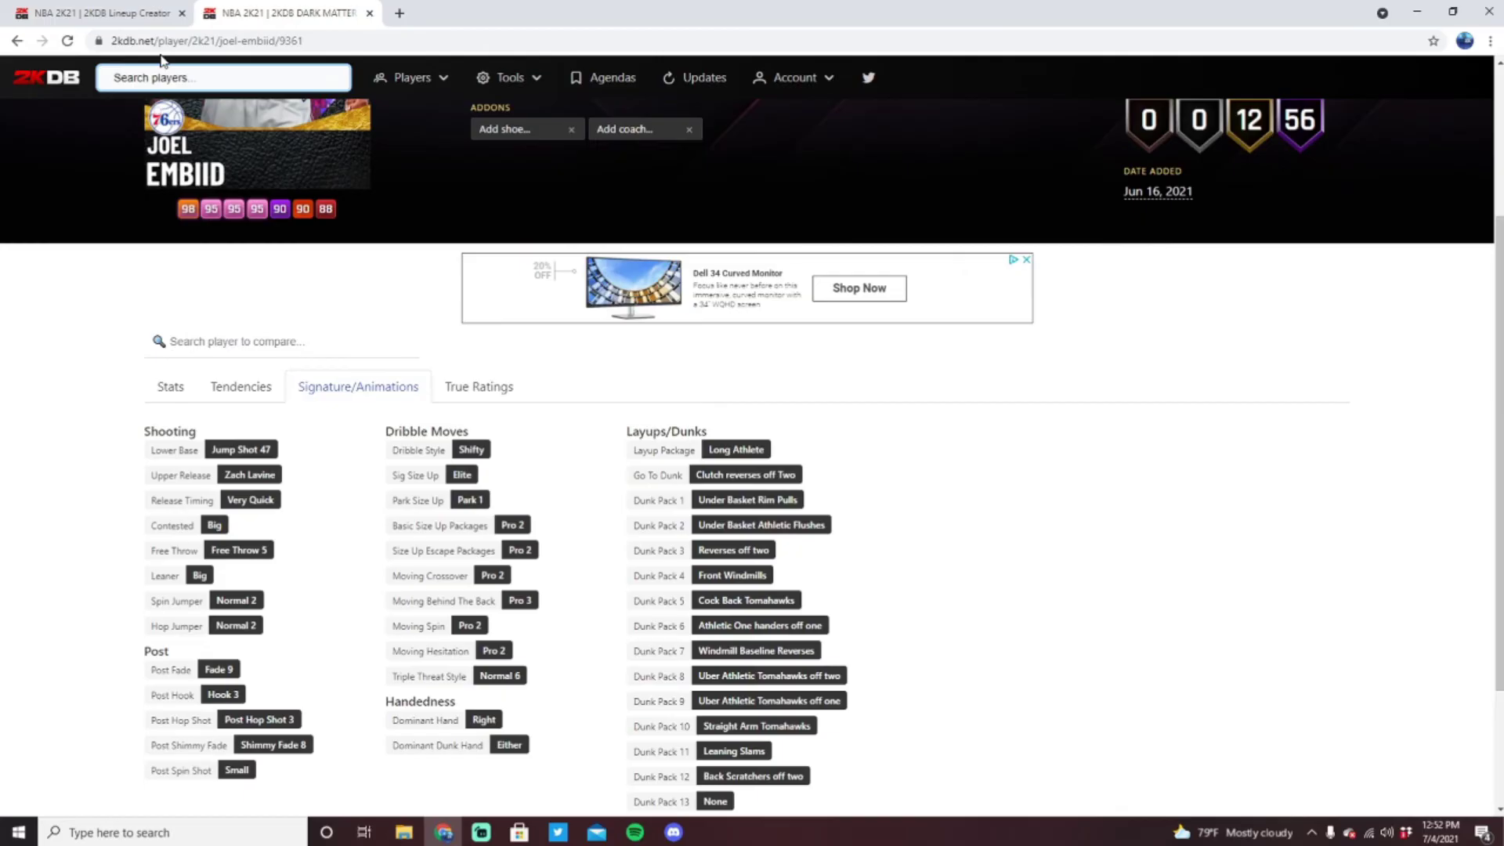
pyautogui.write('moha')
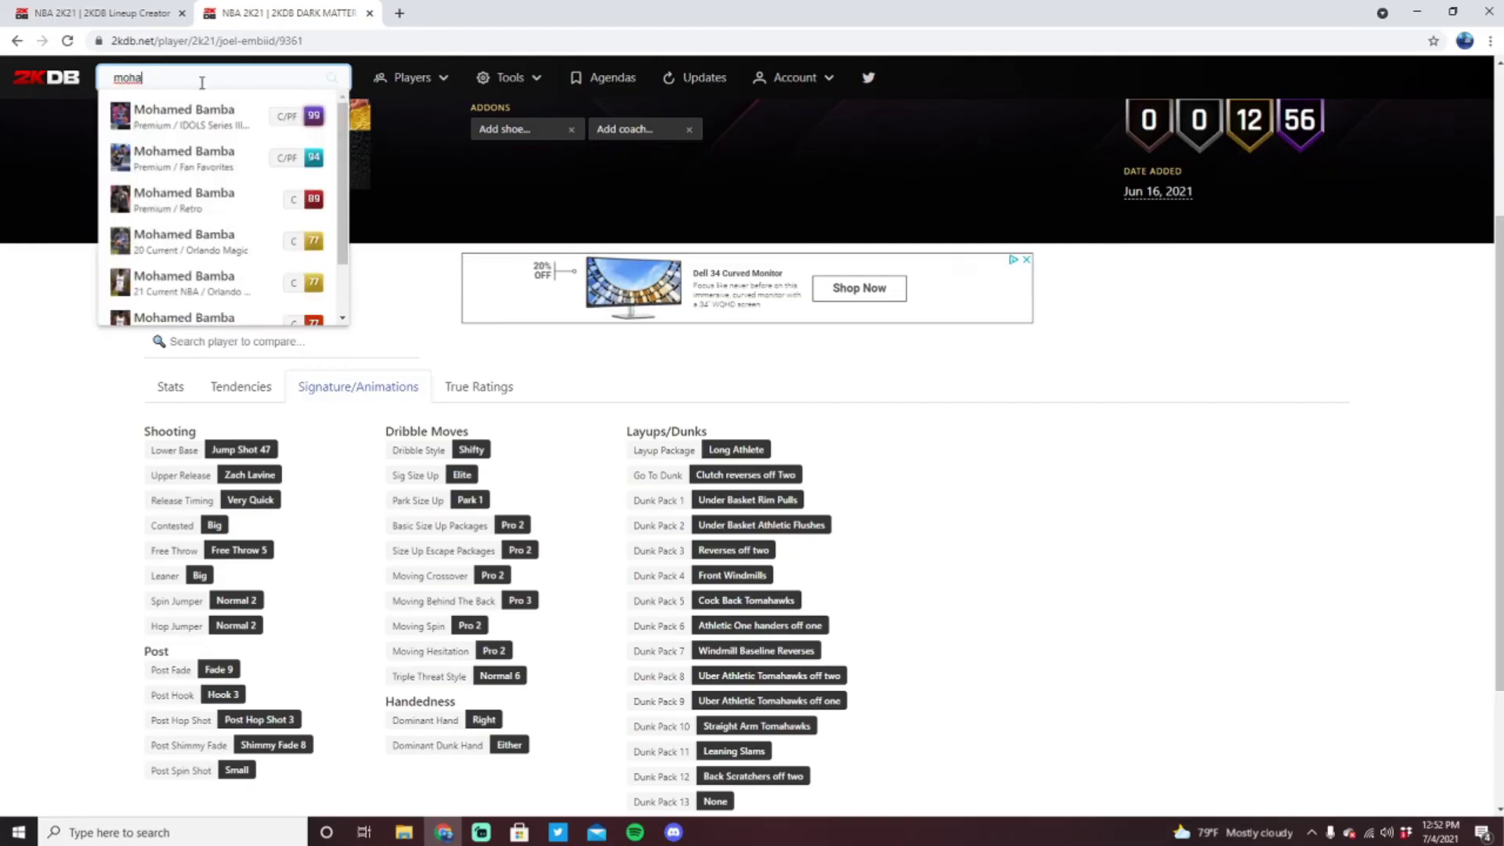
pyautogui.click(200, 106)
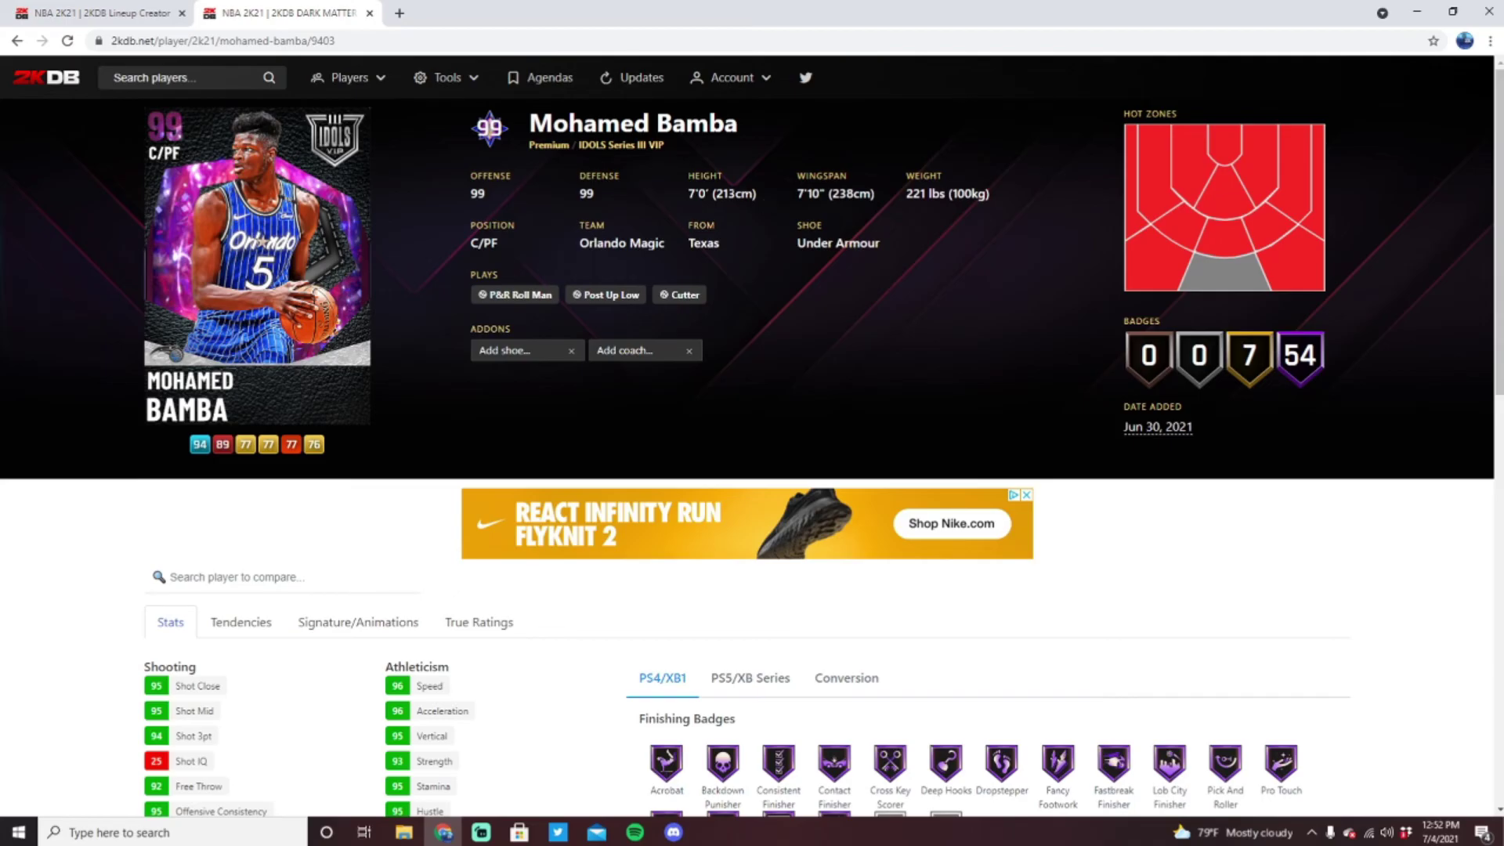
# Step: Examine Mohamed Bamba's hot zones, attribute stats and his finishing, shooting, playmaking and defensive badges
pyautogui.scroll(-7, 1158, 210)
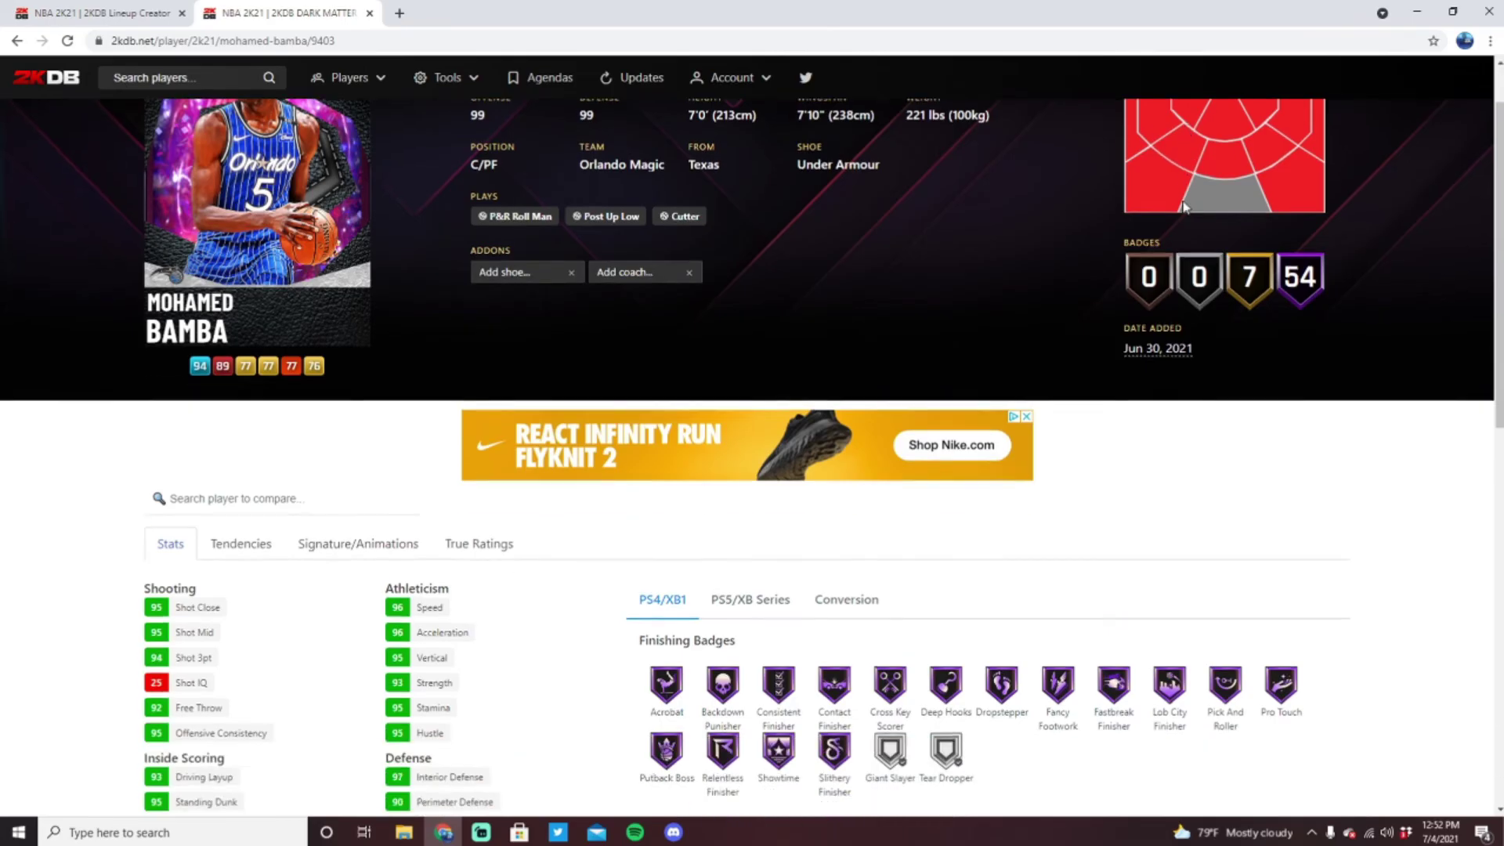
pyautogui.scroll(6, 1238, 261)
pyautogui.scroll(-7, 1193, 222)
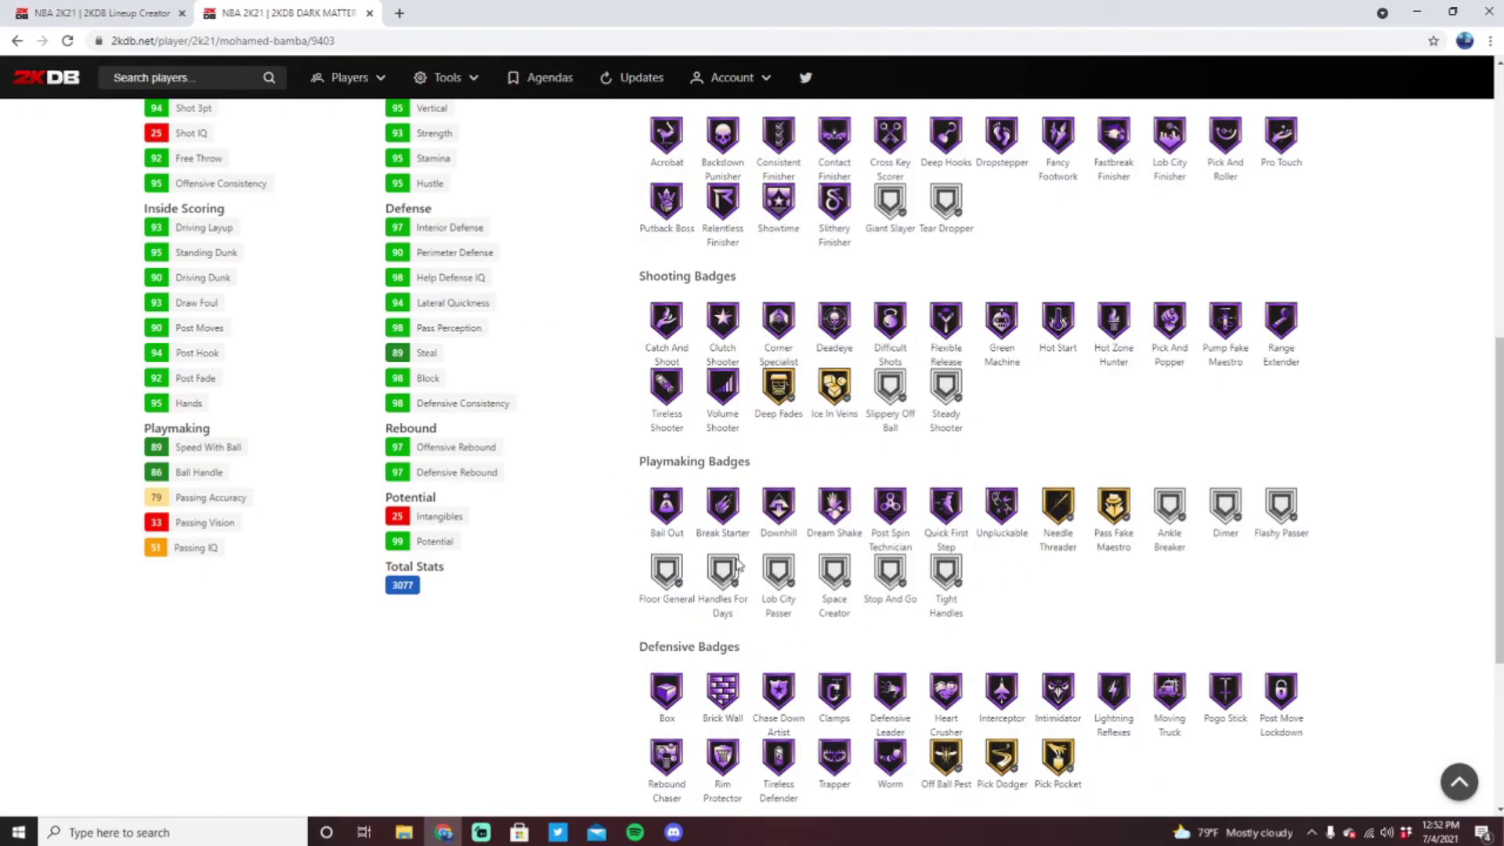
pyautogui.scroll(-3, 908, 599)
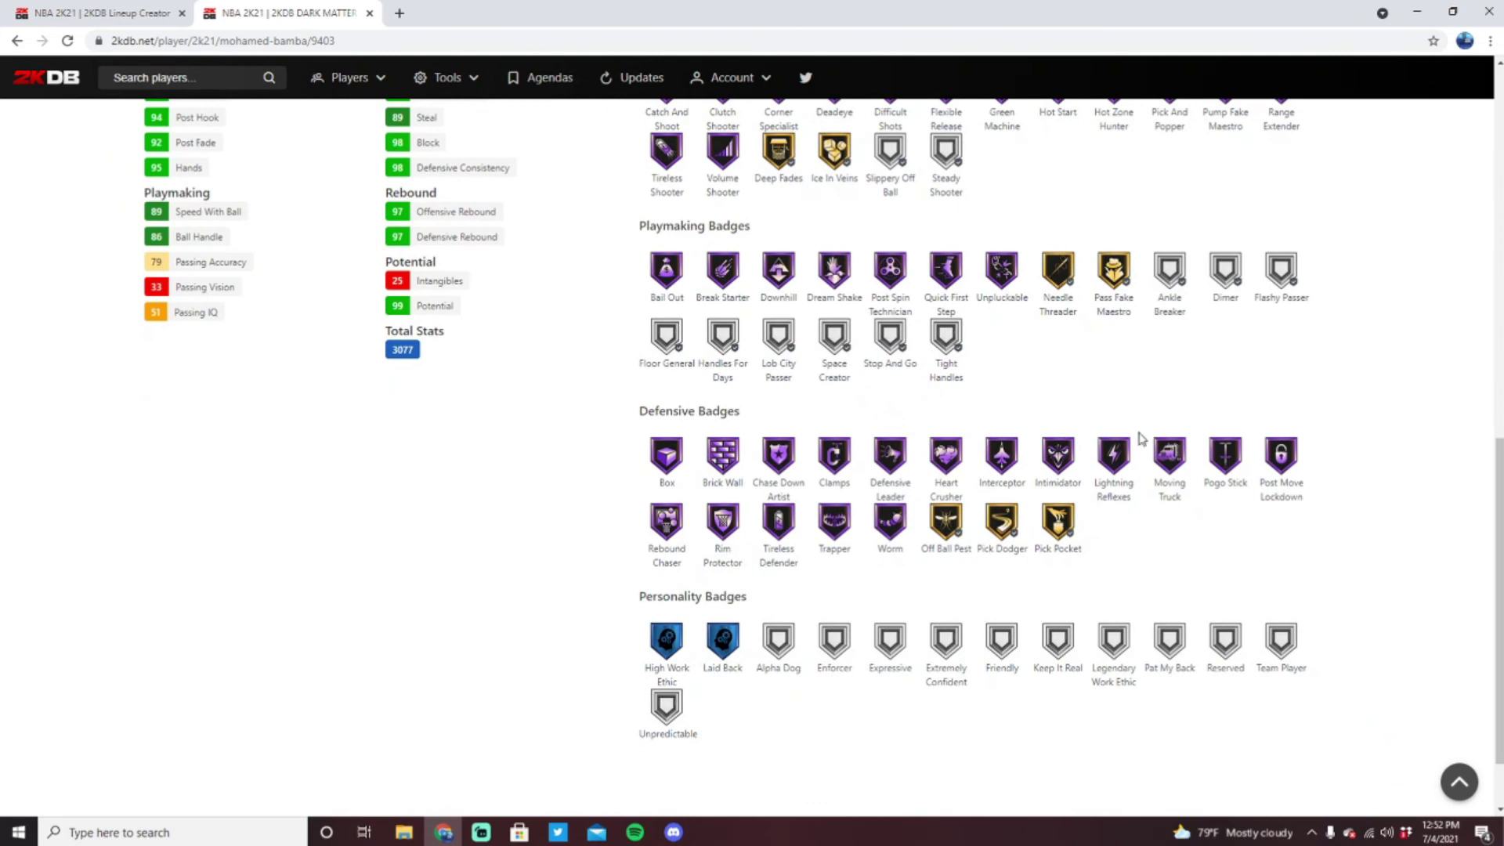
pyautogui.scroll(5, 369, 624)
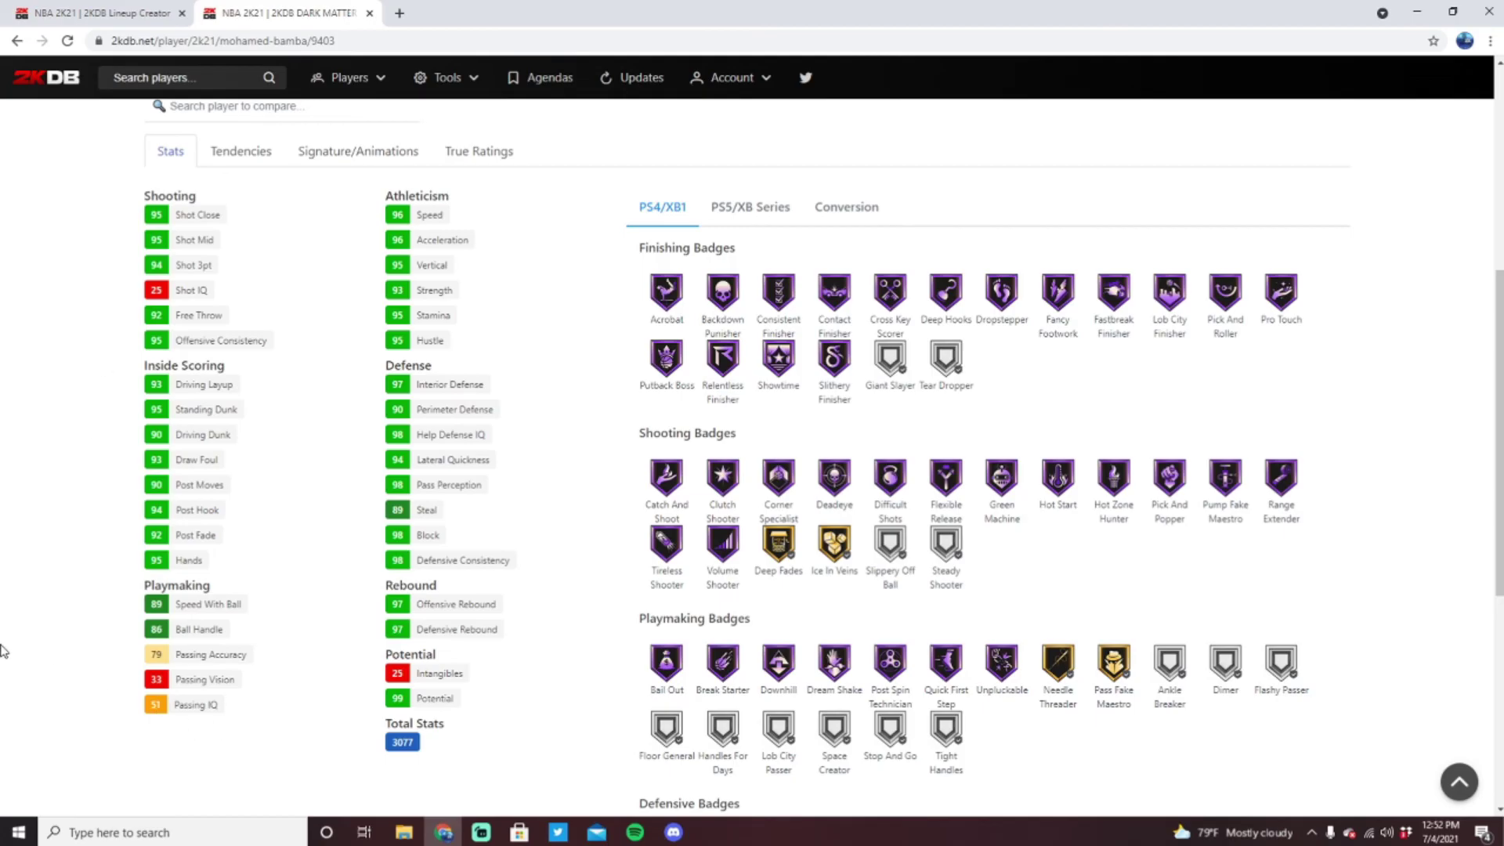
pyautogui.scroll(2, 4, 627)
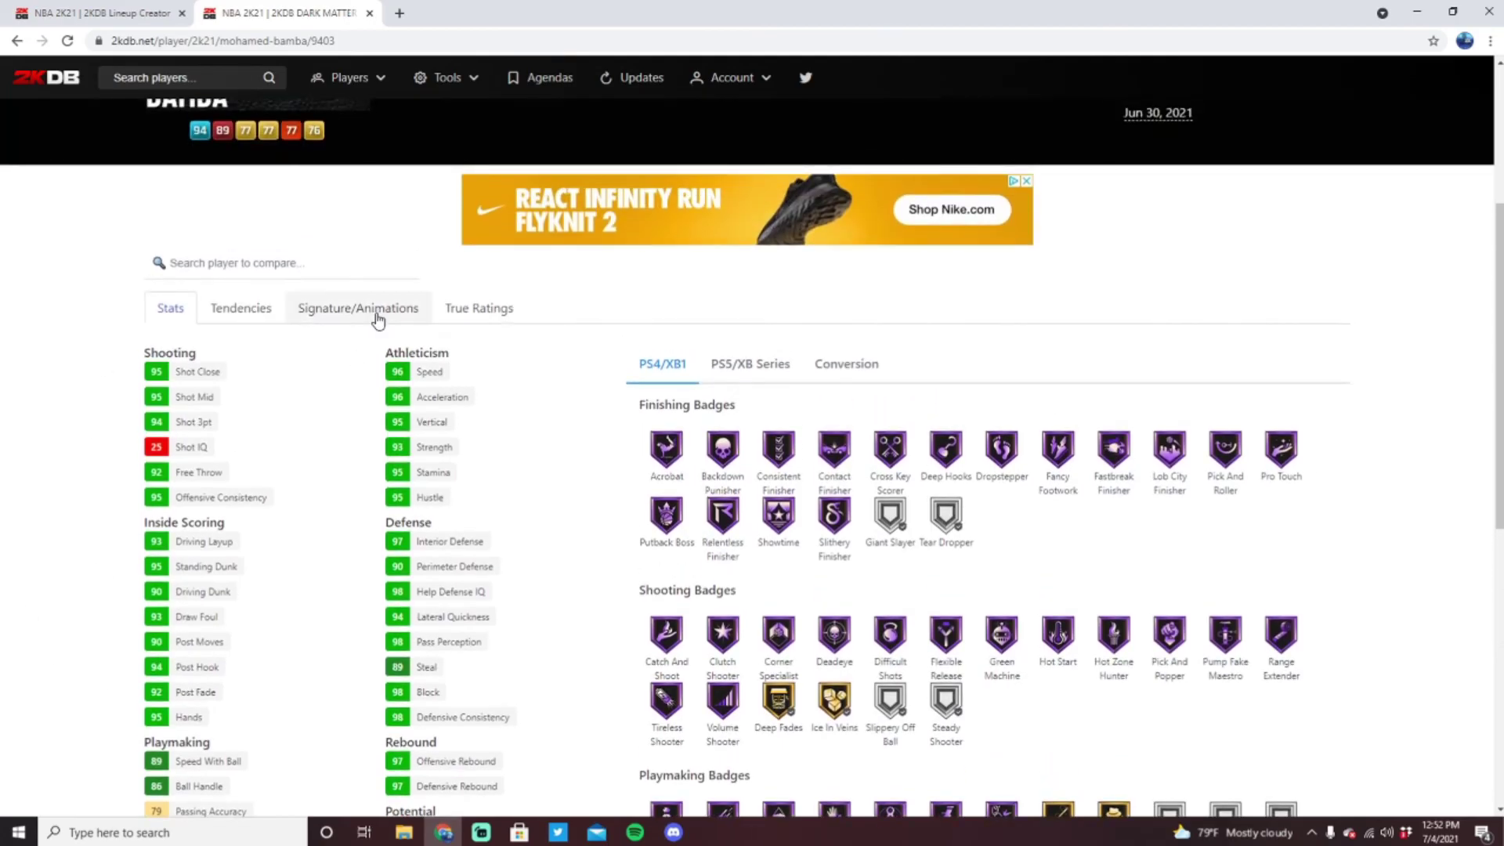
# Step: Review Mohamed Bamba's signature animations and check which players share his Jump Shot 109 lower base
pyautogui.click(377, 318)
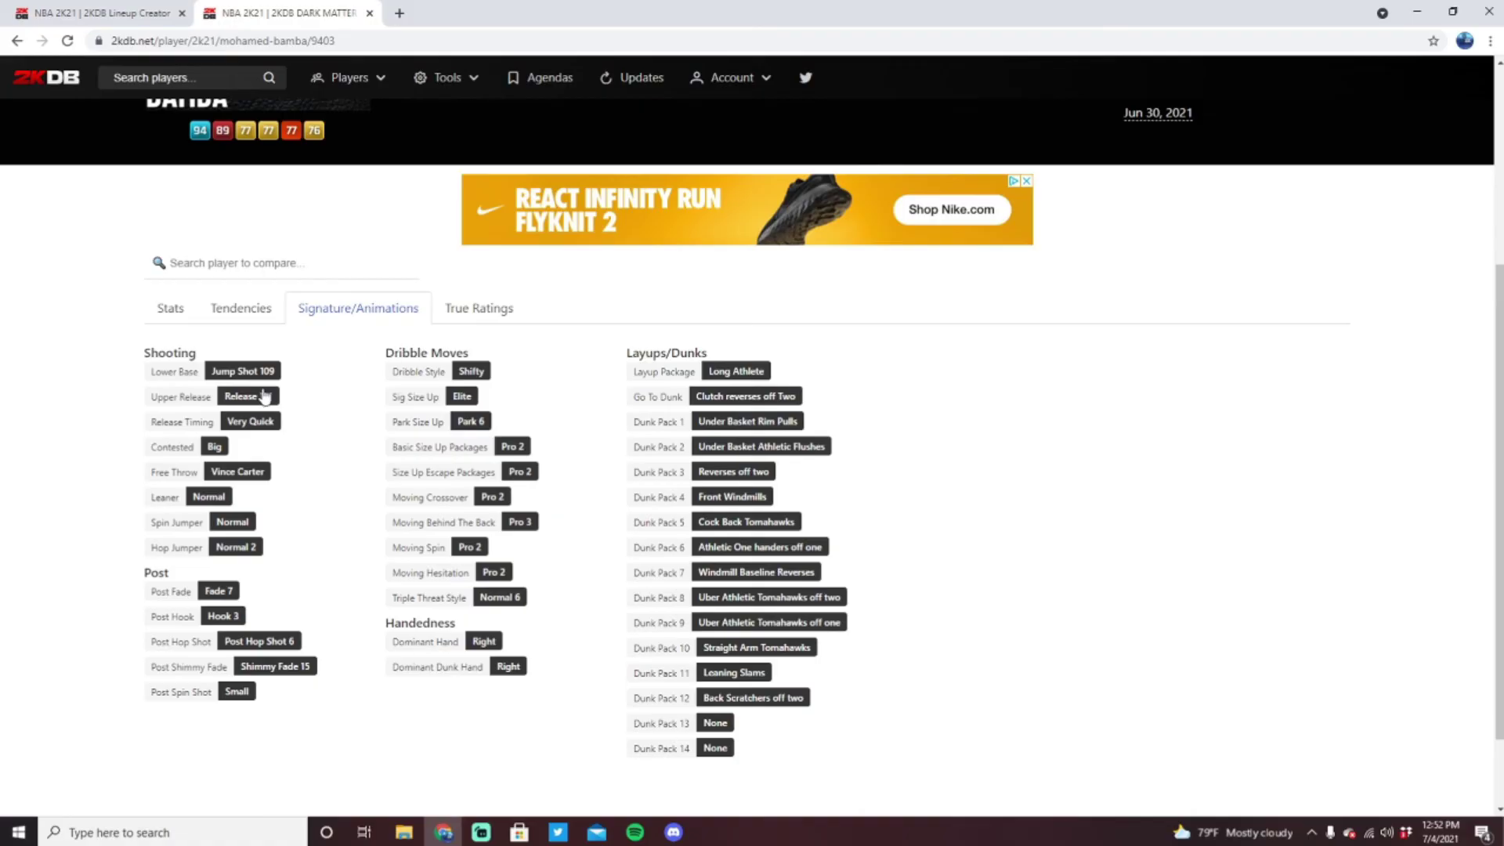
pyautogui.click(245, 373)
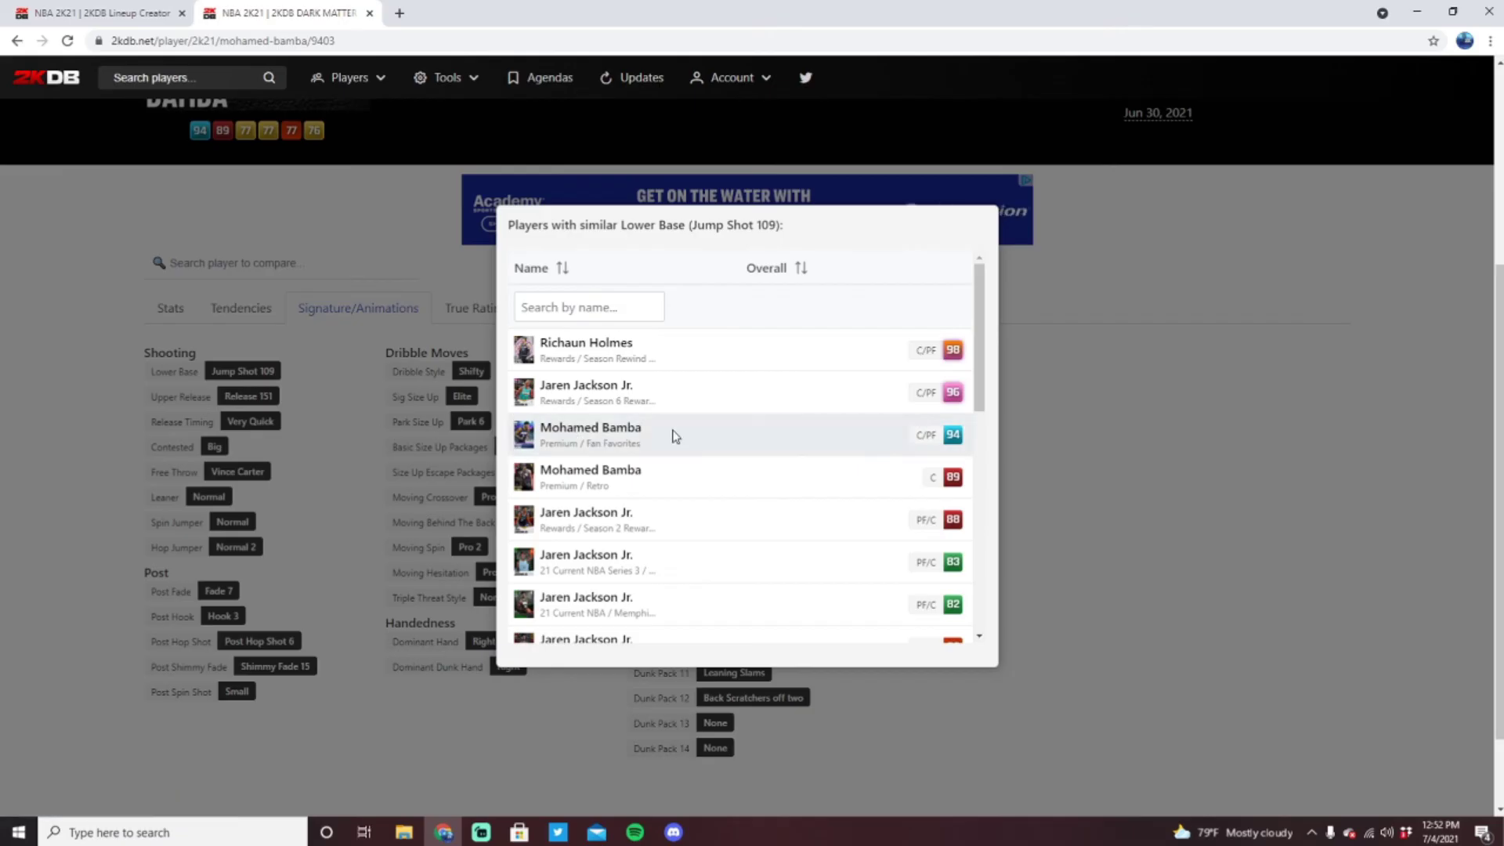
pyautogui.click(427, 443)
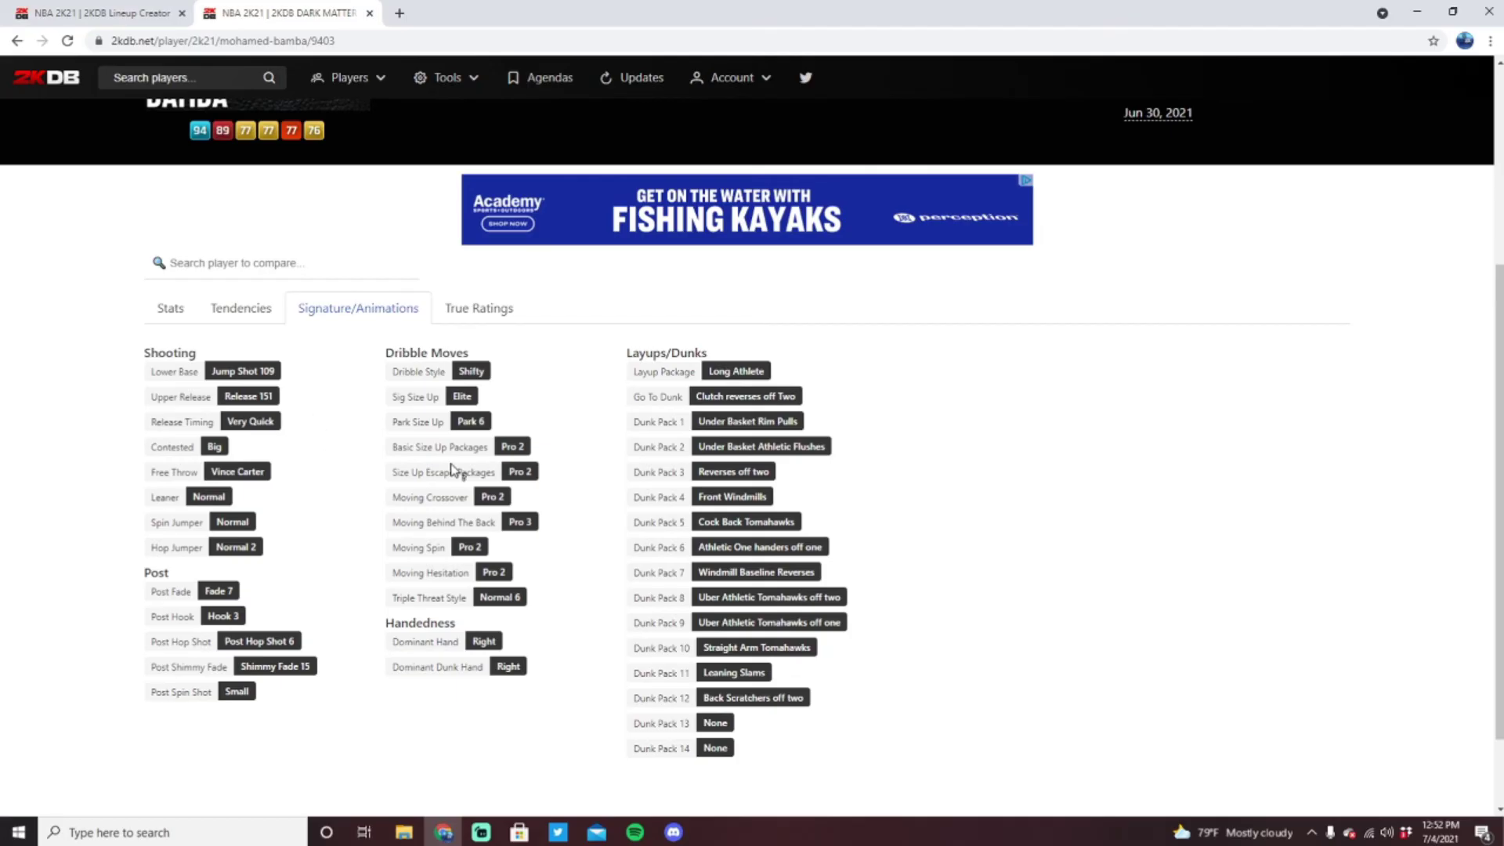
# Step: Return to the lineup and replace Lamar Odom on the bench with the 99 overall PG/PF Ben Simmons card
pyautogui.click(186, 8)
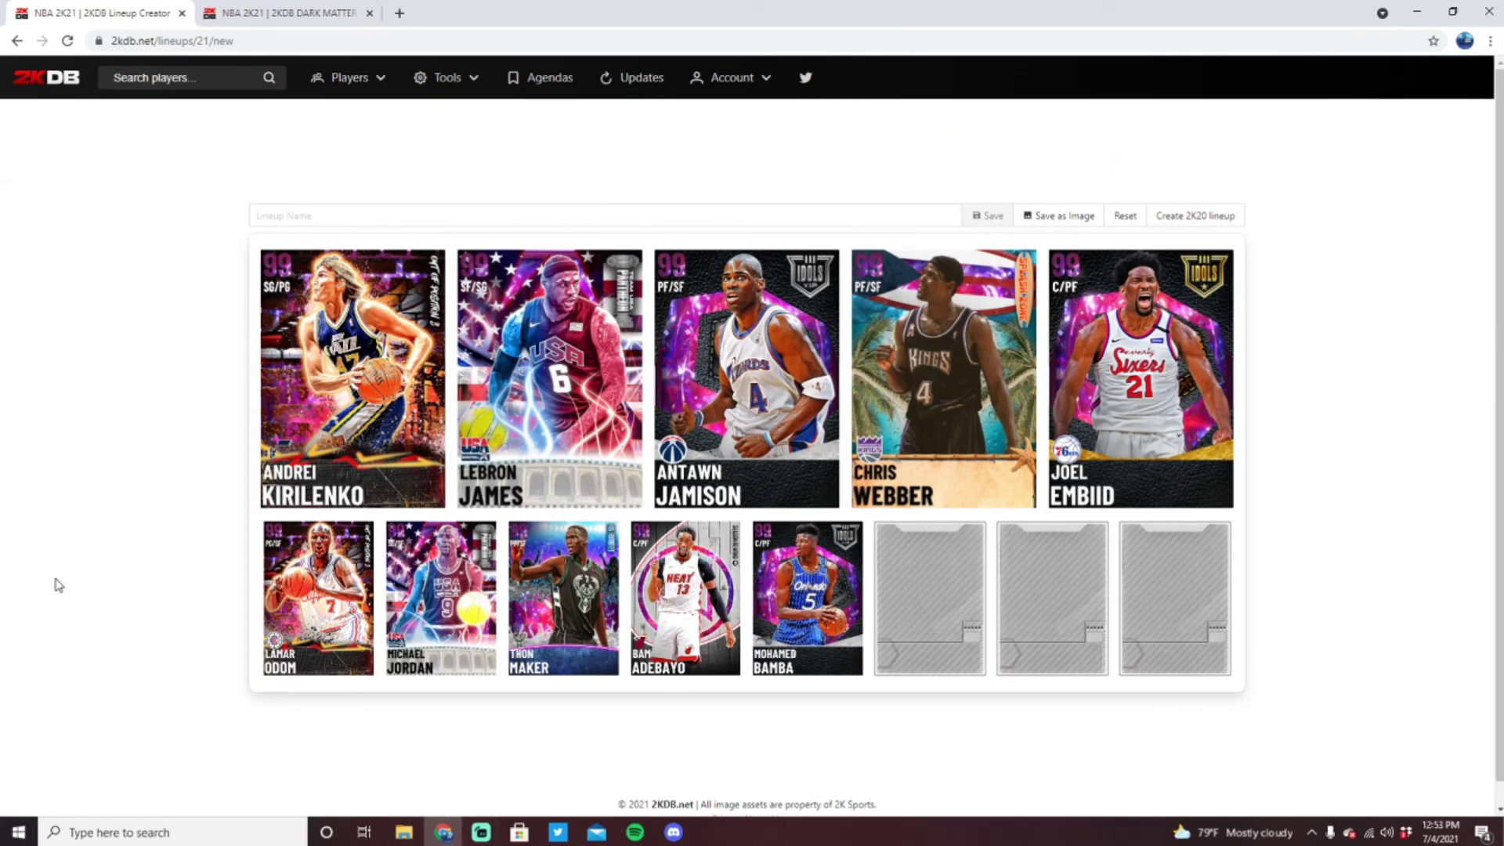
pyautogui.click(237, 13)
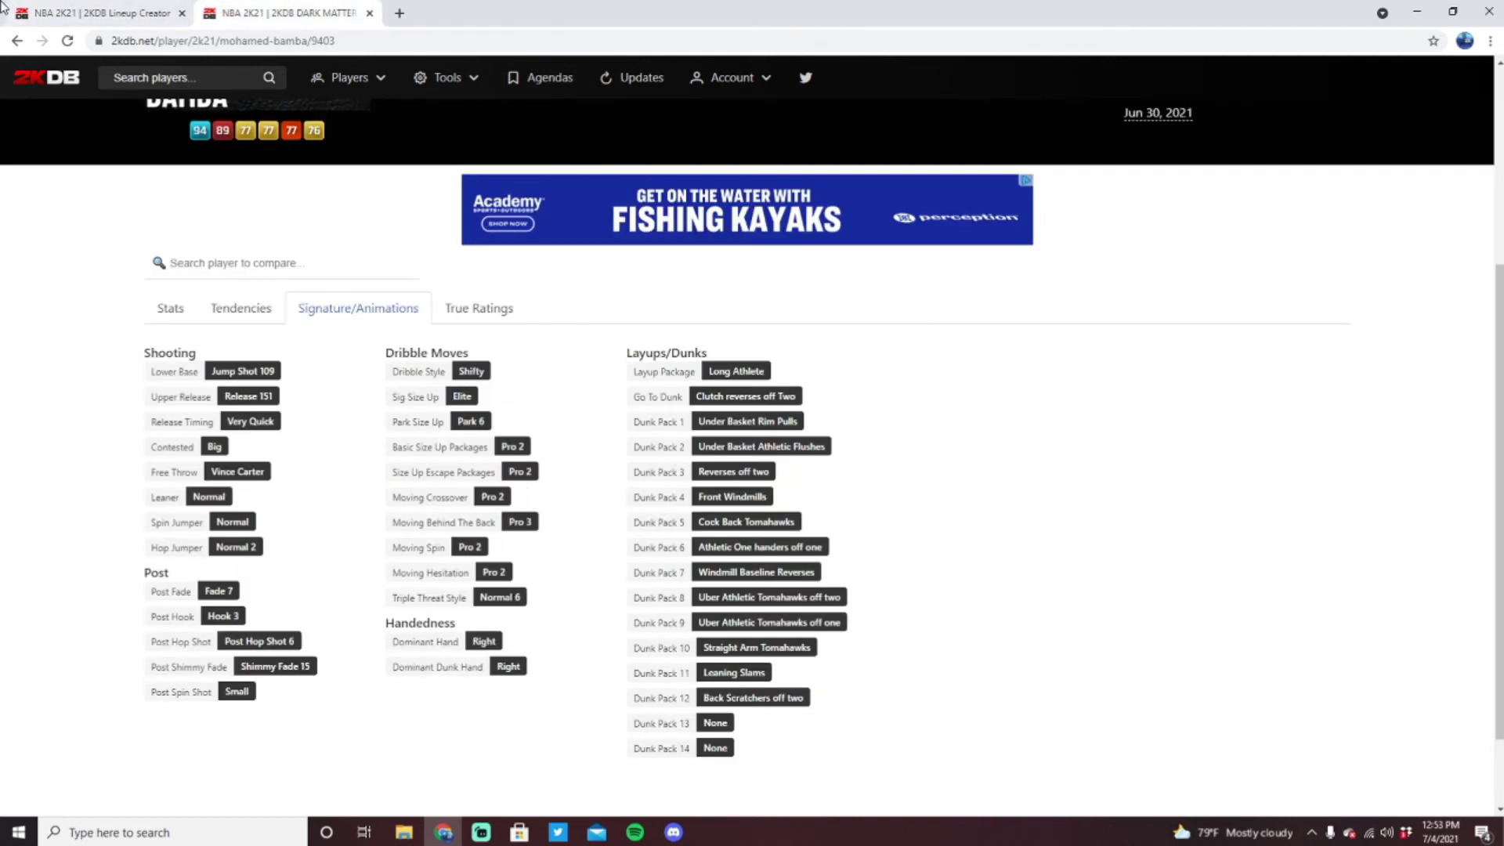
pyautogui.click(47, 13)
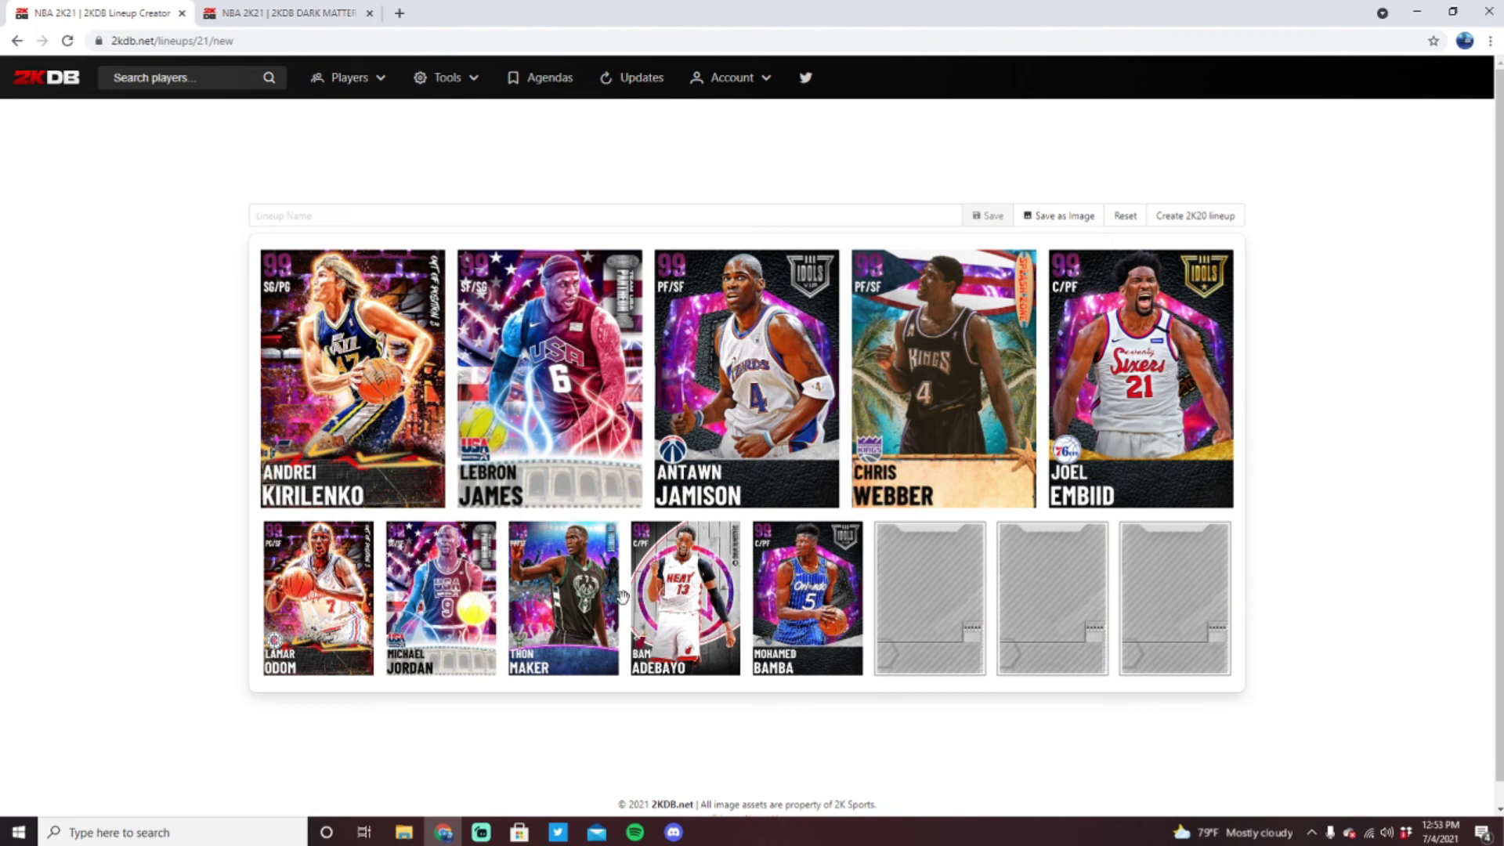
pyautogui.scroll(-1, 398, 603)
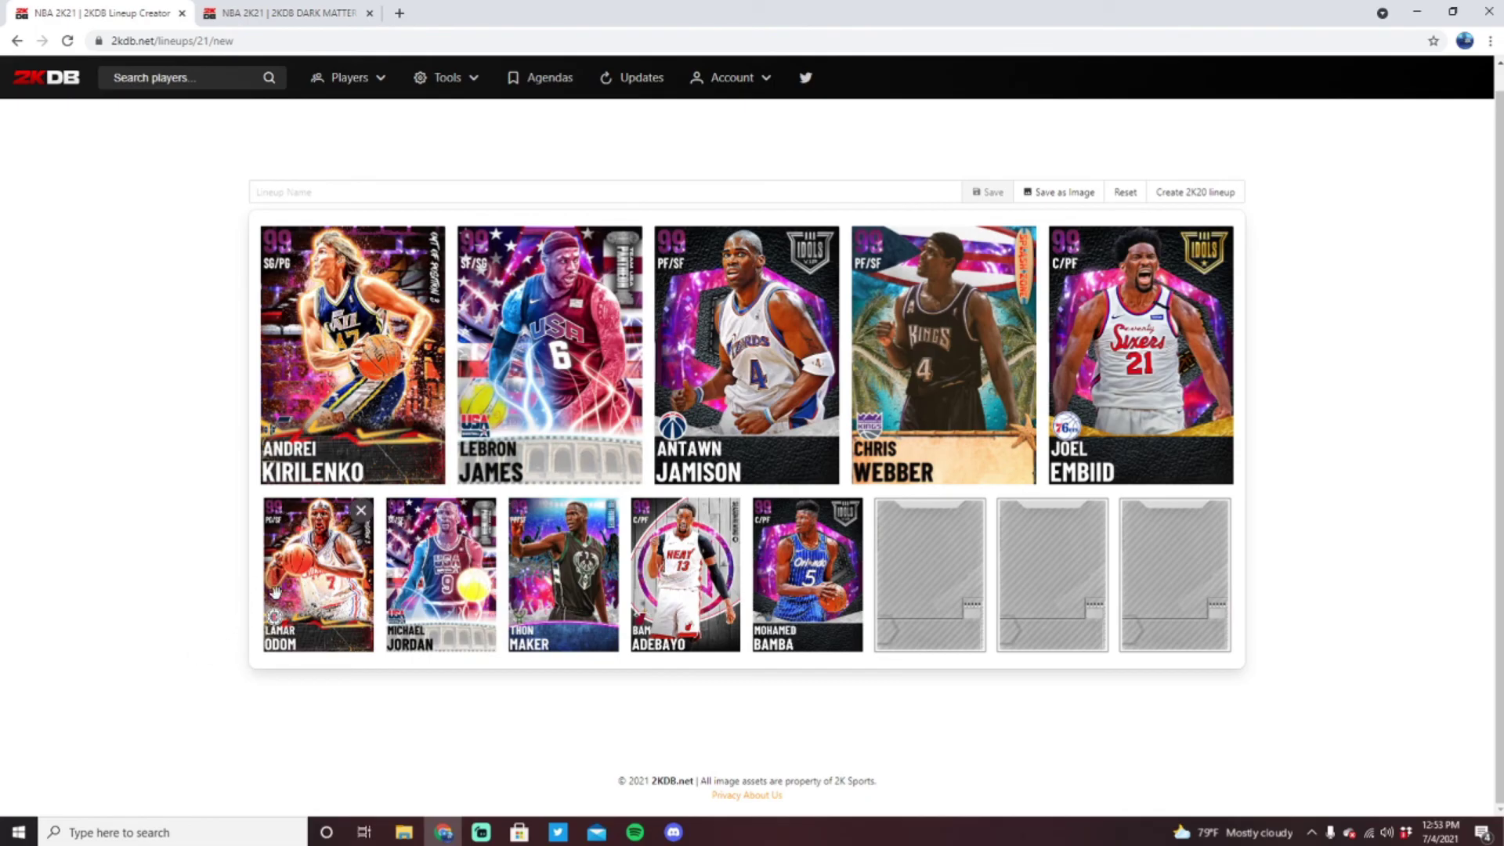
pyautogui.click(361, 511)
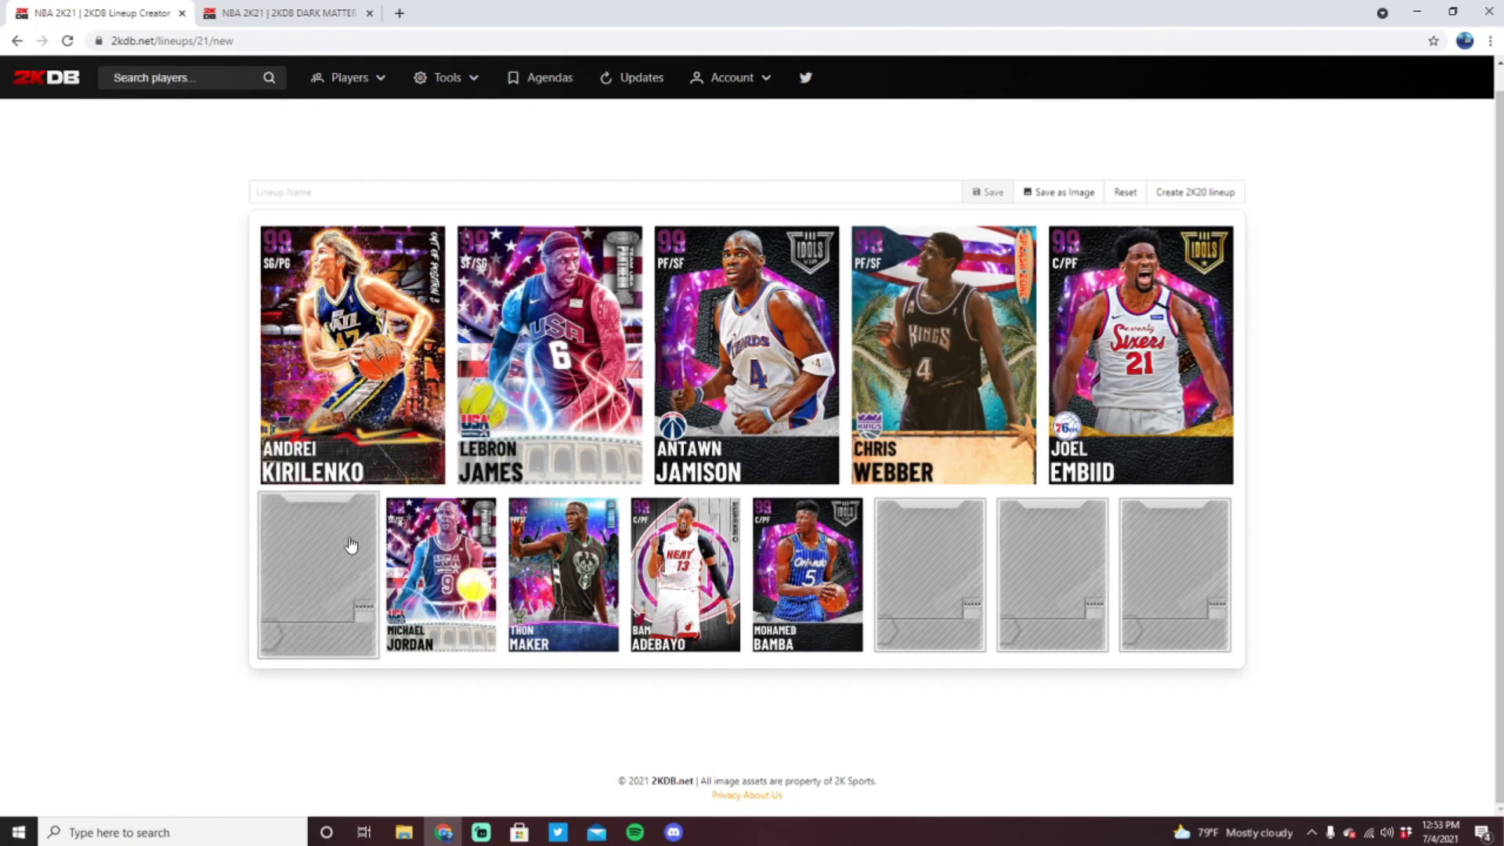
pyautogui.click(352, 546)
pyautogui.write('t')
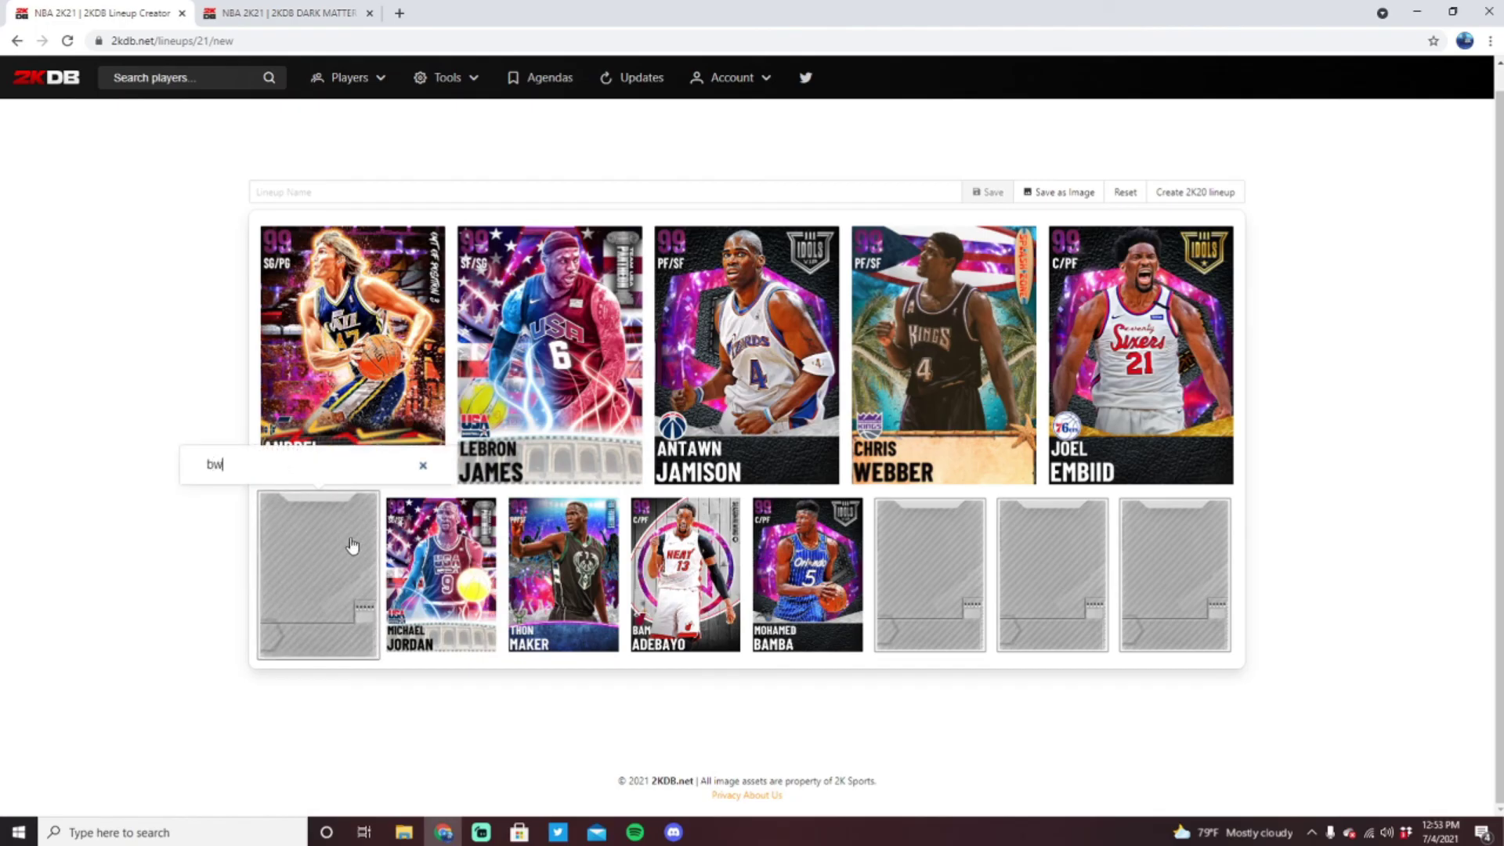
pyautogui.write('n')
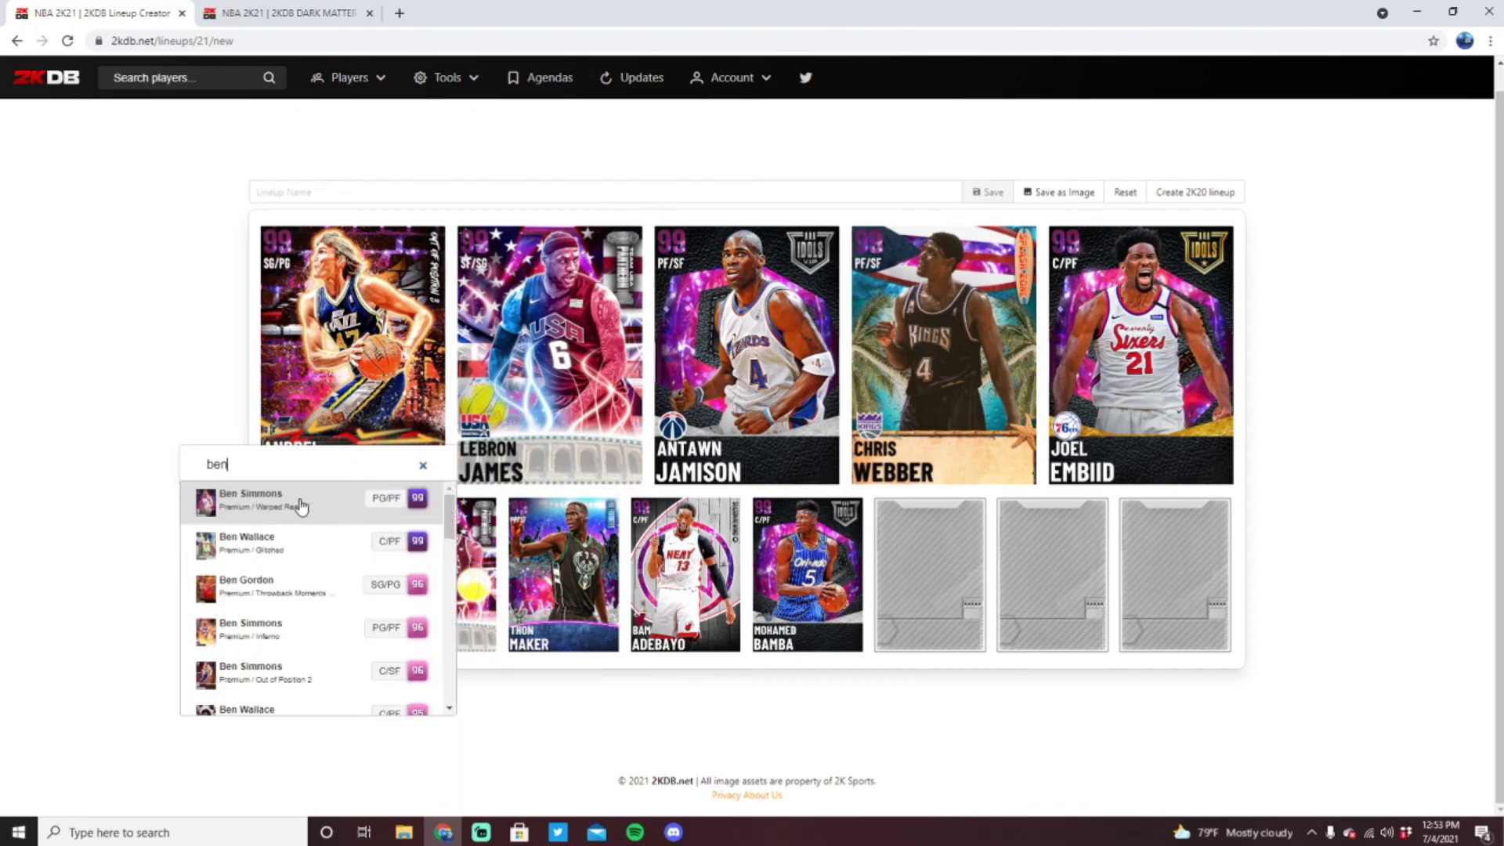
pyautogui.click(298, 504)
# Step: Replace Michael Jordan on the bench with the 99 overall SF/SG Cameron Reddish card
pyautogui.click(494, 502)
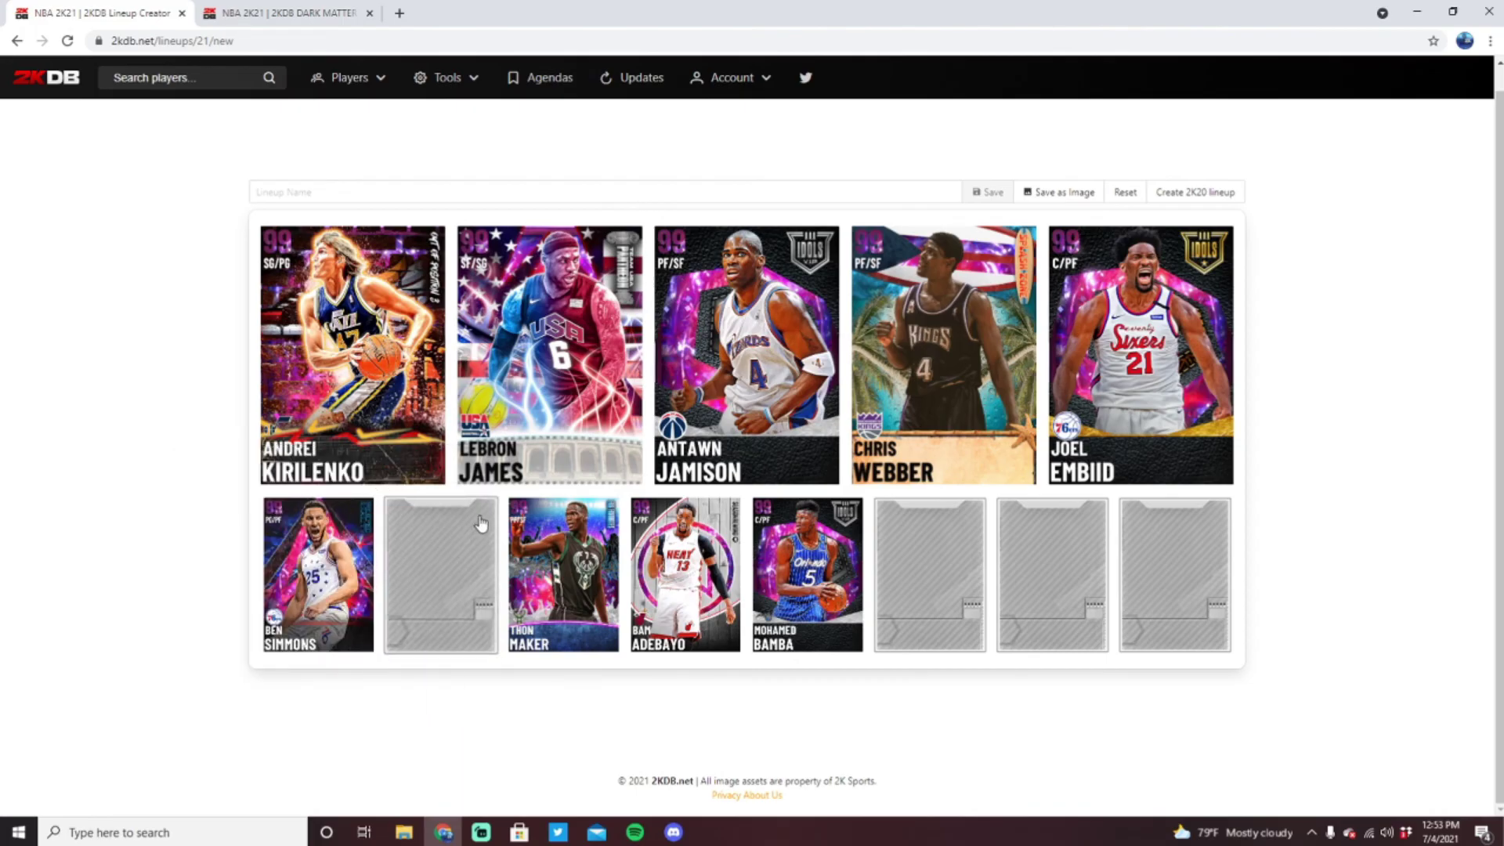
pyautogui.click(481, 527)
pyautogui.write('cam')
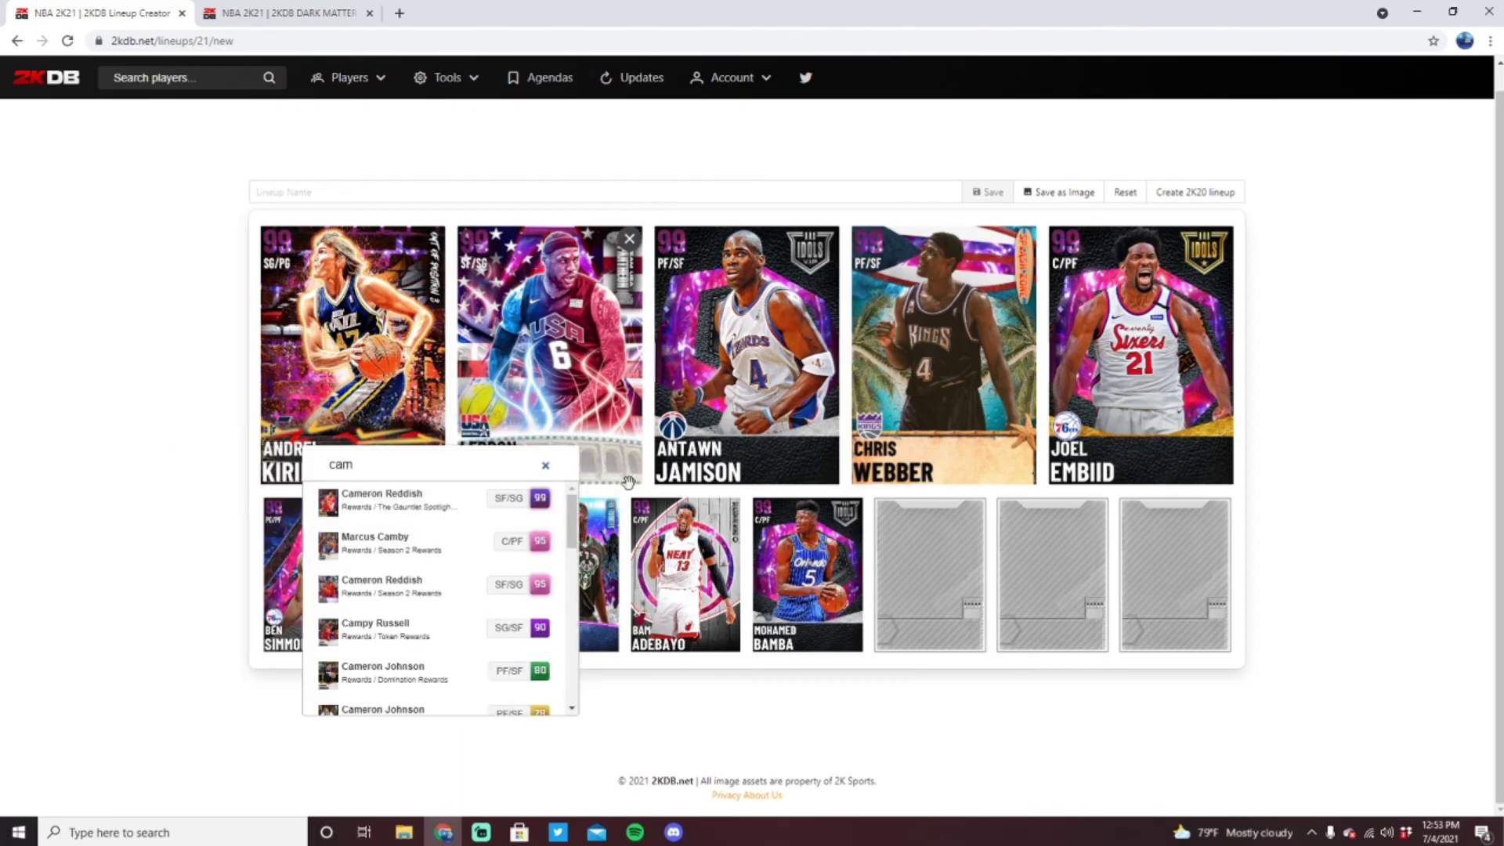
pyautogui.click(408, 500)
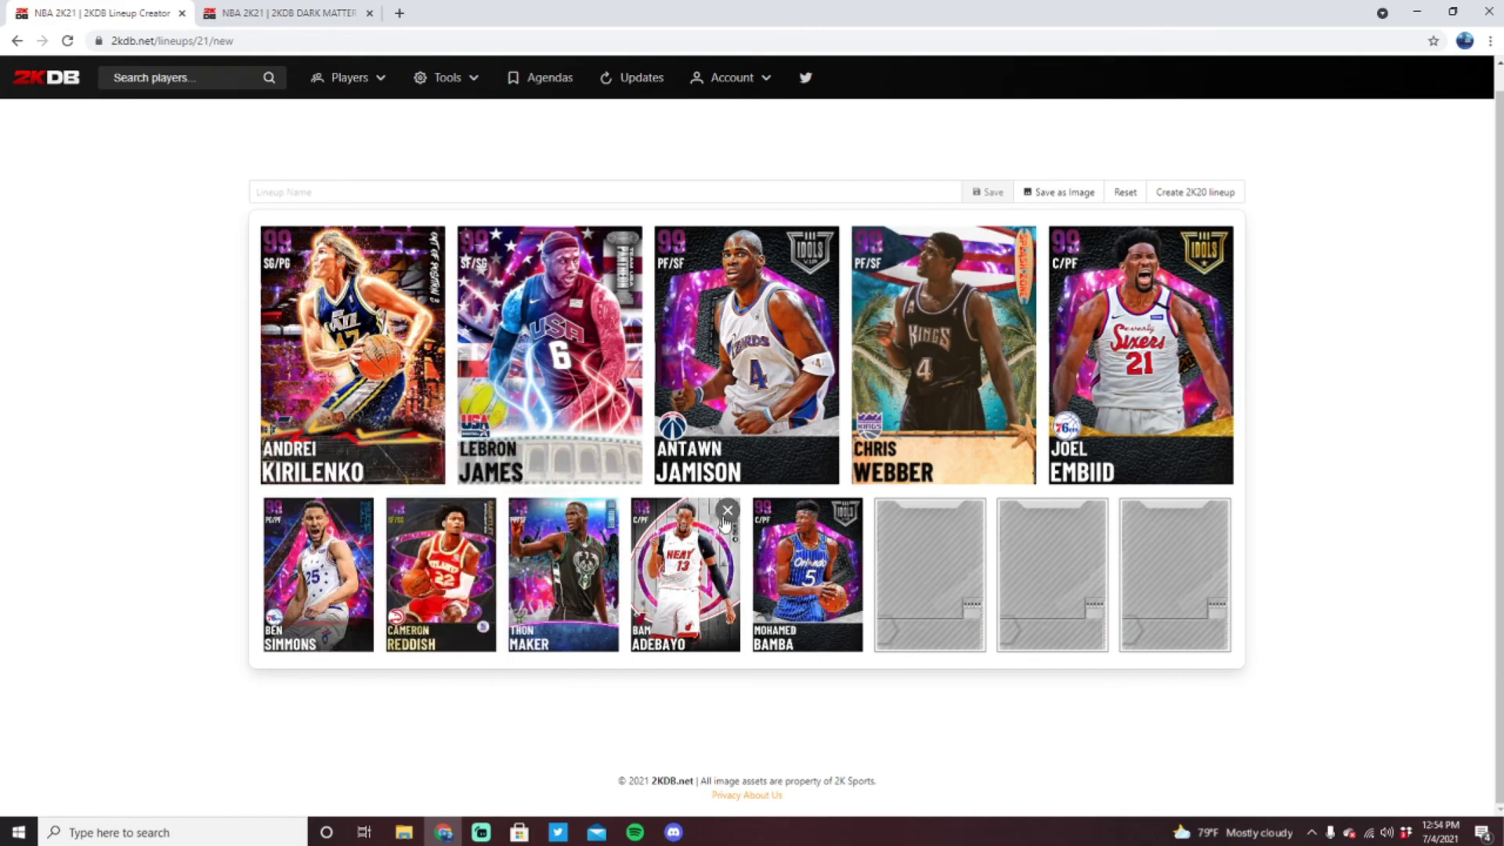
# Step: Replace Bam Adebayo on the bench with the 99 overall C/PF James Wiseman card, and swap Wiseman with starter Chris Webber
pyautogui.click(728, 510)
pyautogui.click(689, 552)
pyautogui.write('jame')
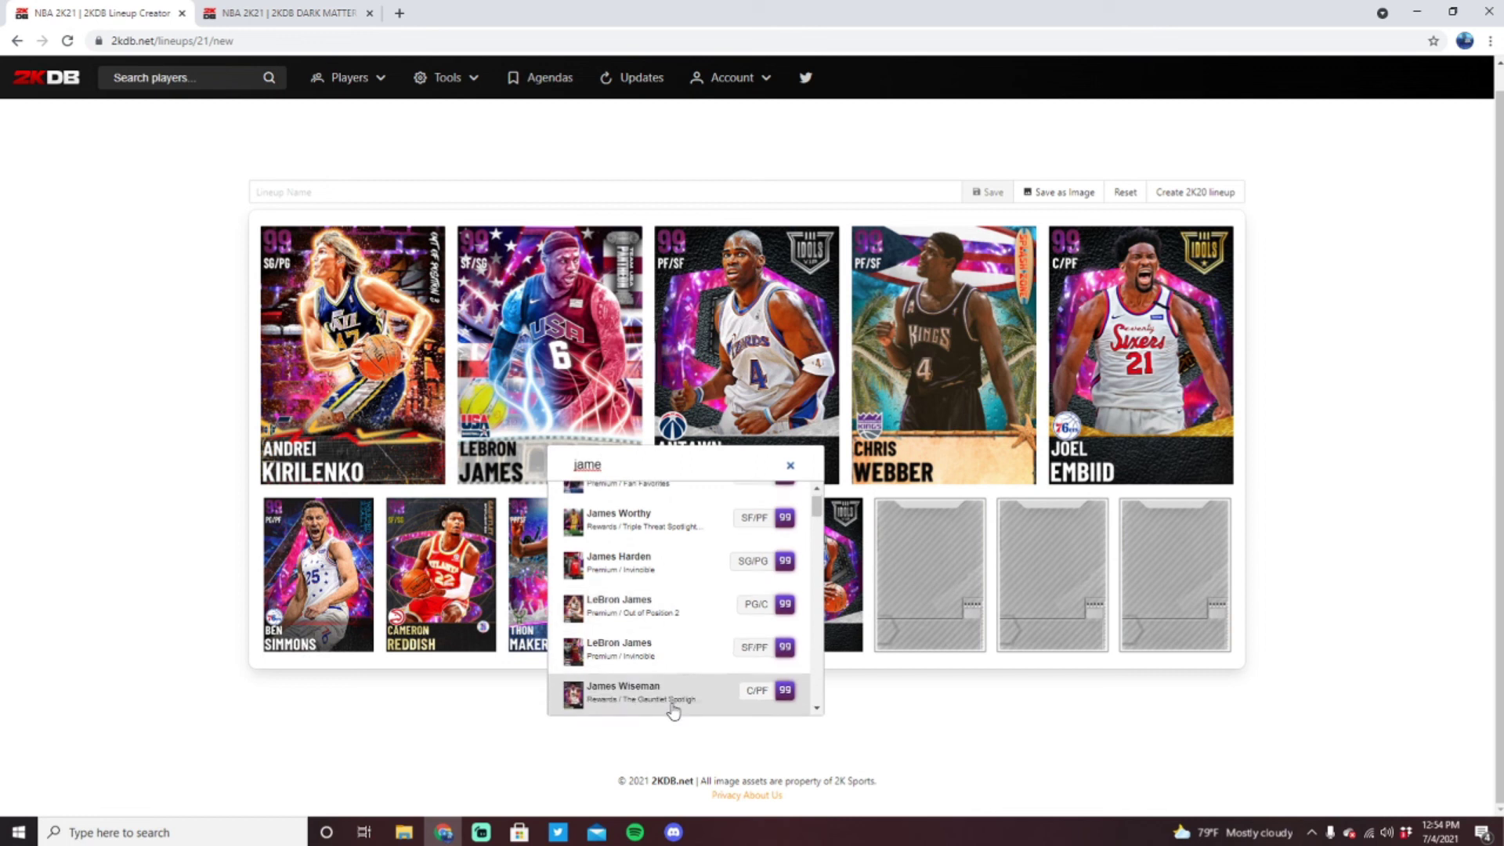
pyautogui.moveTo(677, 623); pyautogui.dragTo(932, 369)
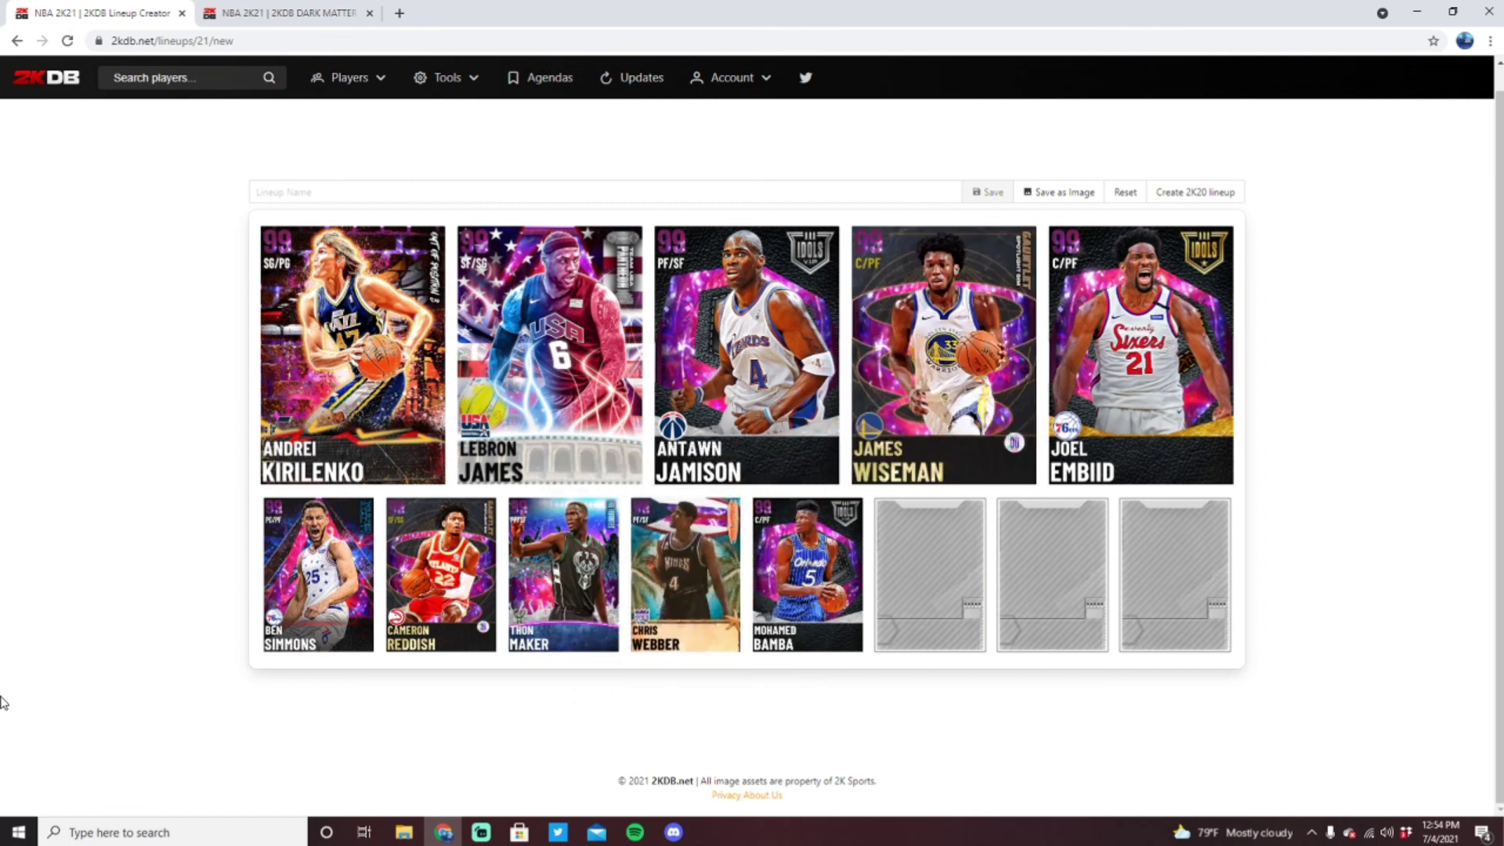